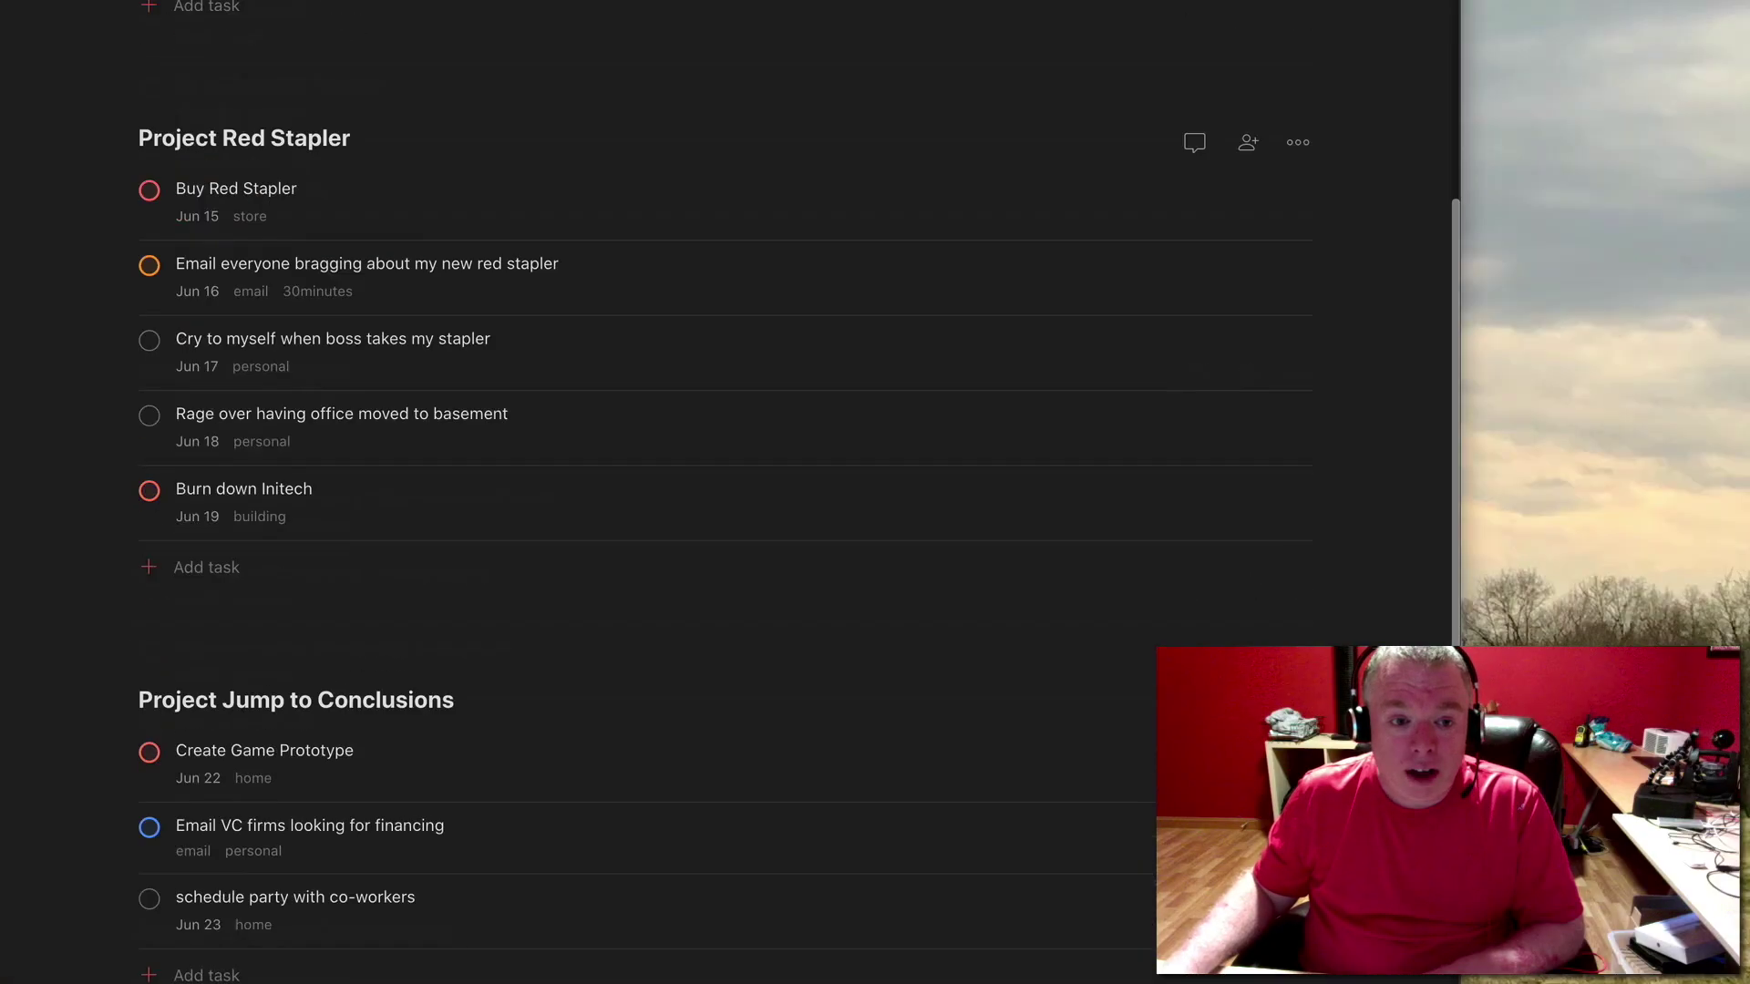
# - Look over the task list and enter a p2 priority filter query
pyautogui.scroll(-2, 527, 555)
pyautogui.scroll(6, 528, 555)
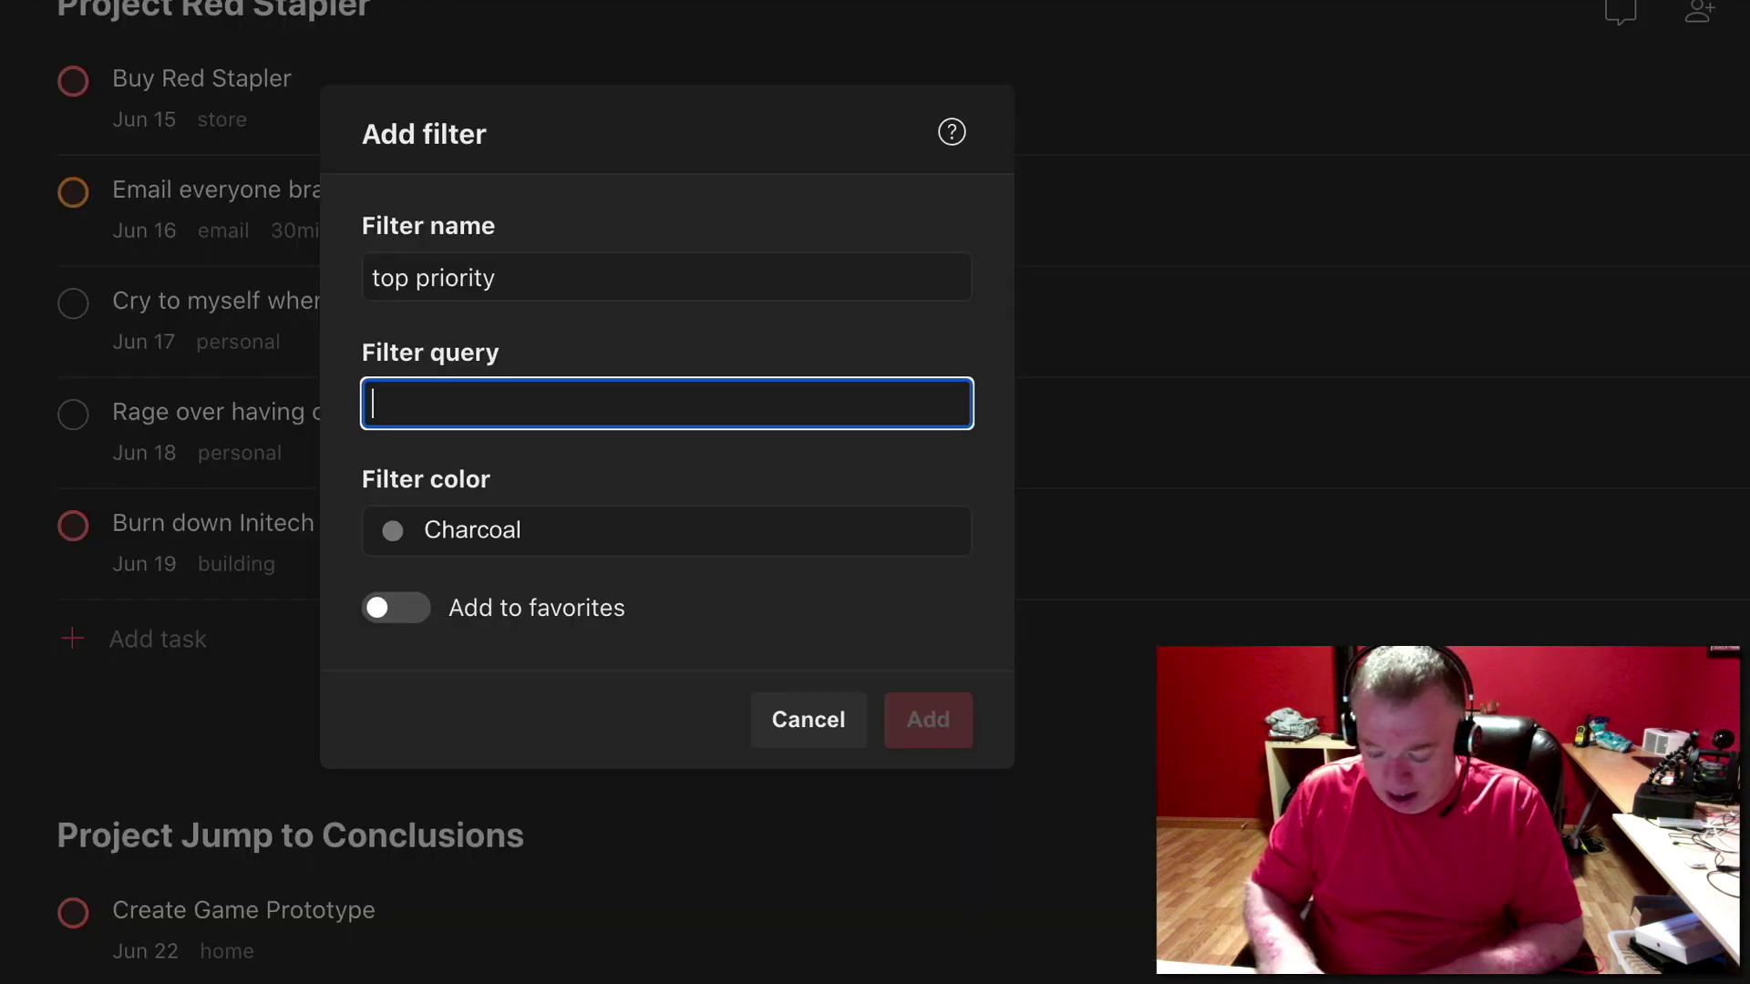
pyautogui.write('p to Conclusions & (p1')
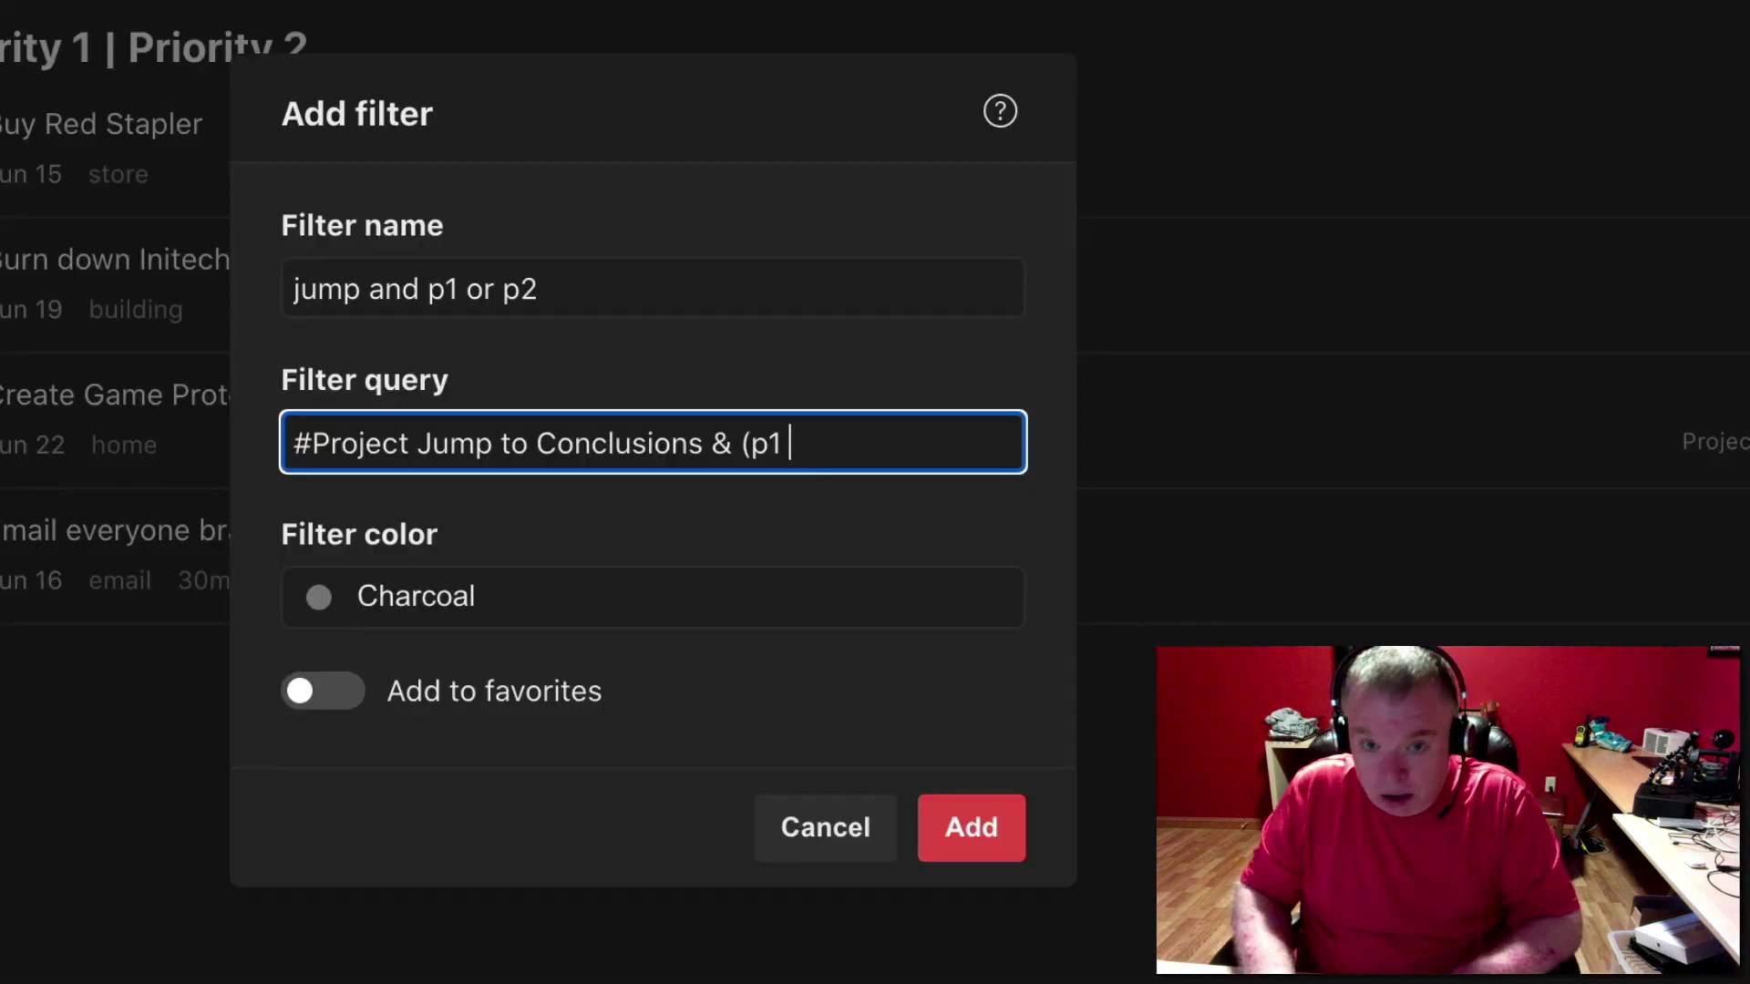
pyautogui.write('[')
pyautogui.press('BackSpace')
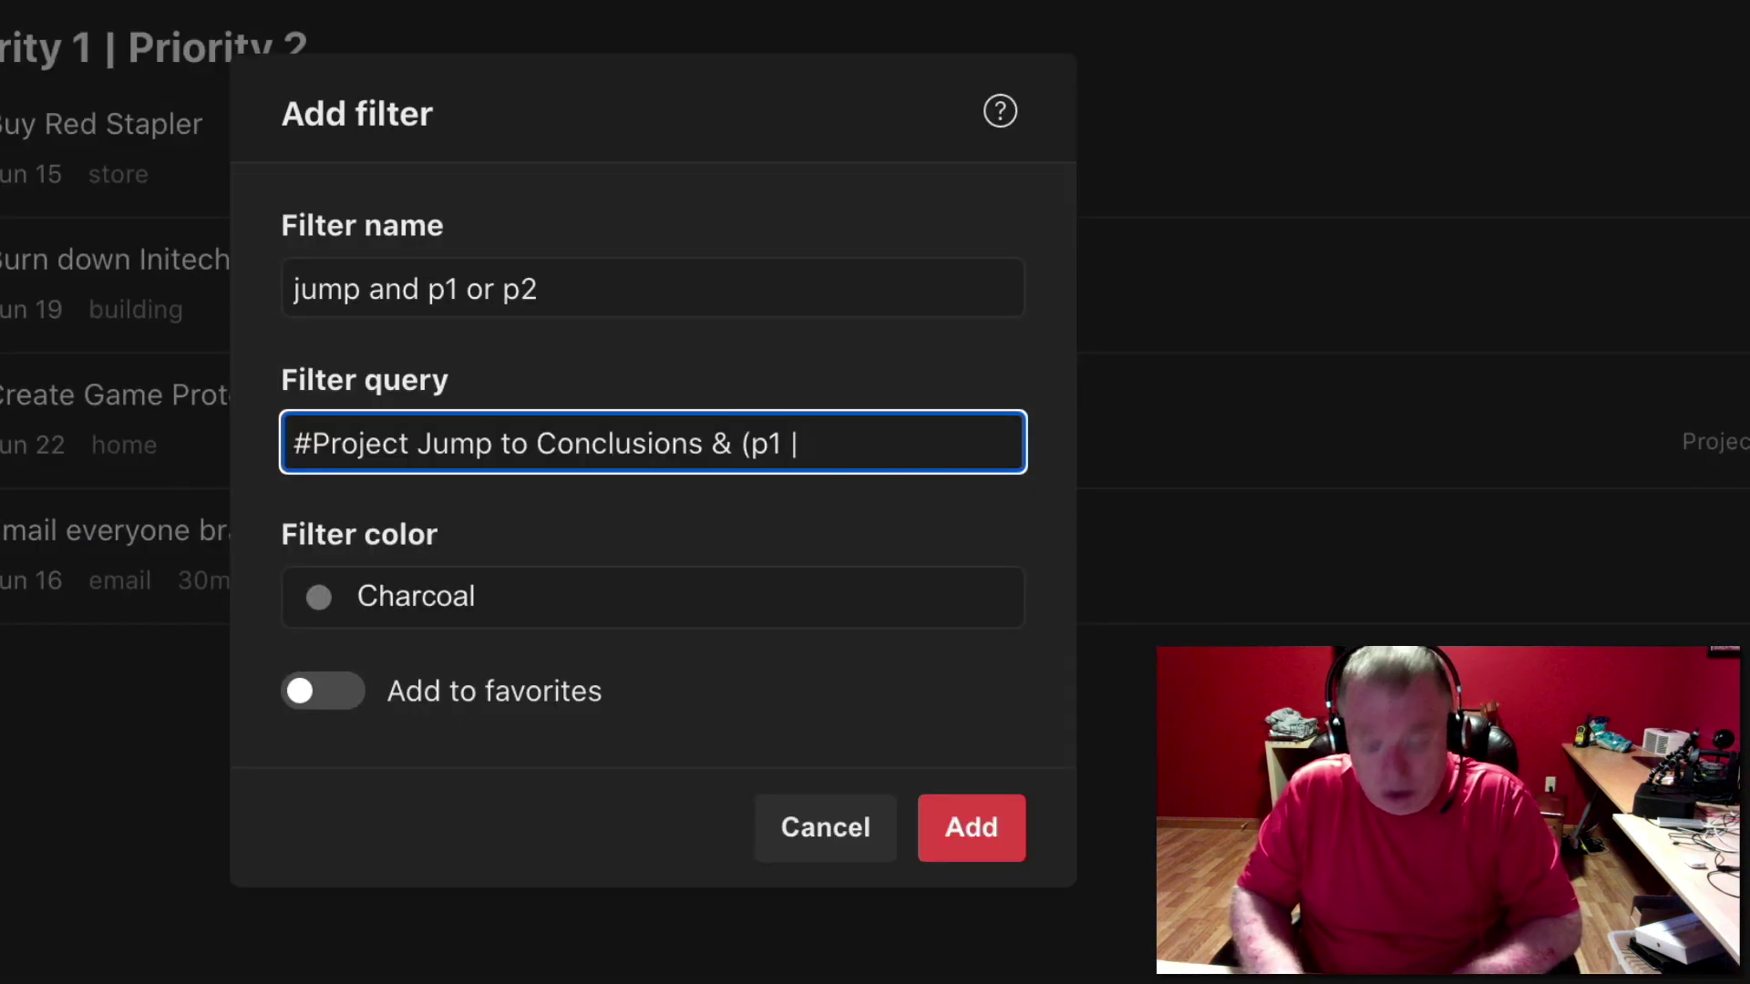
pyautogui.write('p2)')
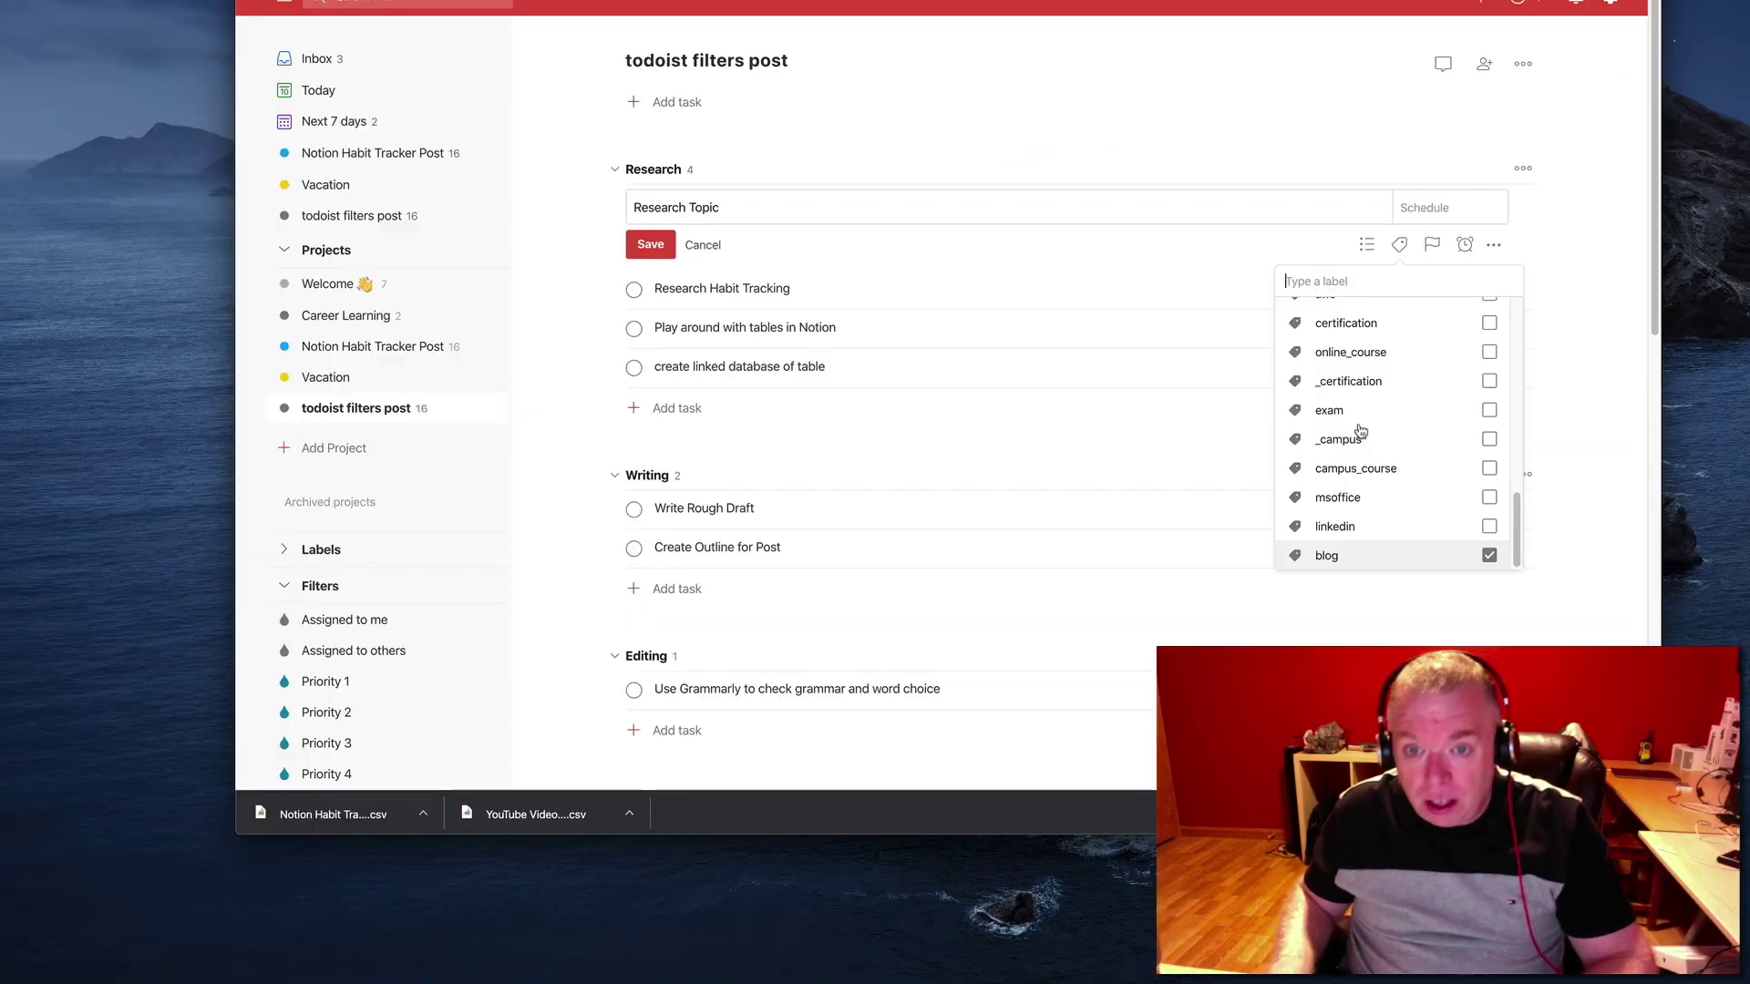
# - Enter the text 'notion' and 'es', and move the Research Topic task into the Research section
pyautogui.scroll(3, 1358, 422)
pyautogui.write('notion')
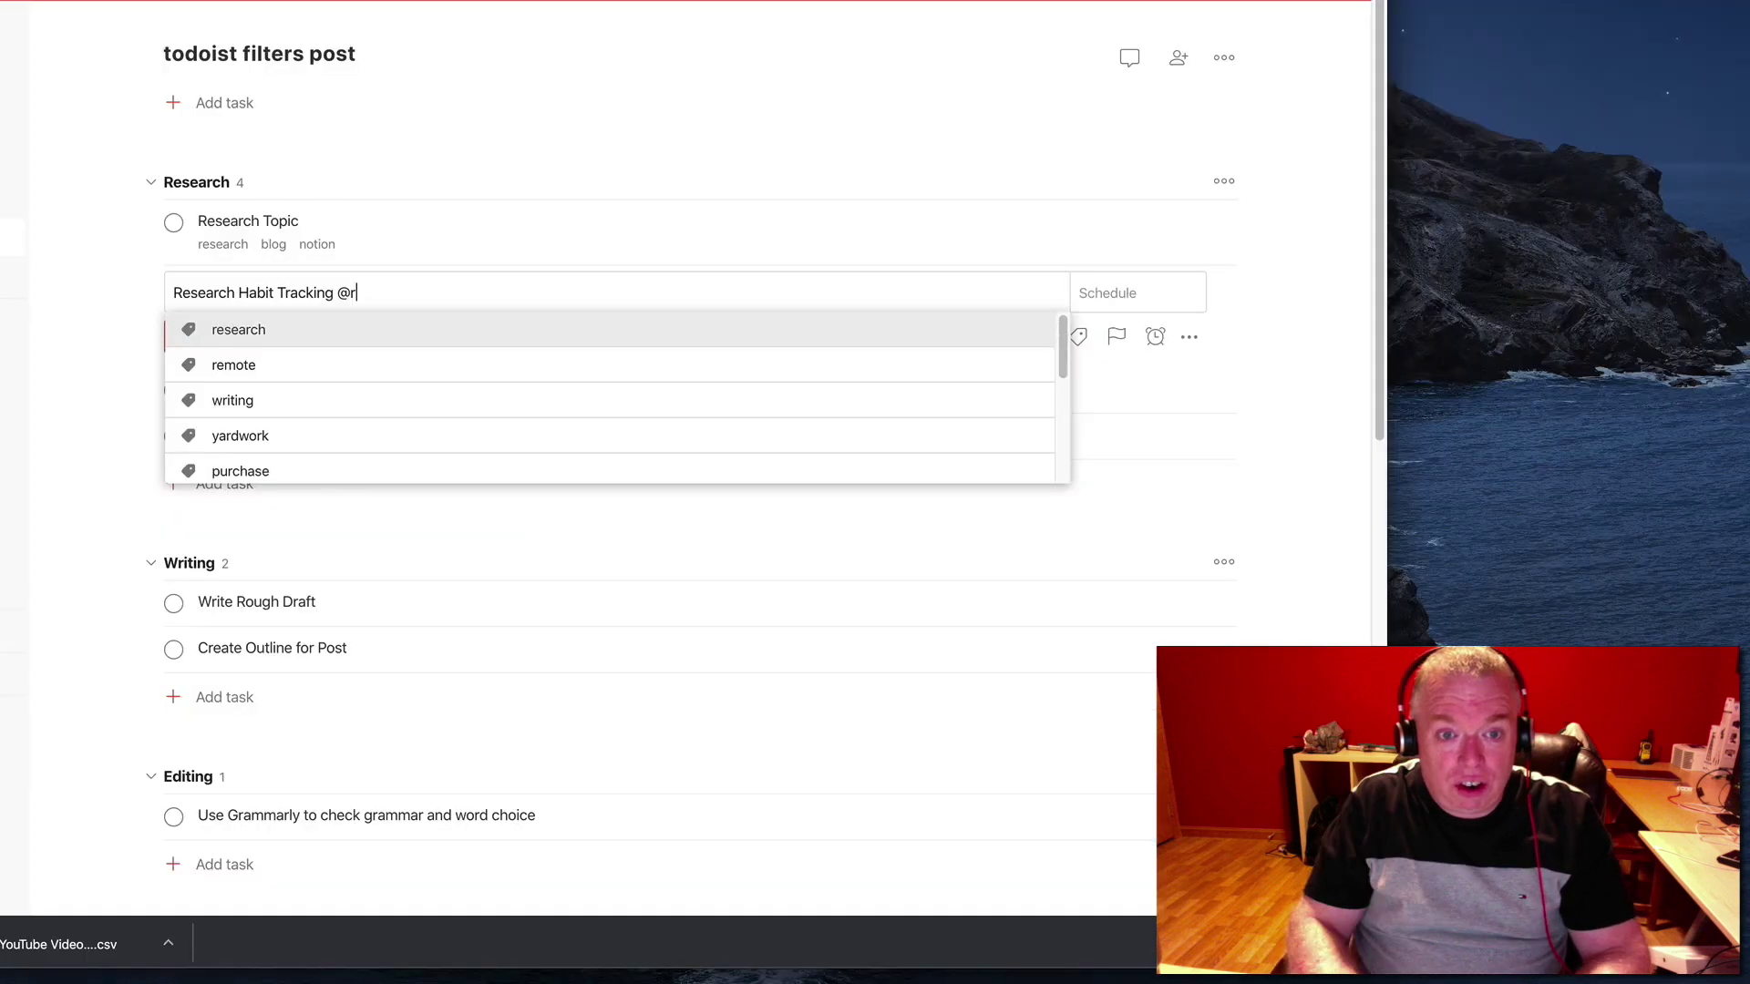
pyautogui.write('es')
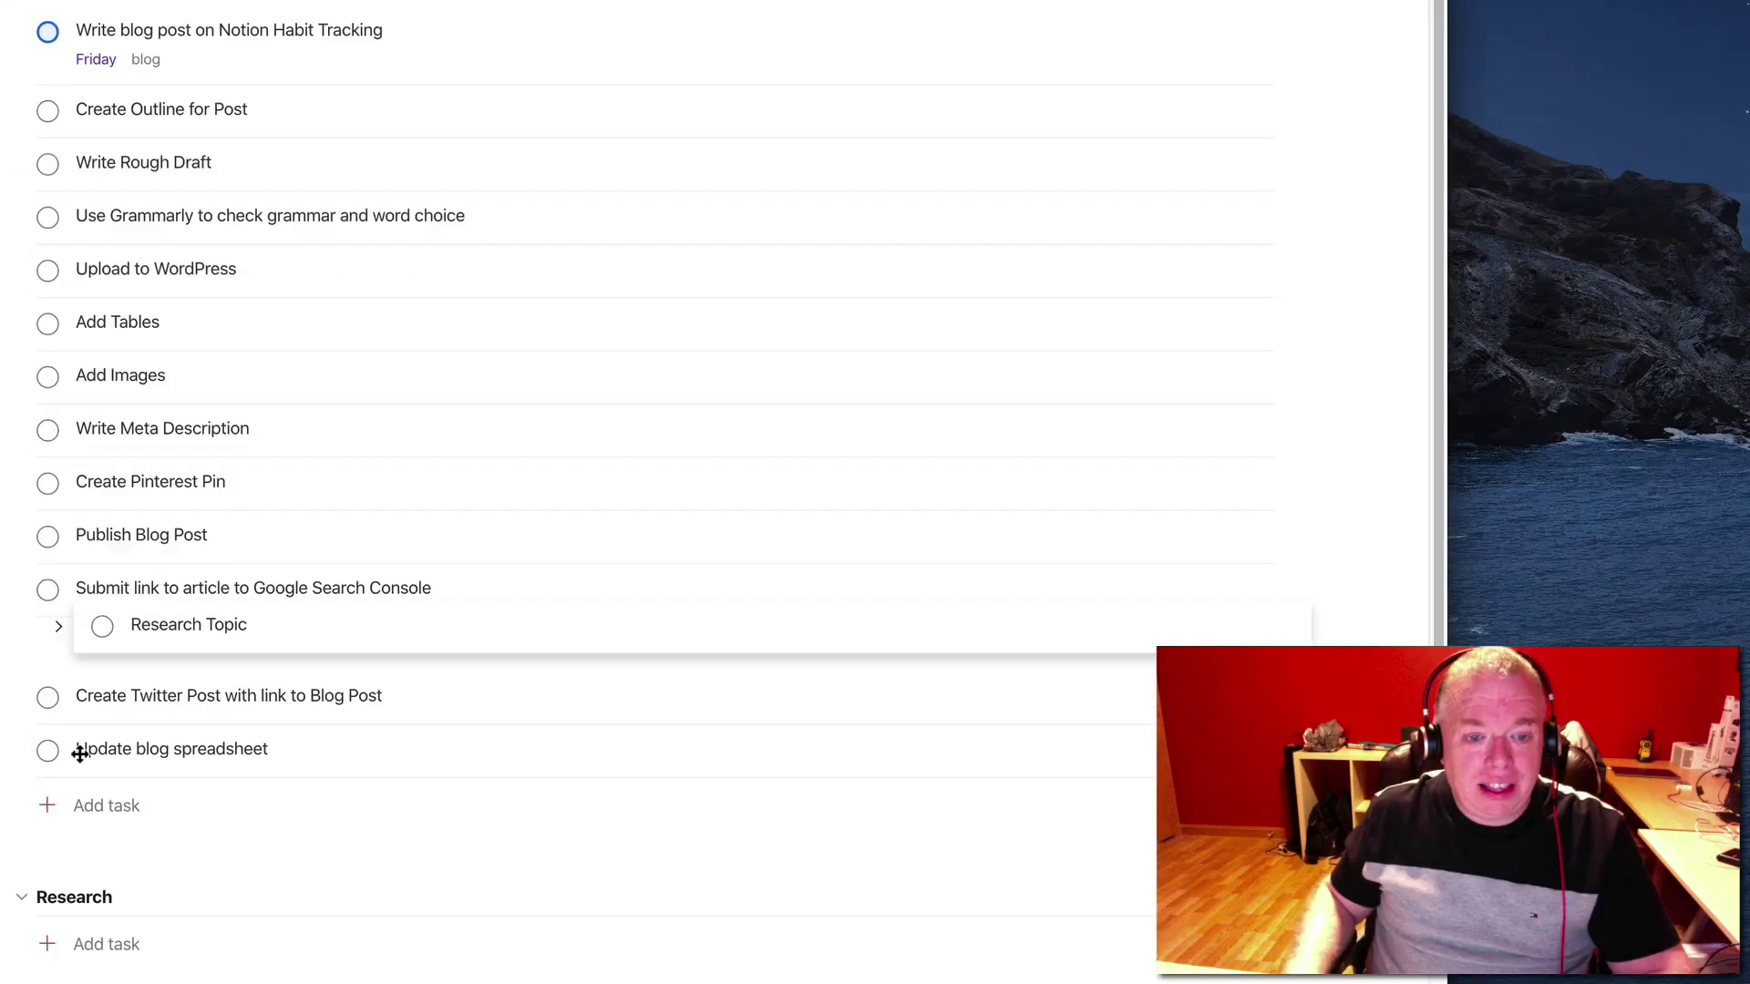
pyautogui.moveTo(81, 753); pyautogui.dragTo(60, 923)
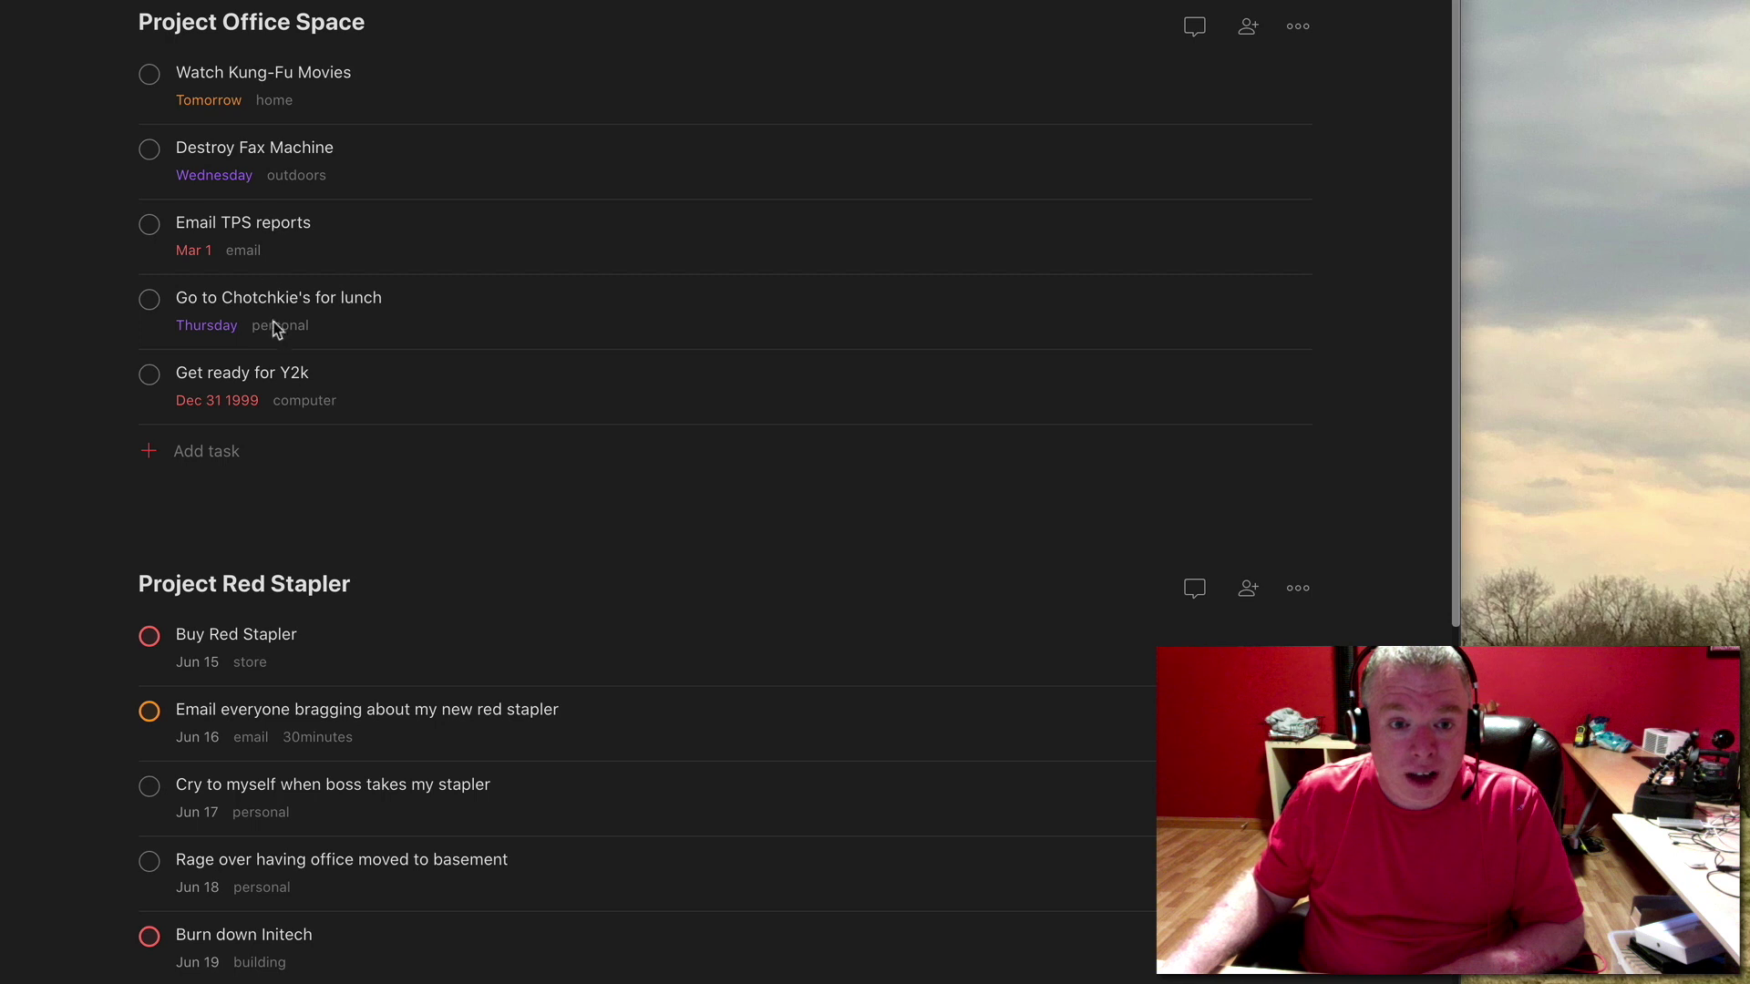
# - Scroll the sidebar down until the Filters section is in view
pyautogui.scroll(-5, 362, 428)
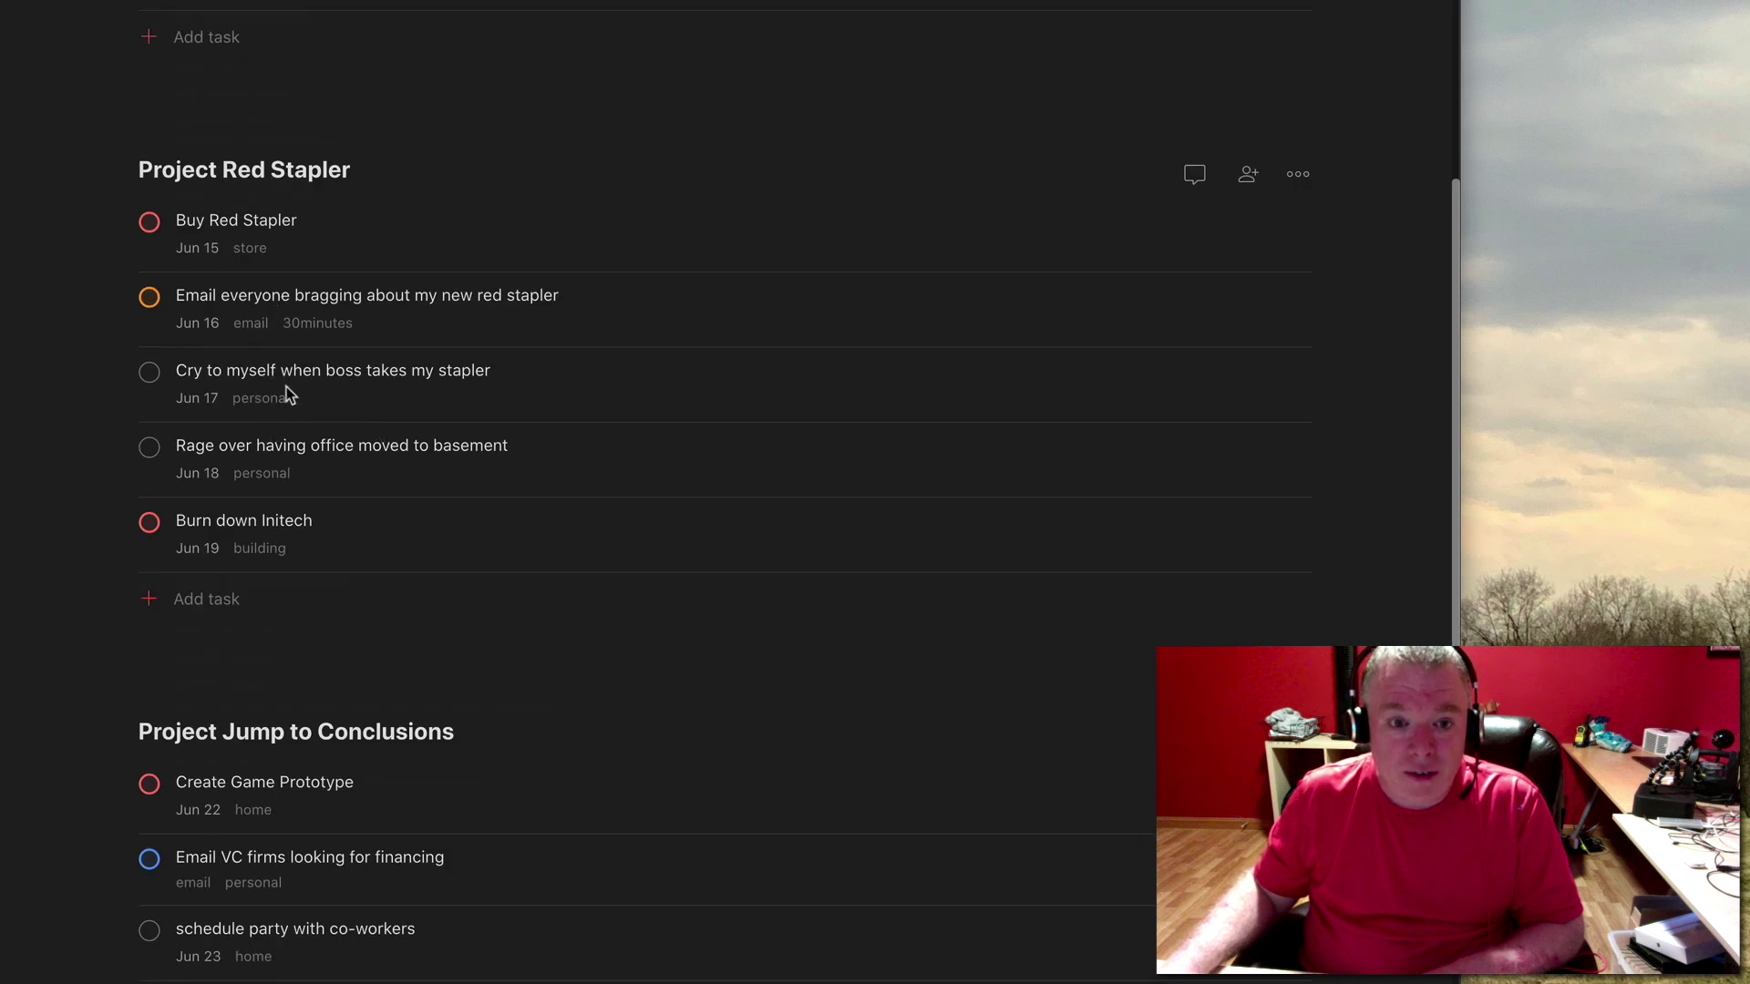
pyautogui.scroll(-3, 292, 396)
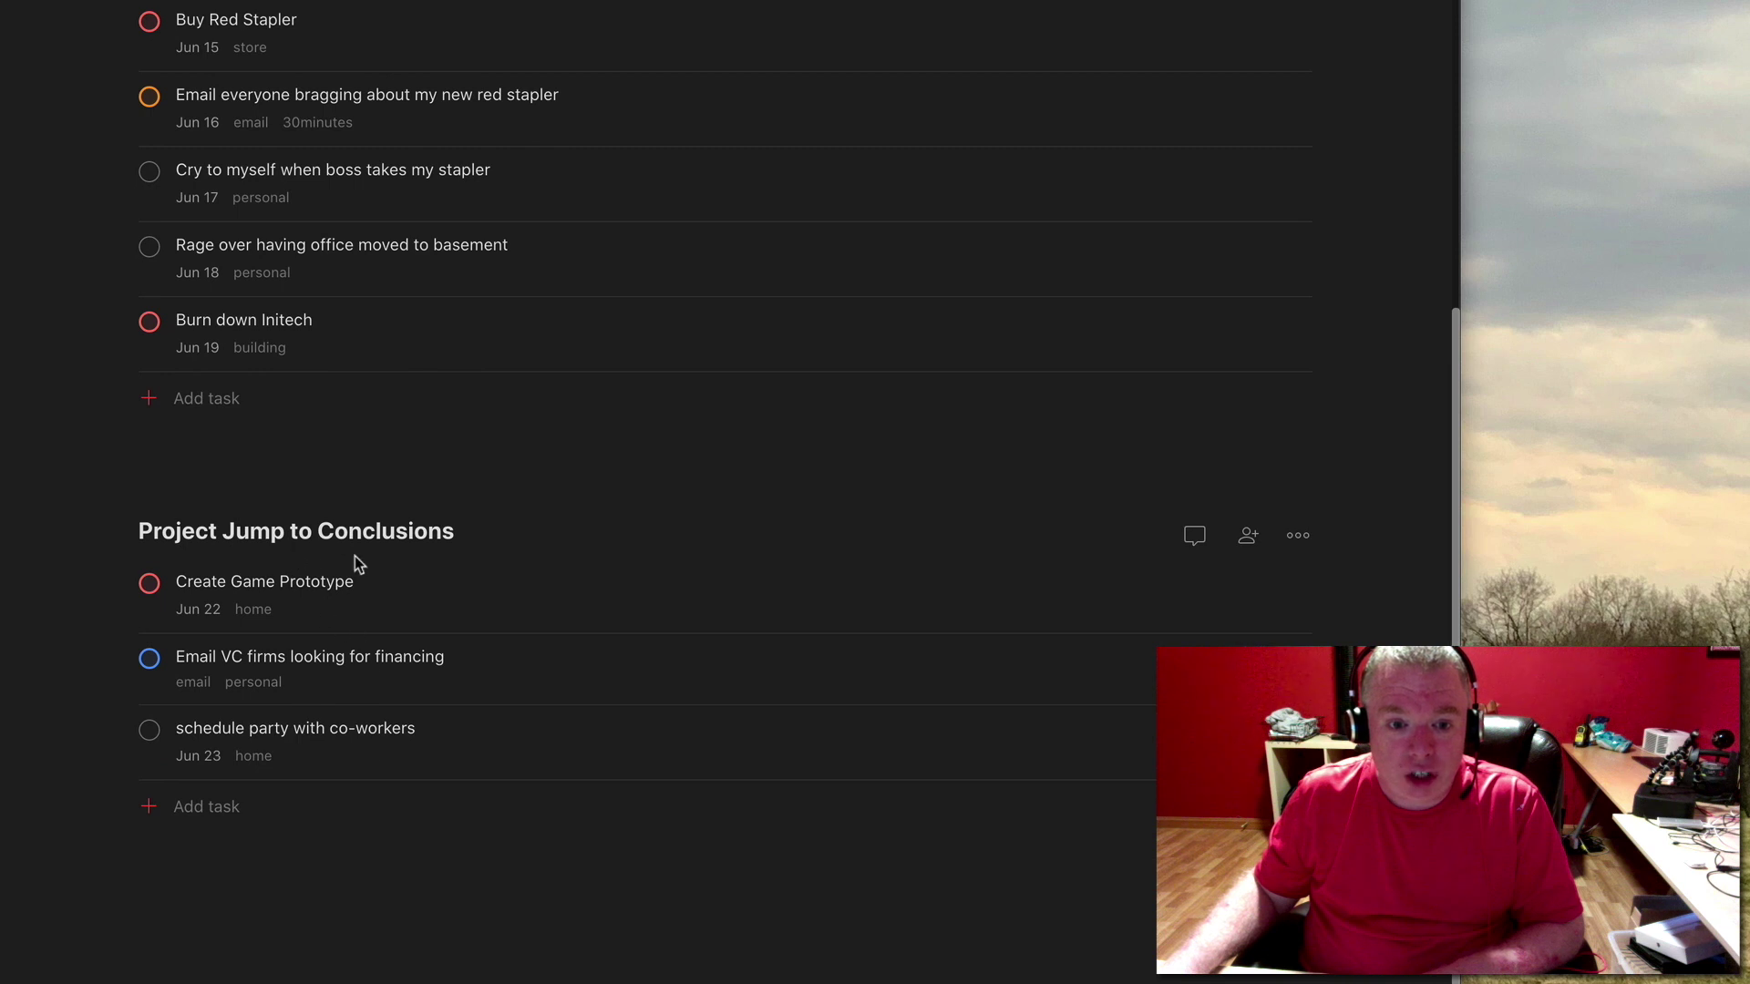
pyautogui.scroll(8, 415, 580)
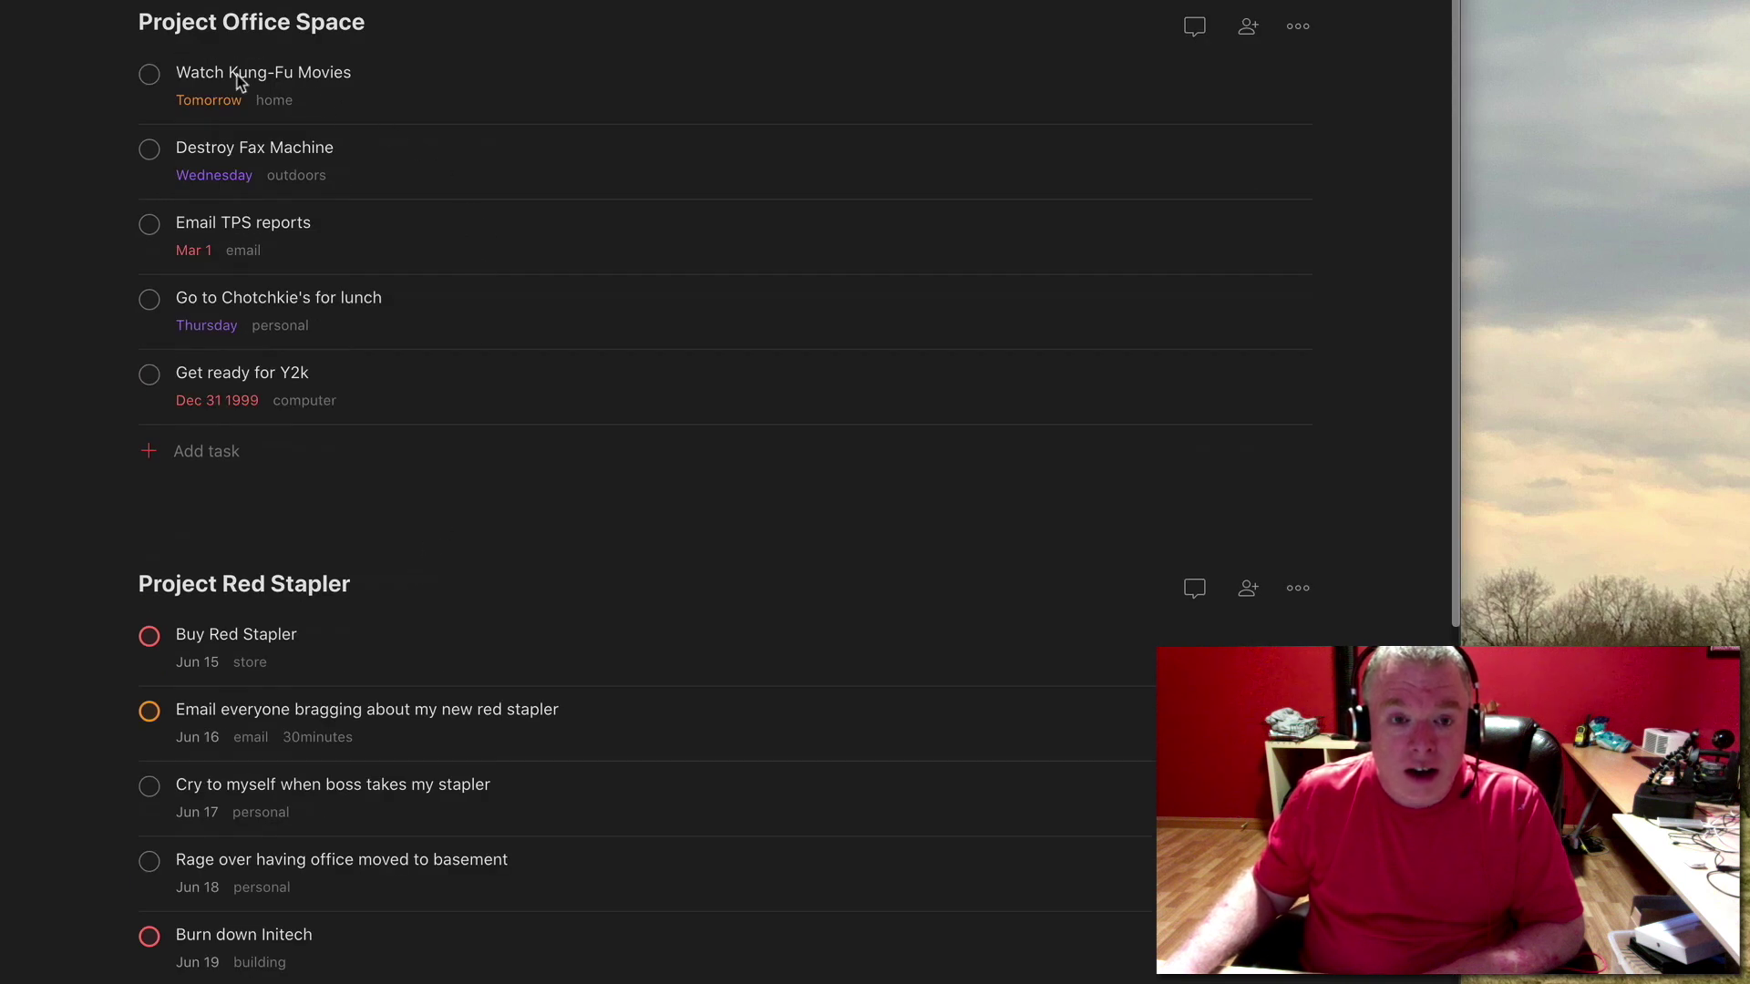
pyautogui.scroll(-8, 529, 547)
pyautogui.scroll(8, 528, 547)
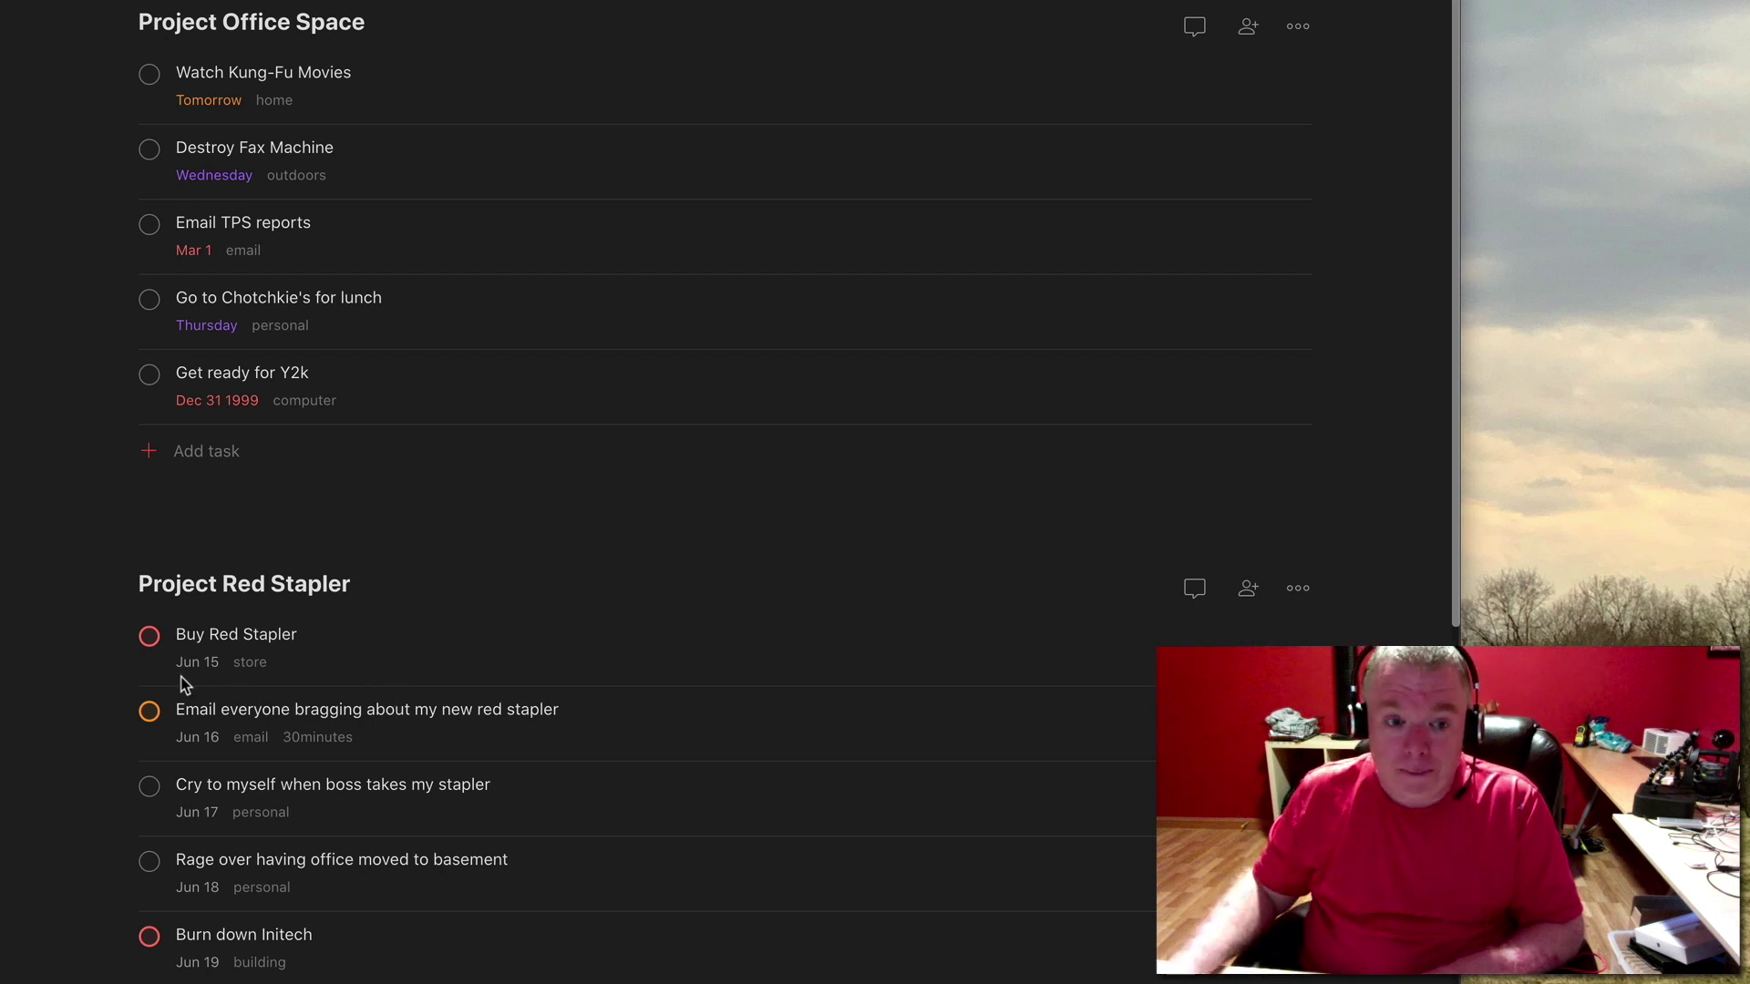
pyautogui.scroll(-2, 41, 779)
pyautogui.scroll(2, 41, 780)
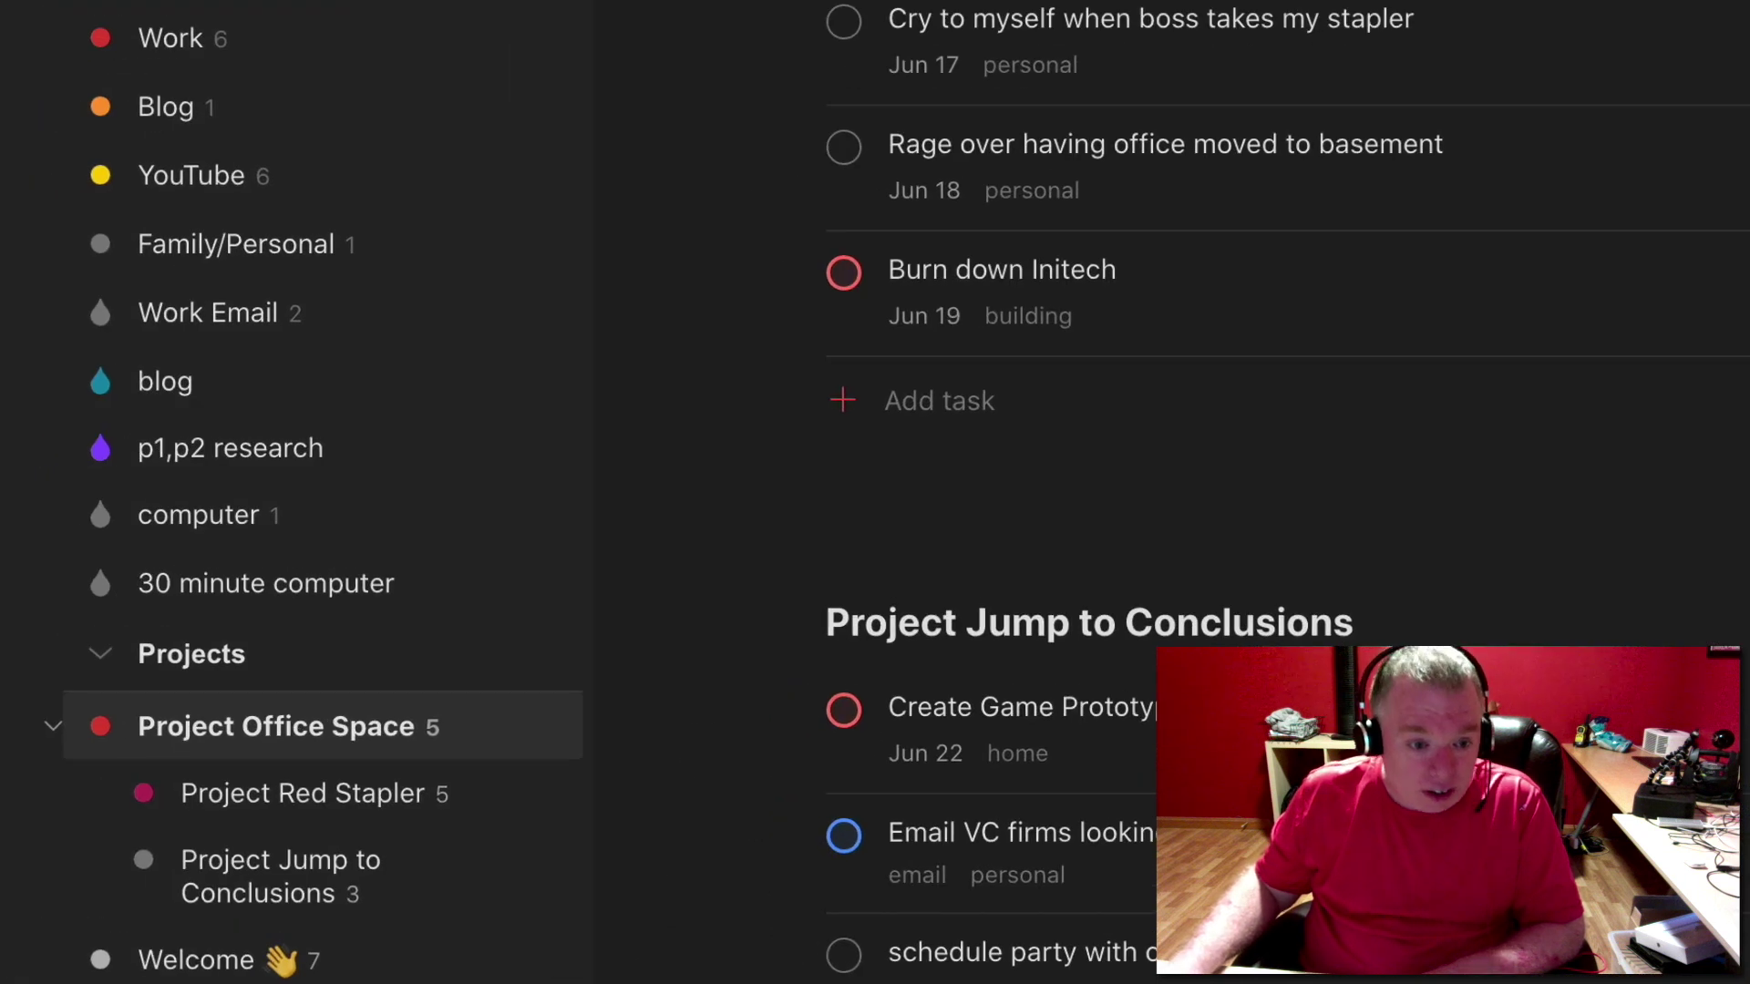
pyautogui.scroll(-12, 319, 453)
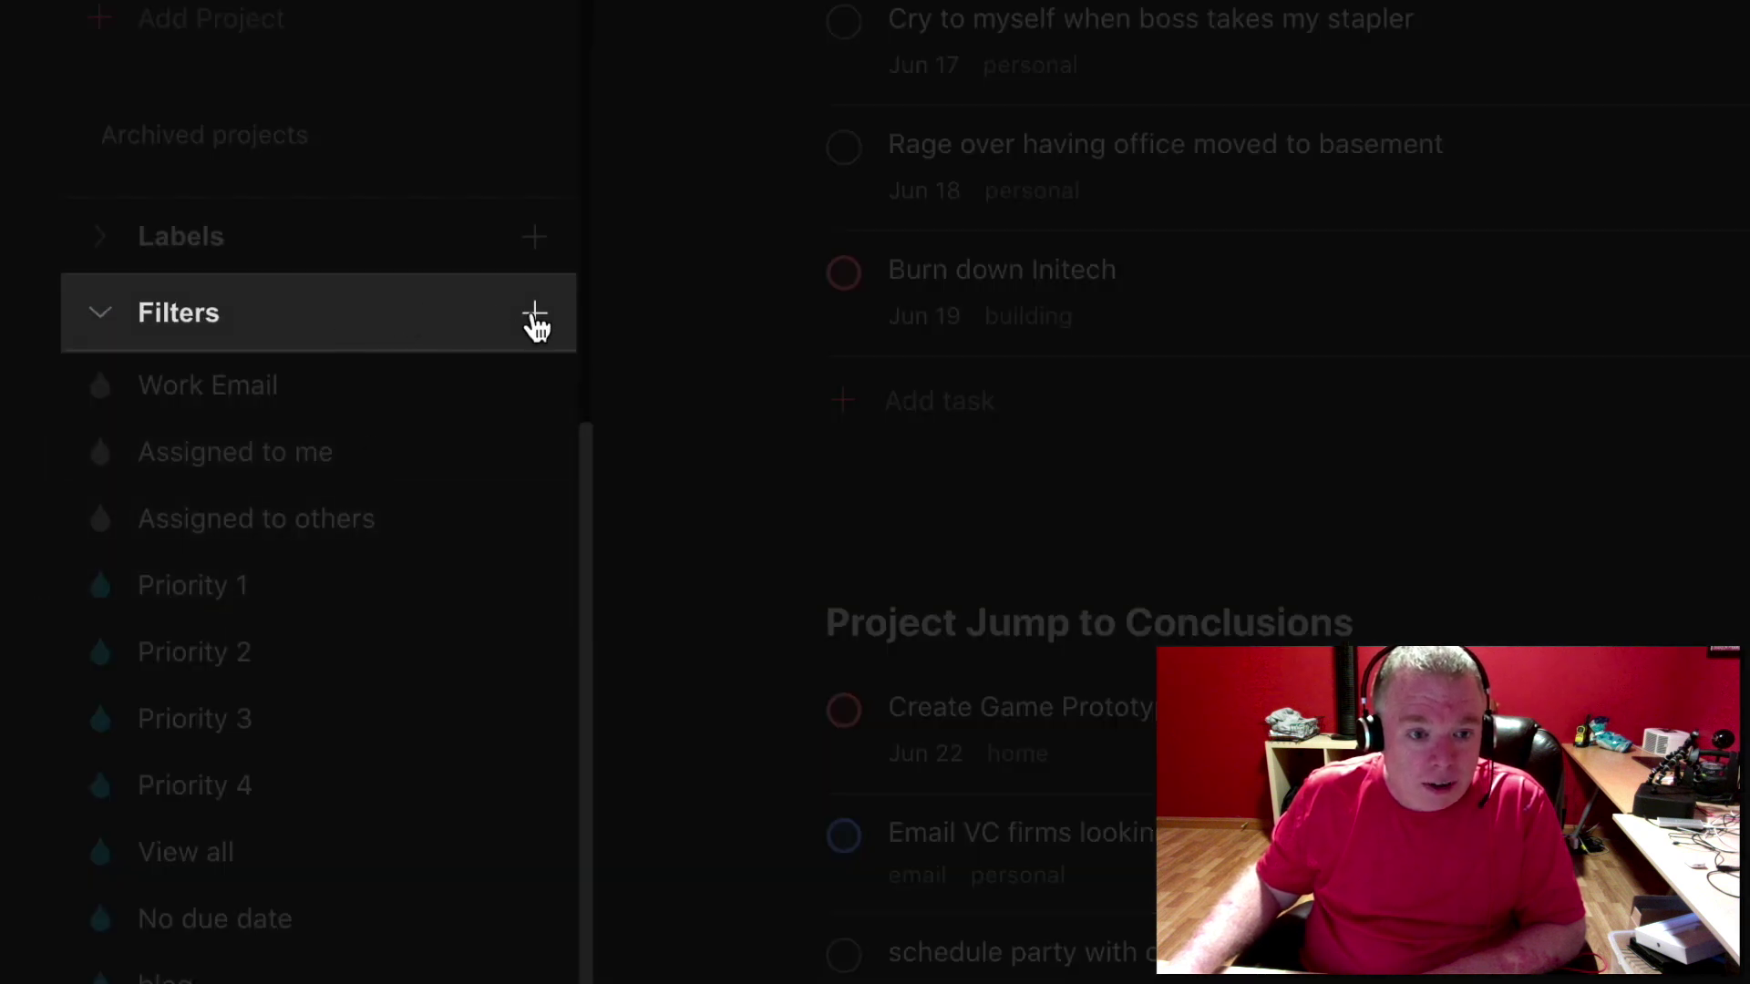
# - Save a new filter named 'top priority' with the query p1
pyautogui.click(535, 315)
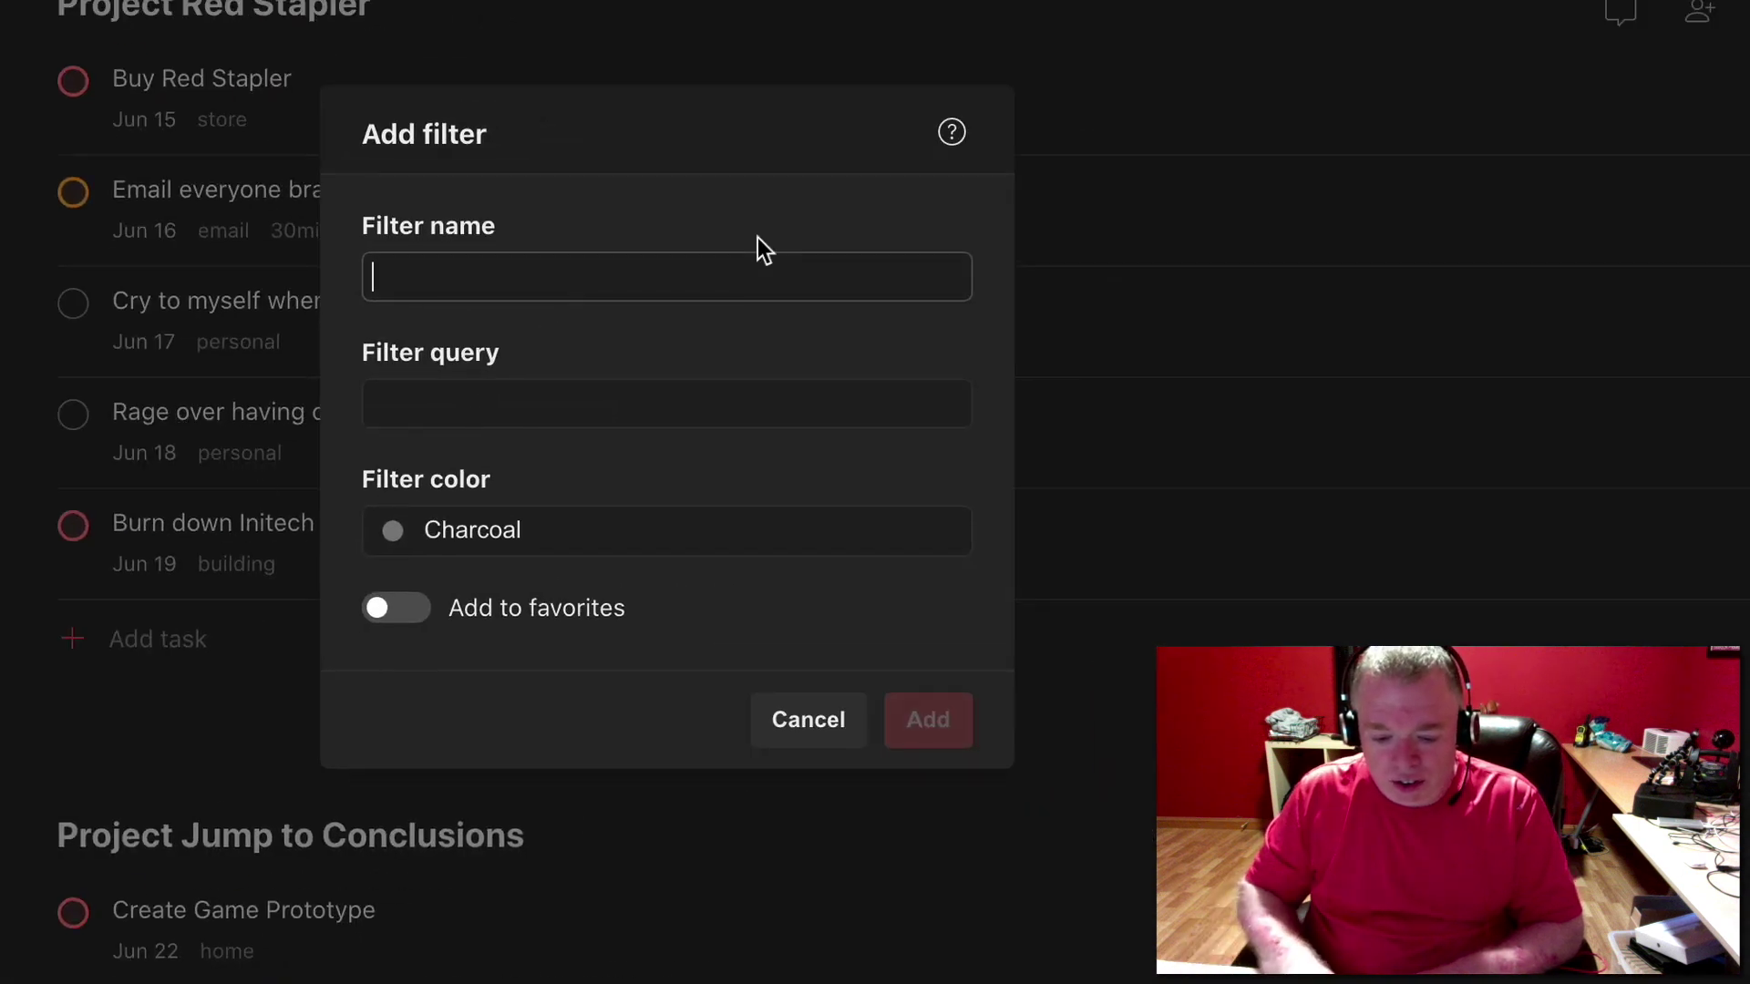
pyautogui.write('top priority')
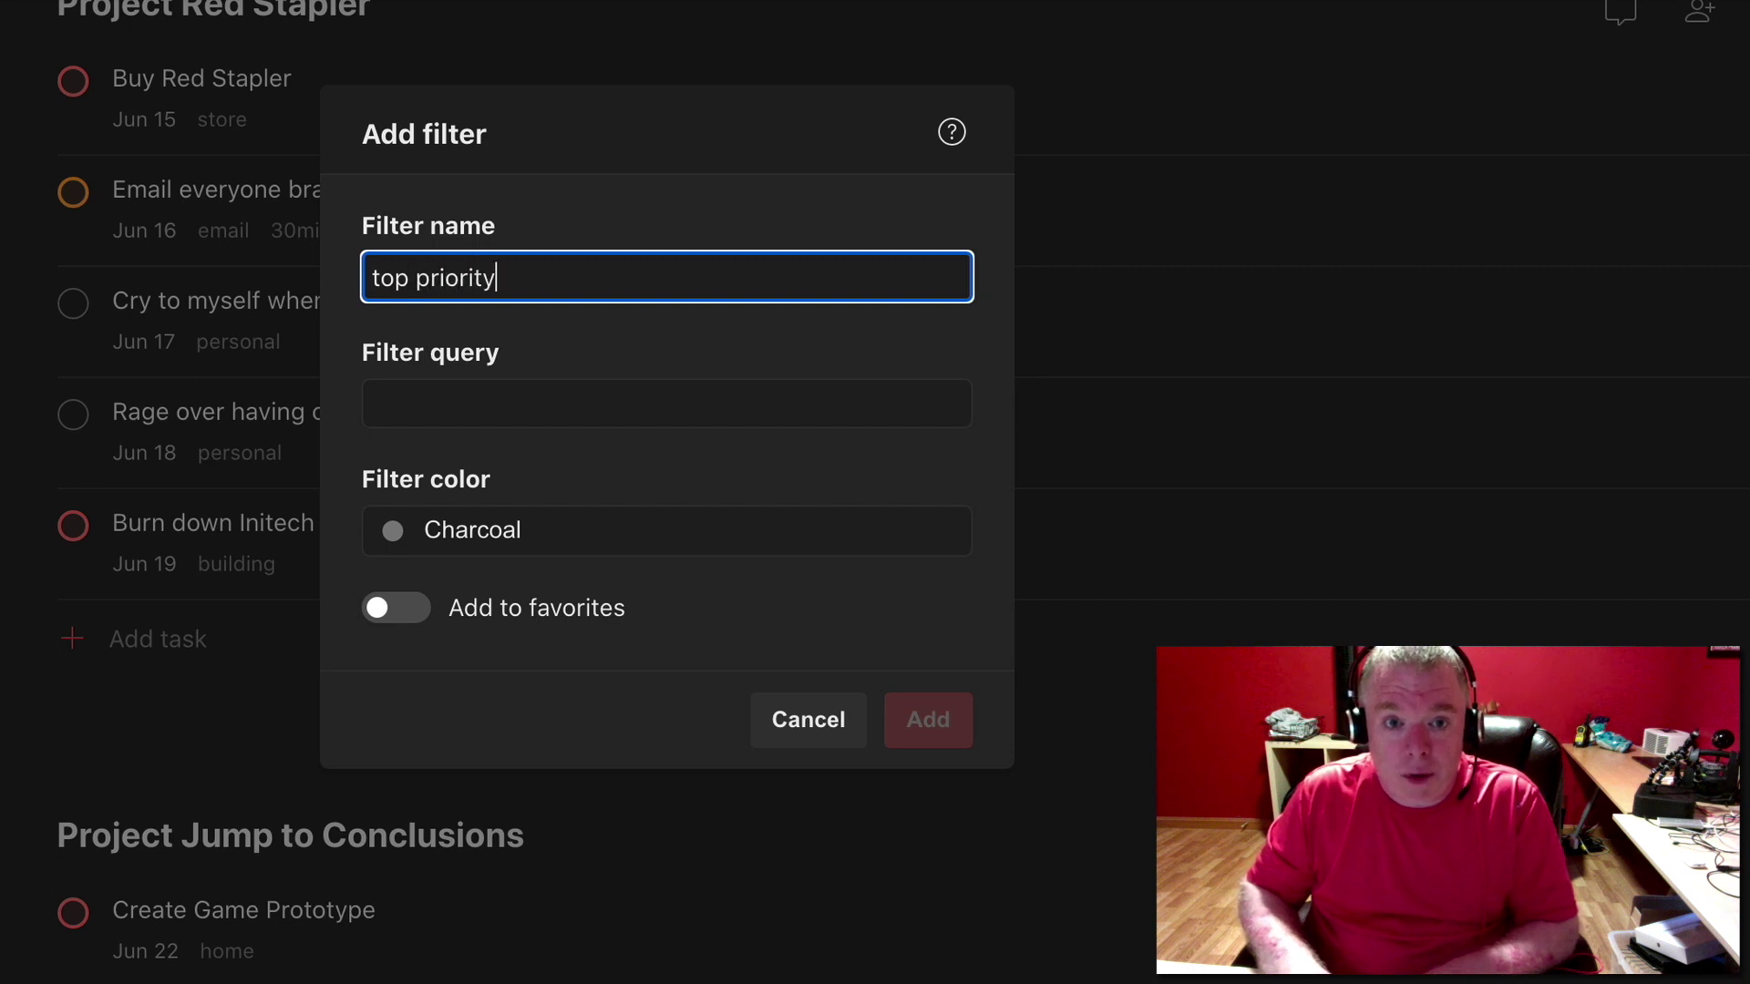
pyautogui.click(666, 403)
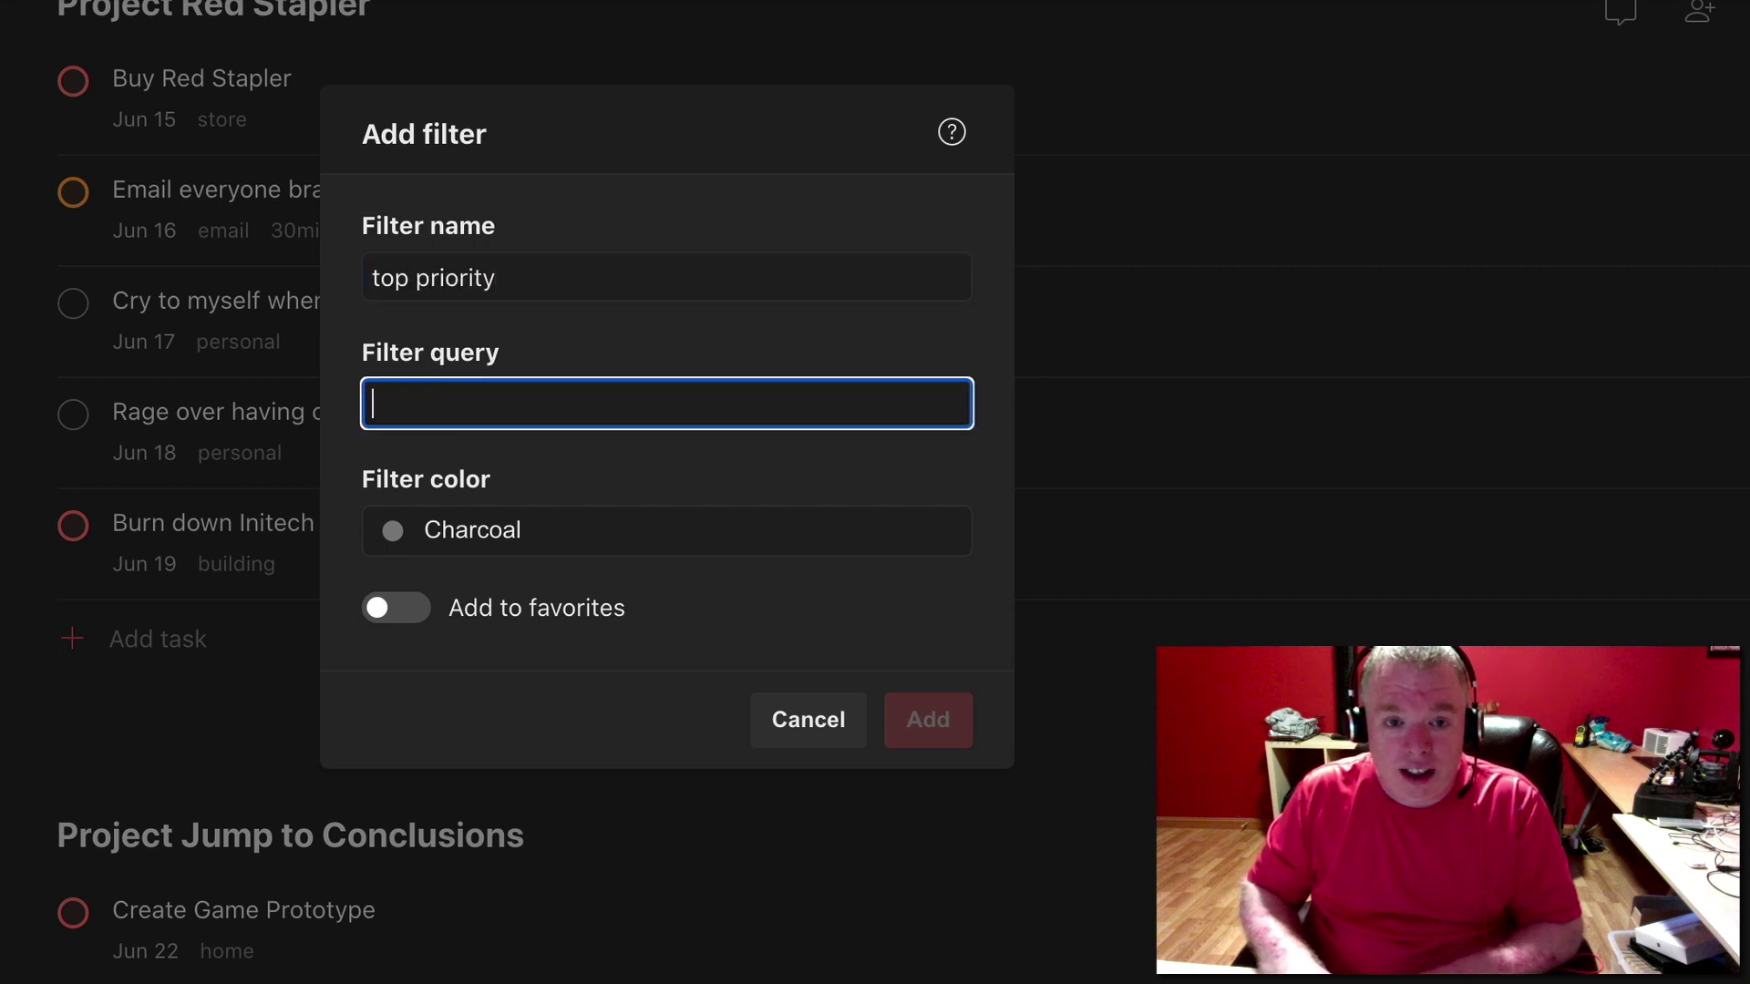
pyautogui.write('p1')
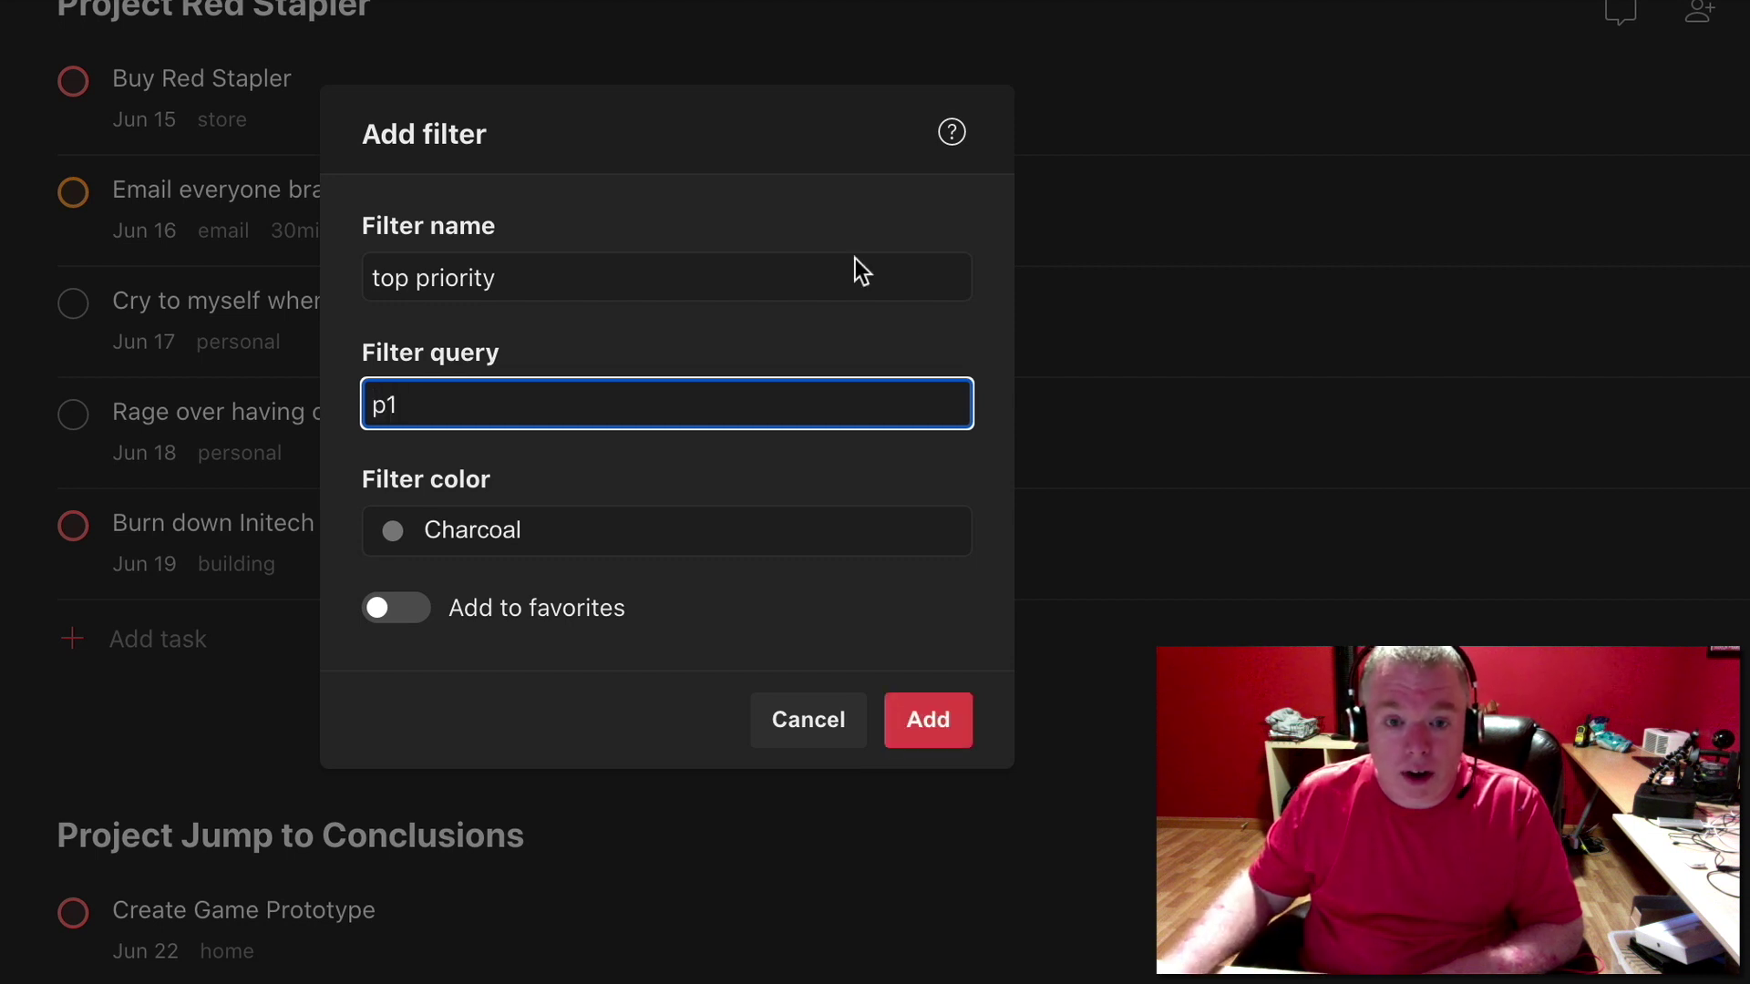
pyautogui.click(914, 725)
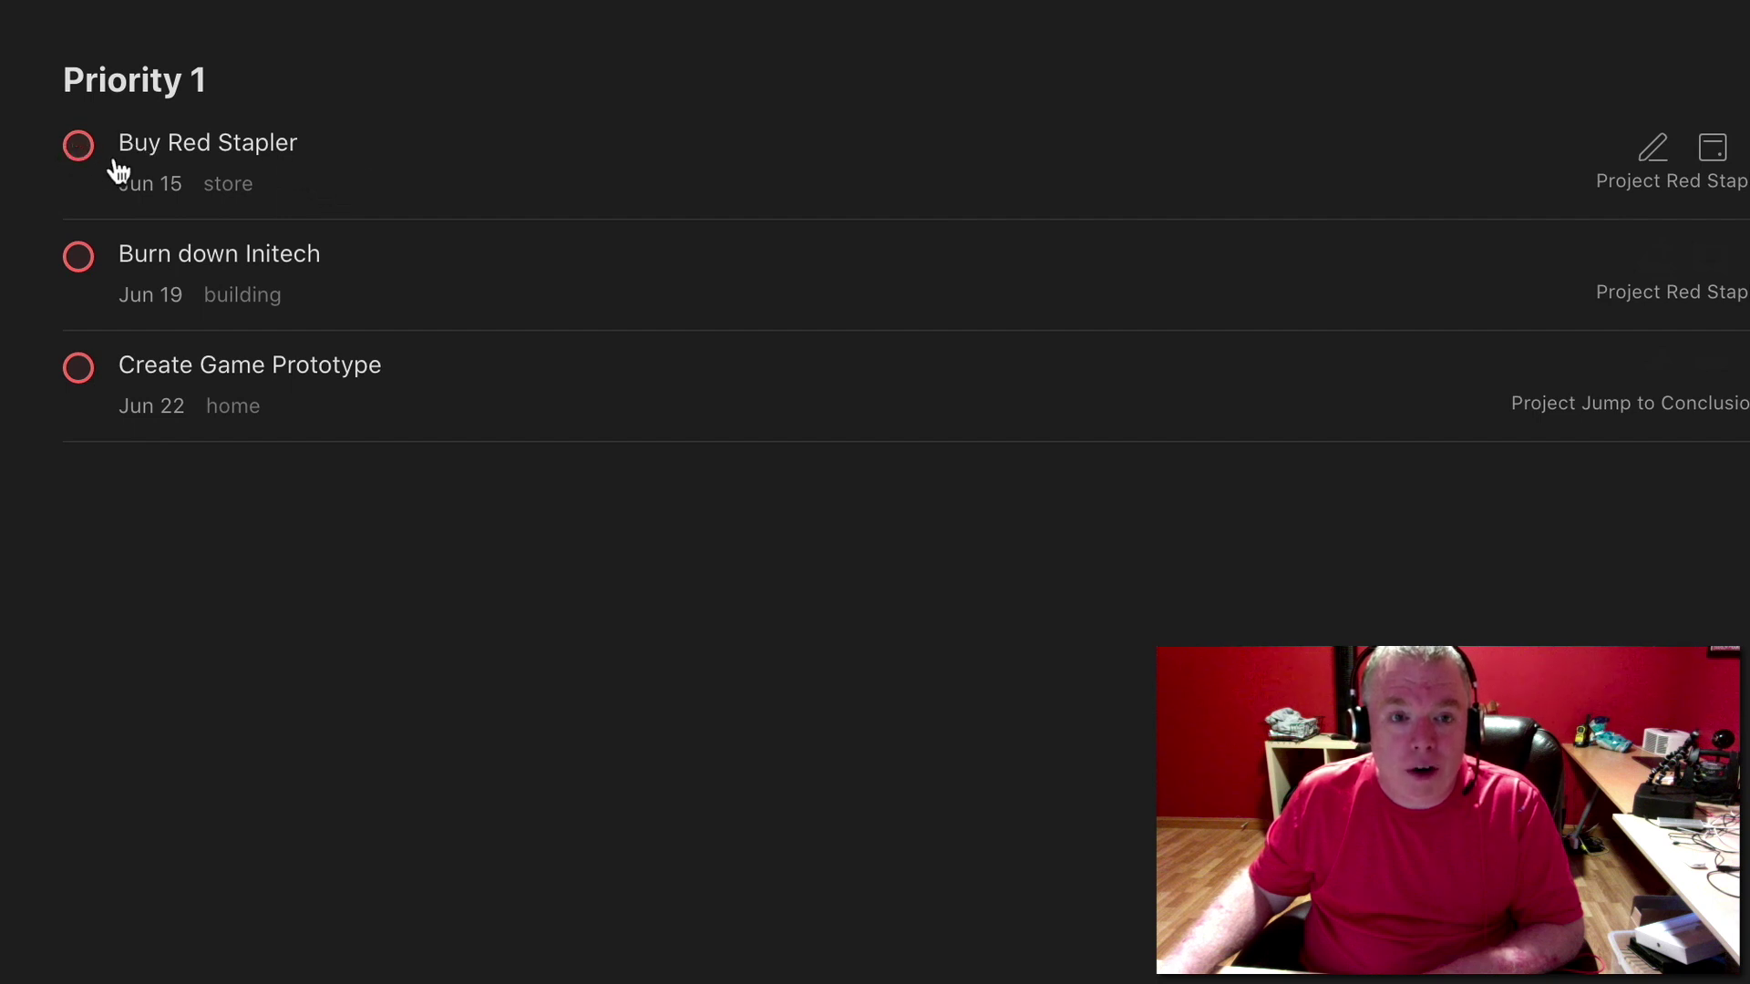
pyautogui.click(583, 159)
pyautogui.click(1046, 193)
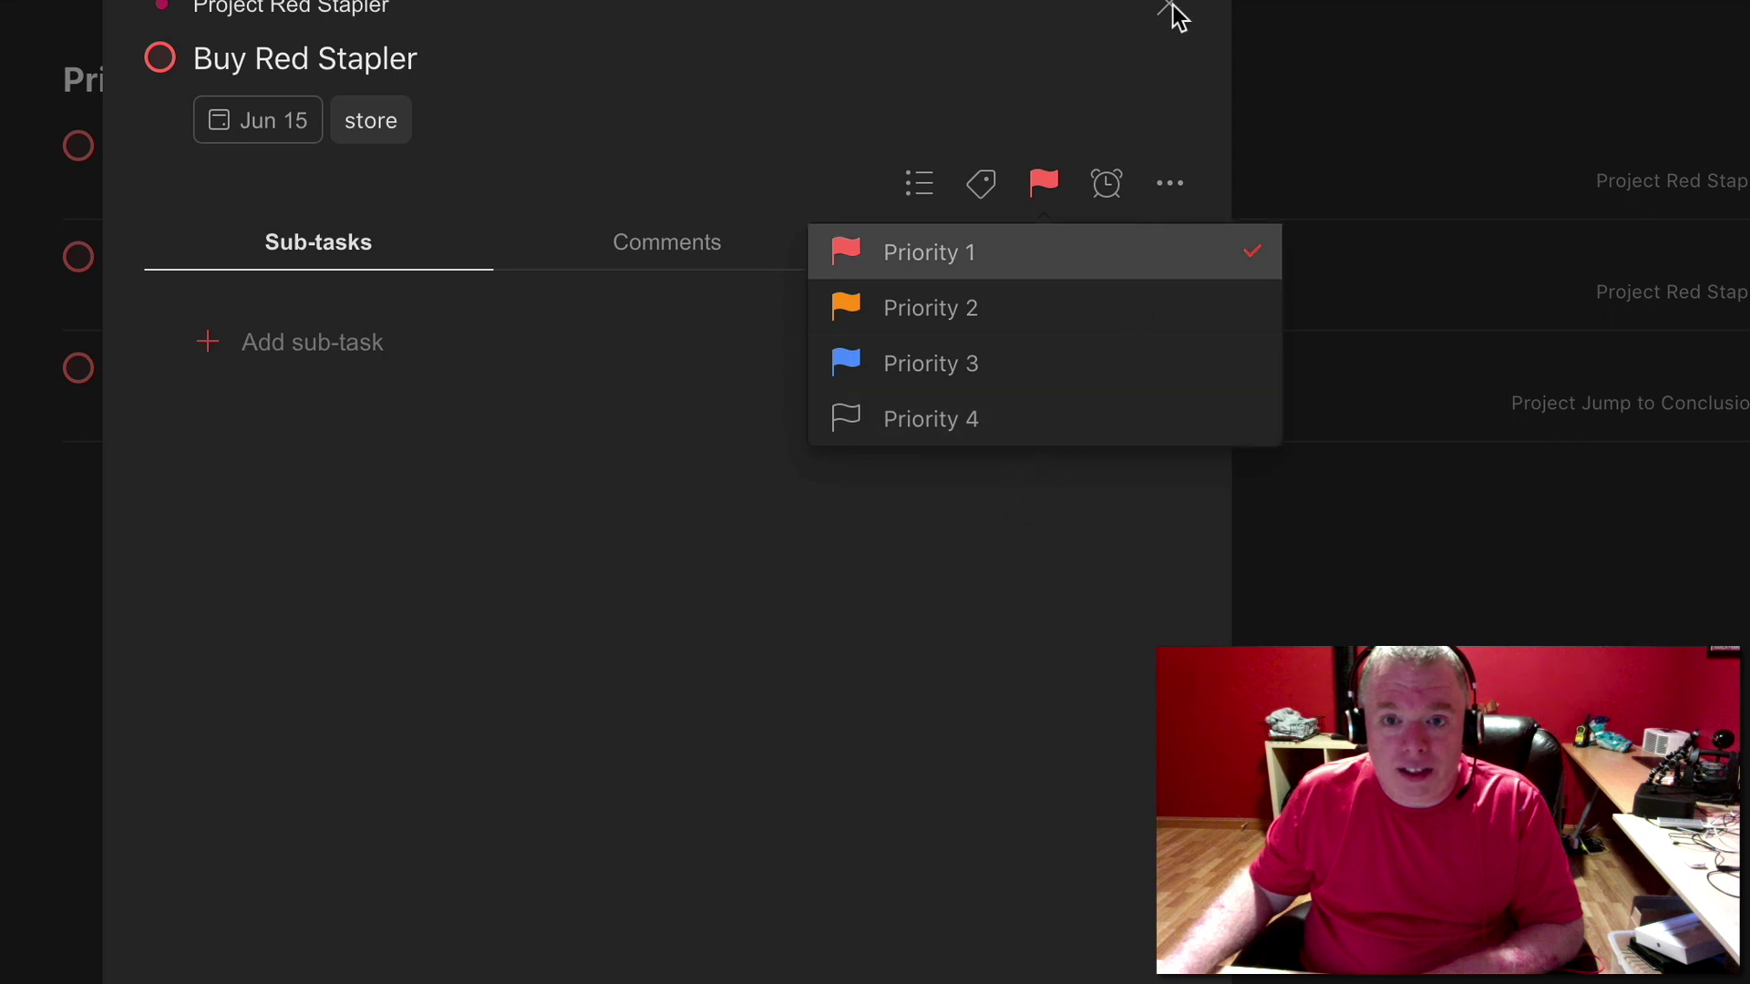
pyautogui.press('Escape')
pyautogui.press('Escape')
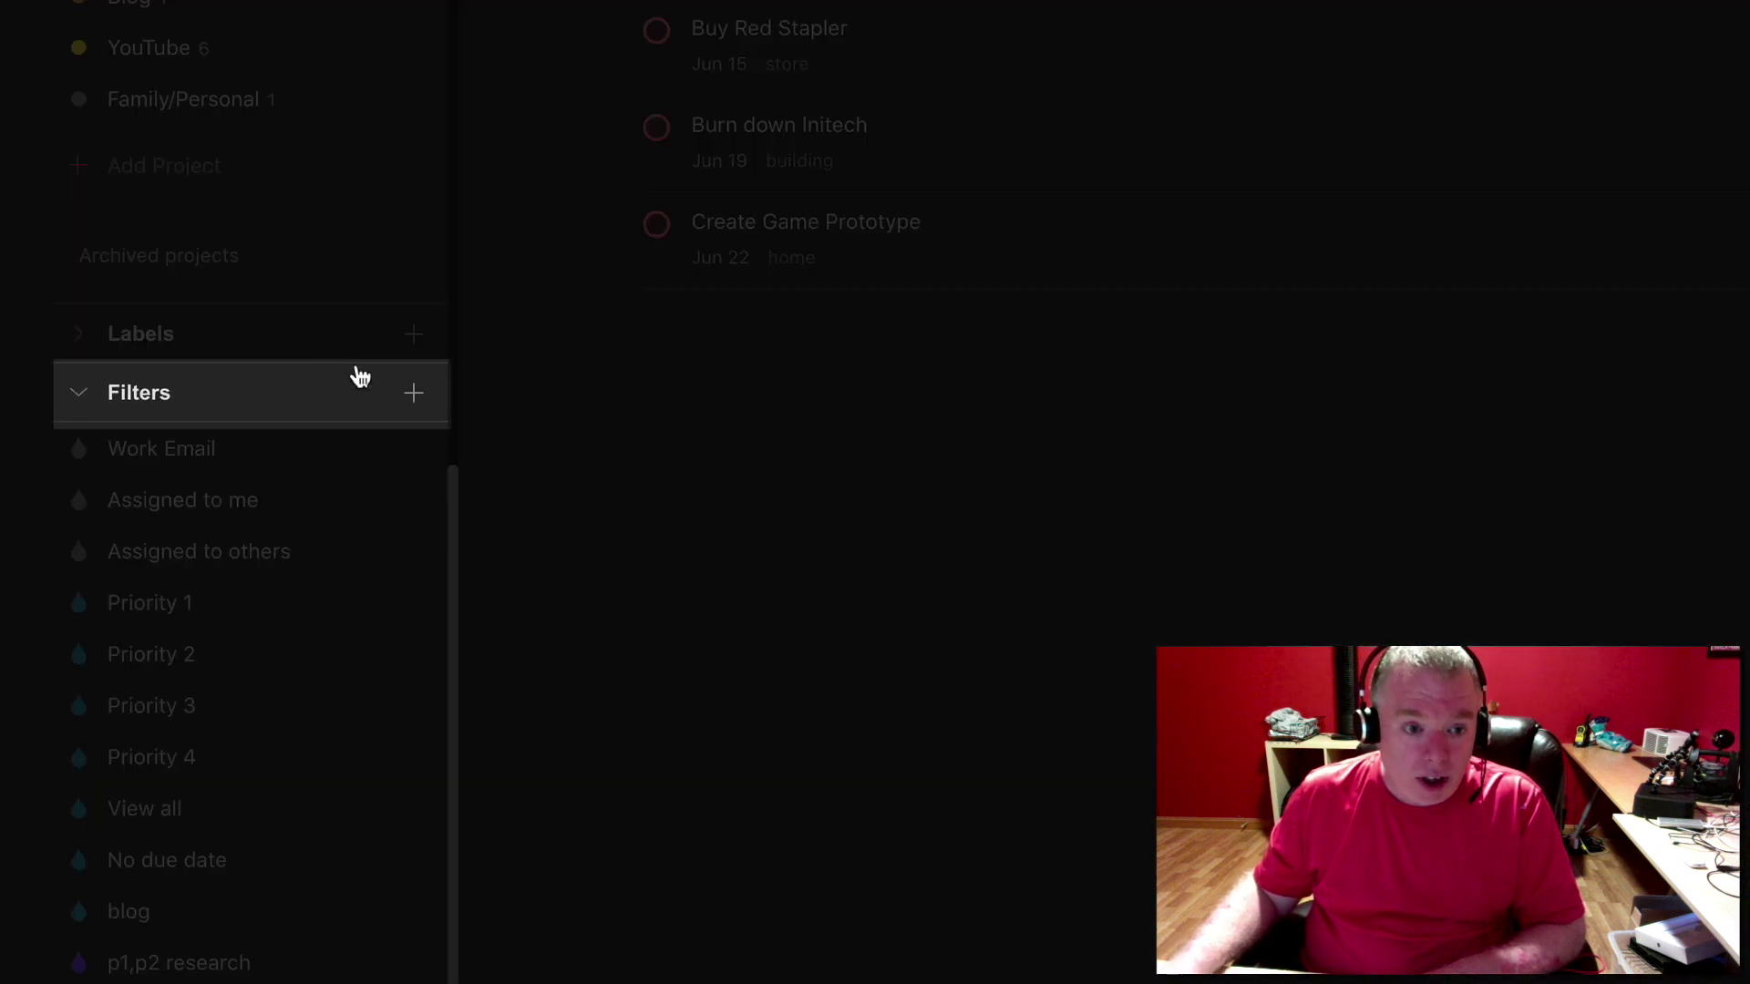
# - Add a Mint Green filter named 'P1 or P2' with the query p1 | p2
pyautogui.click(413, 392)
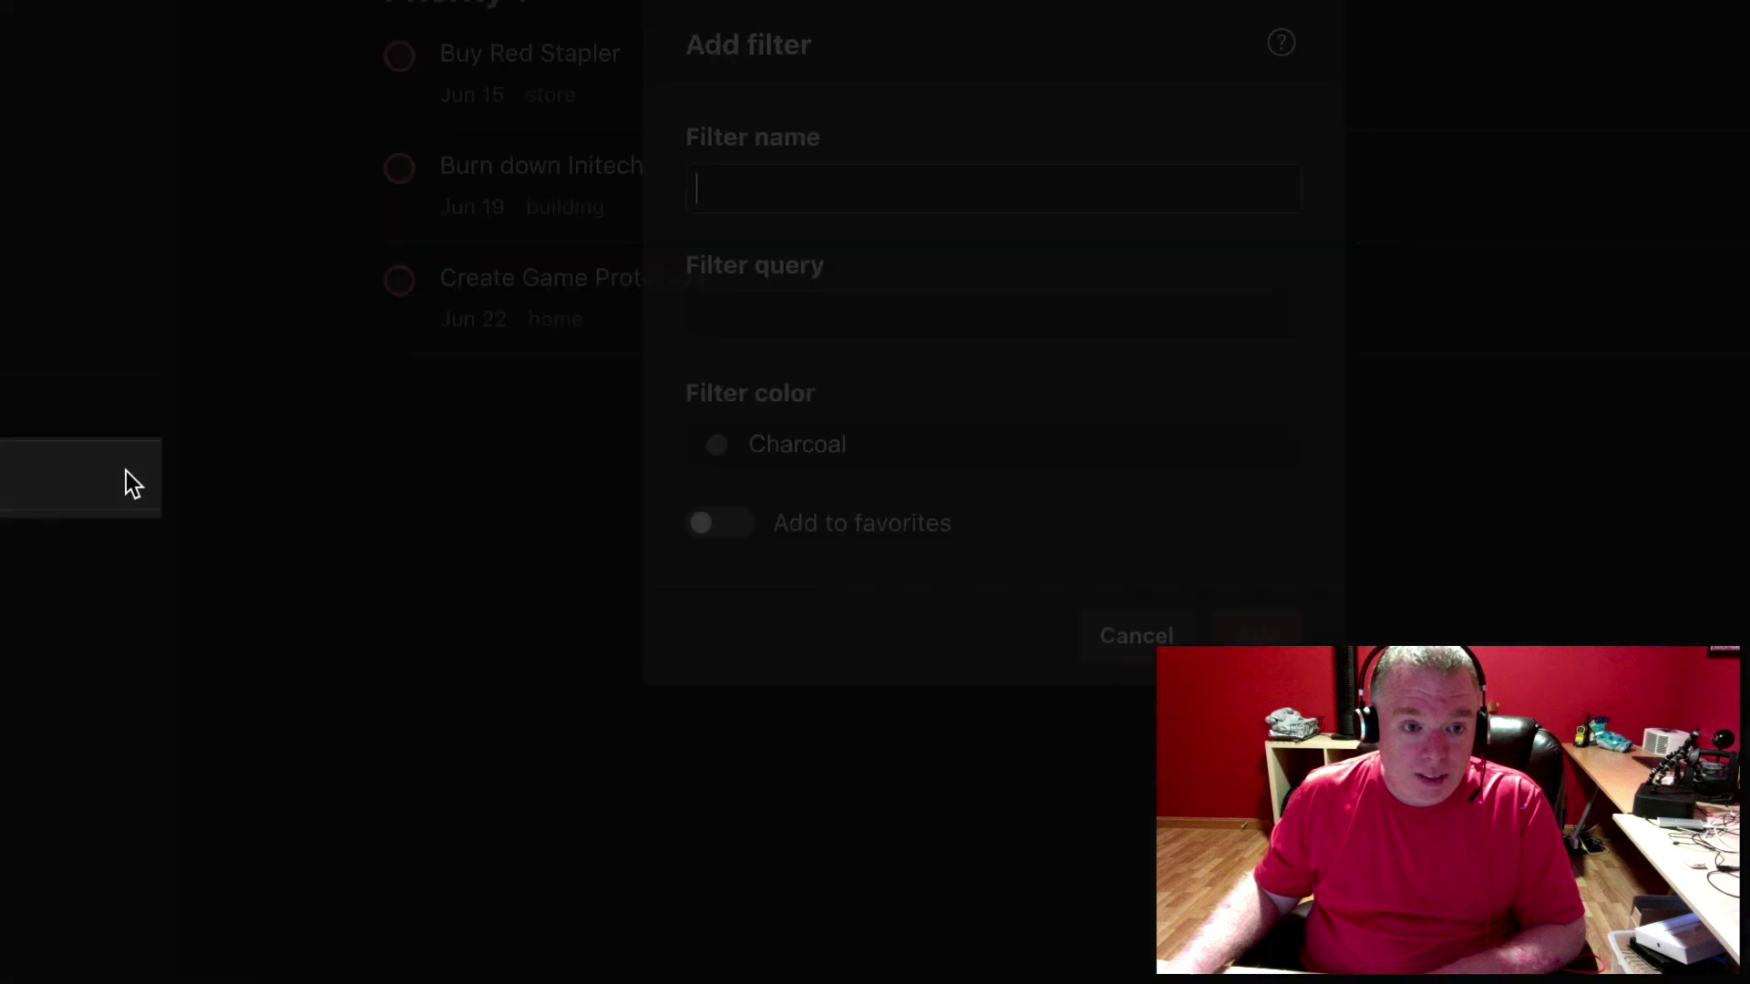
pyautogui.write('P')
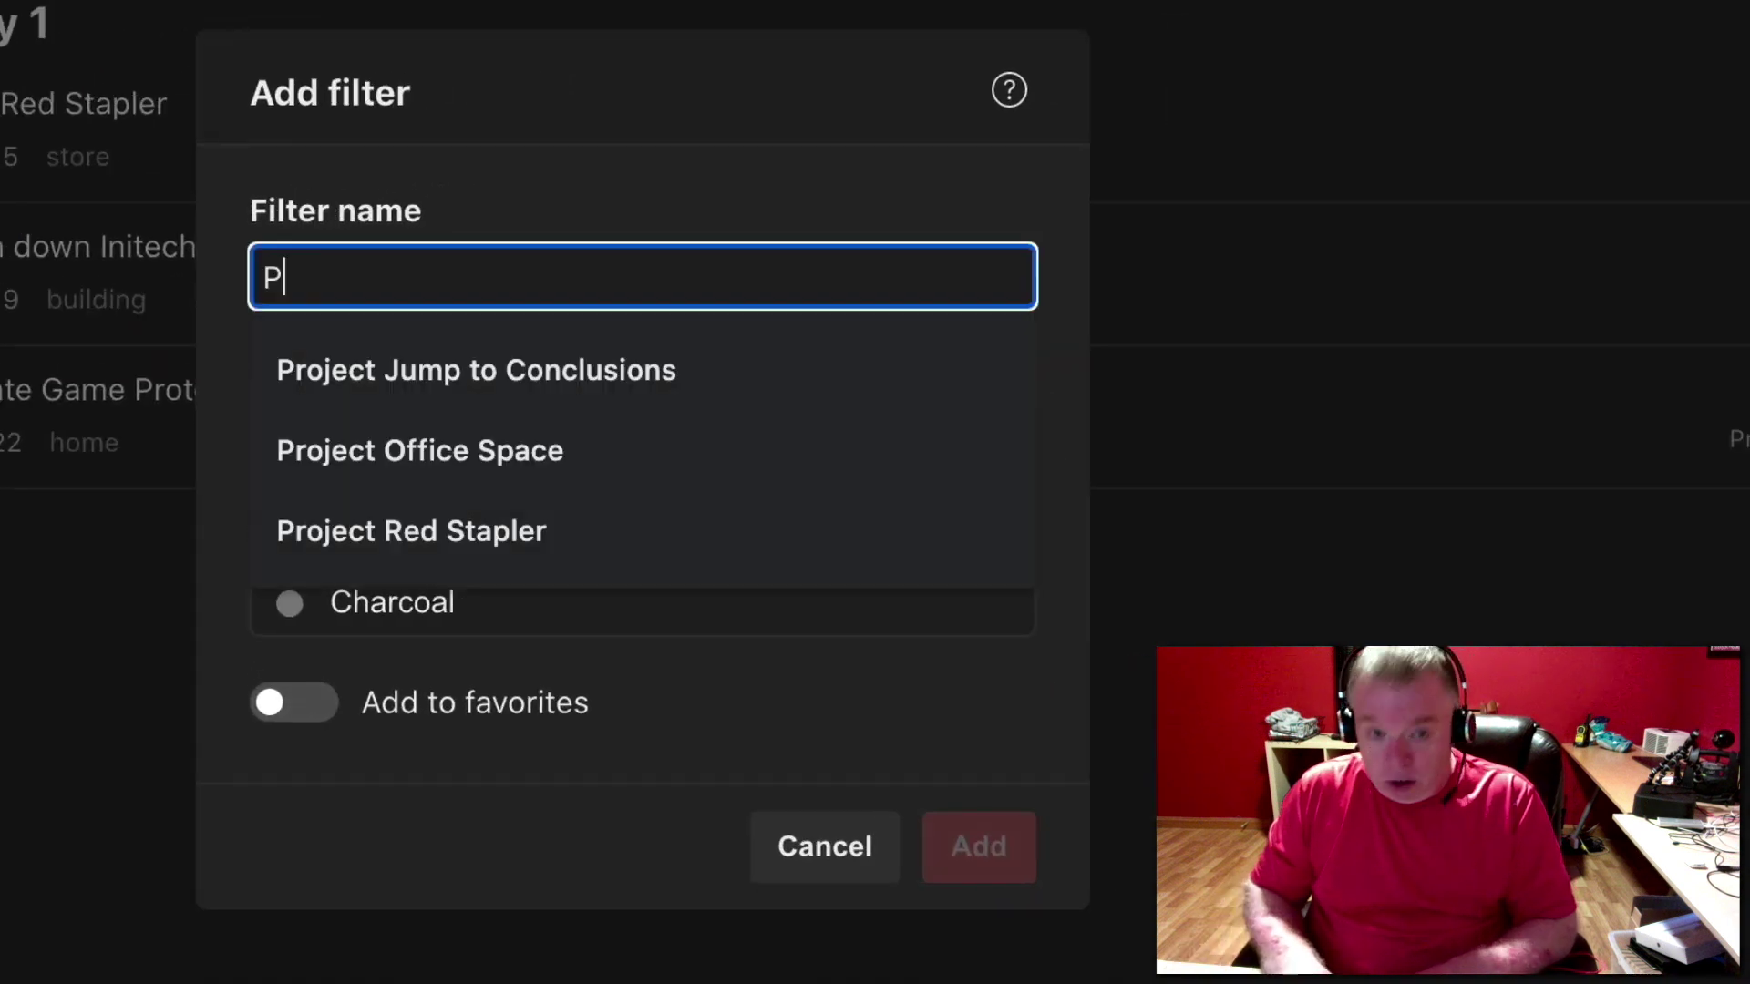
pyautogui.write('1 or P2')
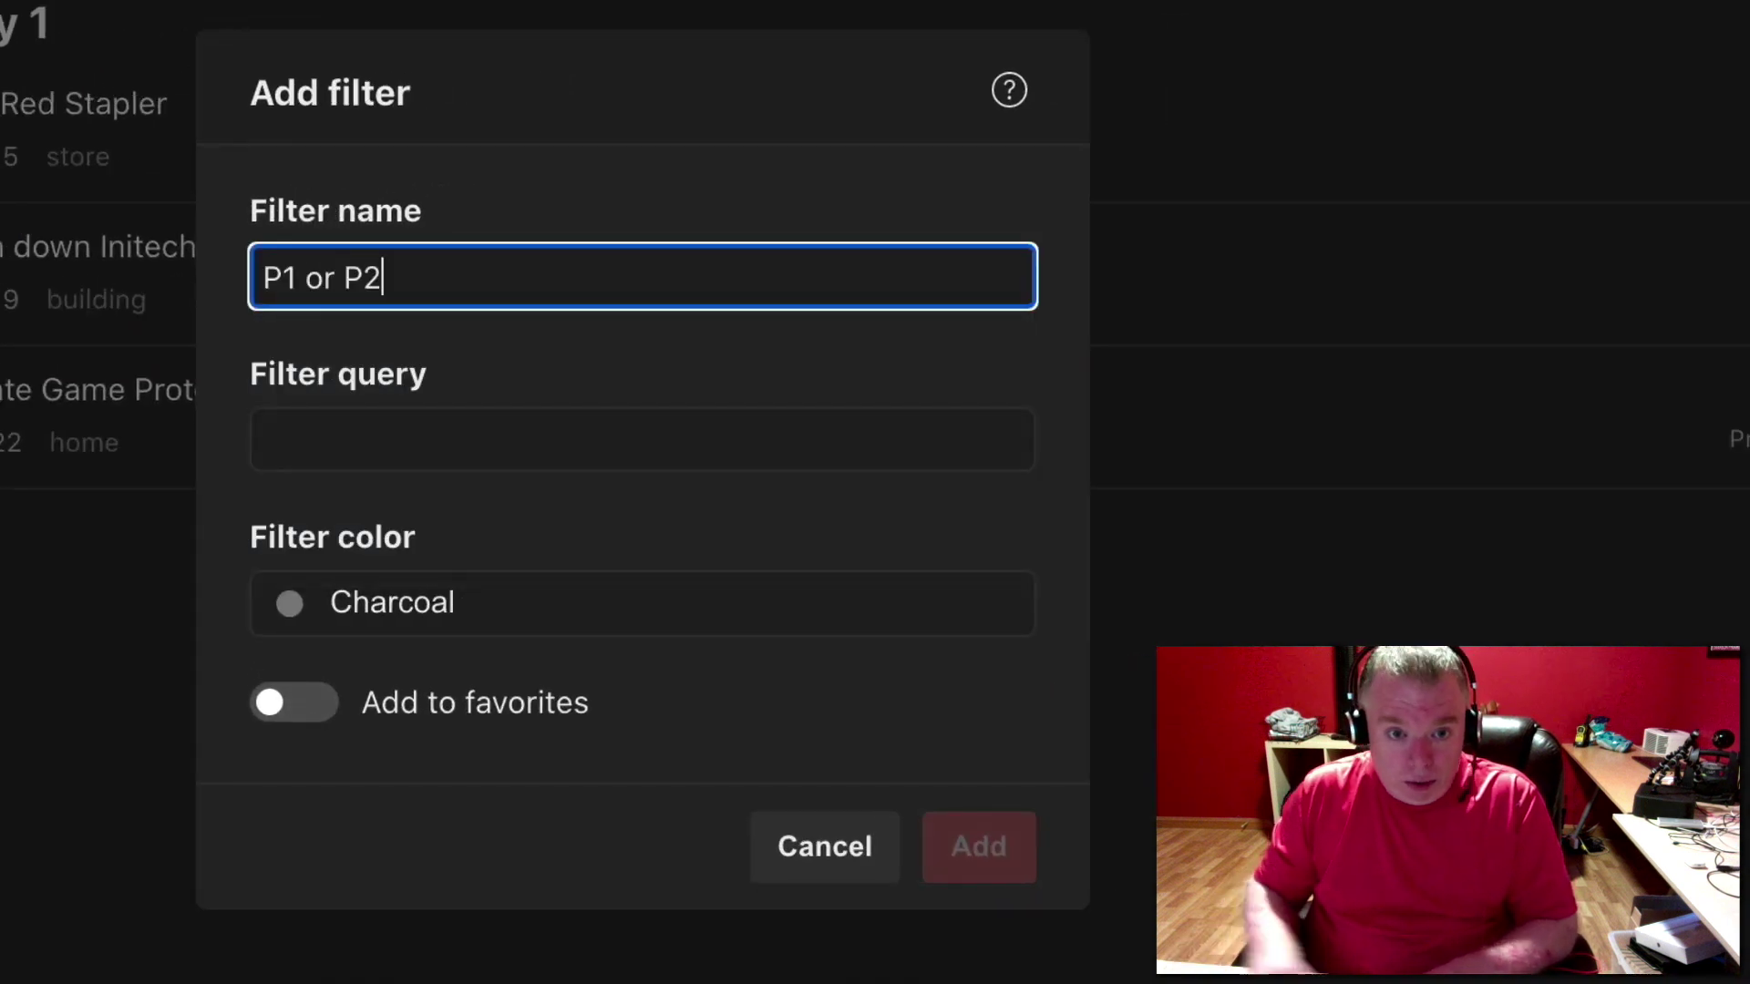
pyautogui.click(360, 446)
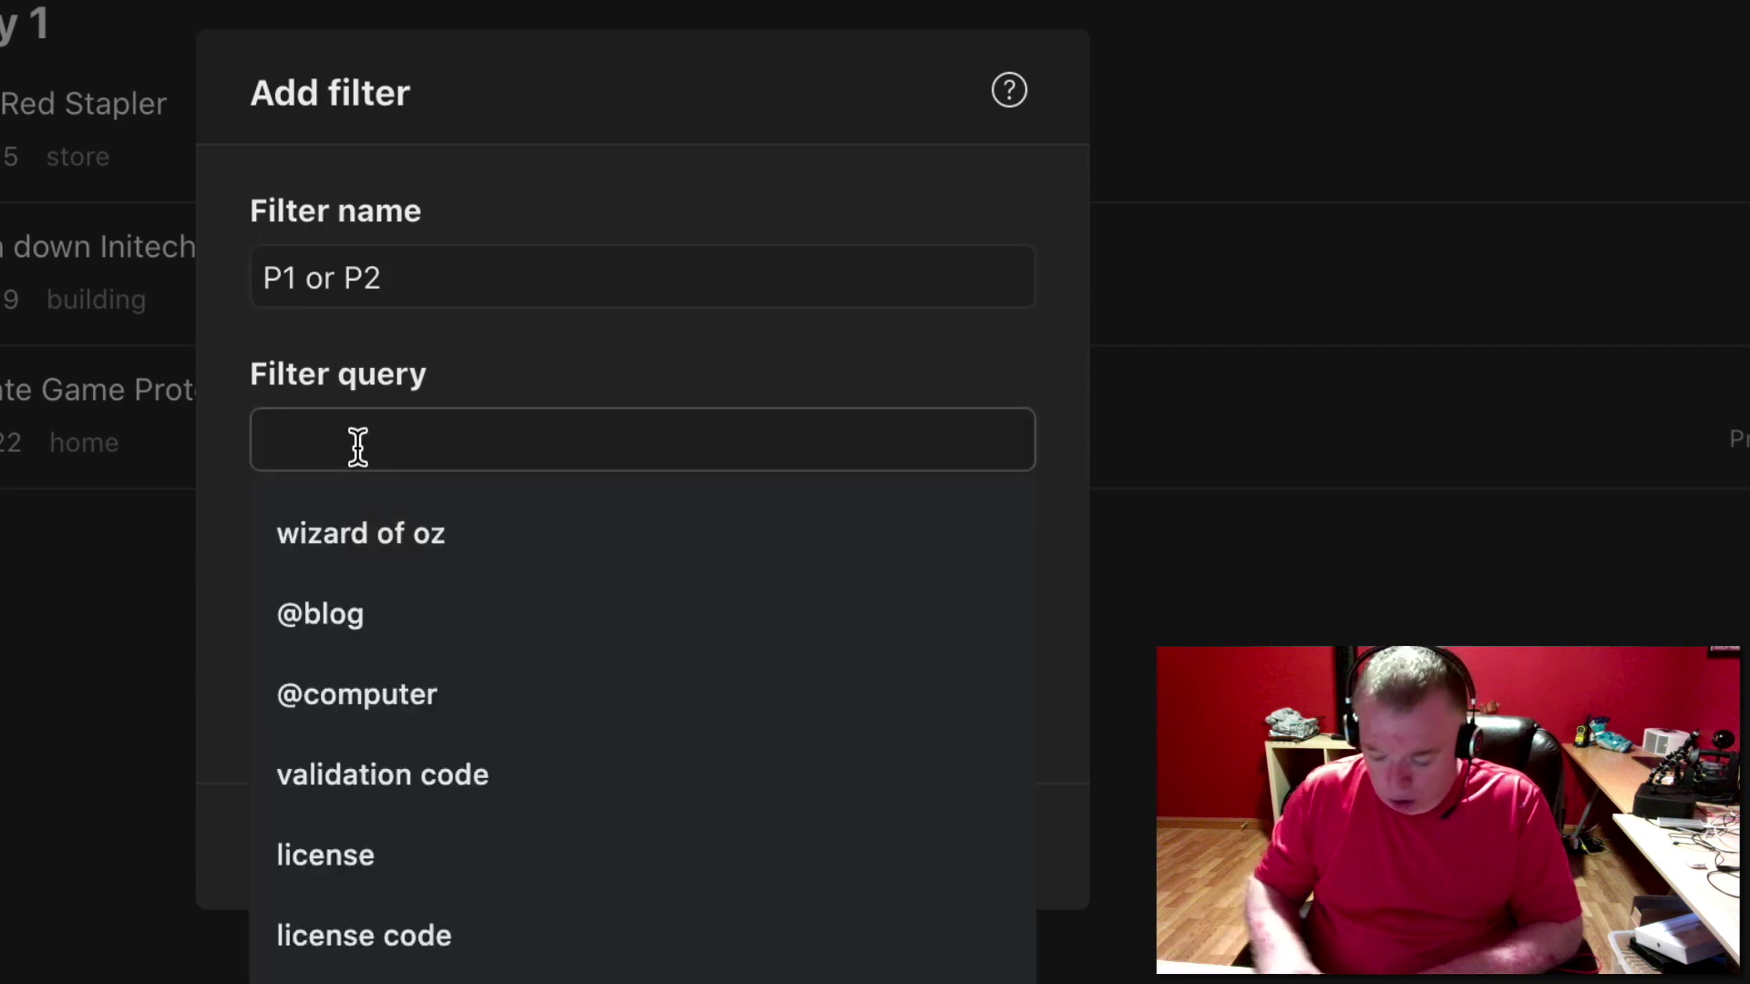
pyautogui.write('p1 | p2')
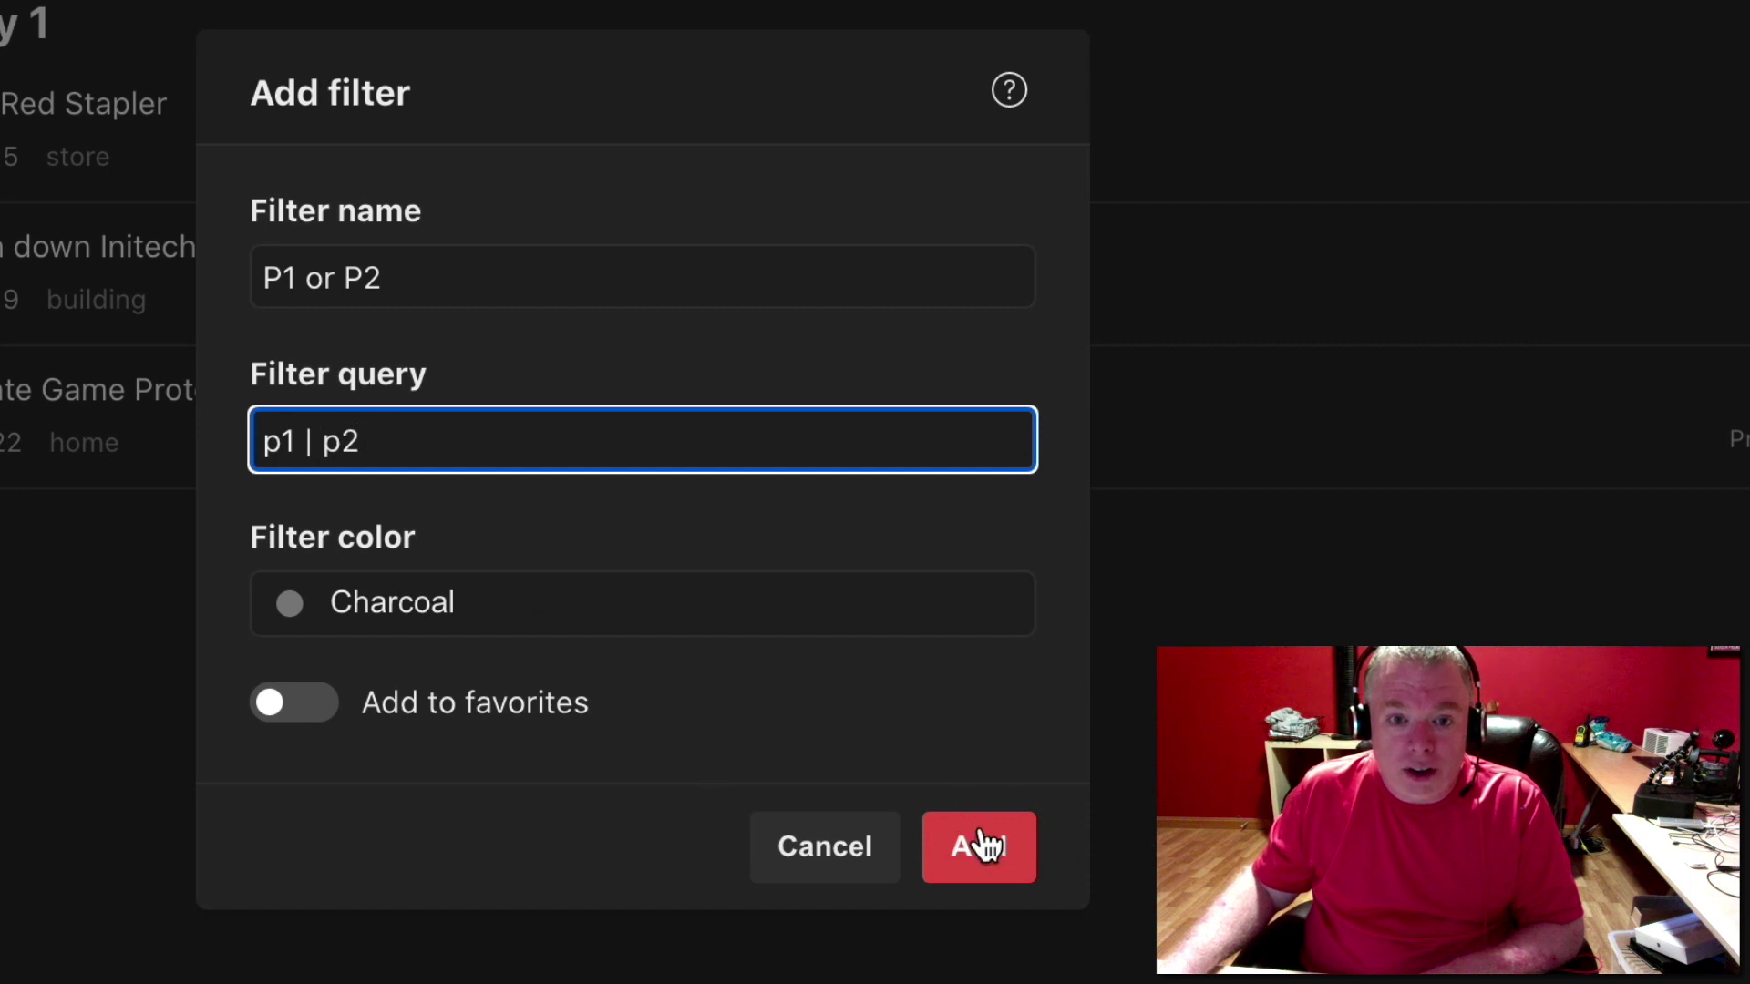
pyautogui.click(406, 617)
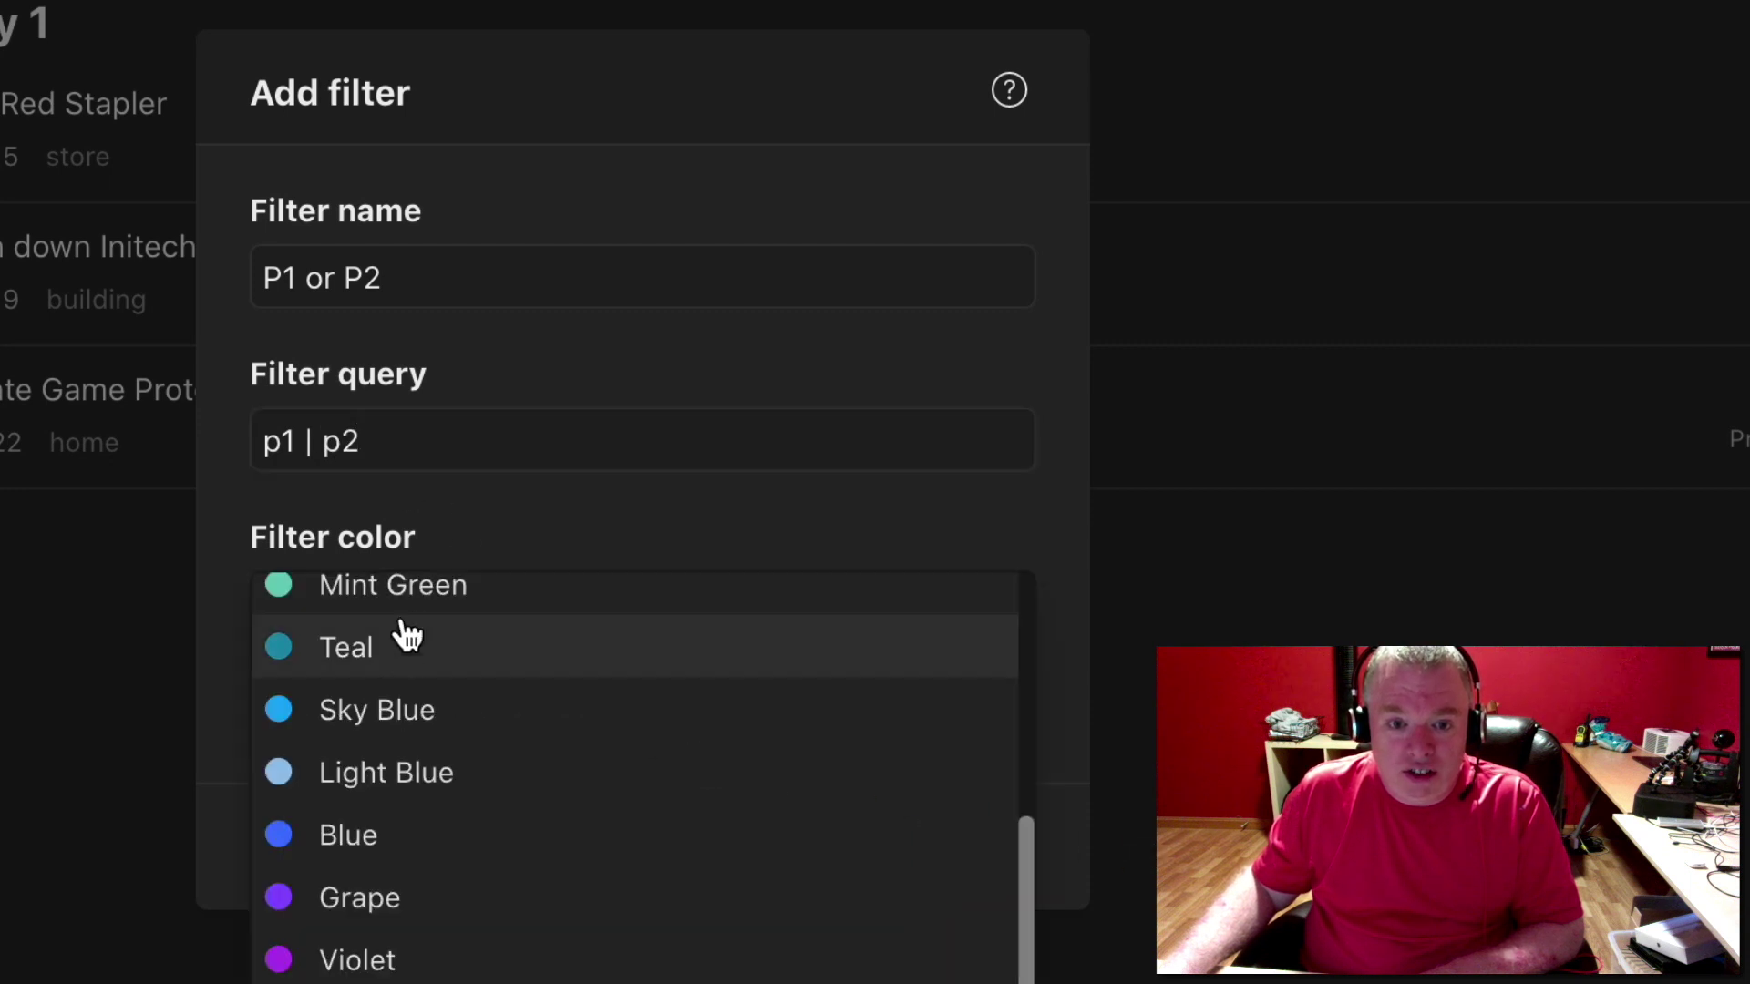
pyautogui.click(406, 610)
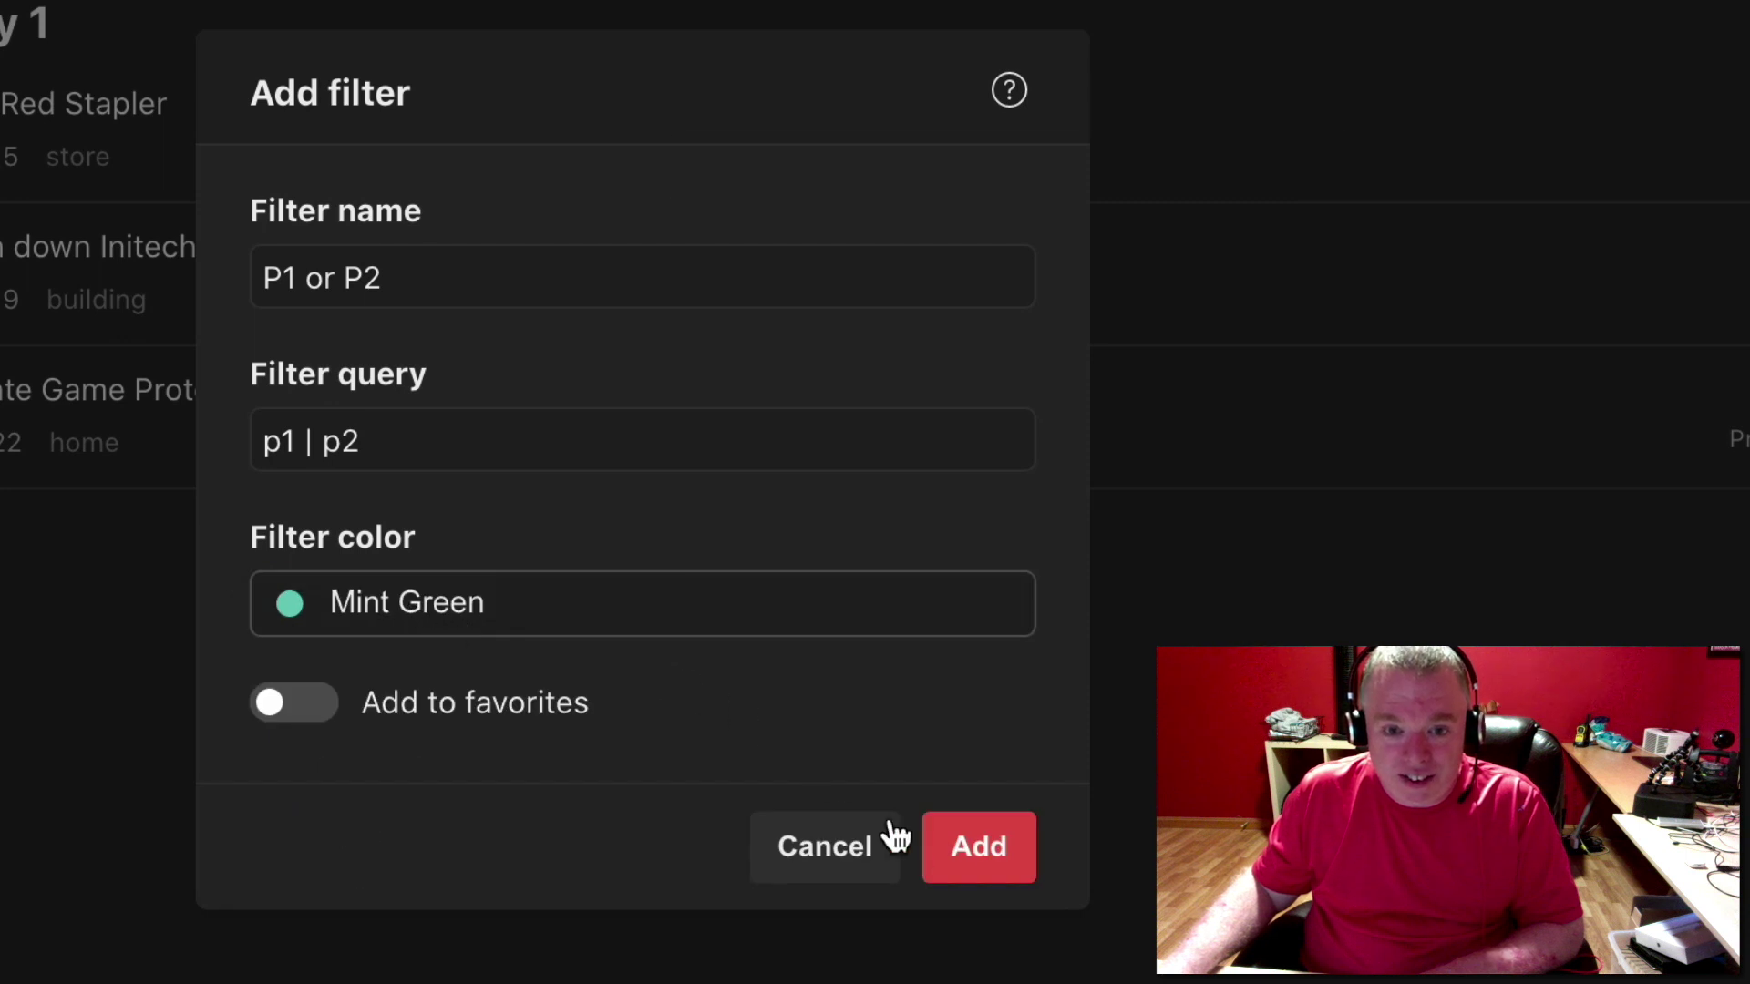
pyautogui.click(950, 857)
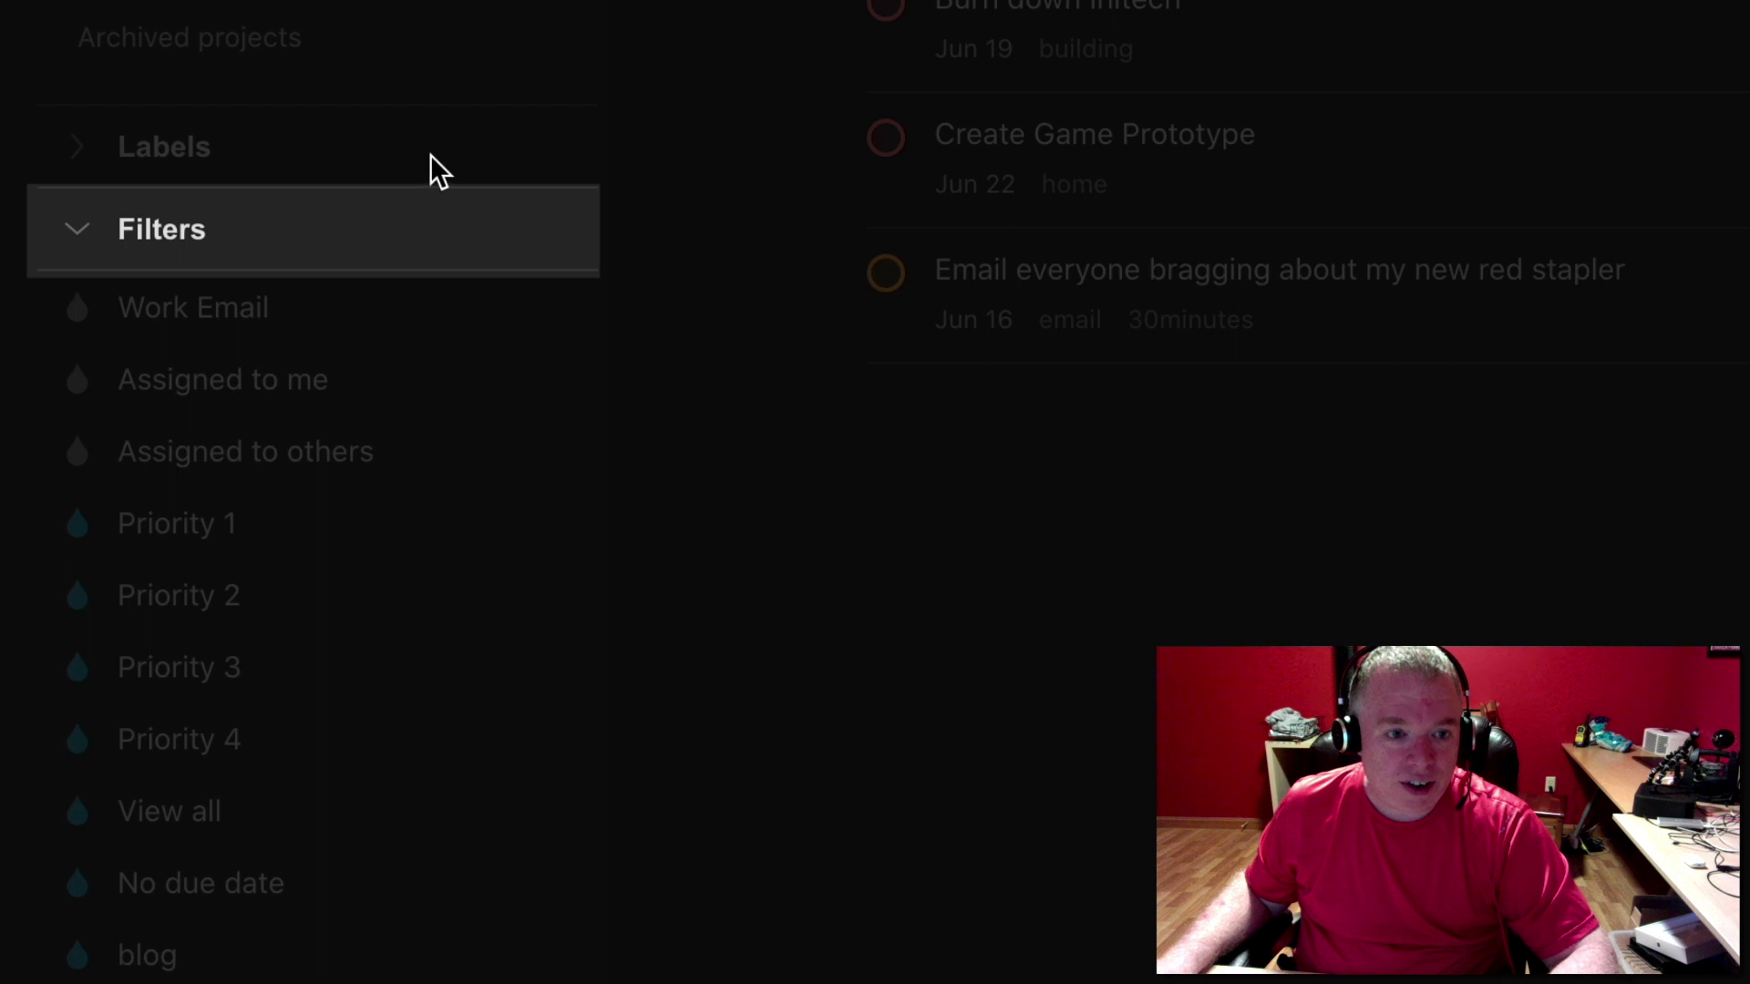
# - Save filter 'jump and p1 or p2' with query #Project Jump to Conclusions & (p1 | p2)
pyautogui.click(531, 238)
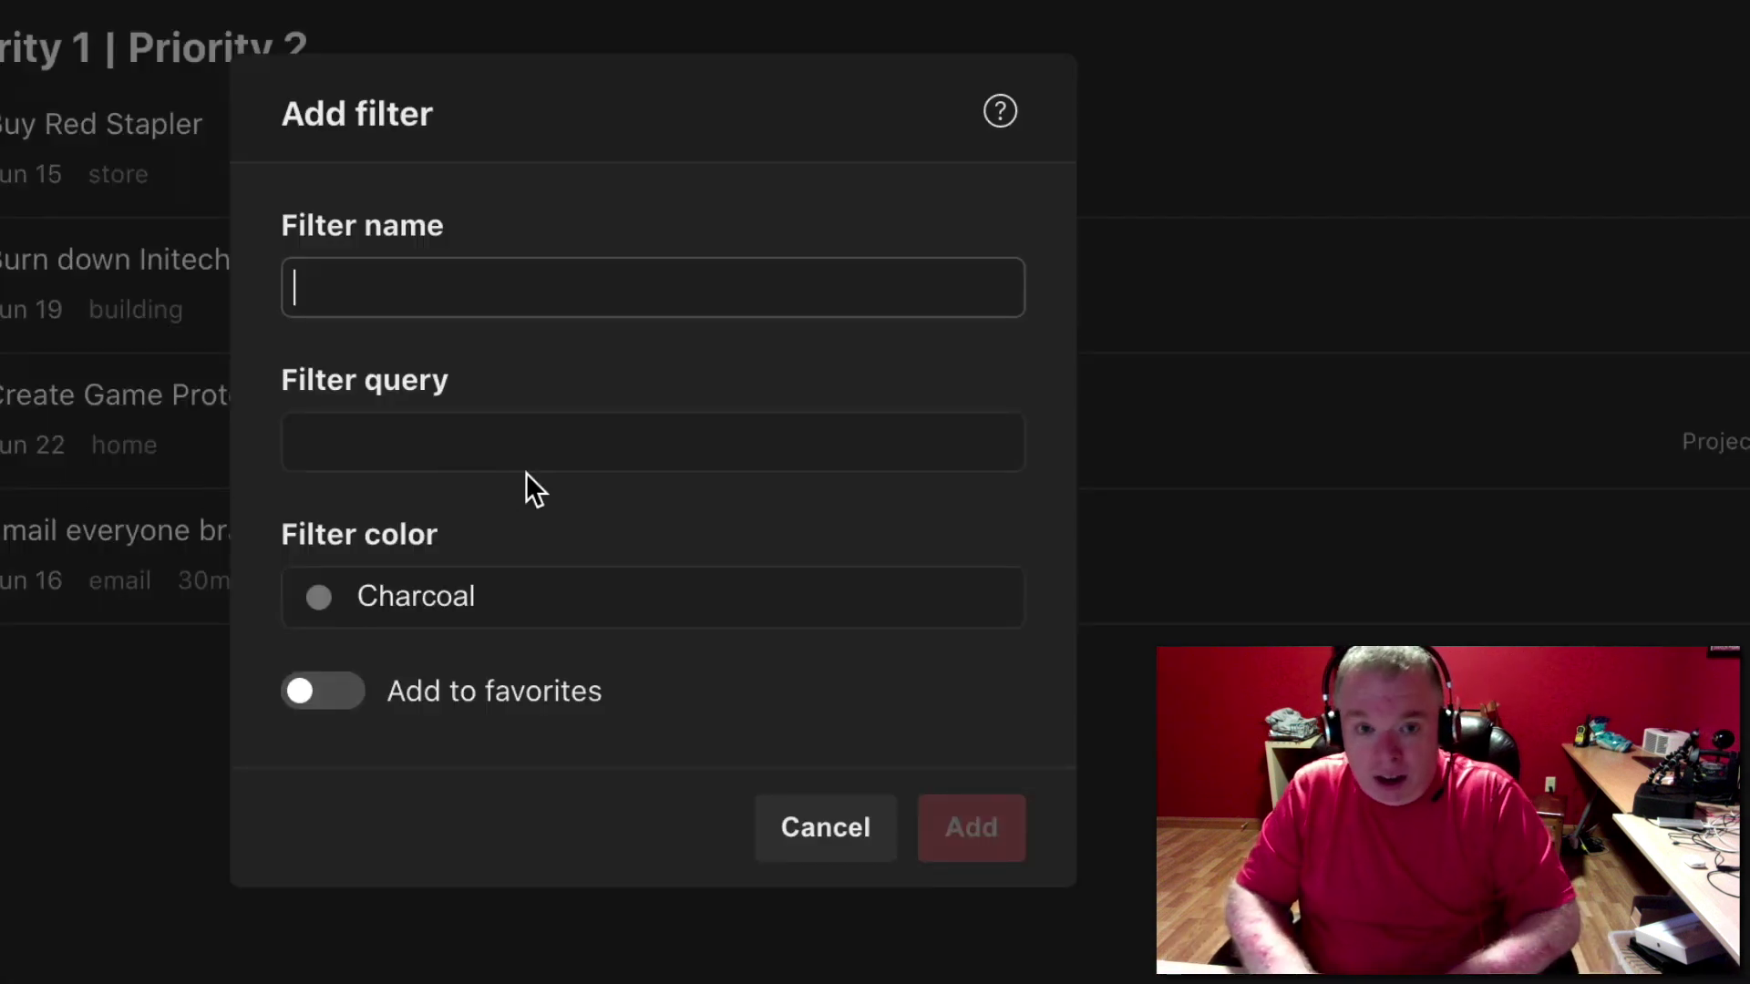
pyautogui.write('jump and ')
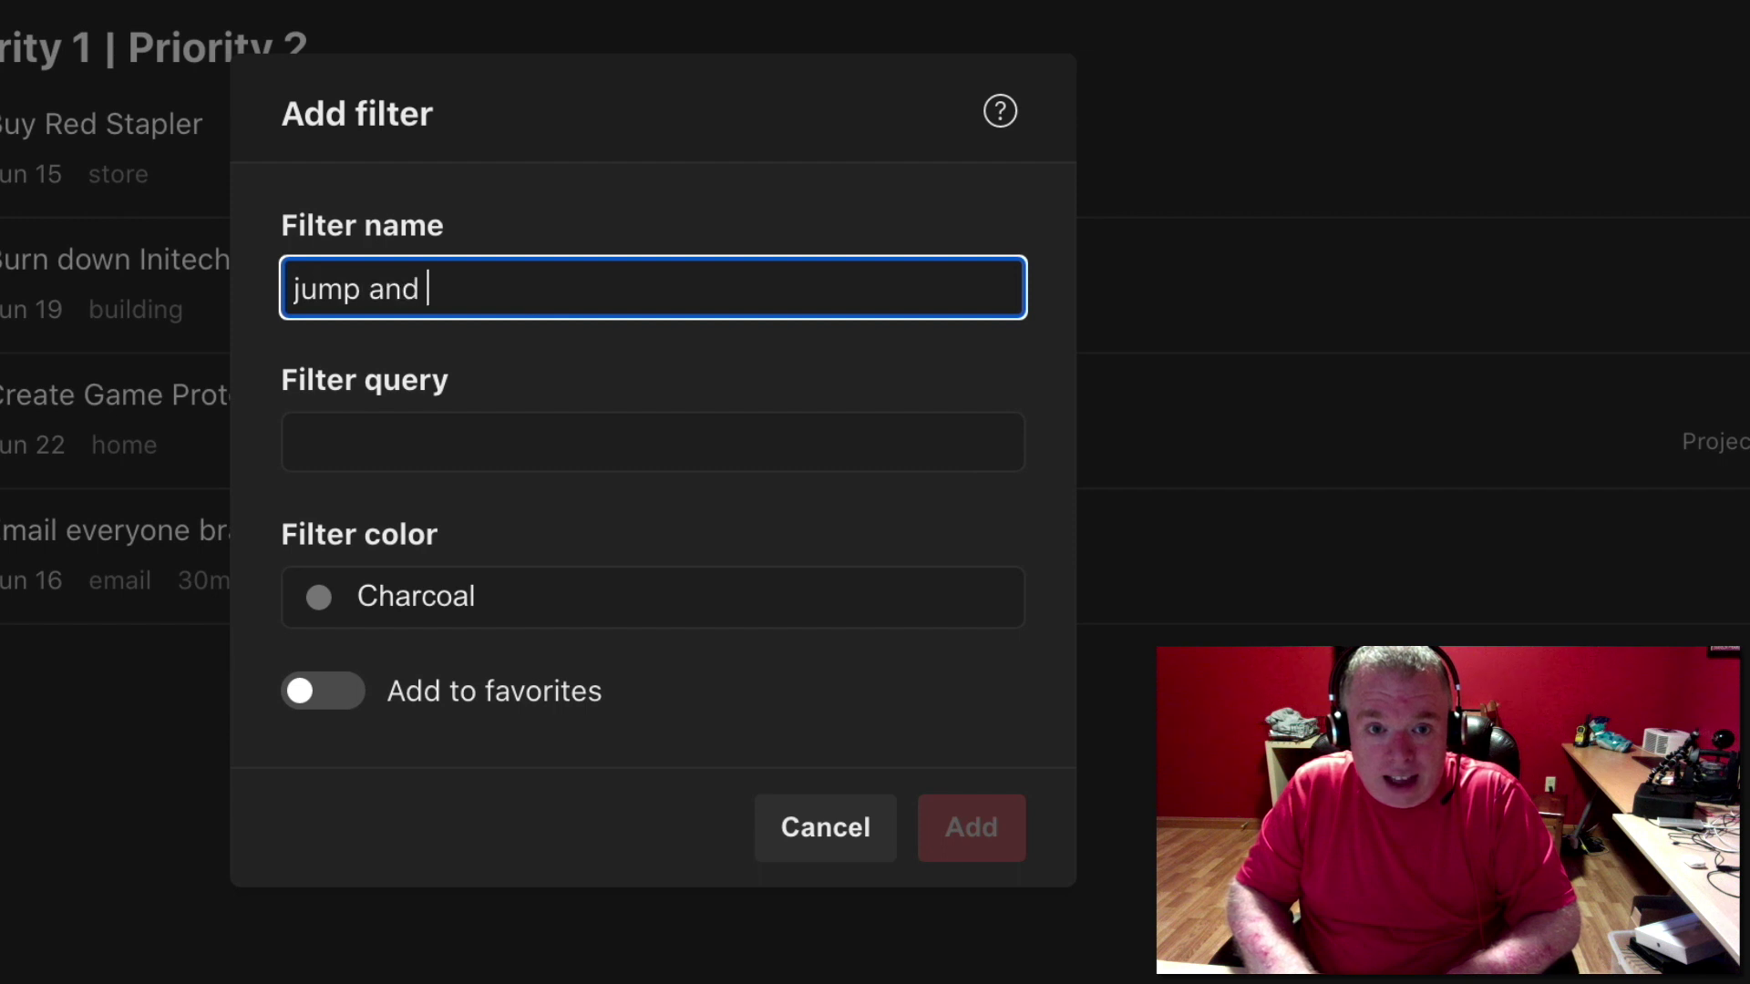
pyautogui.write('p1 or ')
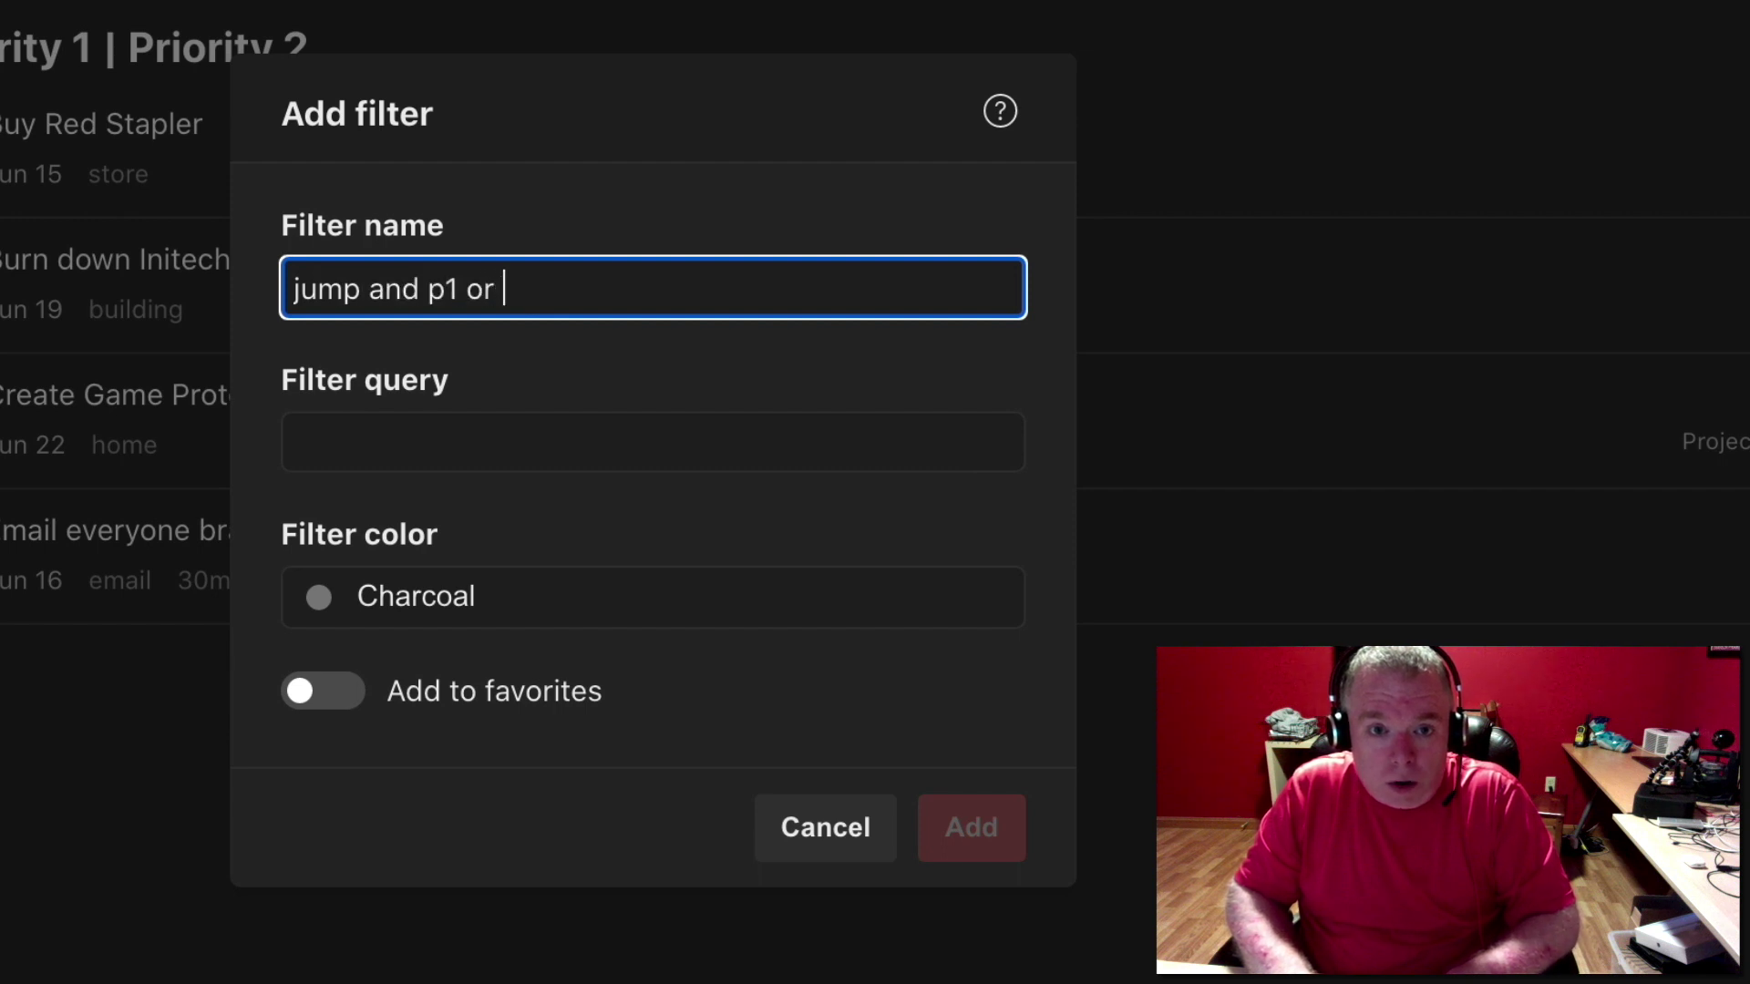
pyautogui.write('p2')
pyautogui.press('Tab')
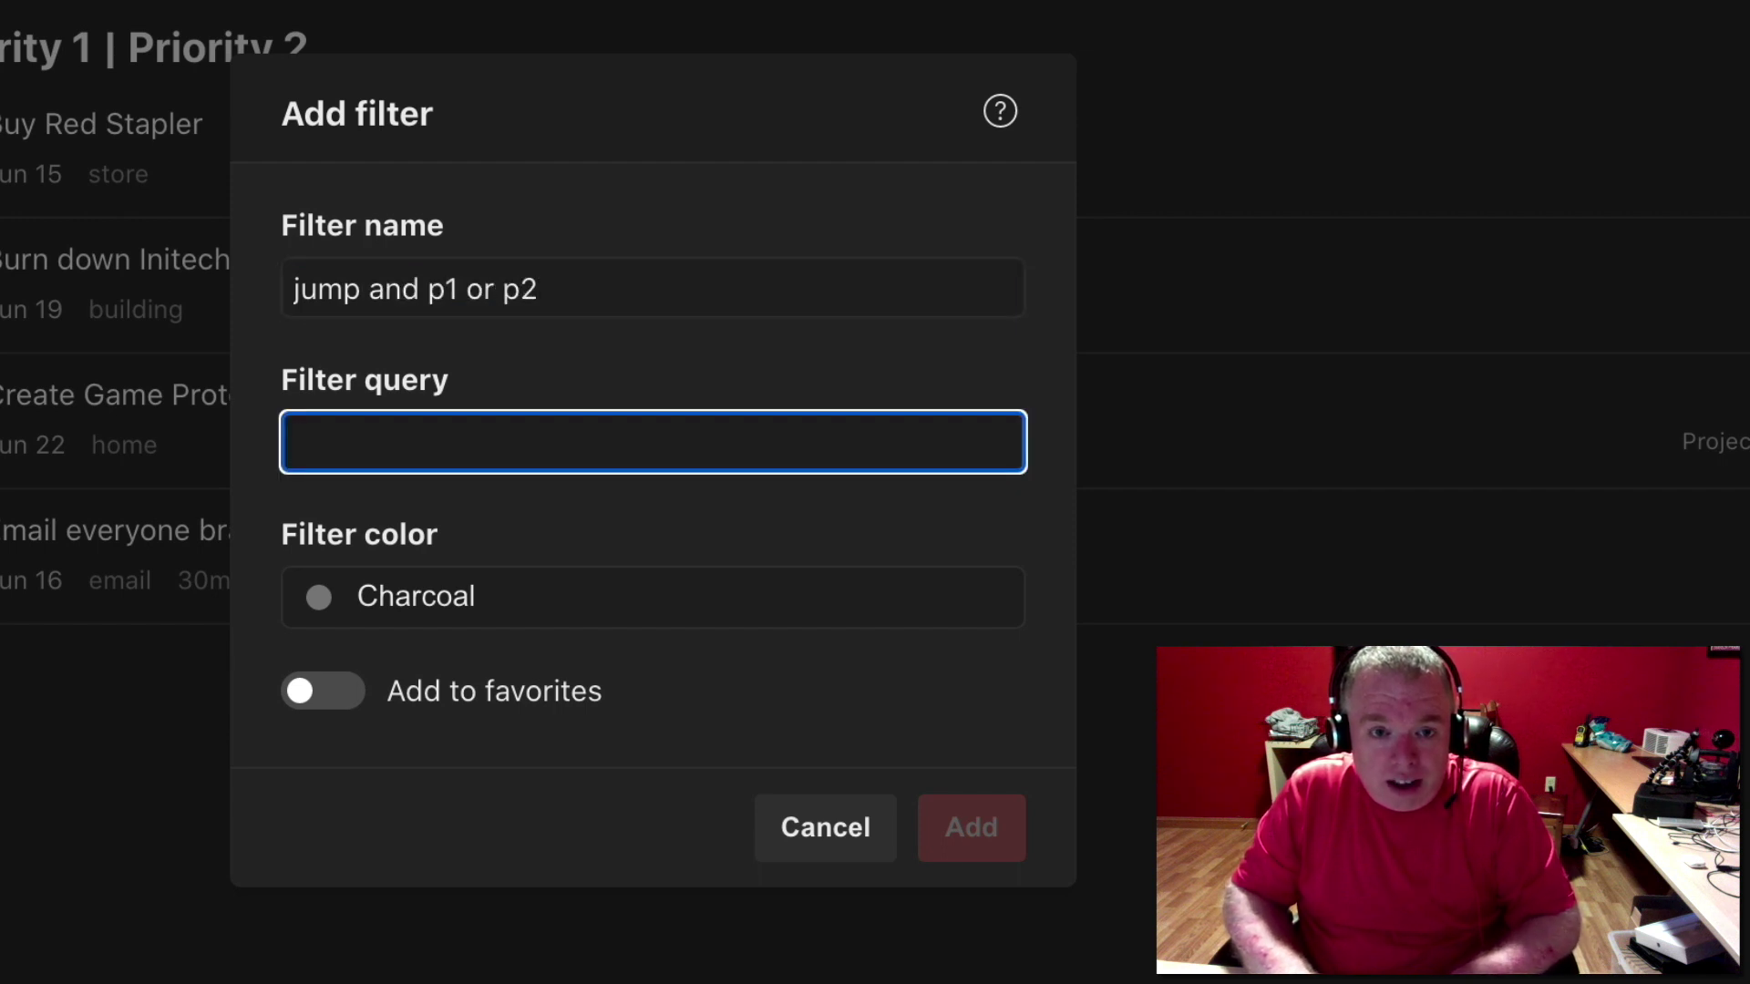
pyautogui.write('@')
pyautogui.press('BackSpace')
pyautogui.write('#')
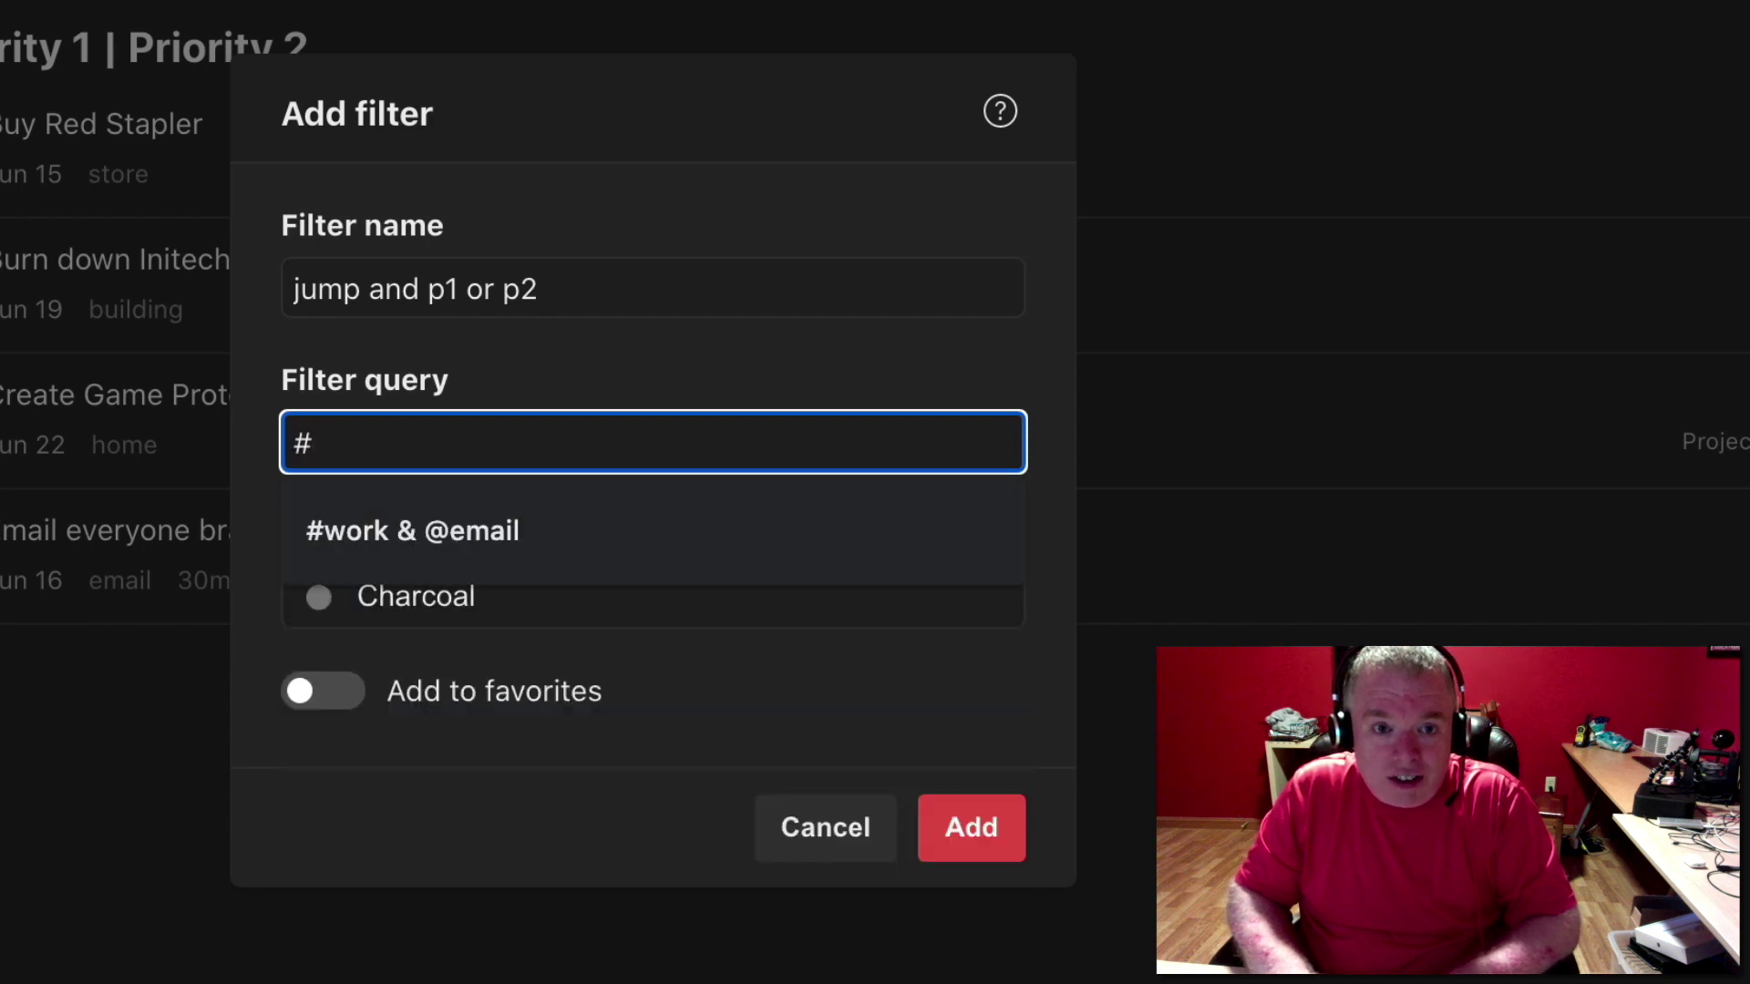
pyautogui.write('pro')
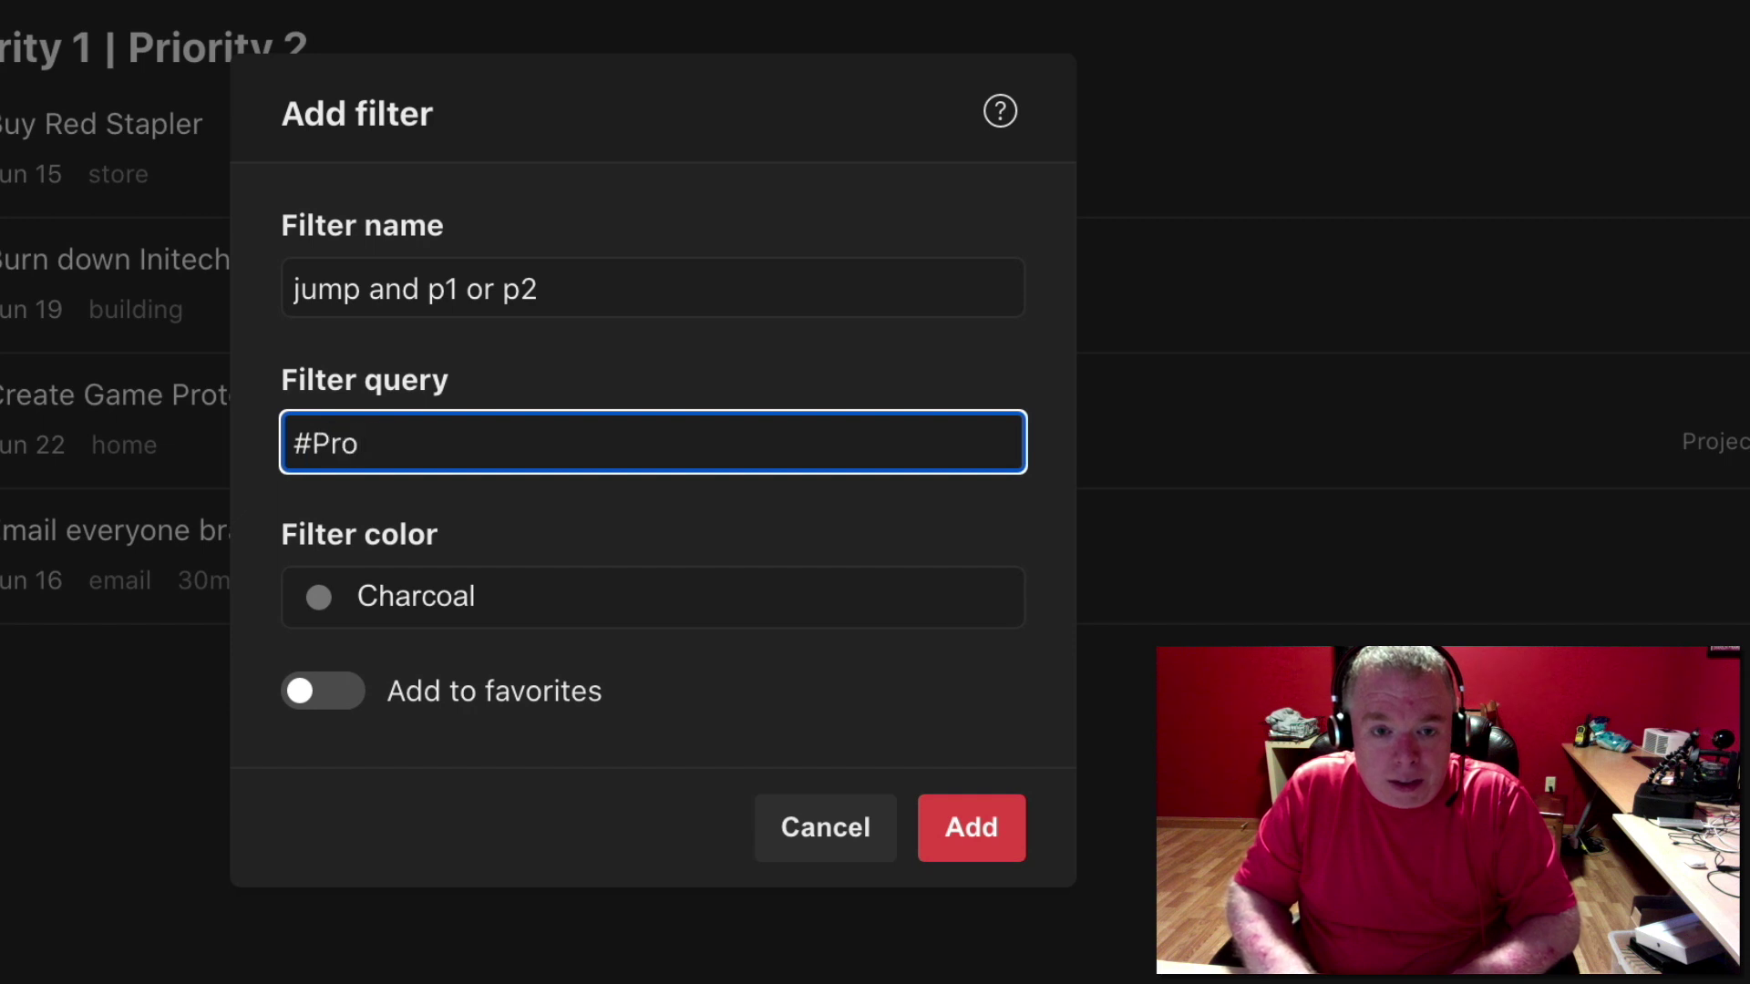
pyautogui.write('ject')
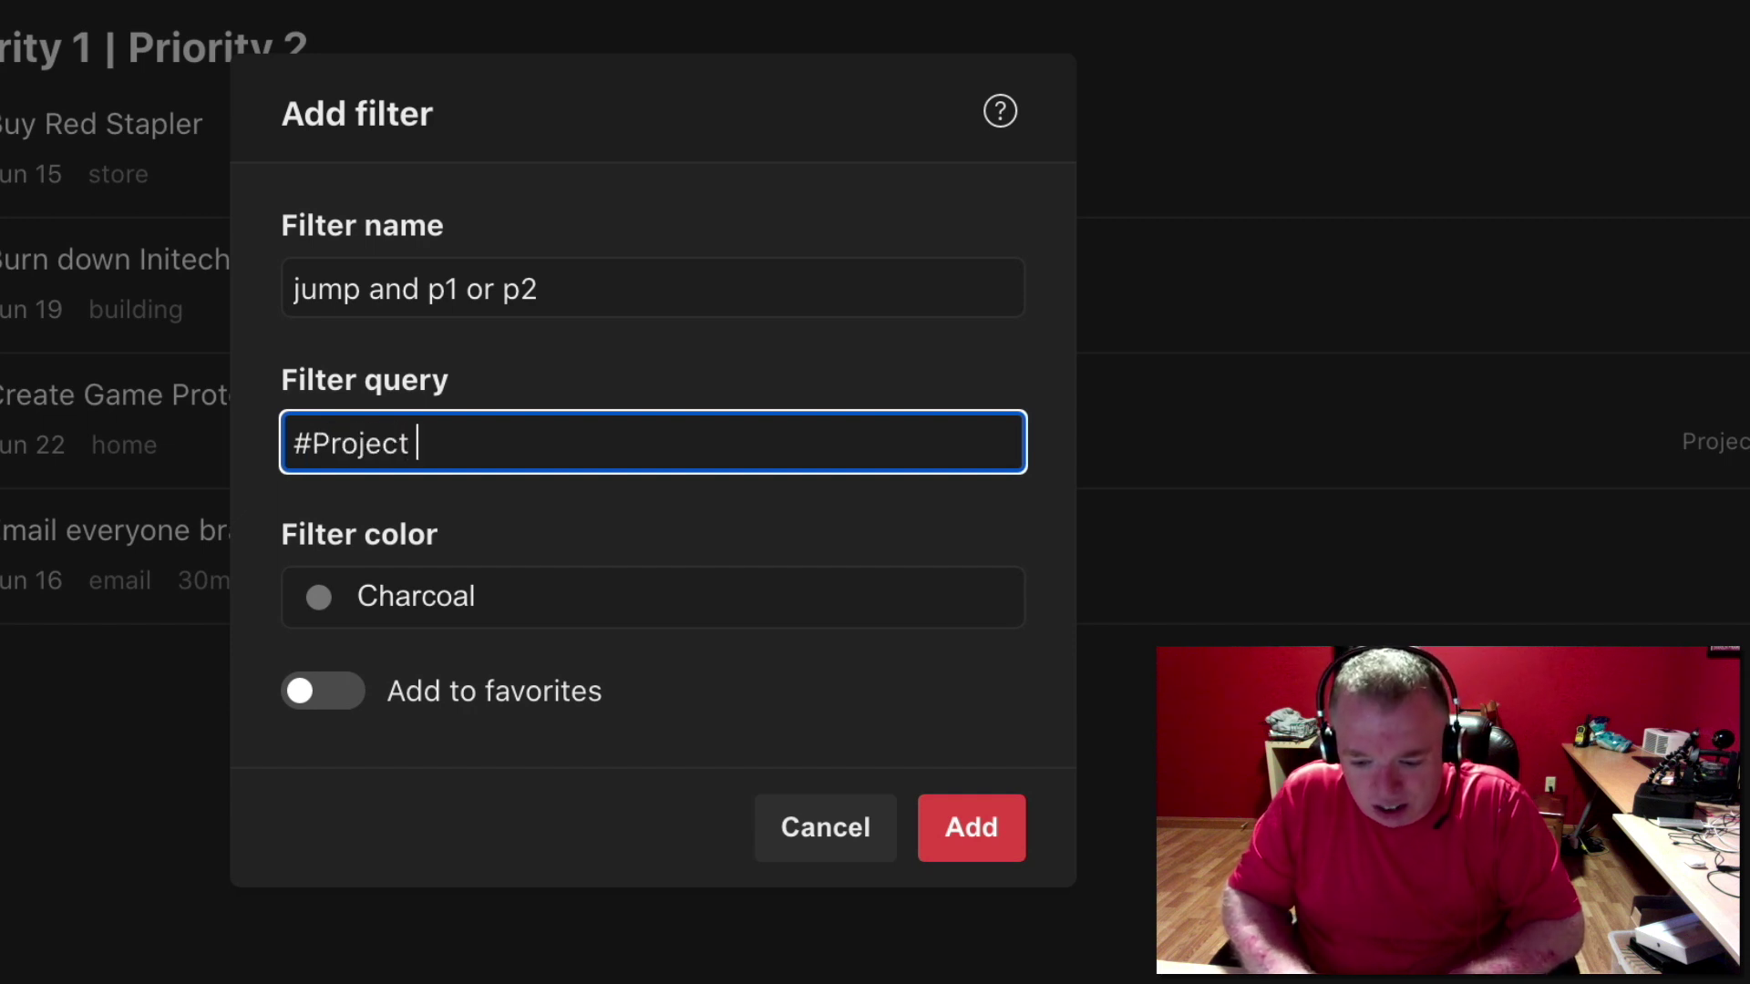
pyautogui.write(' Re')
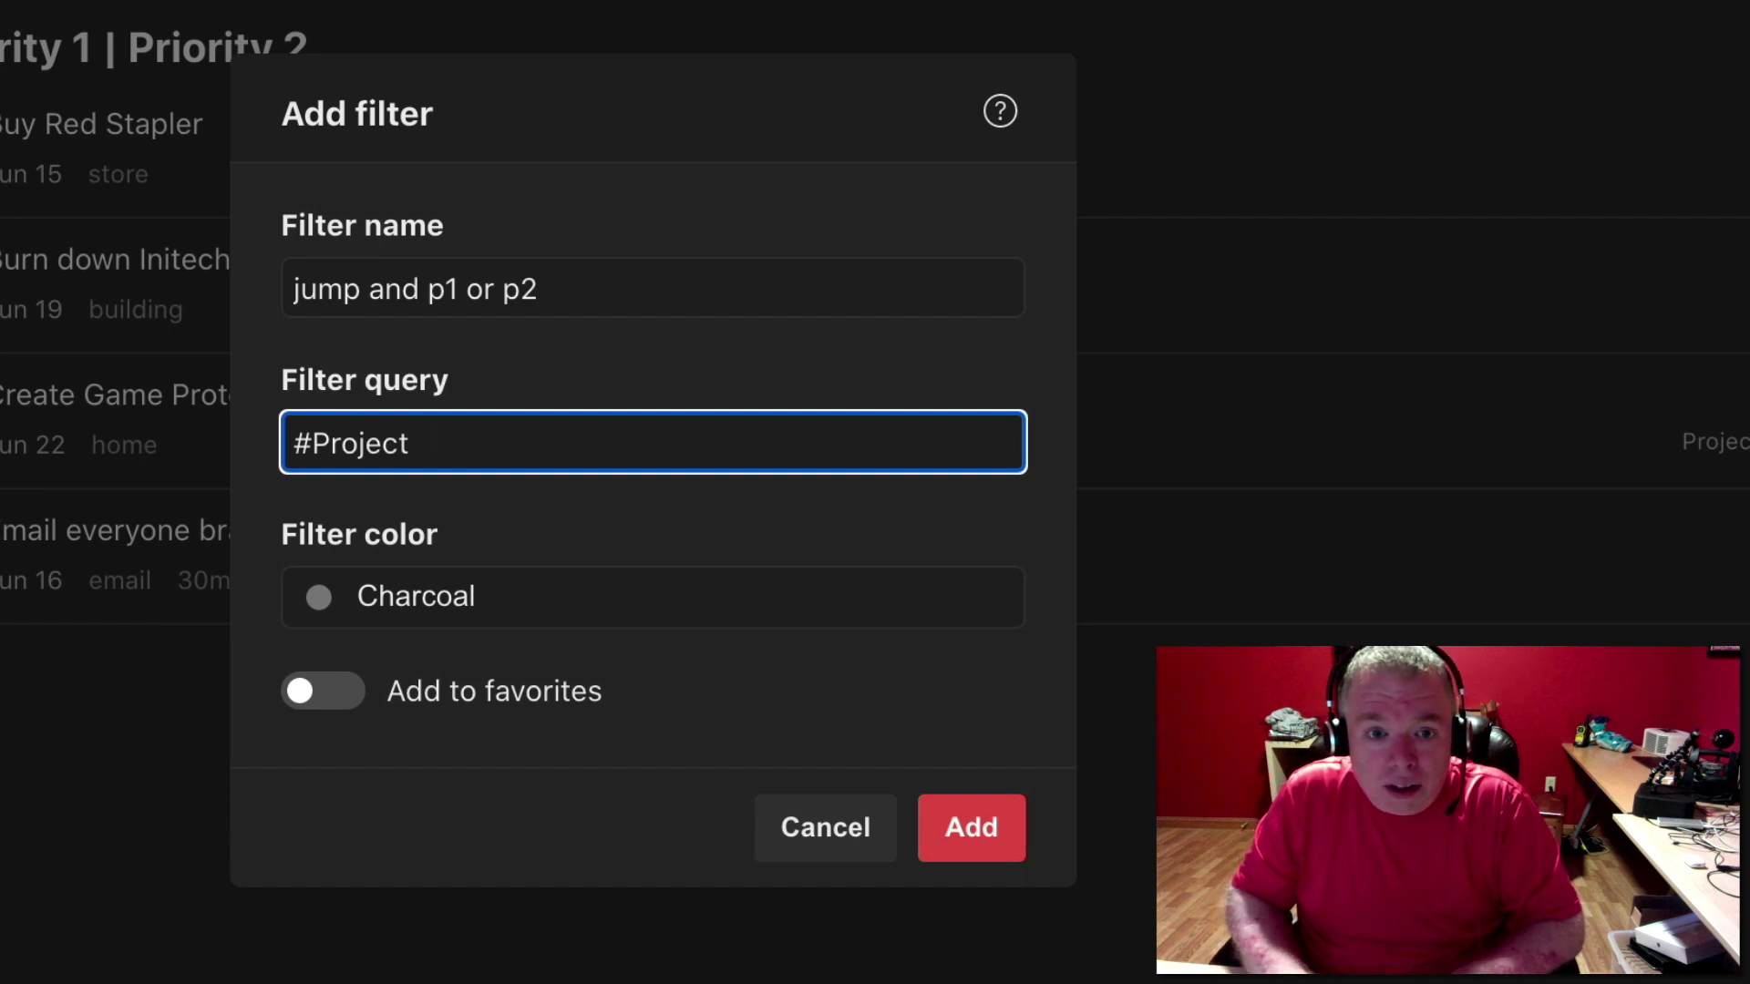
pyautogui.write(' to Con')
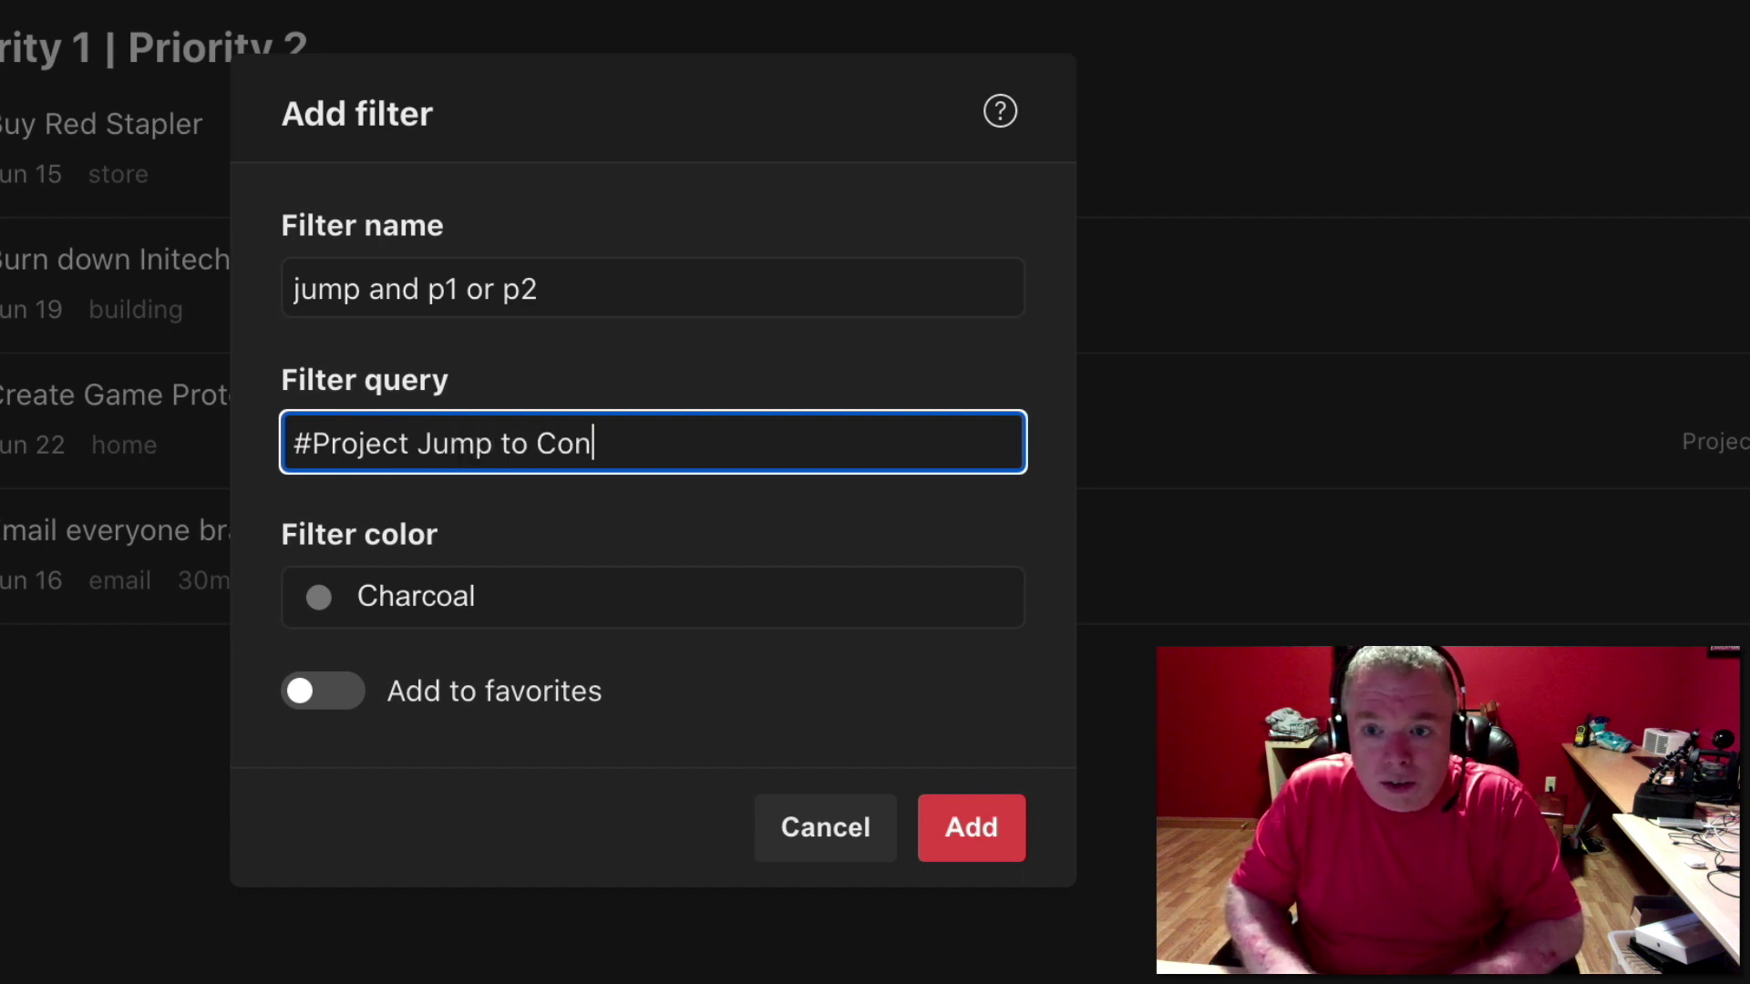
pyautogui.write('cl')
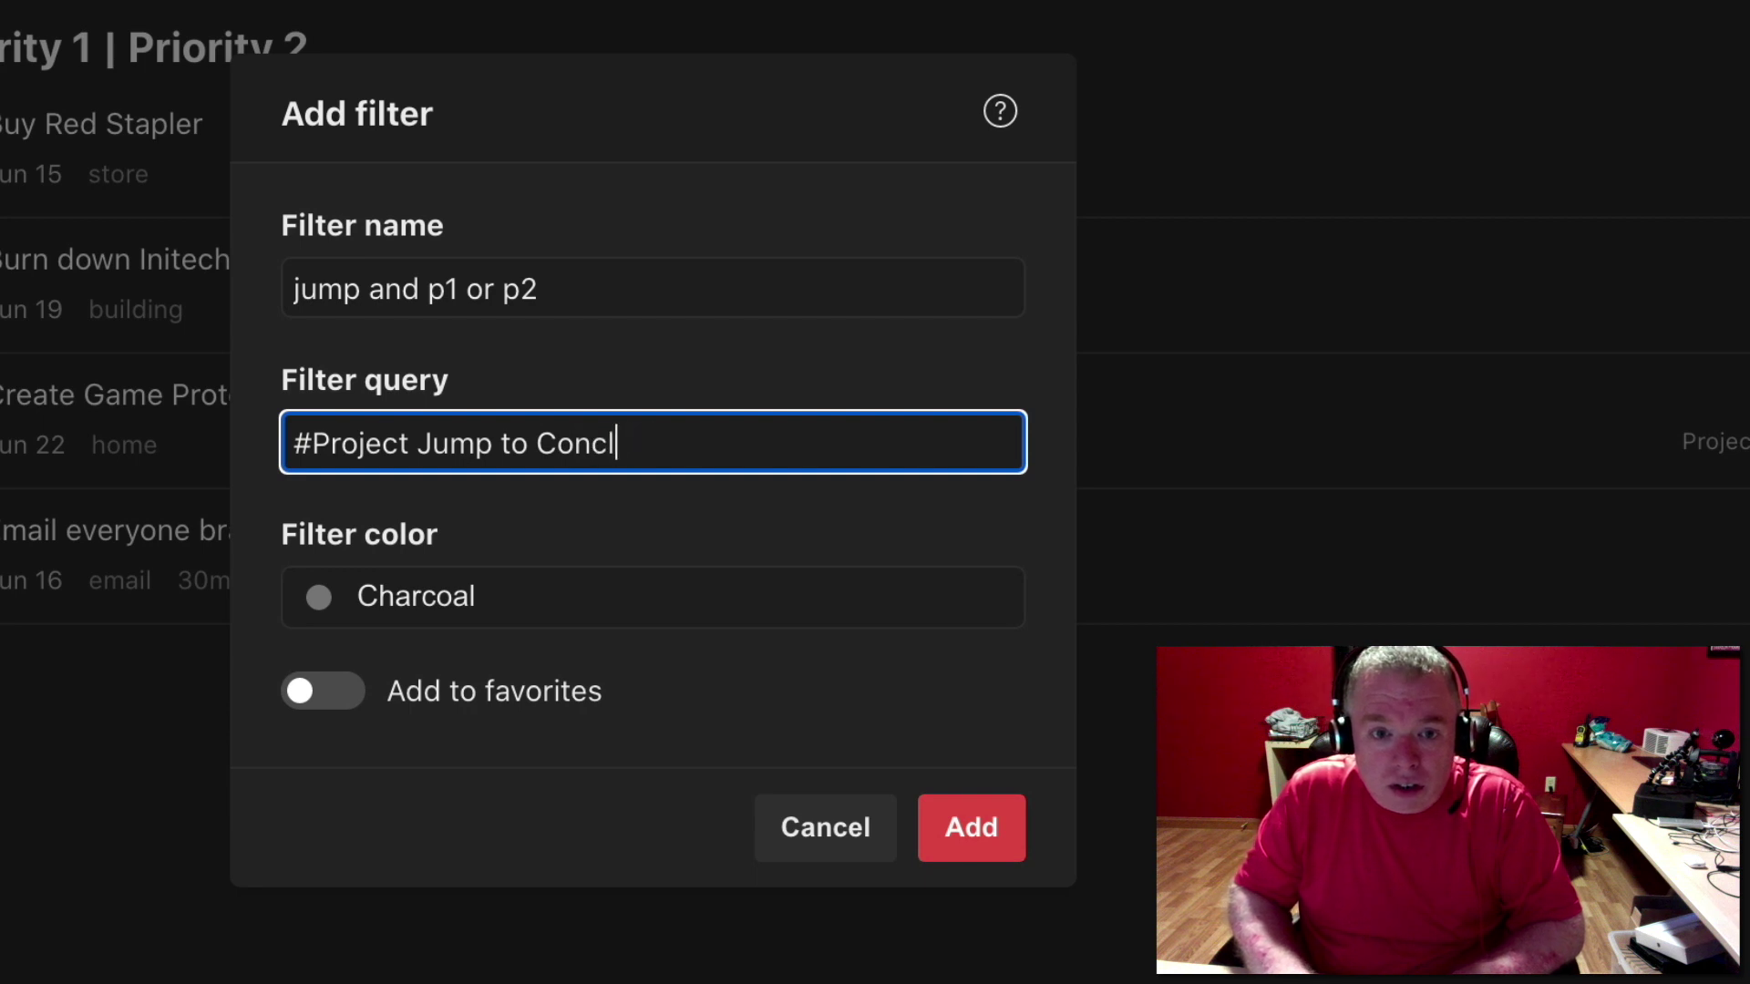
pyautogui.write('ustio')
pyautogui.press('BackSpace')
pyautogui.press('BackSpace')
pyautogui.press('BackSpace')
pyautogui.press('BackSpace')
pyautogui.press('BackSpace')
pyautogui.write('ions & (')
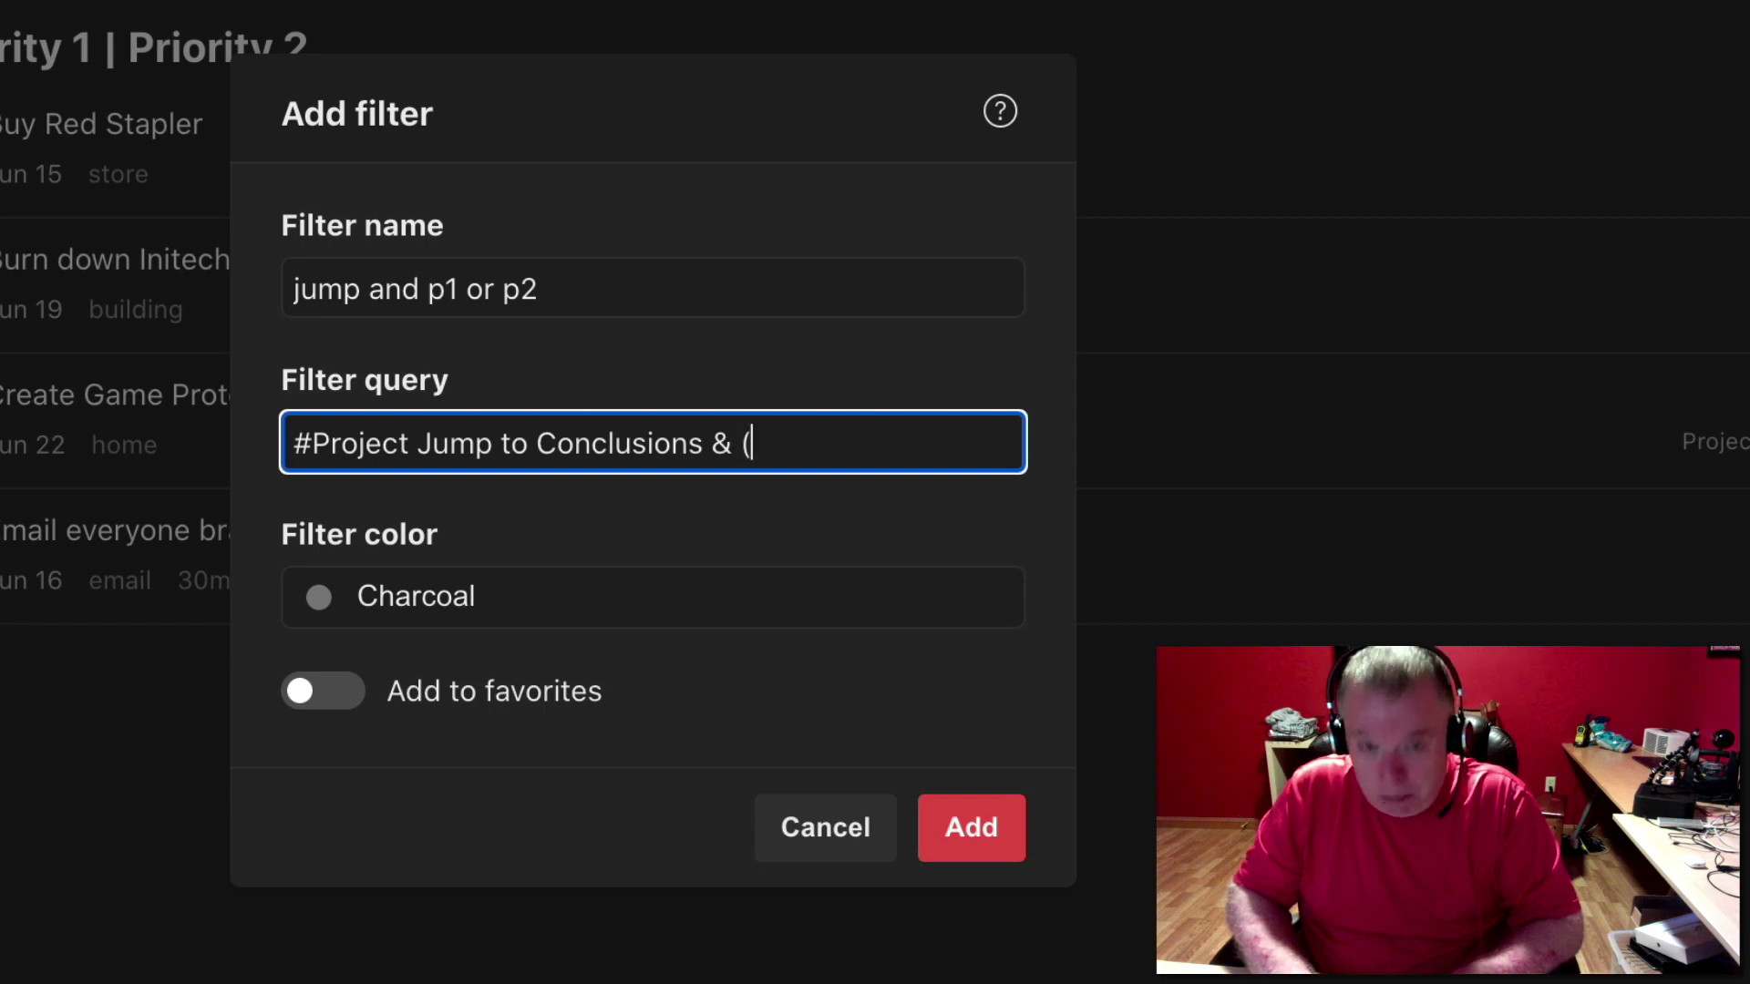
pyautogui.write('p1 | ')
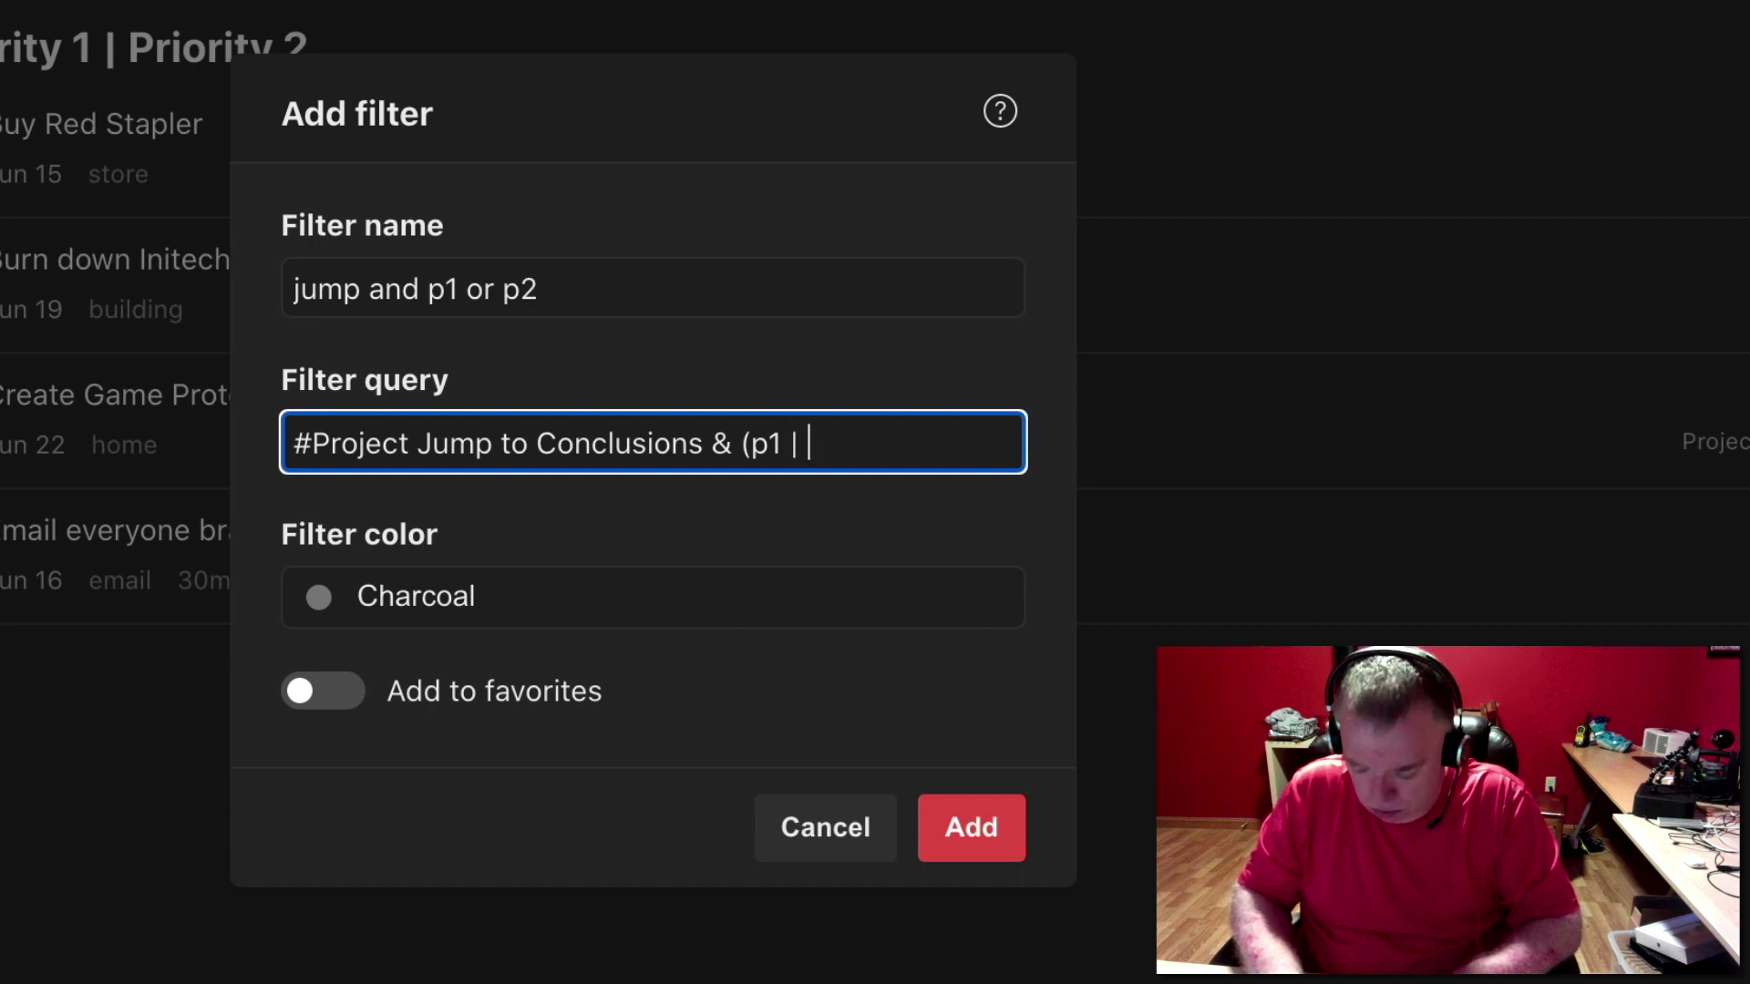
pyautogui.write('[p2)')
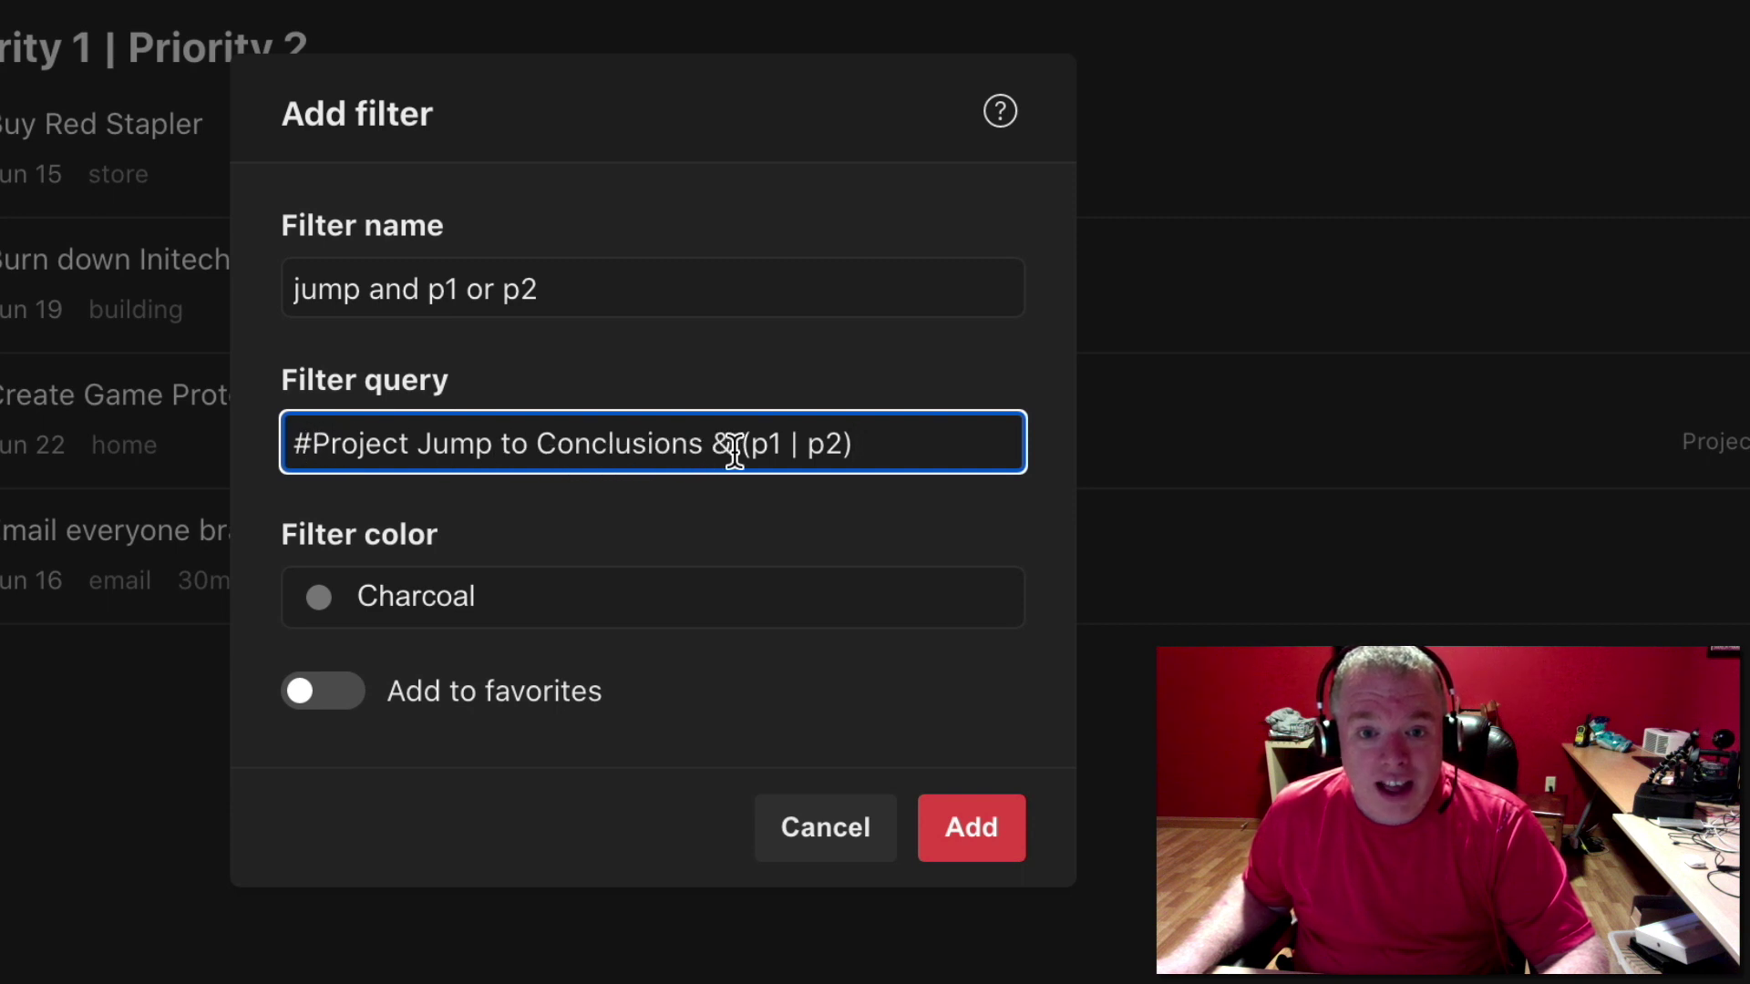
pyautogui.click(998, 835)
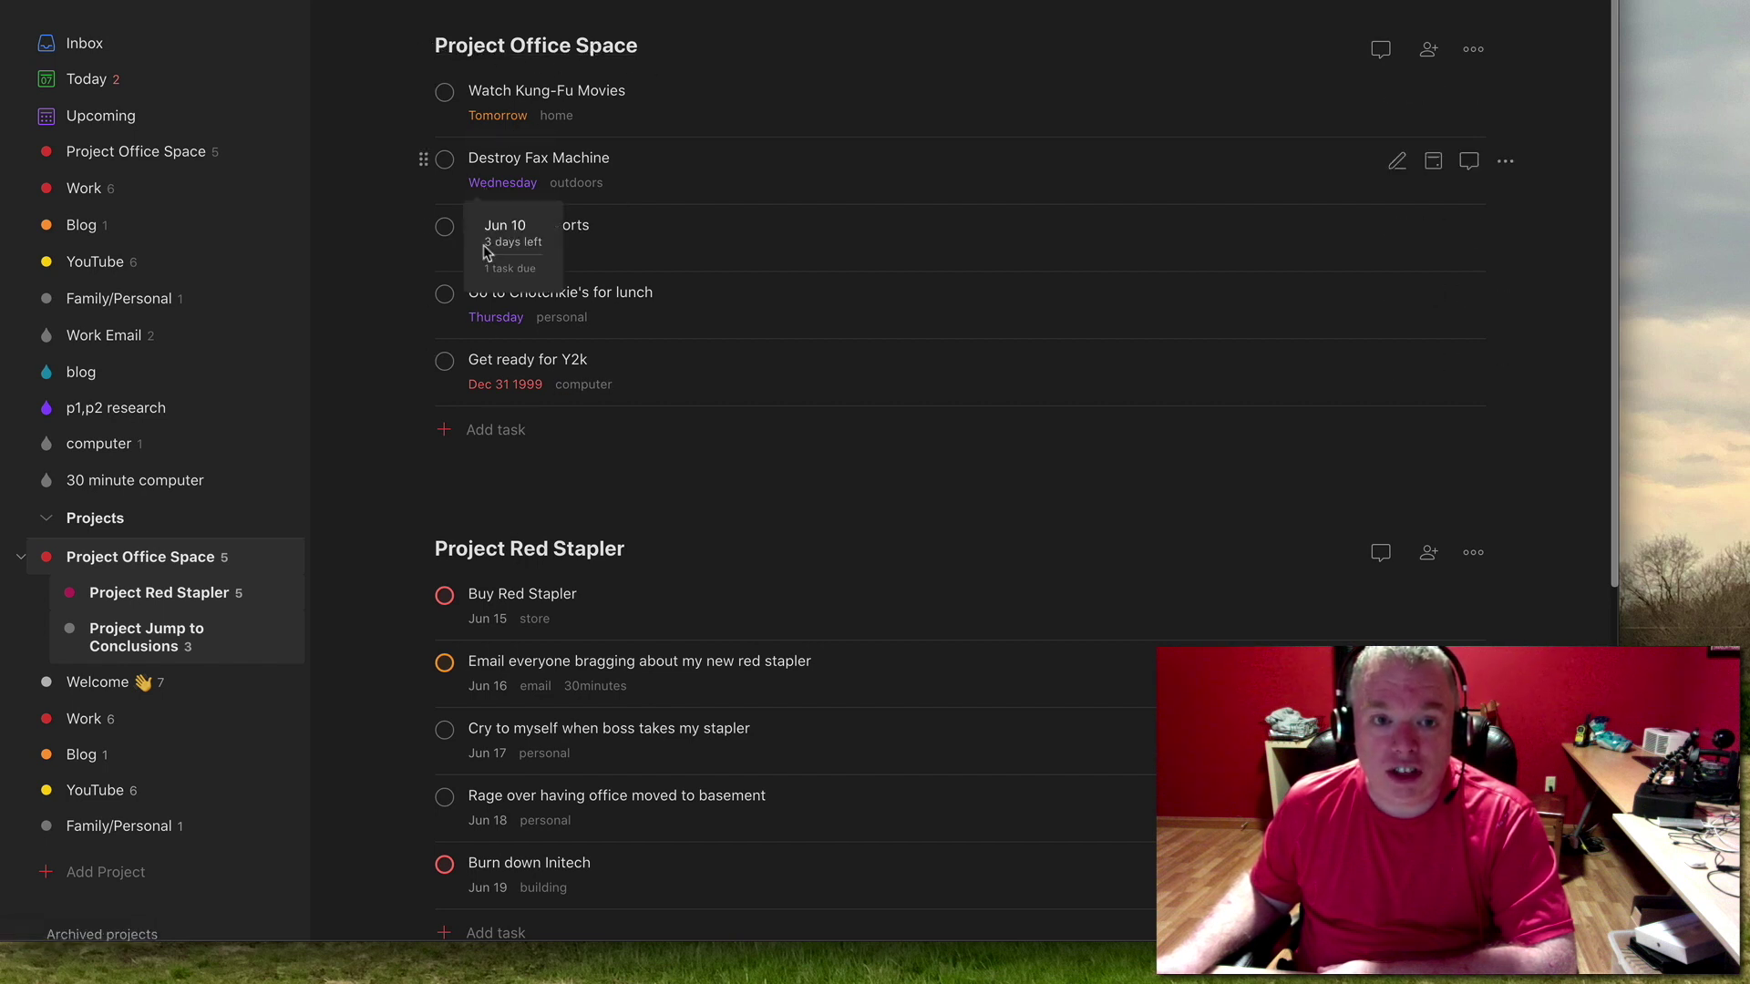
# - Scroll the sidebar to the Filters section and start a new, empty filter
pyautogui.scroll(-6, 742, 399)
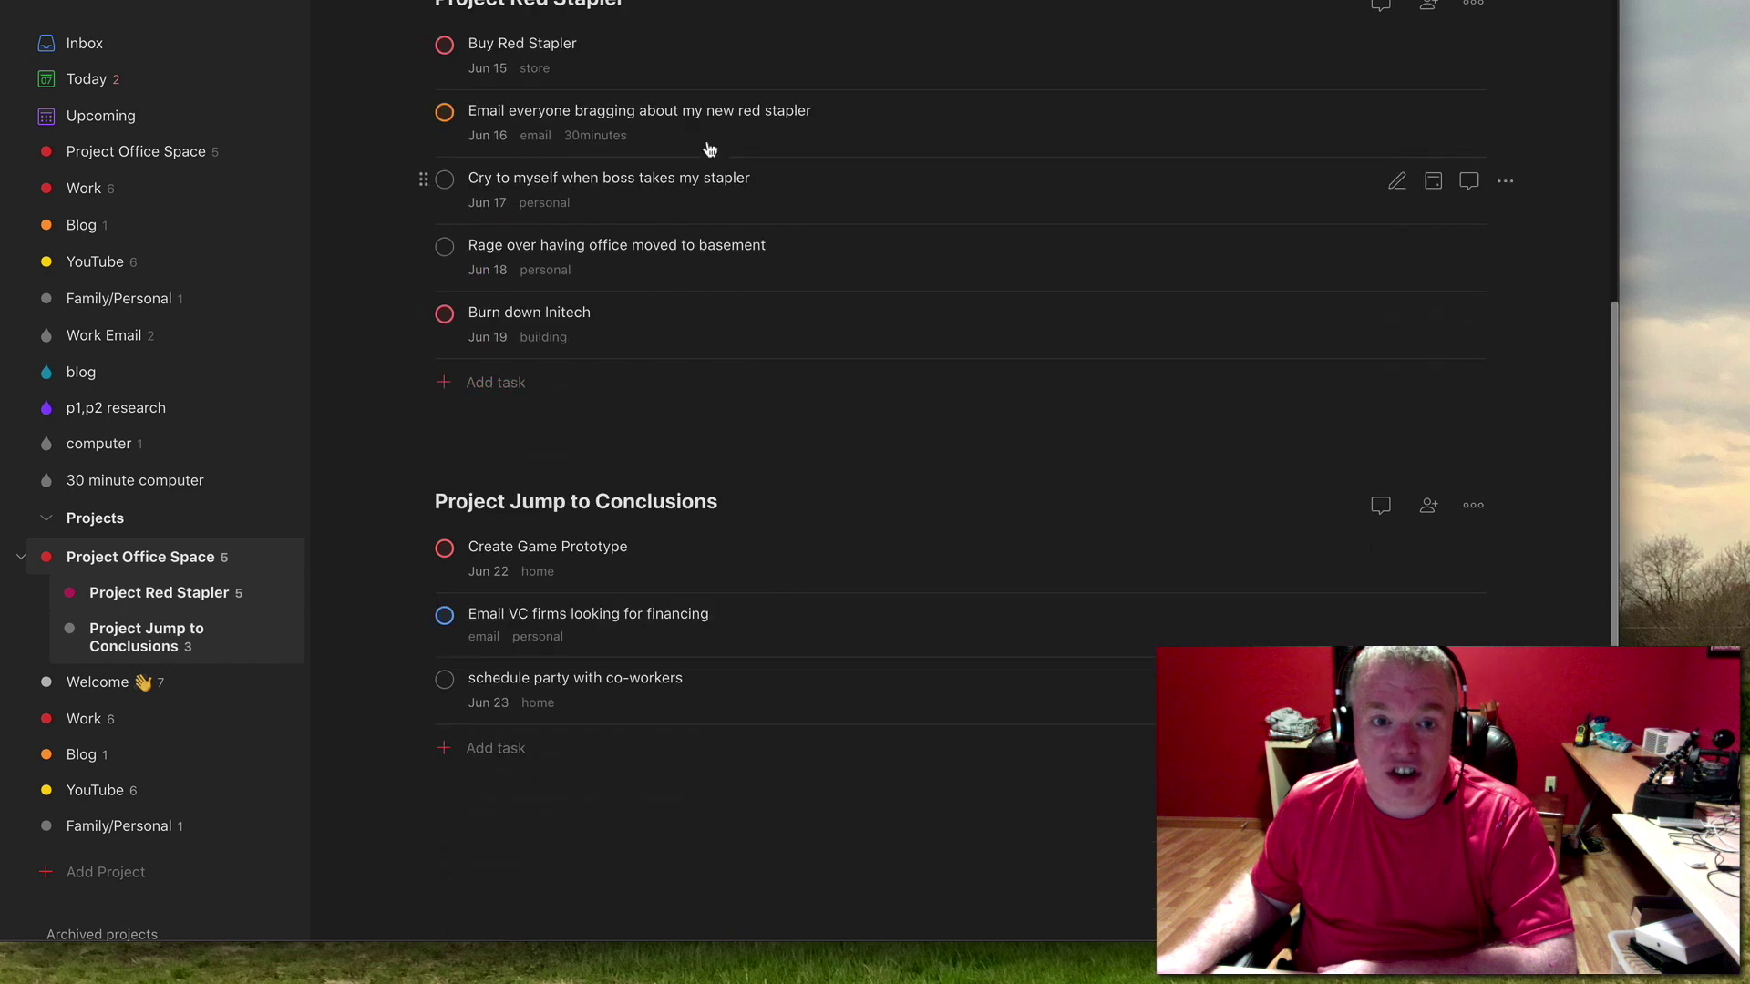
pyautogui.scroll(1, 606, 36)
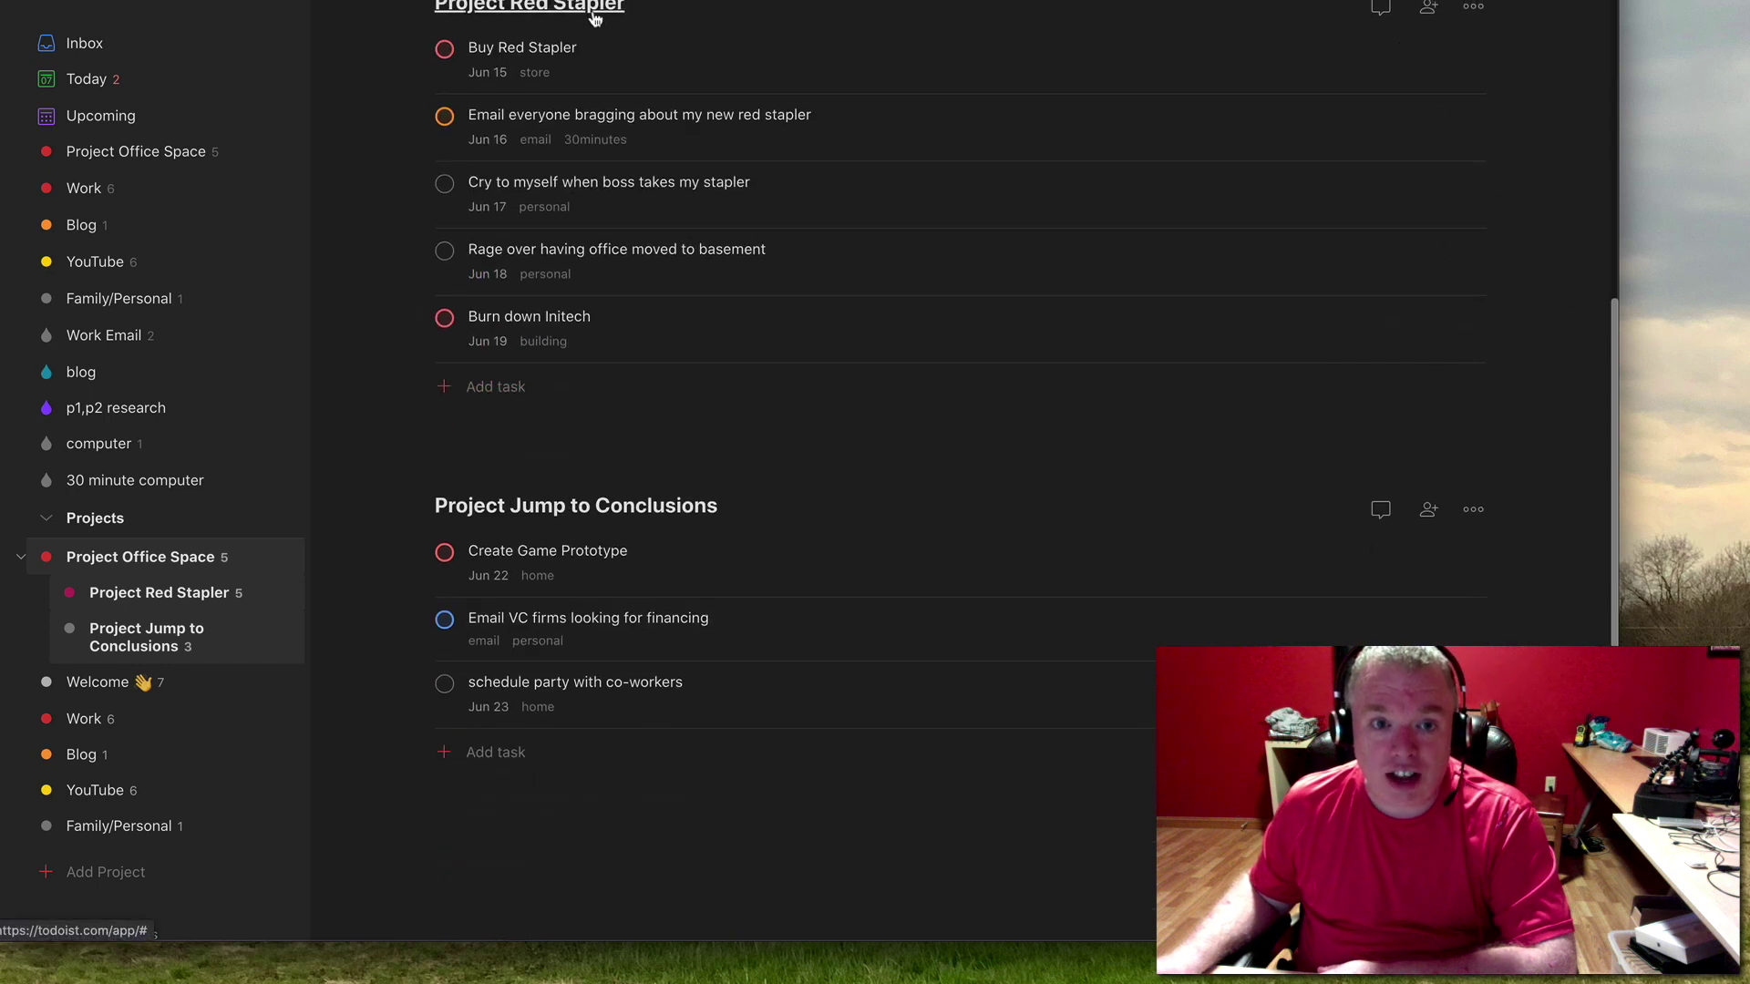
pyautogui.scroll(6, 679, 492)
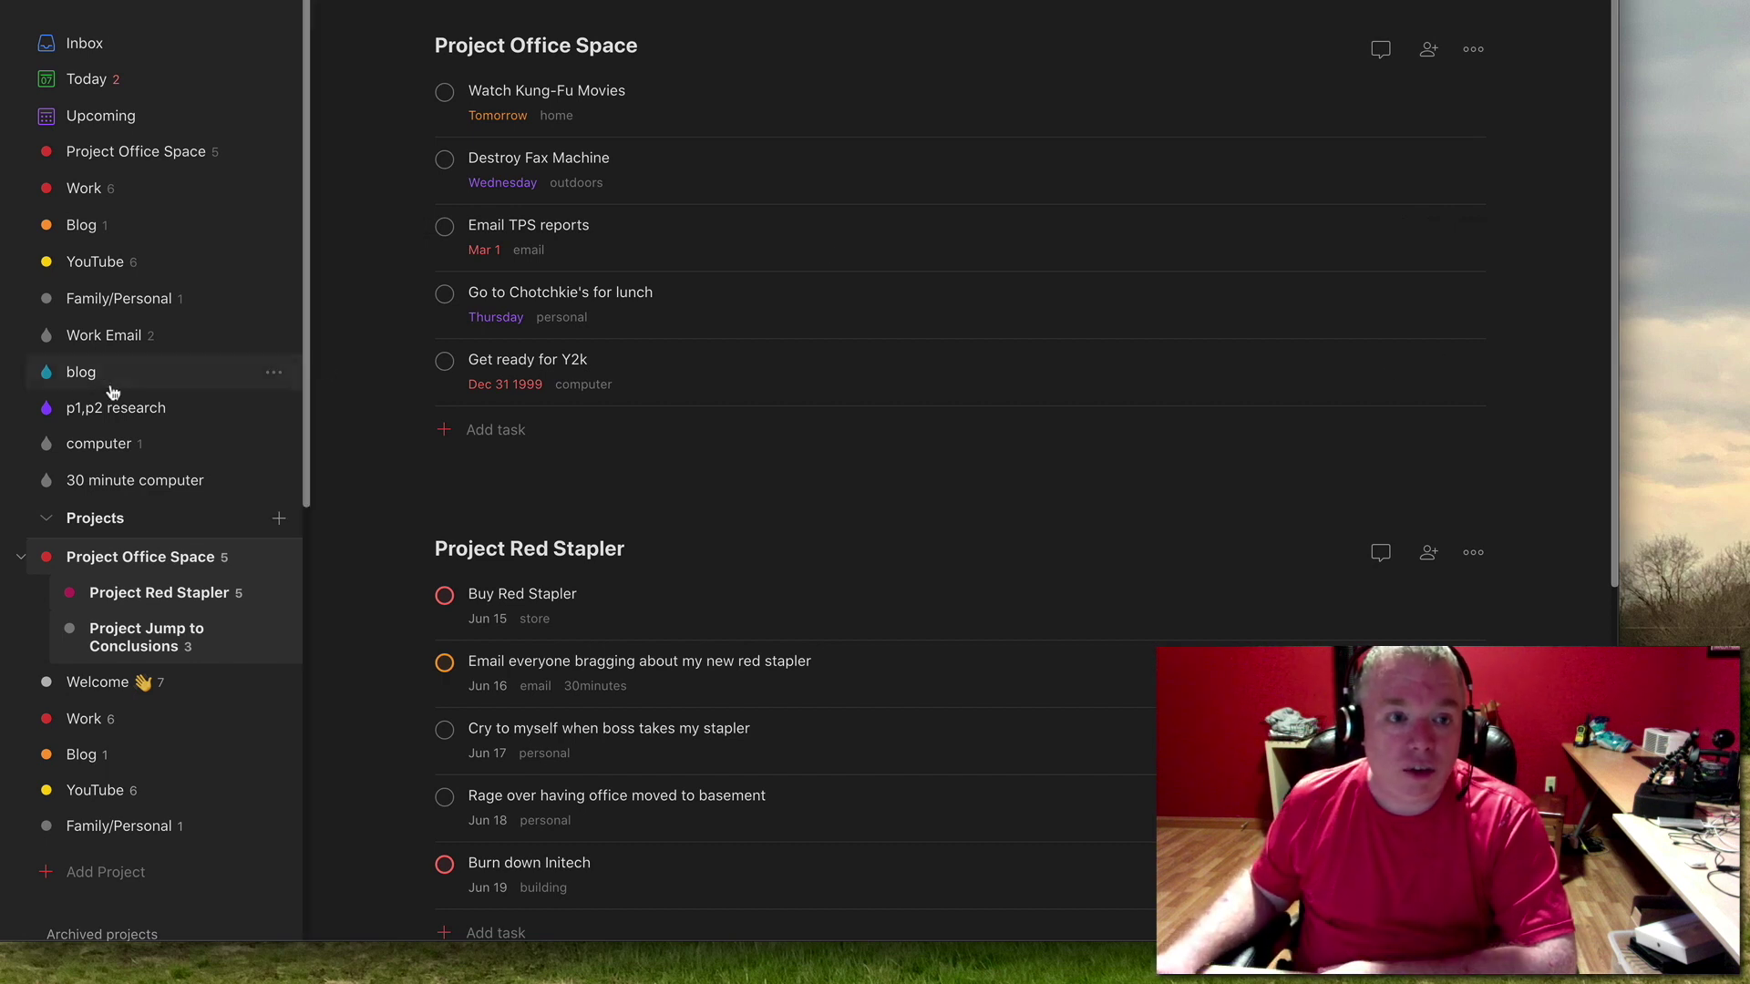
pyautogui.scroll(-1, 104, 392)
pyautogui.scroll(-8, 102, 395)
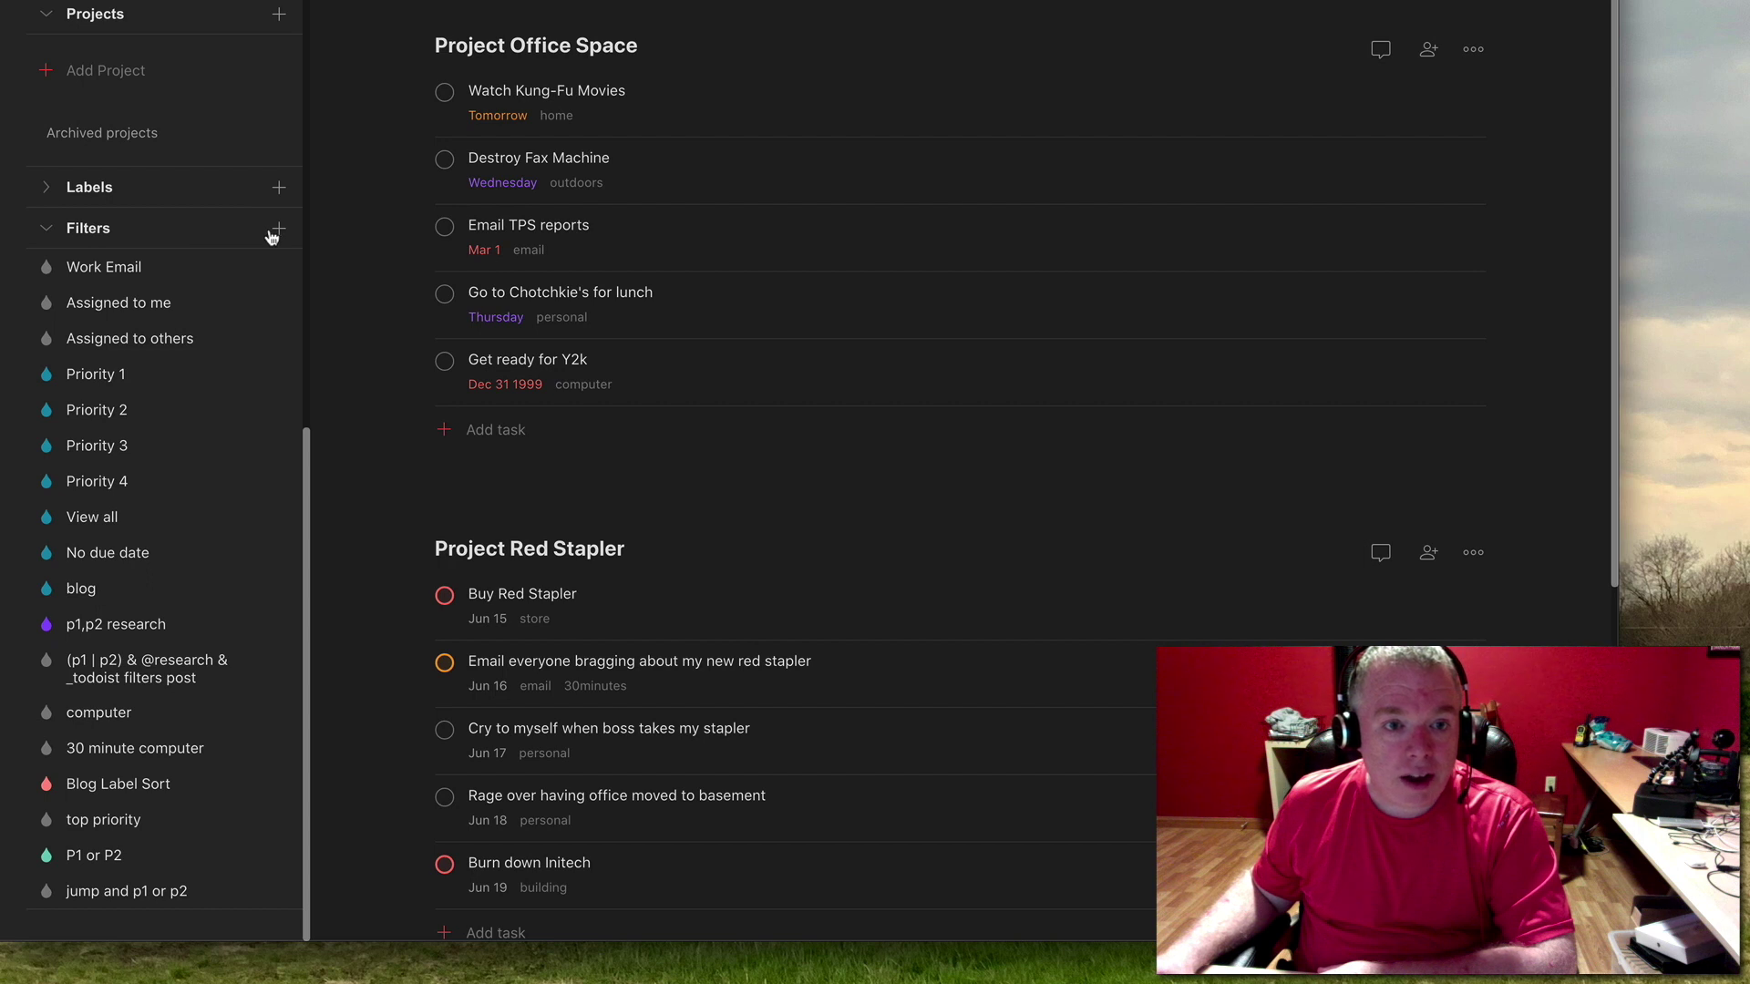
pyautogui.click(278, 229)
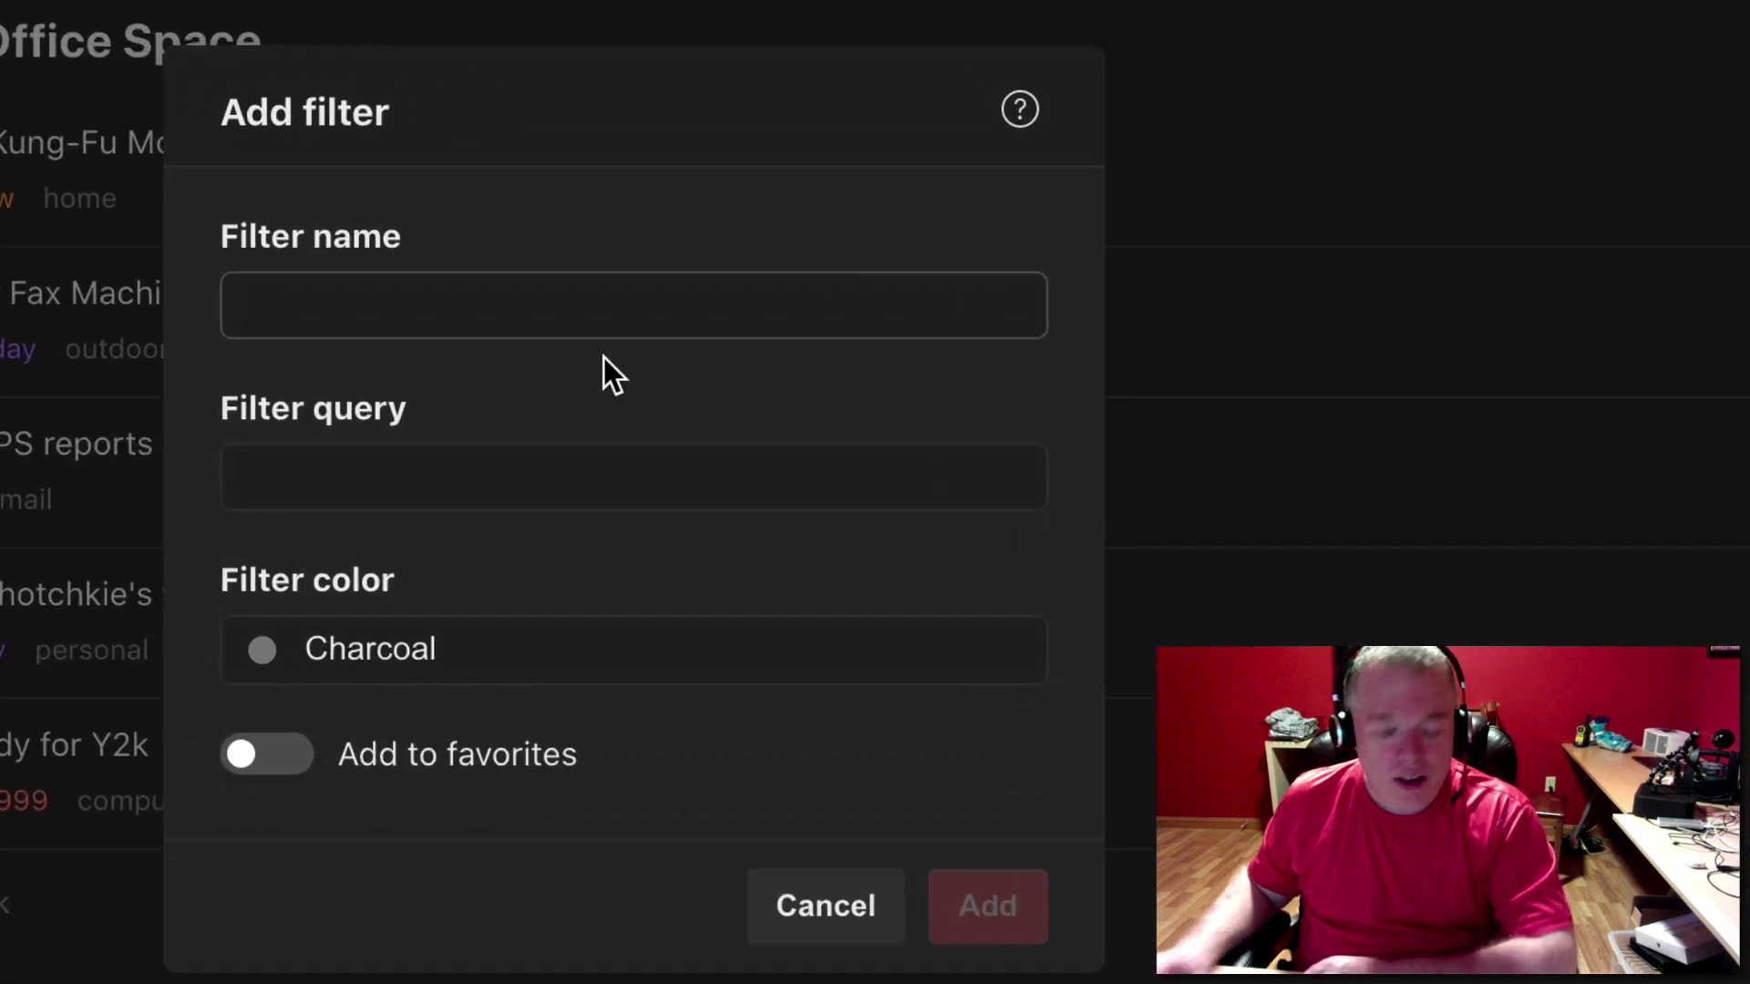
pyautogui.click(603, 319)
pyautogui.write('office')
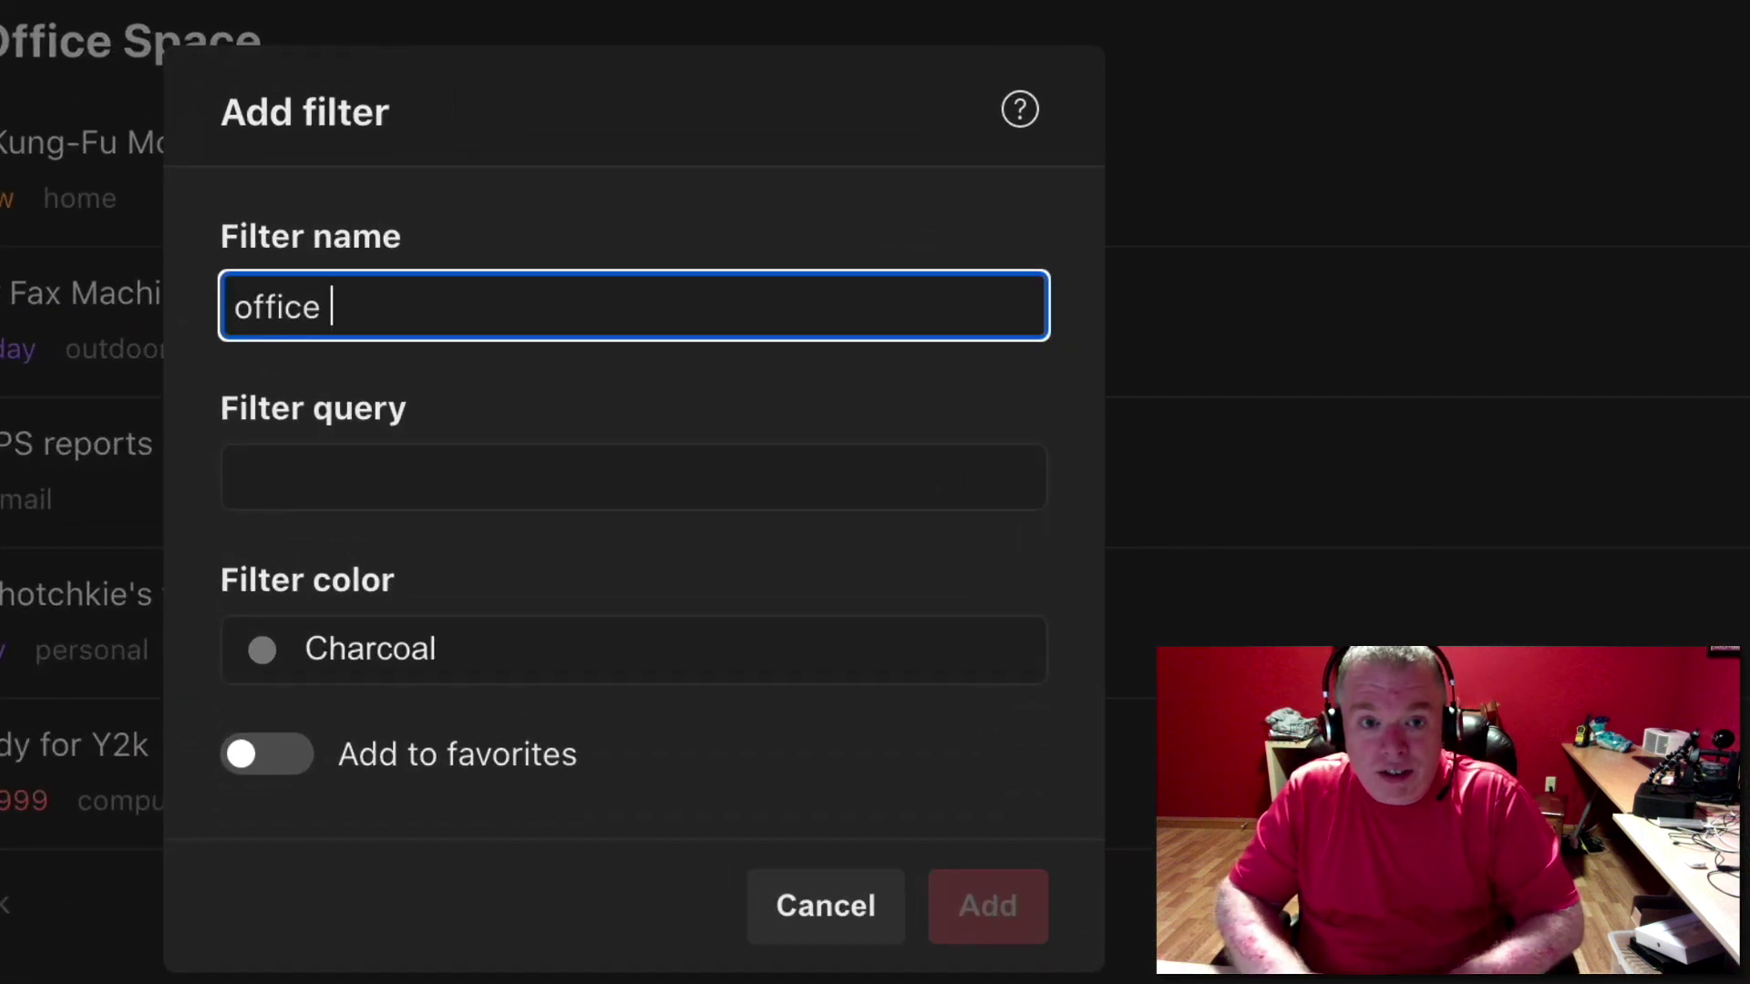
pyautogui.write('space su')
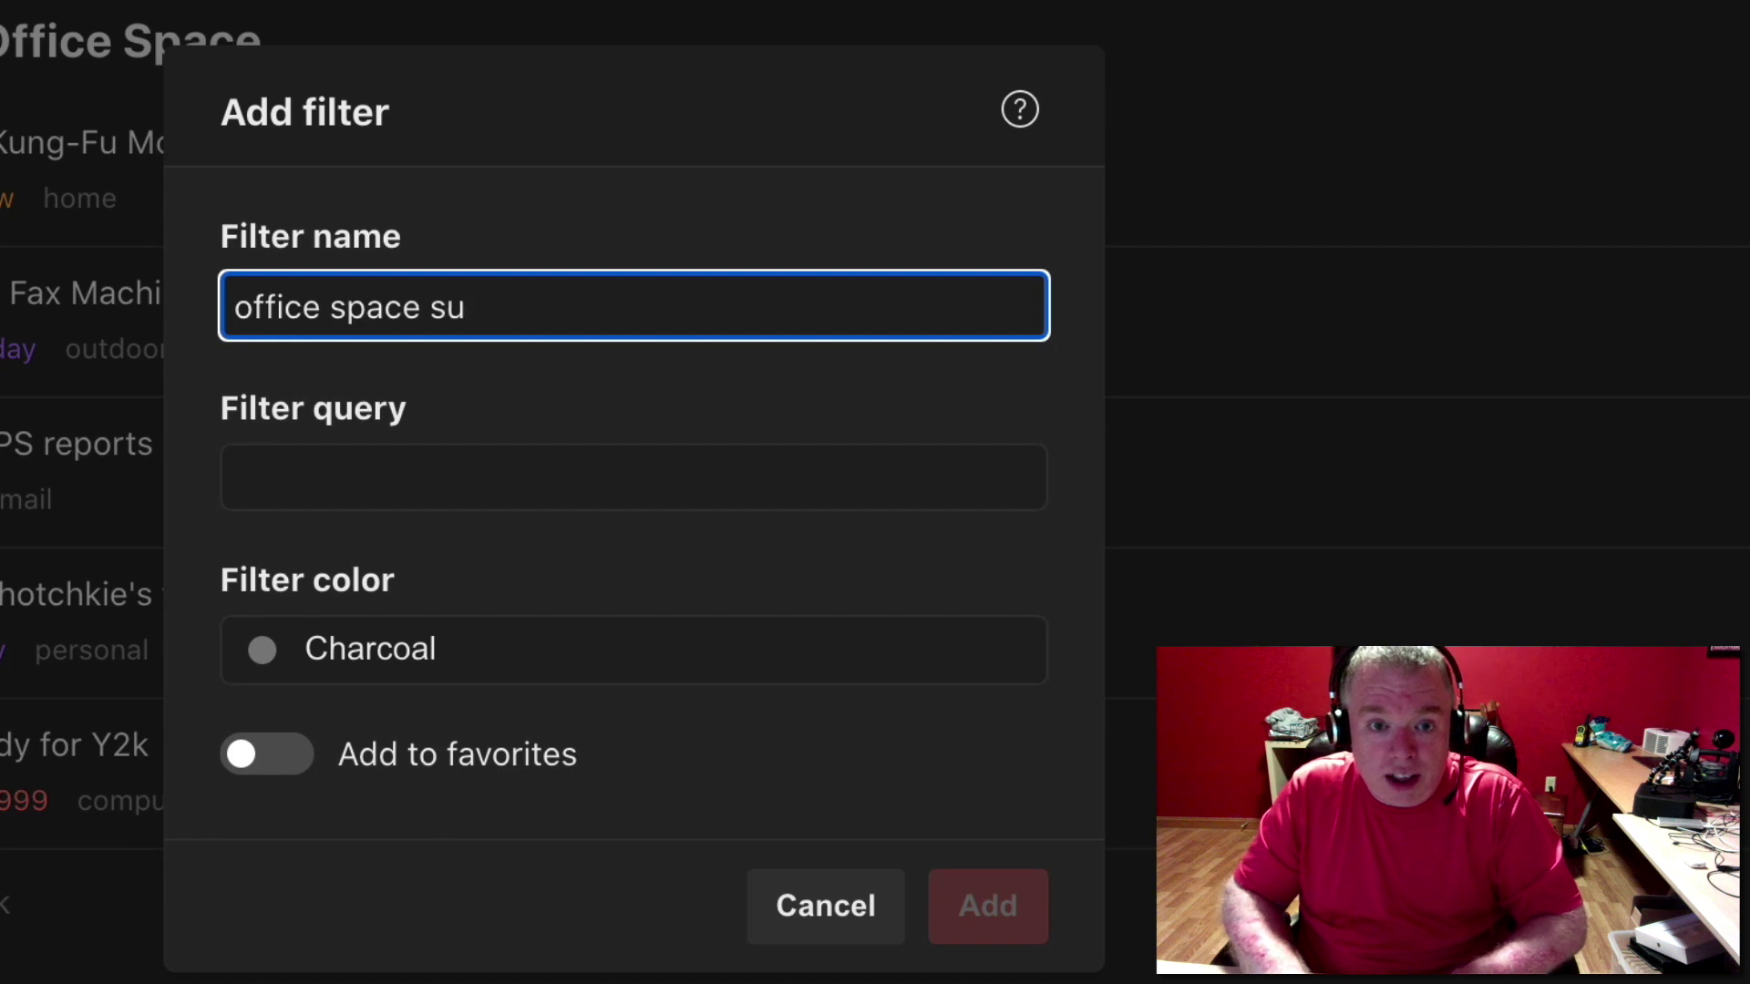
pyautogui.press('BackSpace')
pyautogui.press('BackSpace')
pyautogui.write('+ sub')
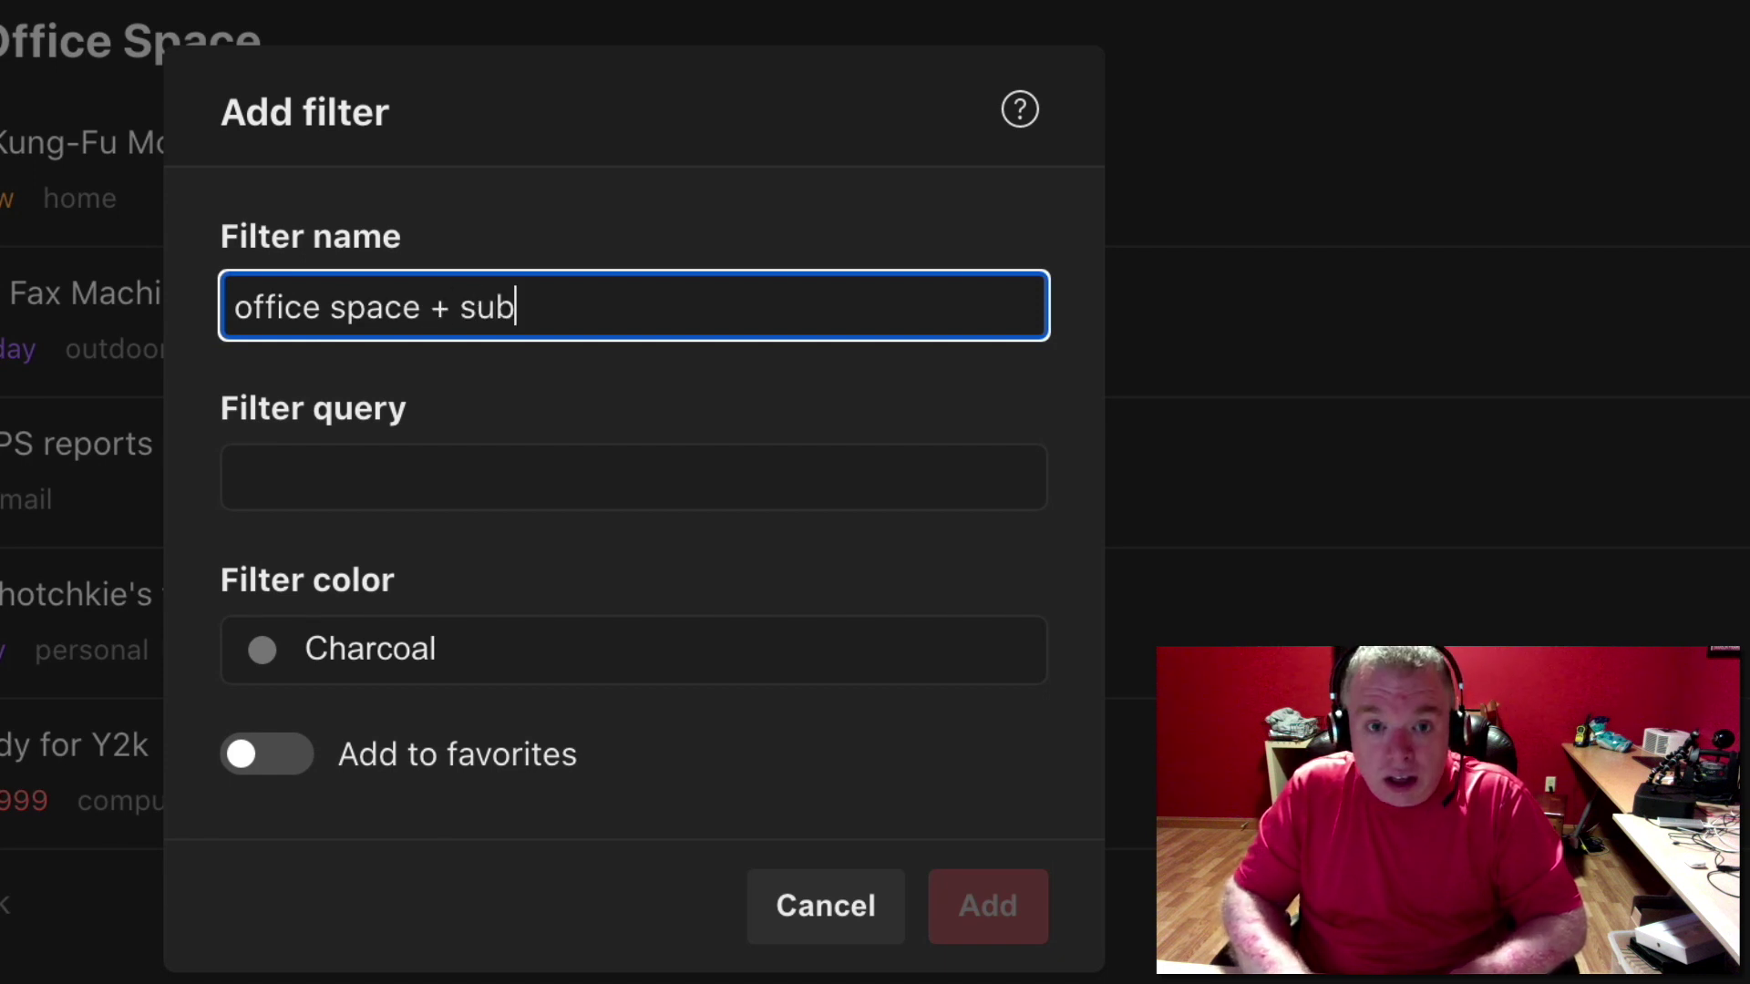
pyautogui.write('ubs ')
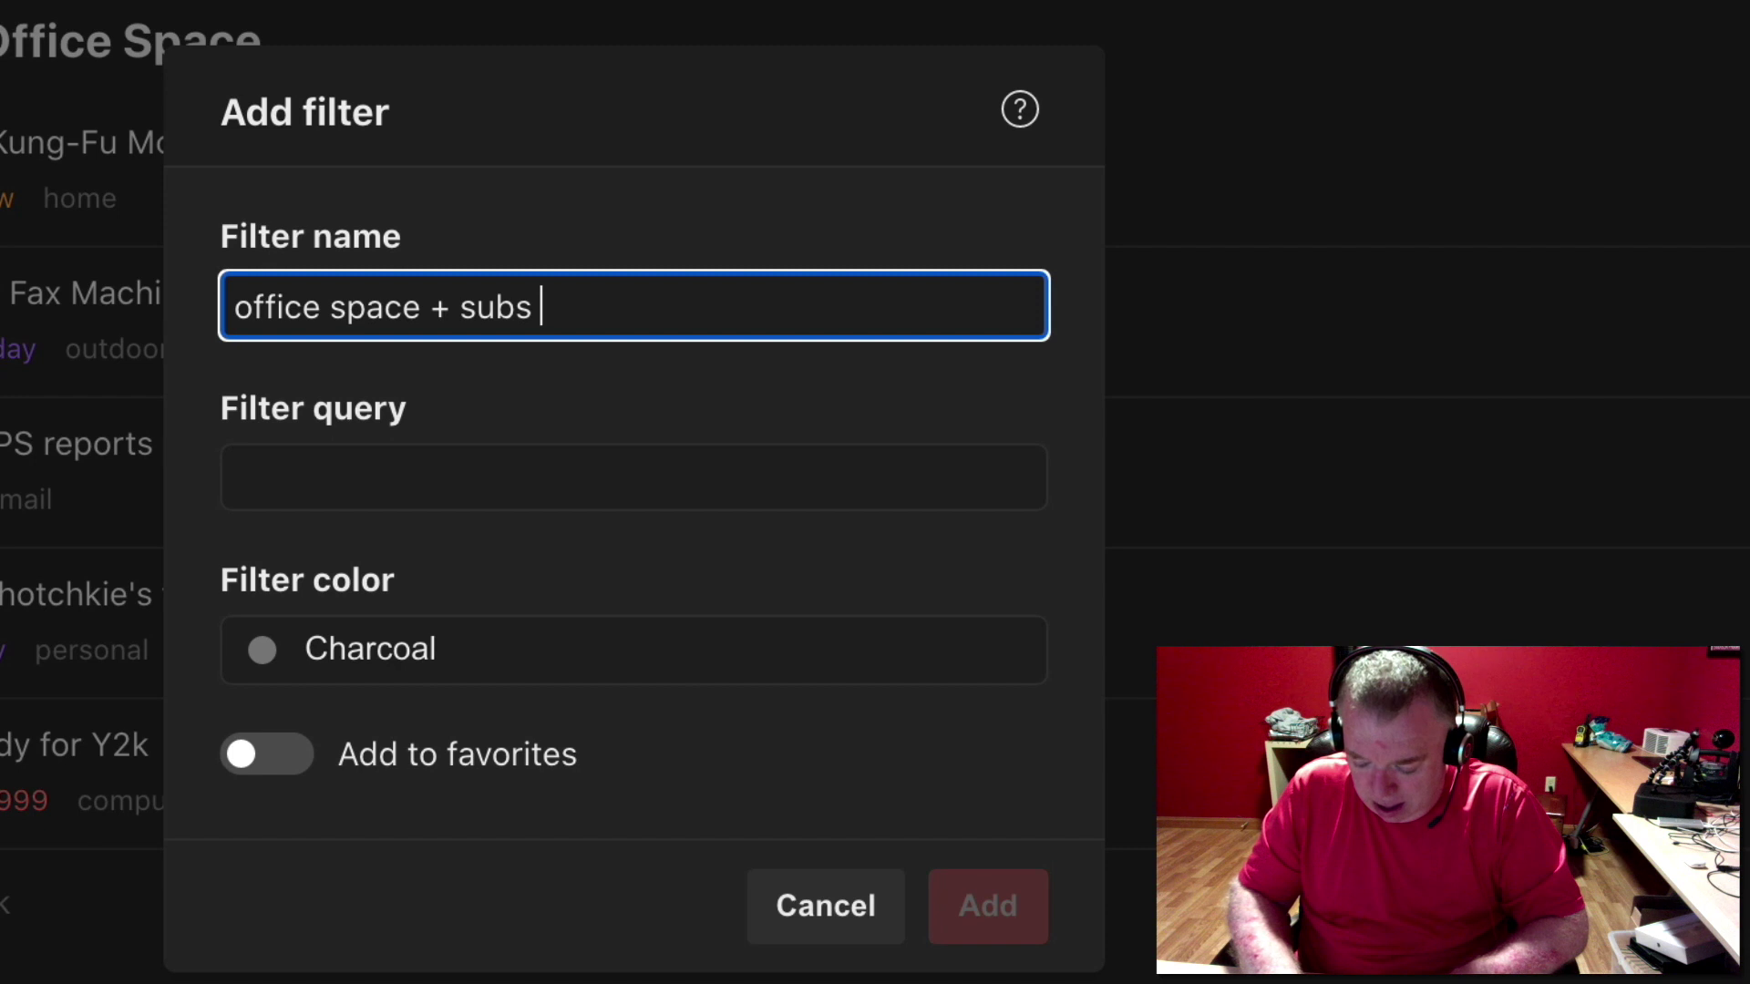
pyautogui.write('+ email')
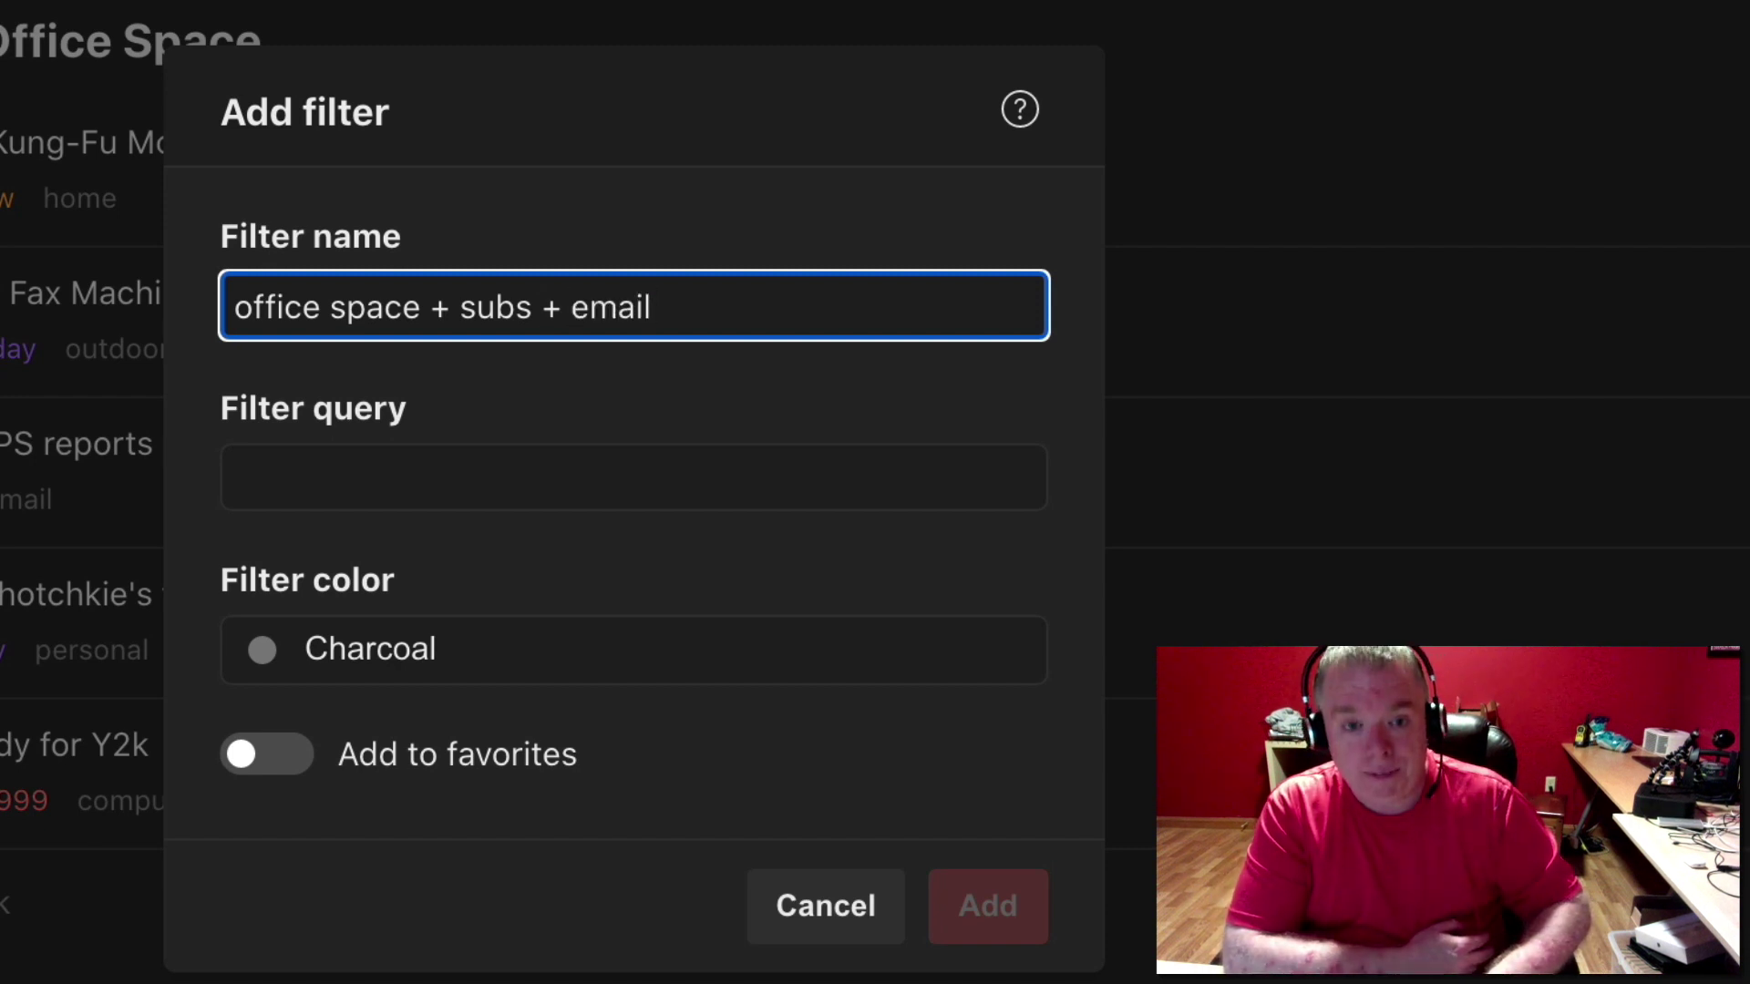
pyautogui.click(634, 478)
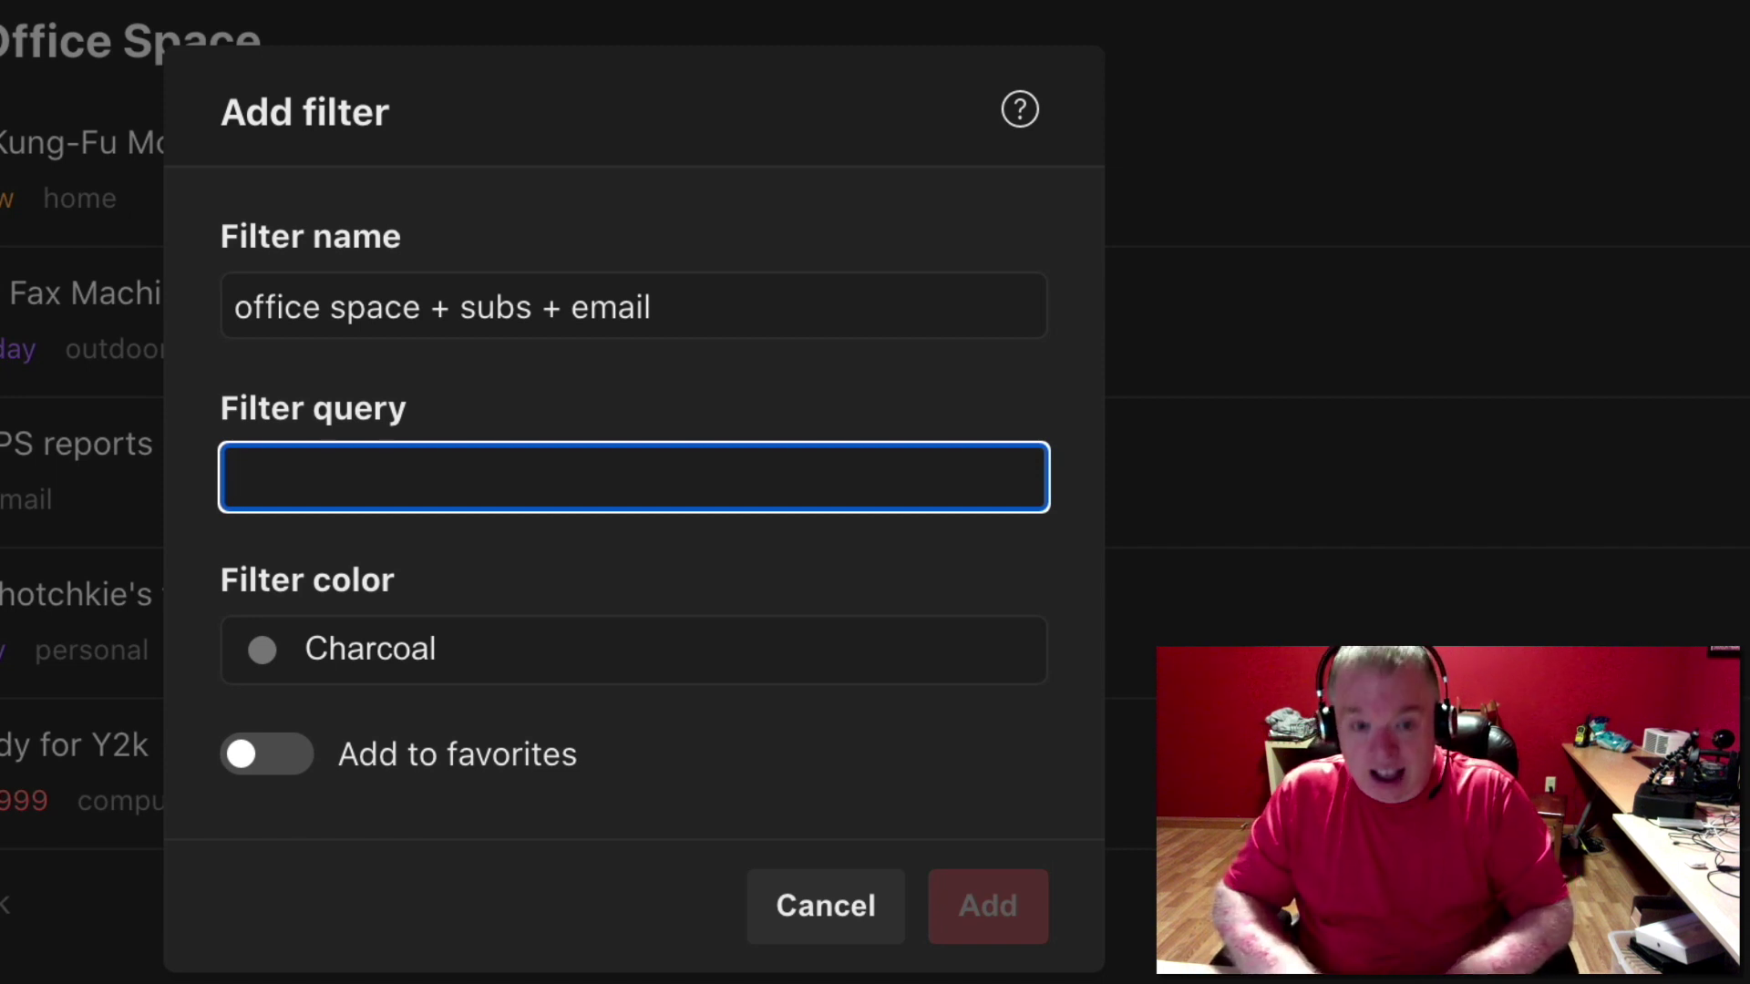
pyautogui.write('##')
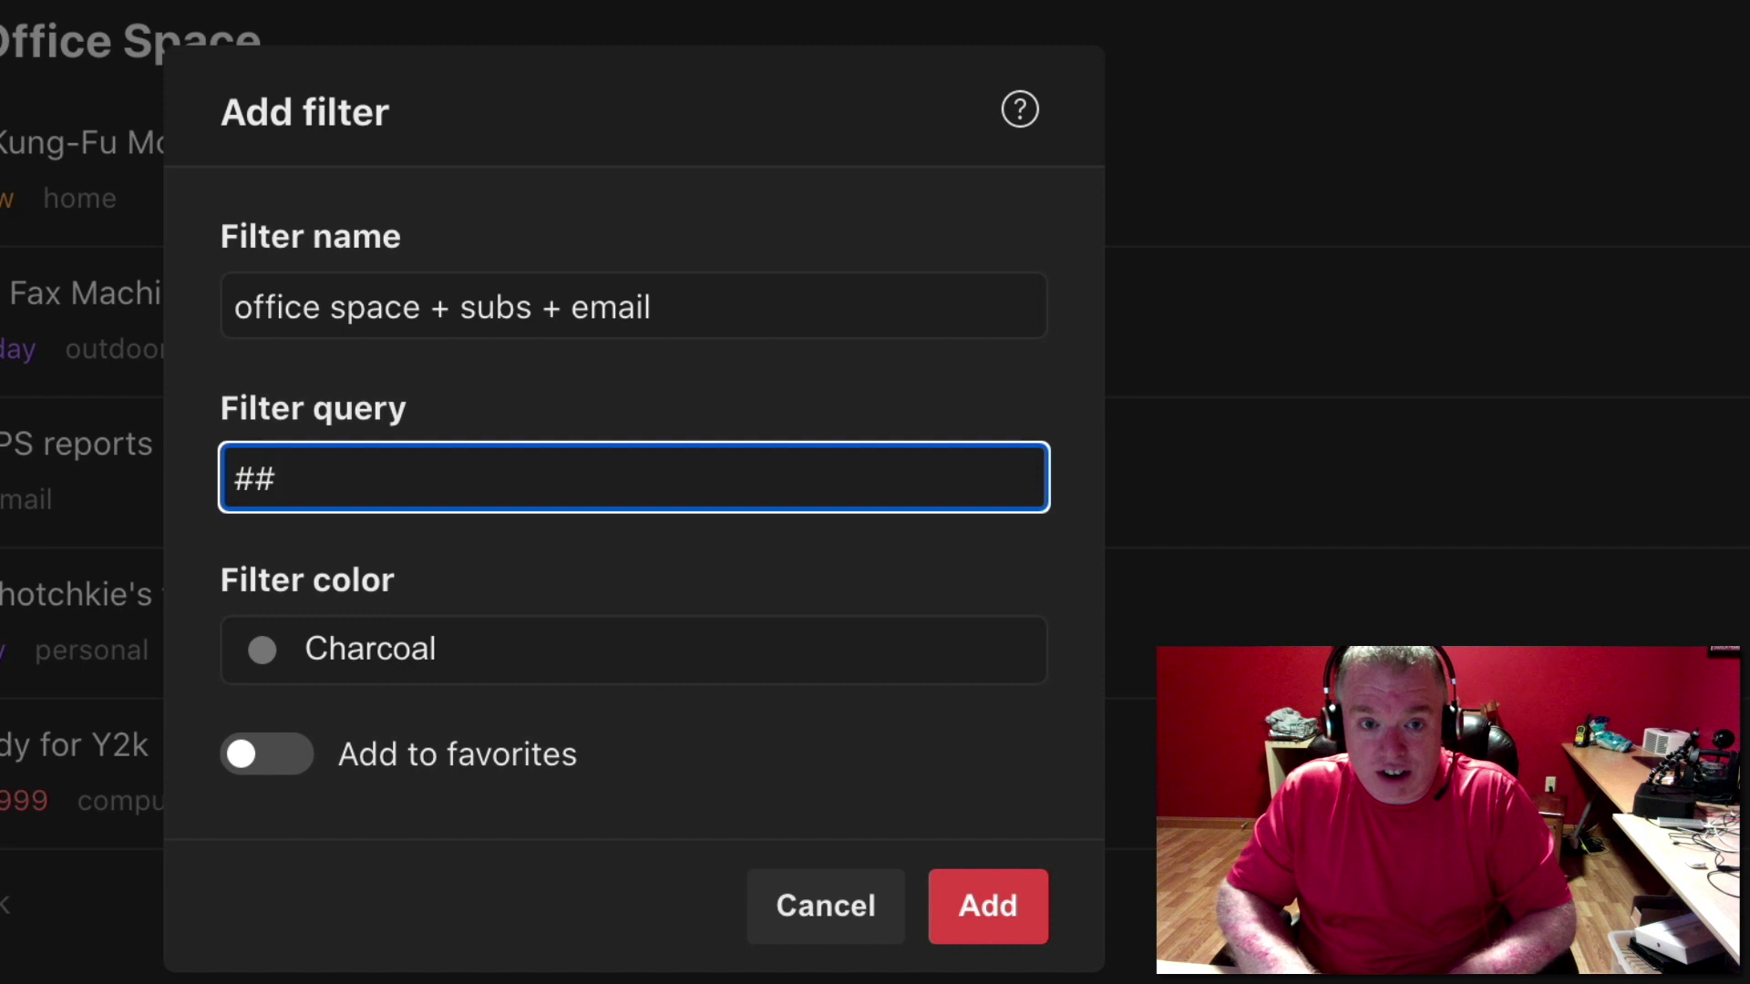
pyautogui.write('Project Off')
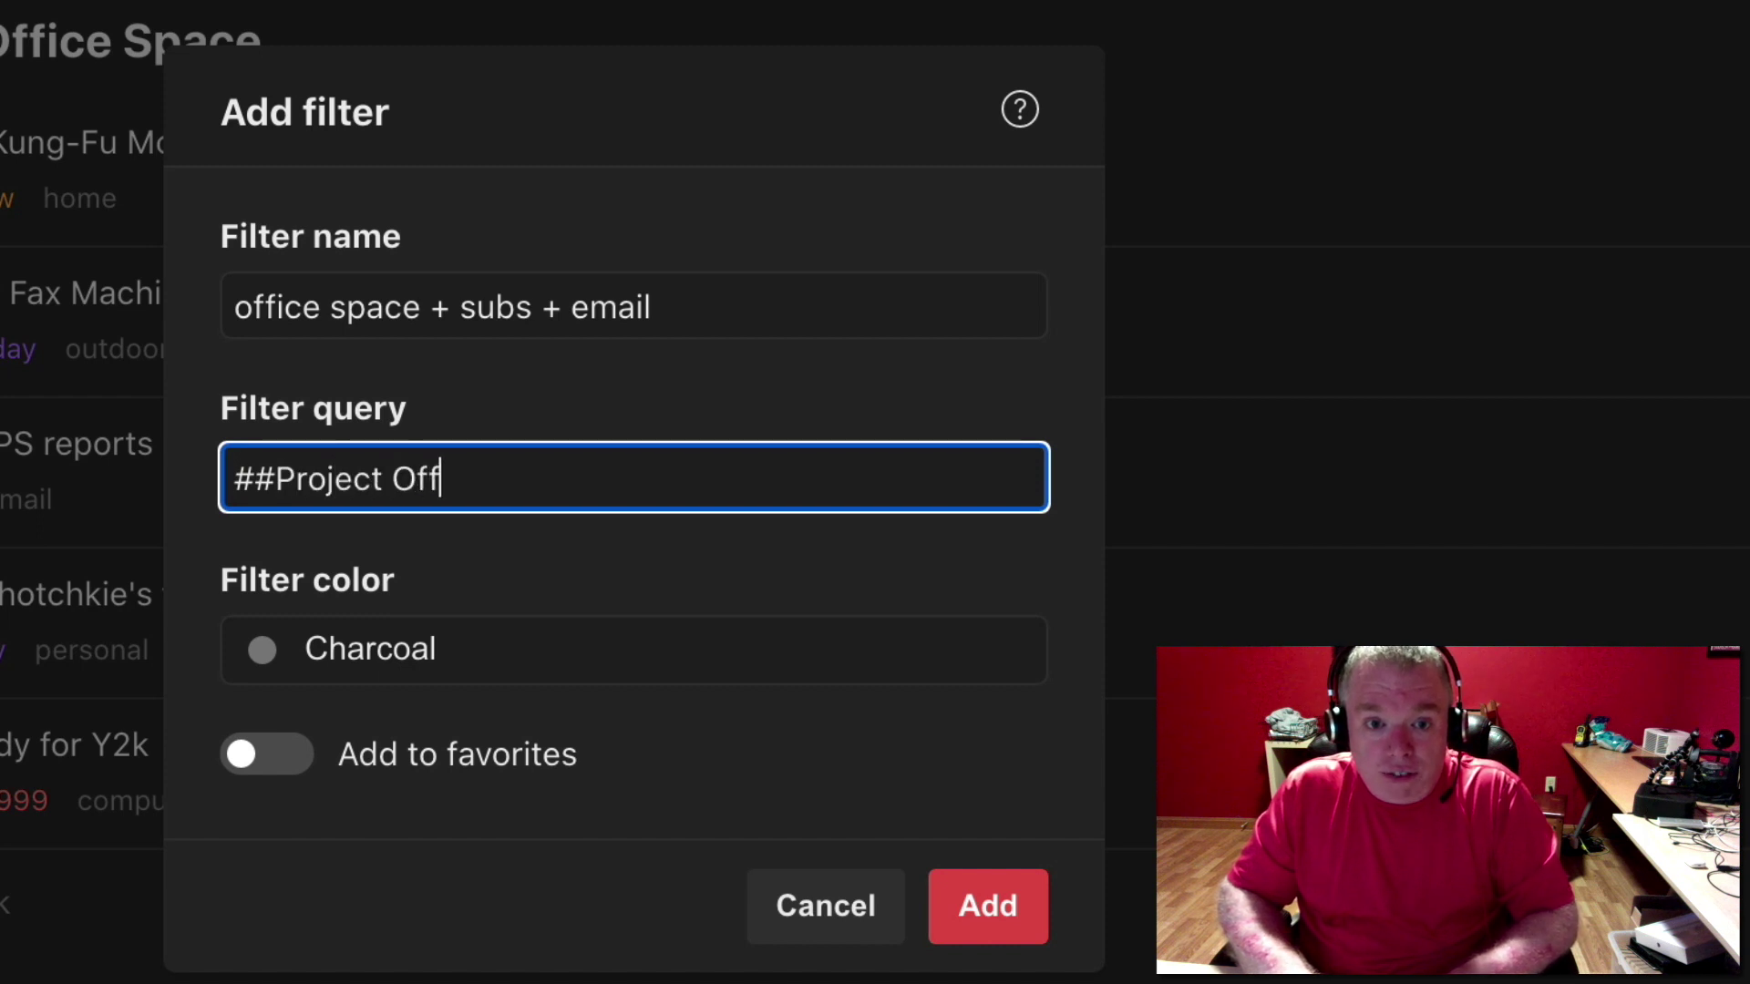
pyautogui.write('ice Spac')
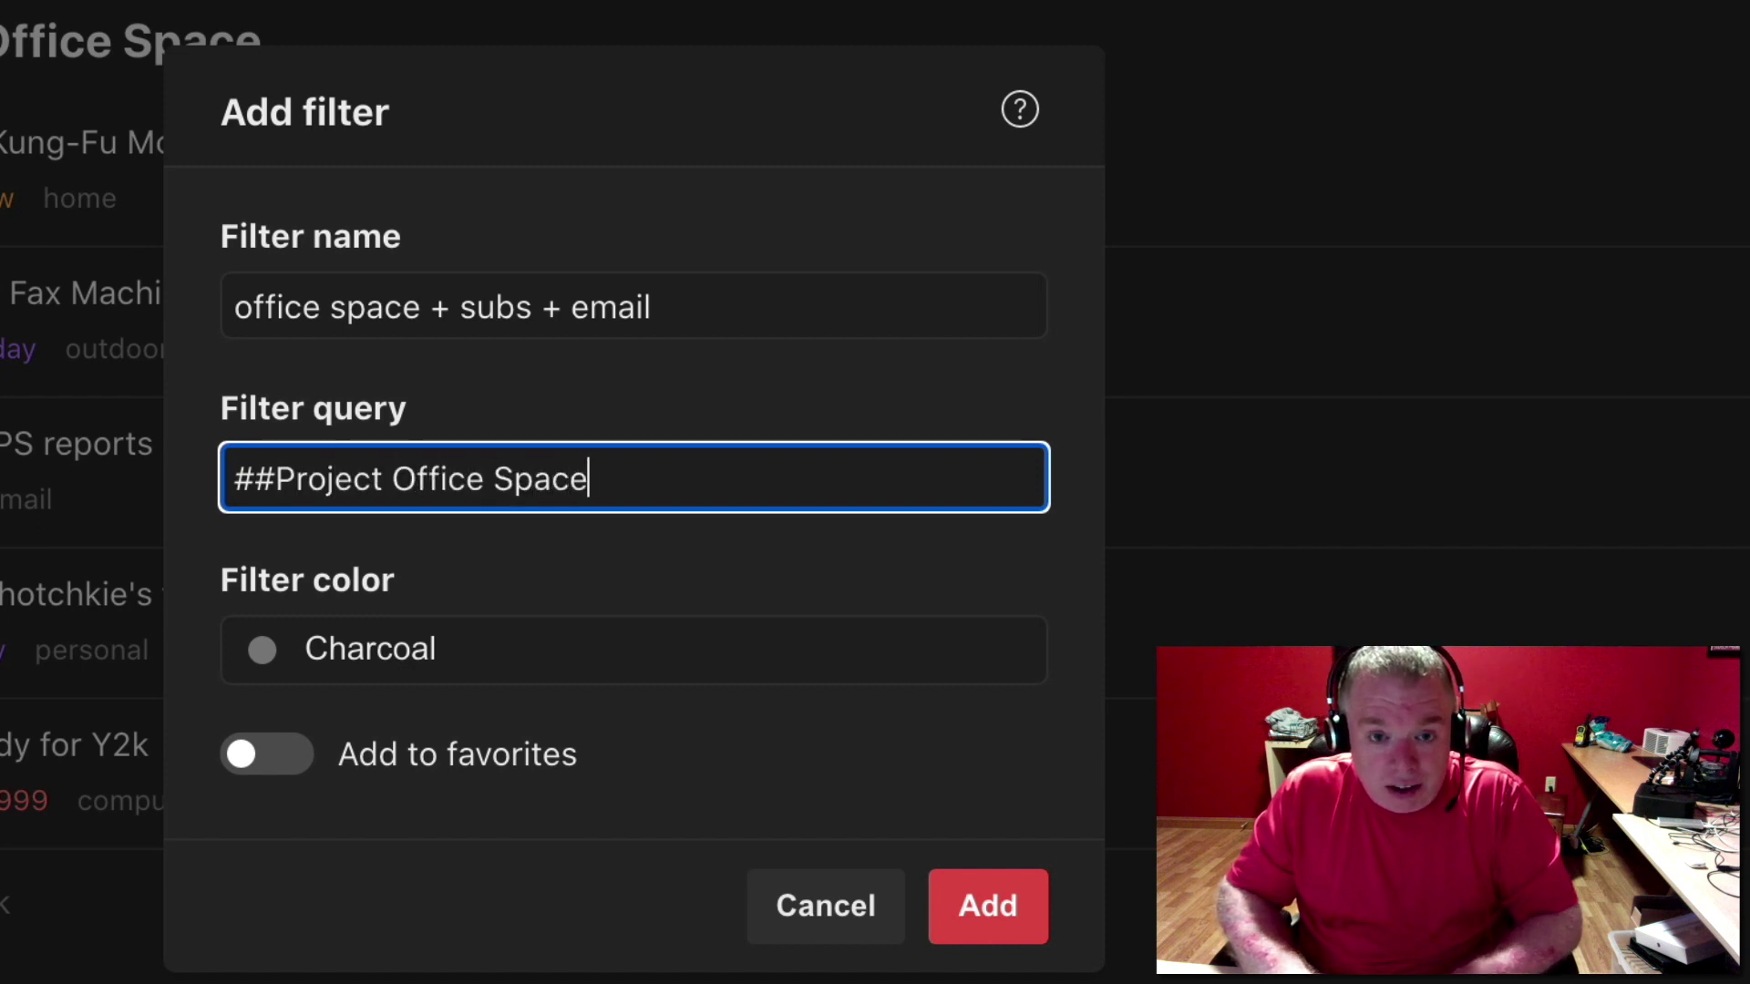
pyautogui.write('e & @')
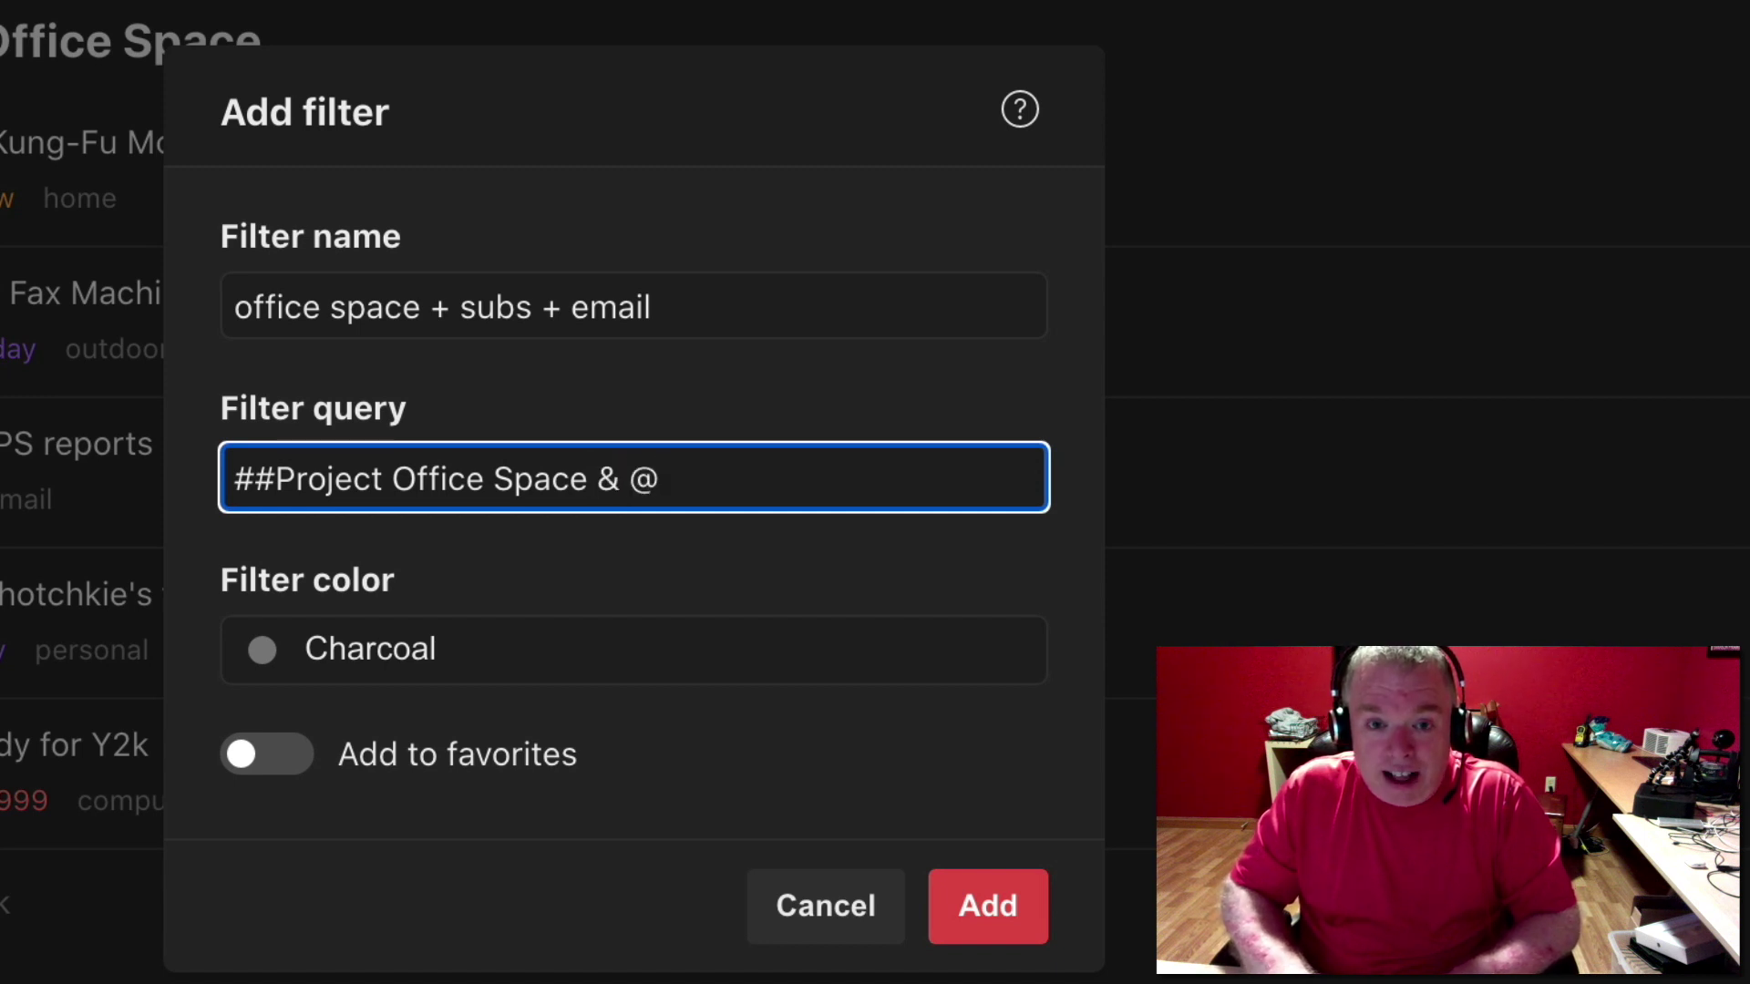
pyautogui.write('email')
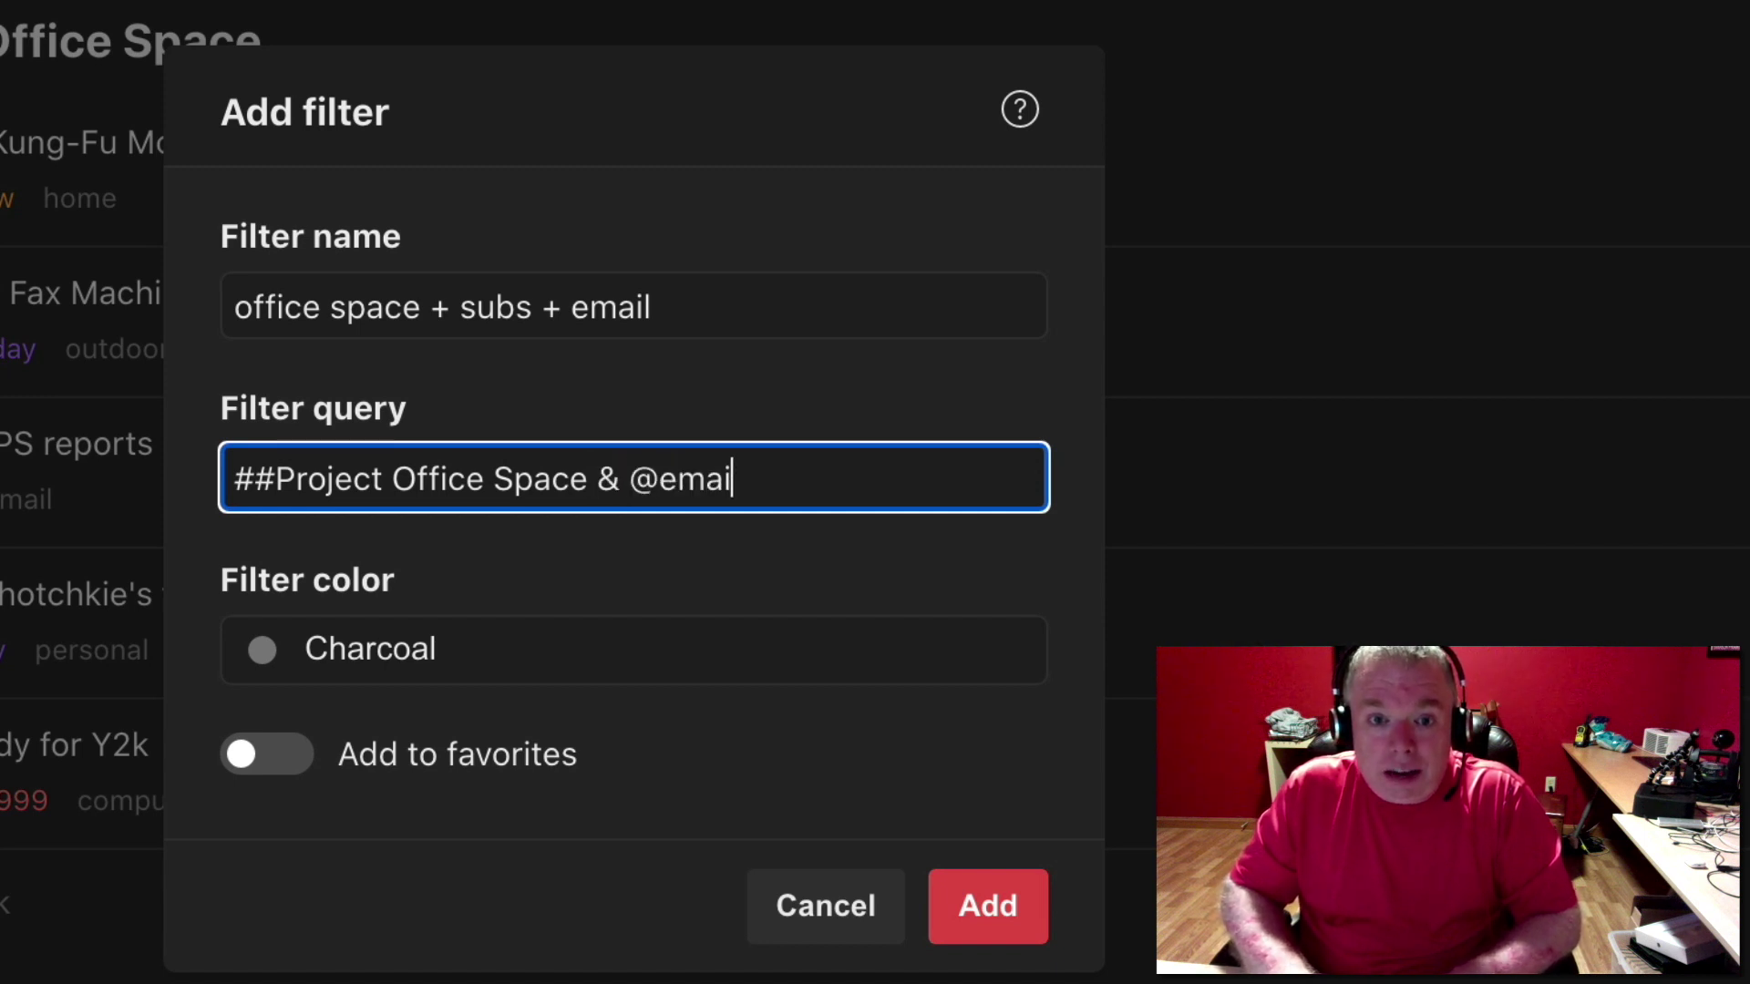
pyautogui.click(397, 657)
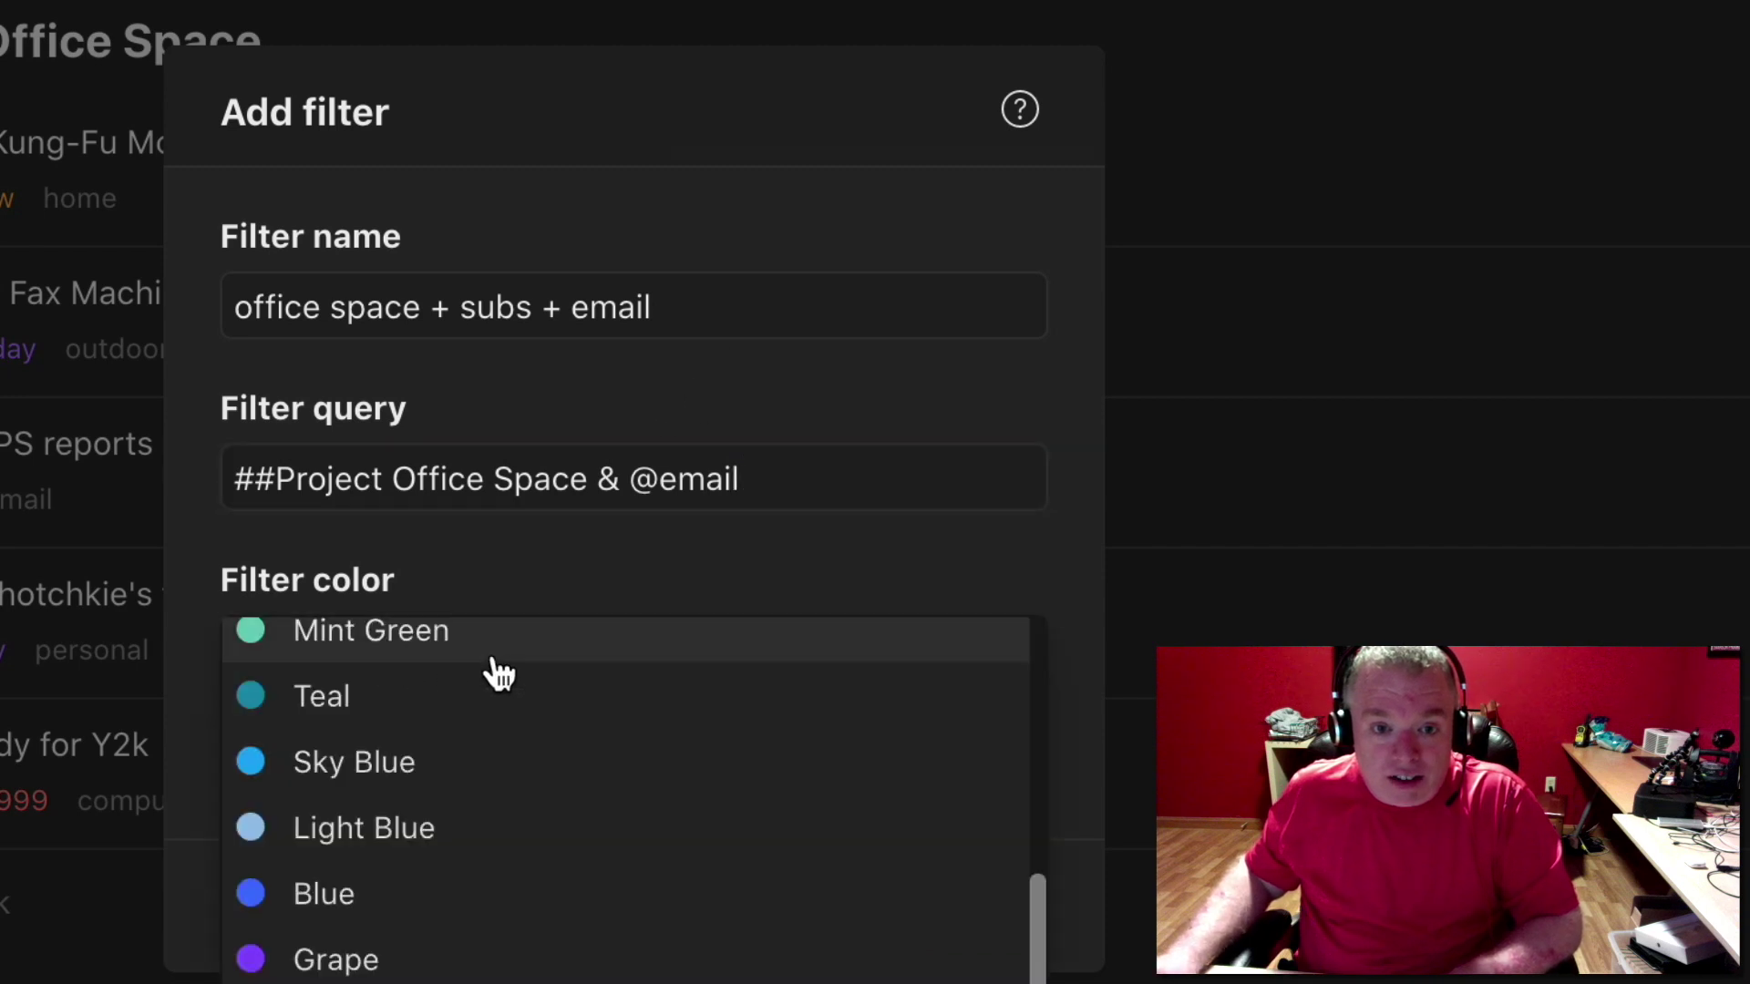
pyautogui.click(843, 957)
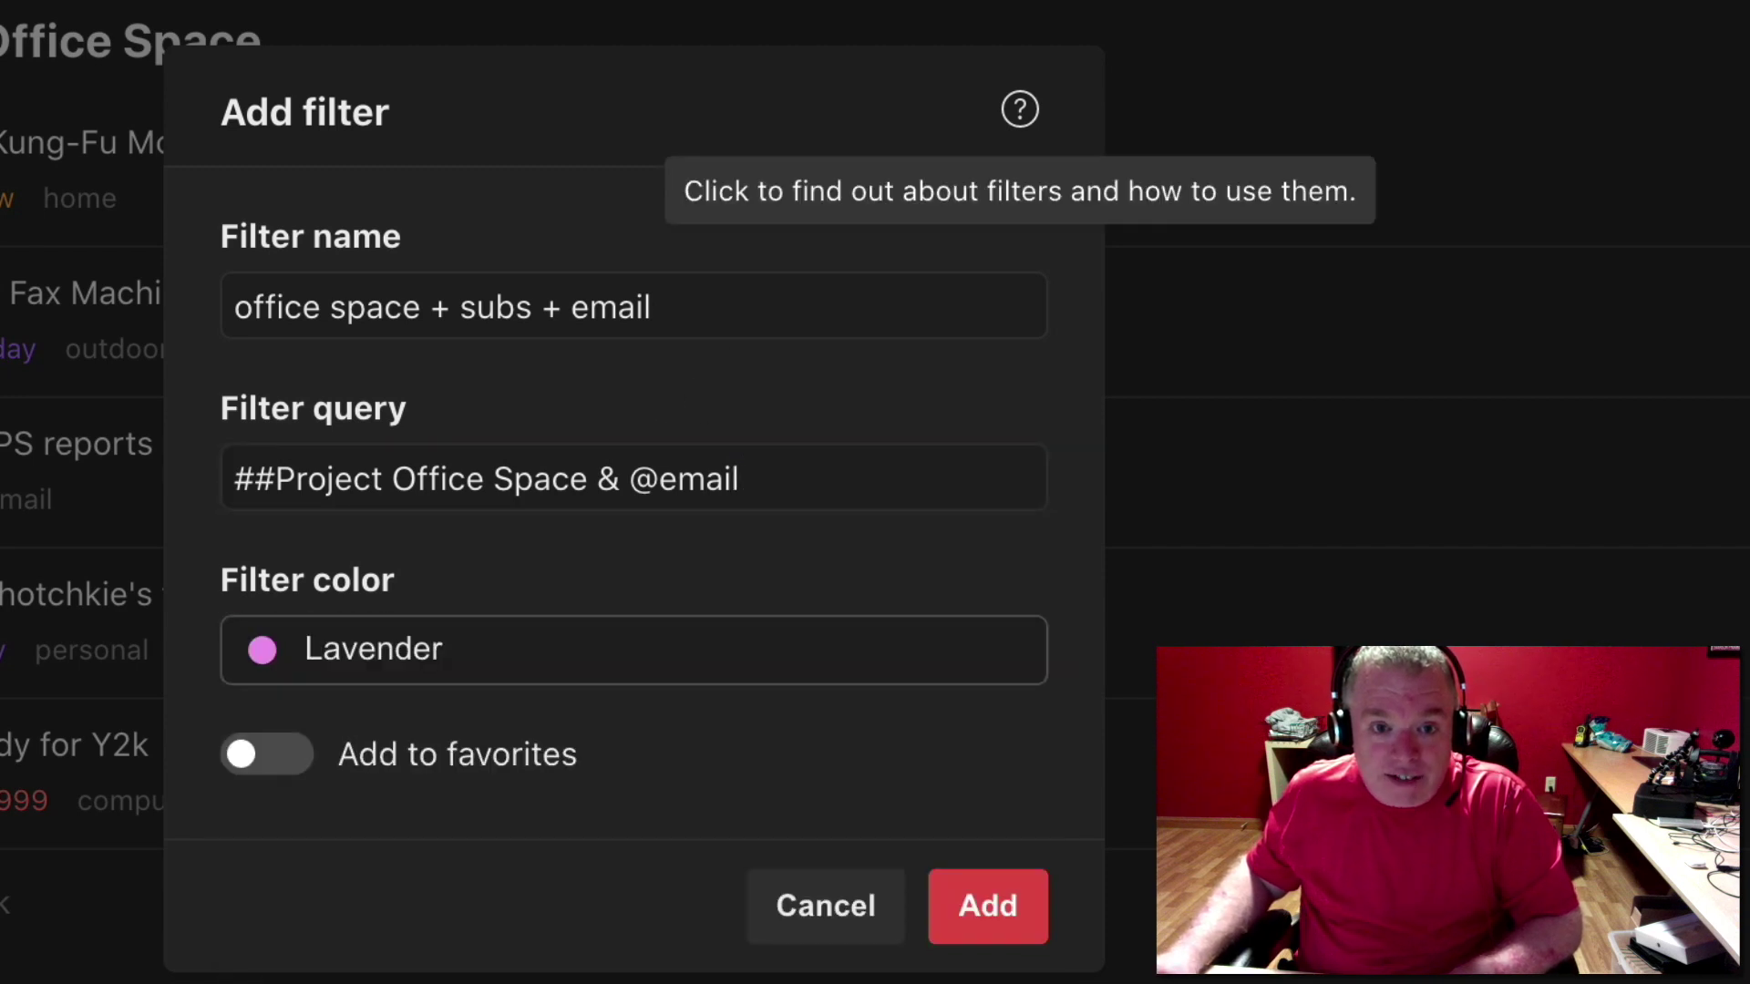
pyautogui.click(971, 922)
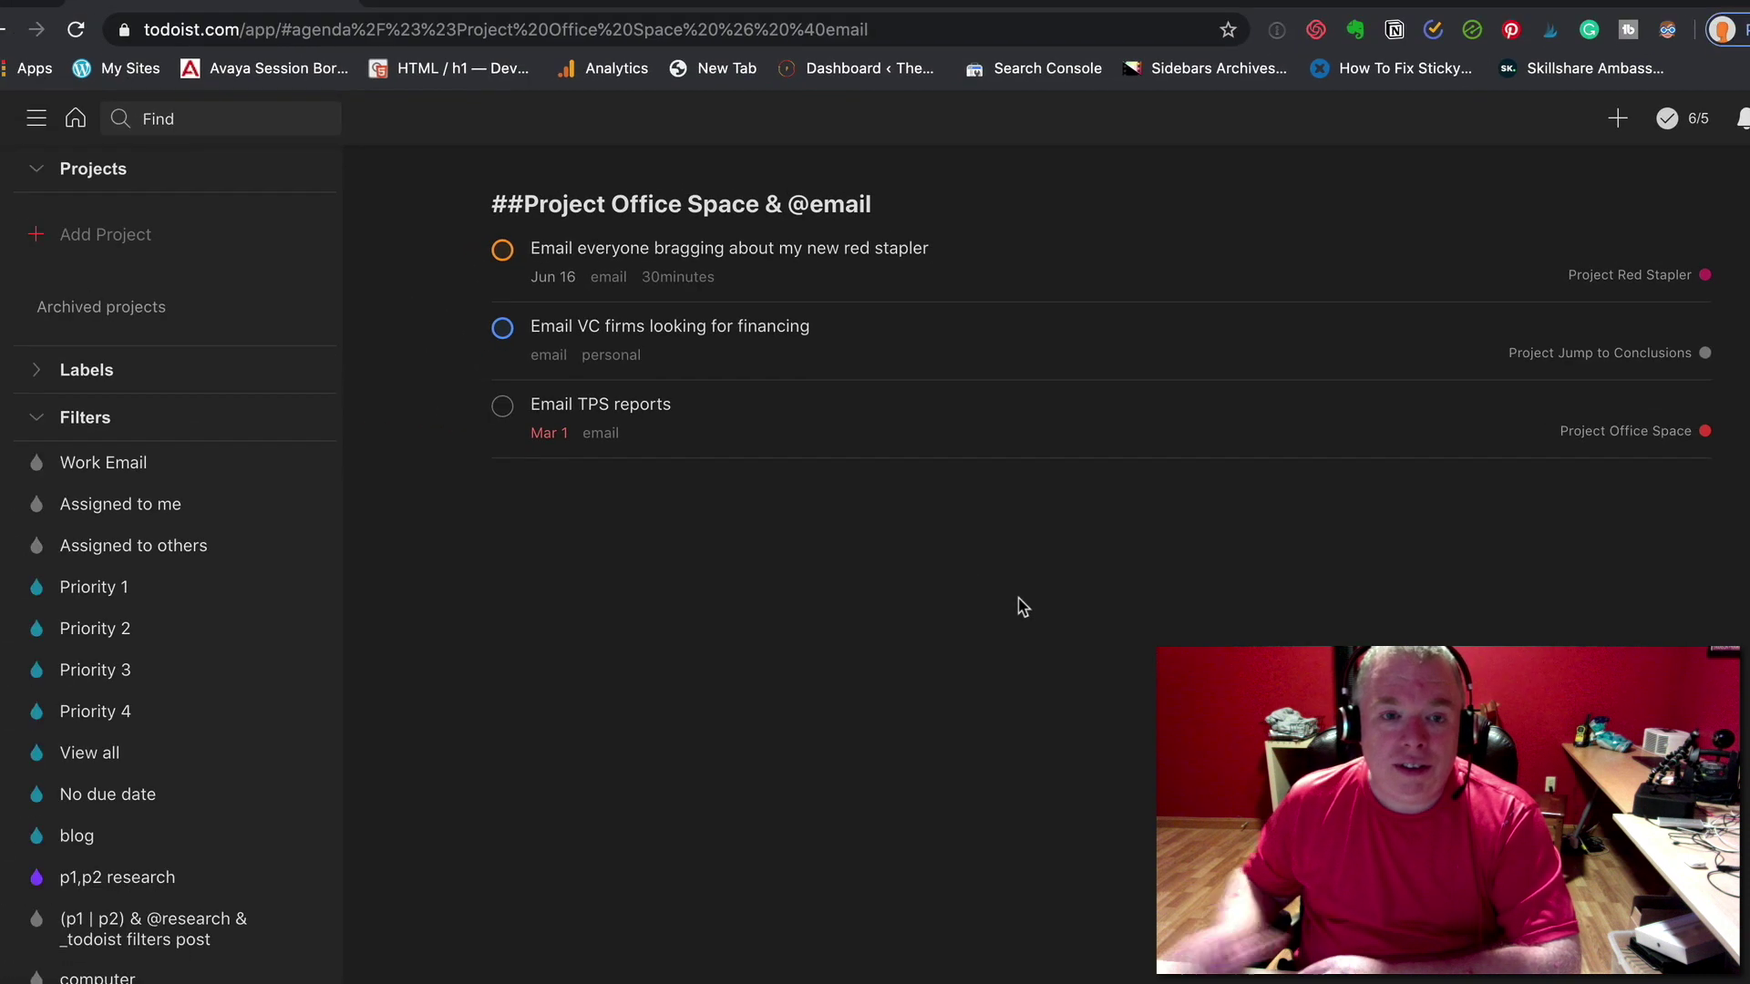
# - Edit the office space _ subs _ email filter to use a single # in its query
pyautogui.scroll(-1, 314, 881)
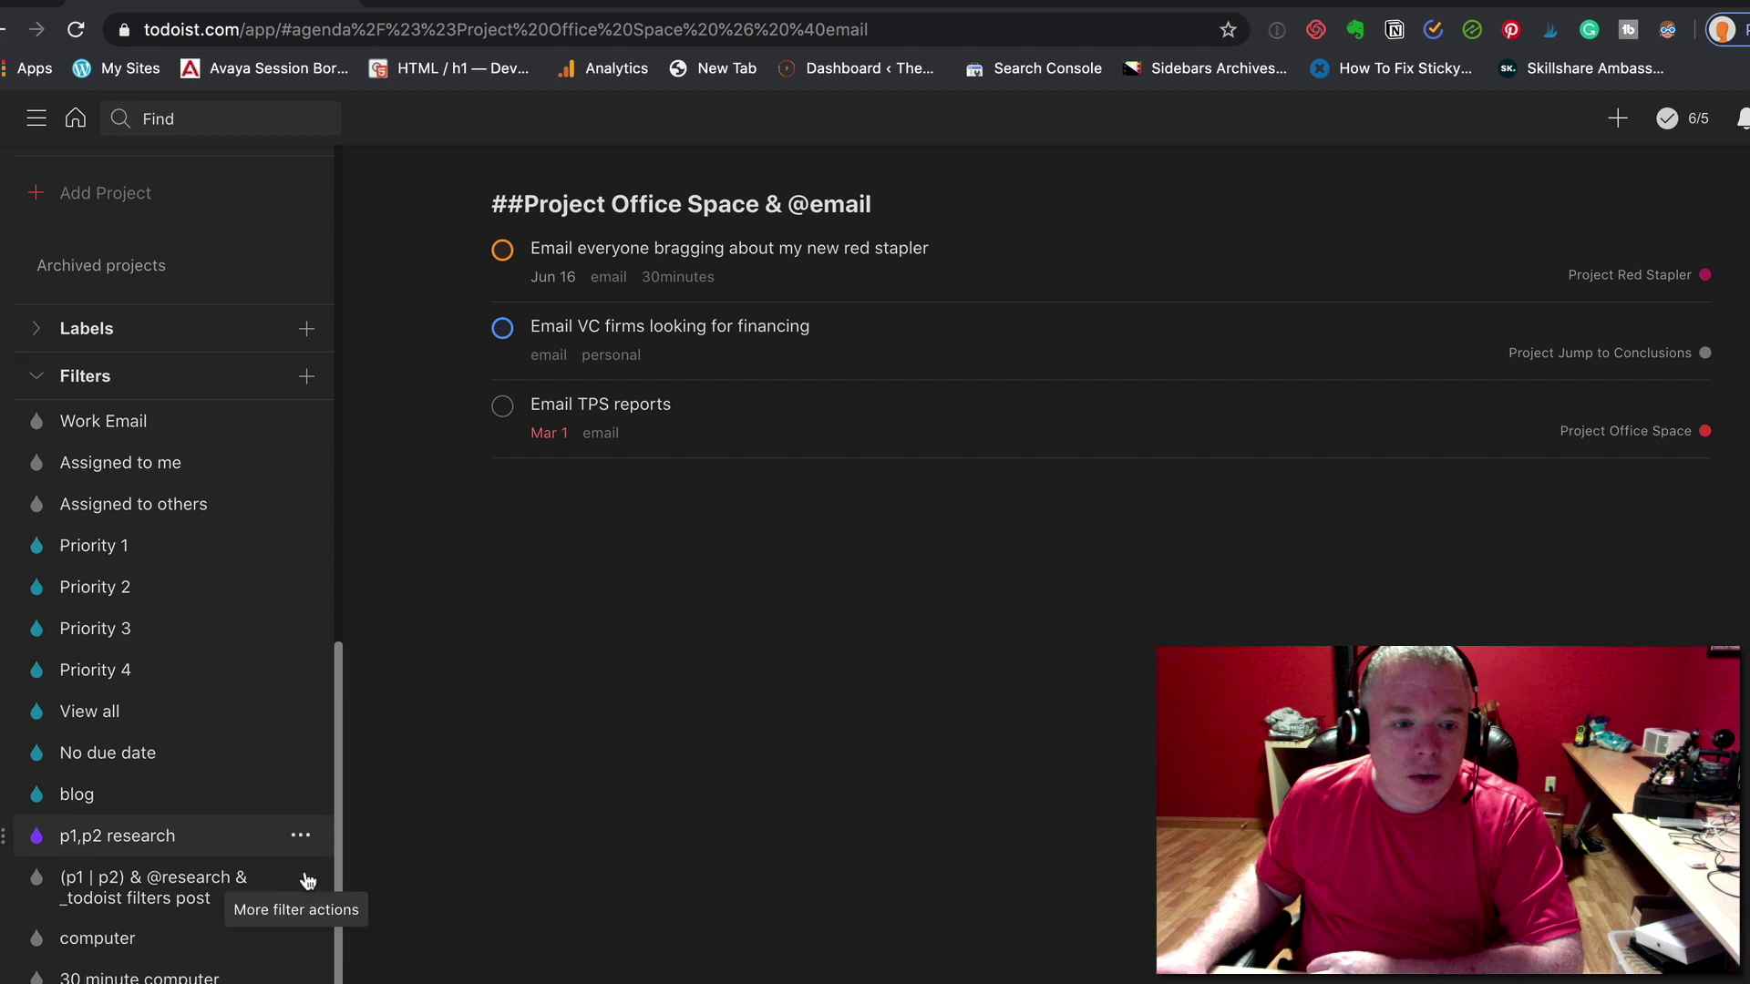
pyautogui.click(297, 983)
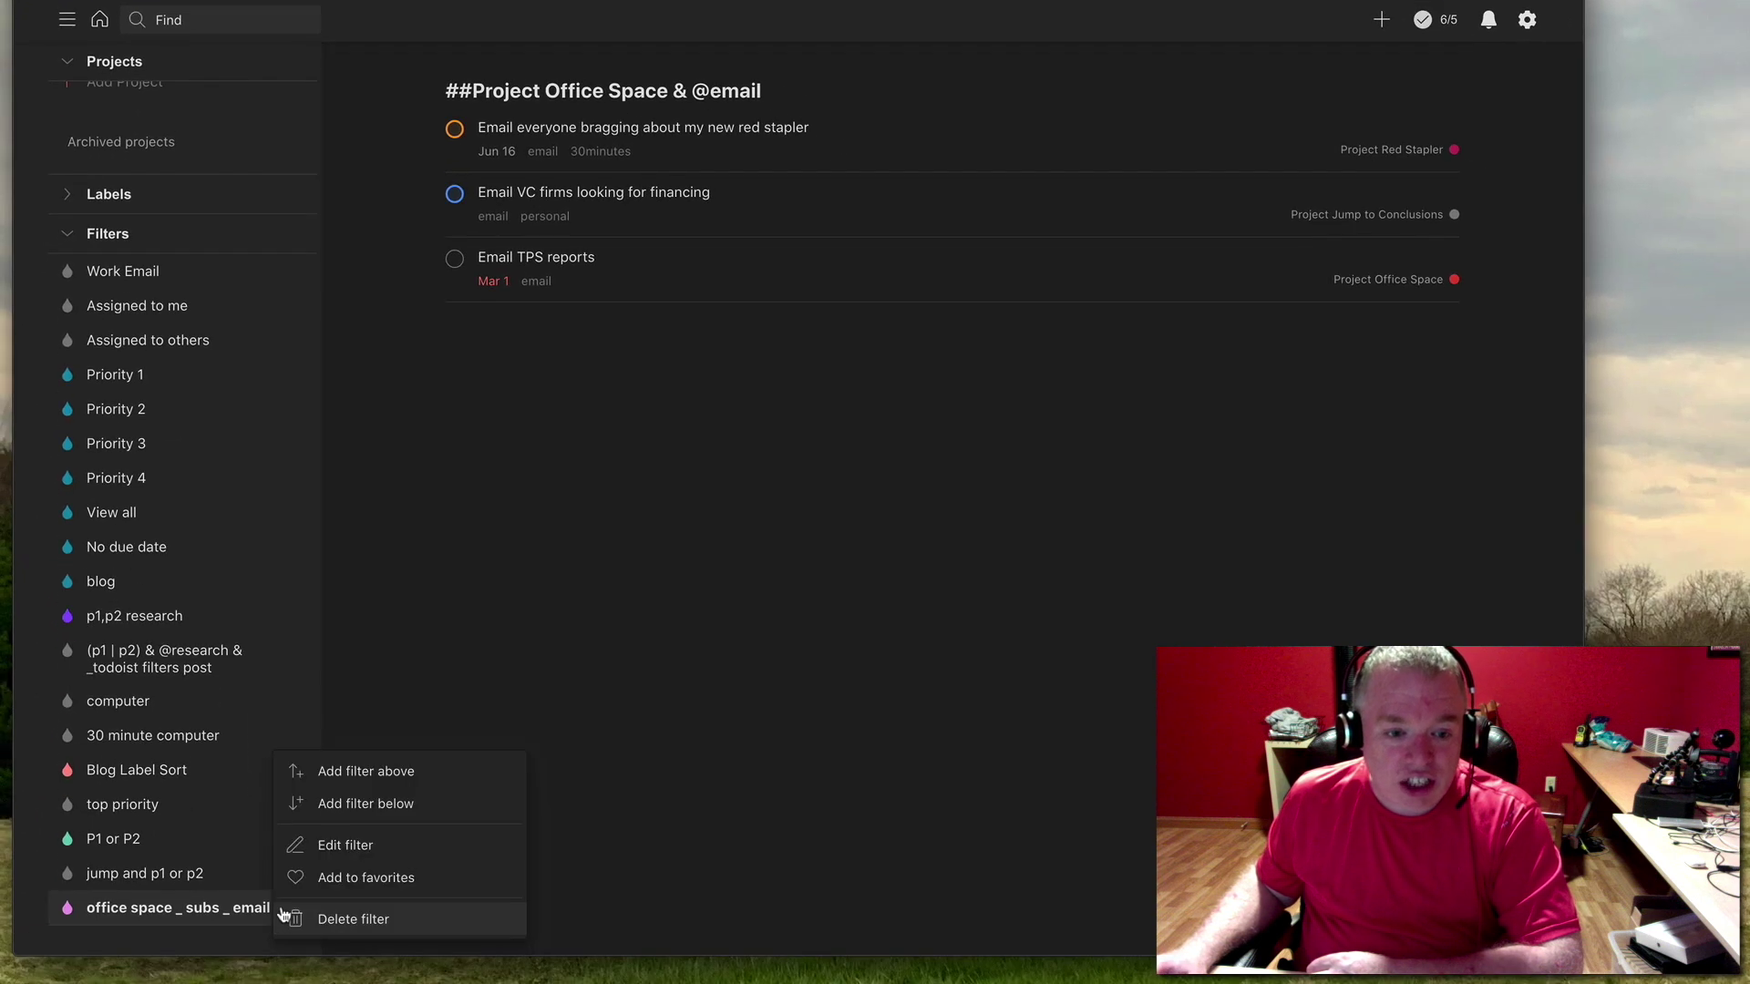
pyautogui.click(337, 845)
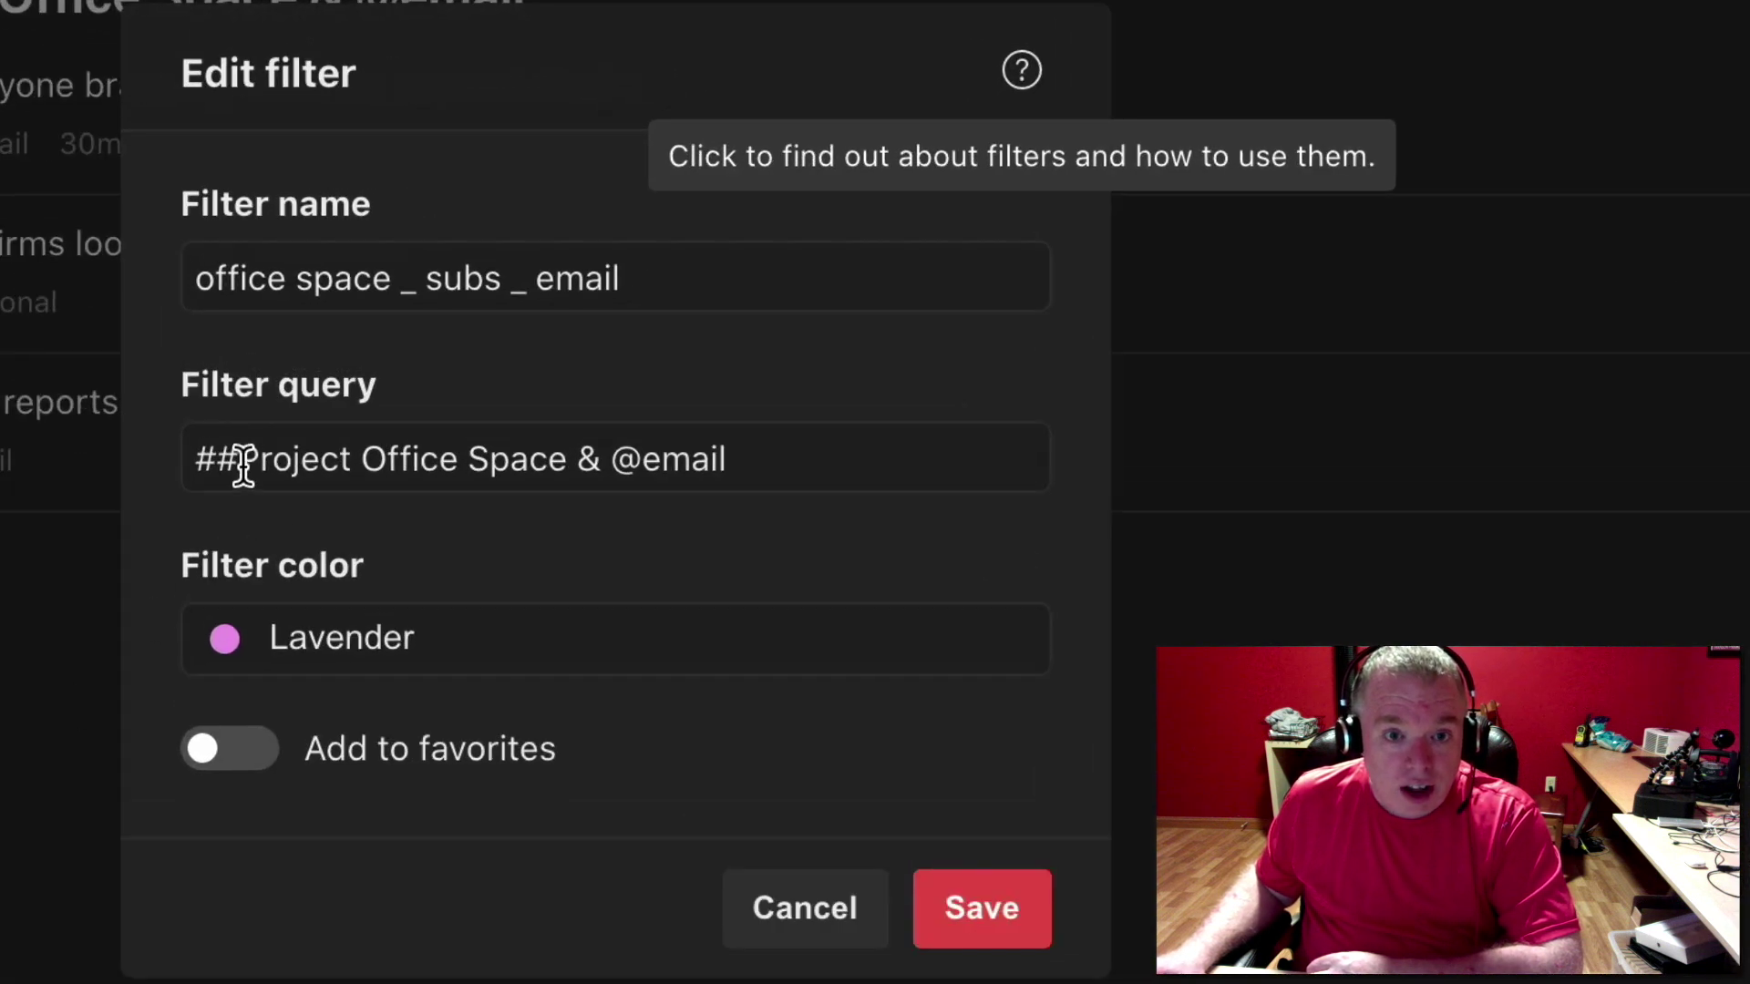
pyautogui.click(243, 467)
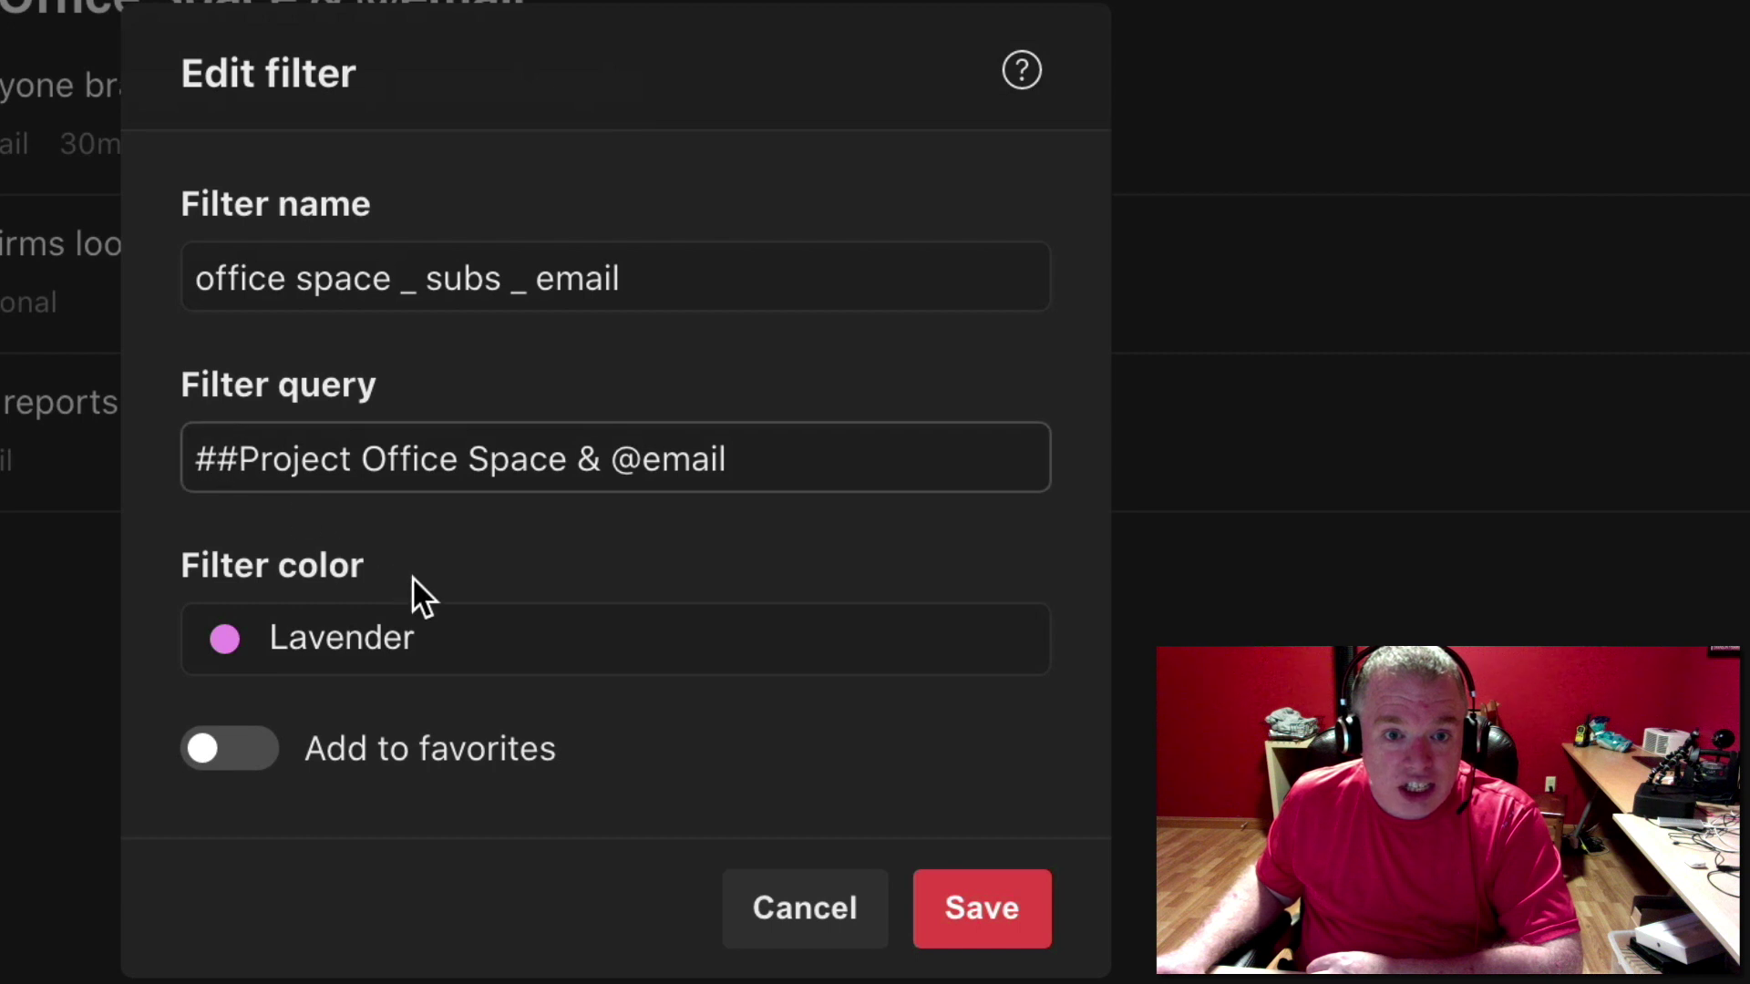
pyautogui.press('BackSpace')
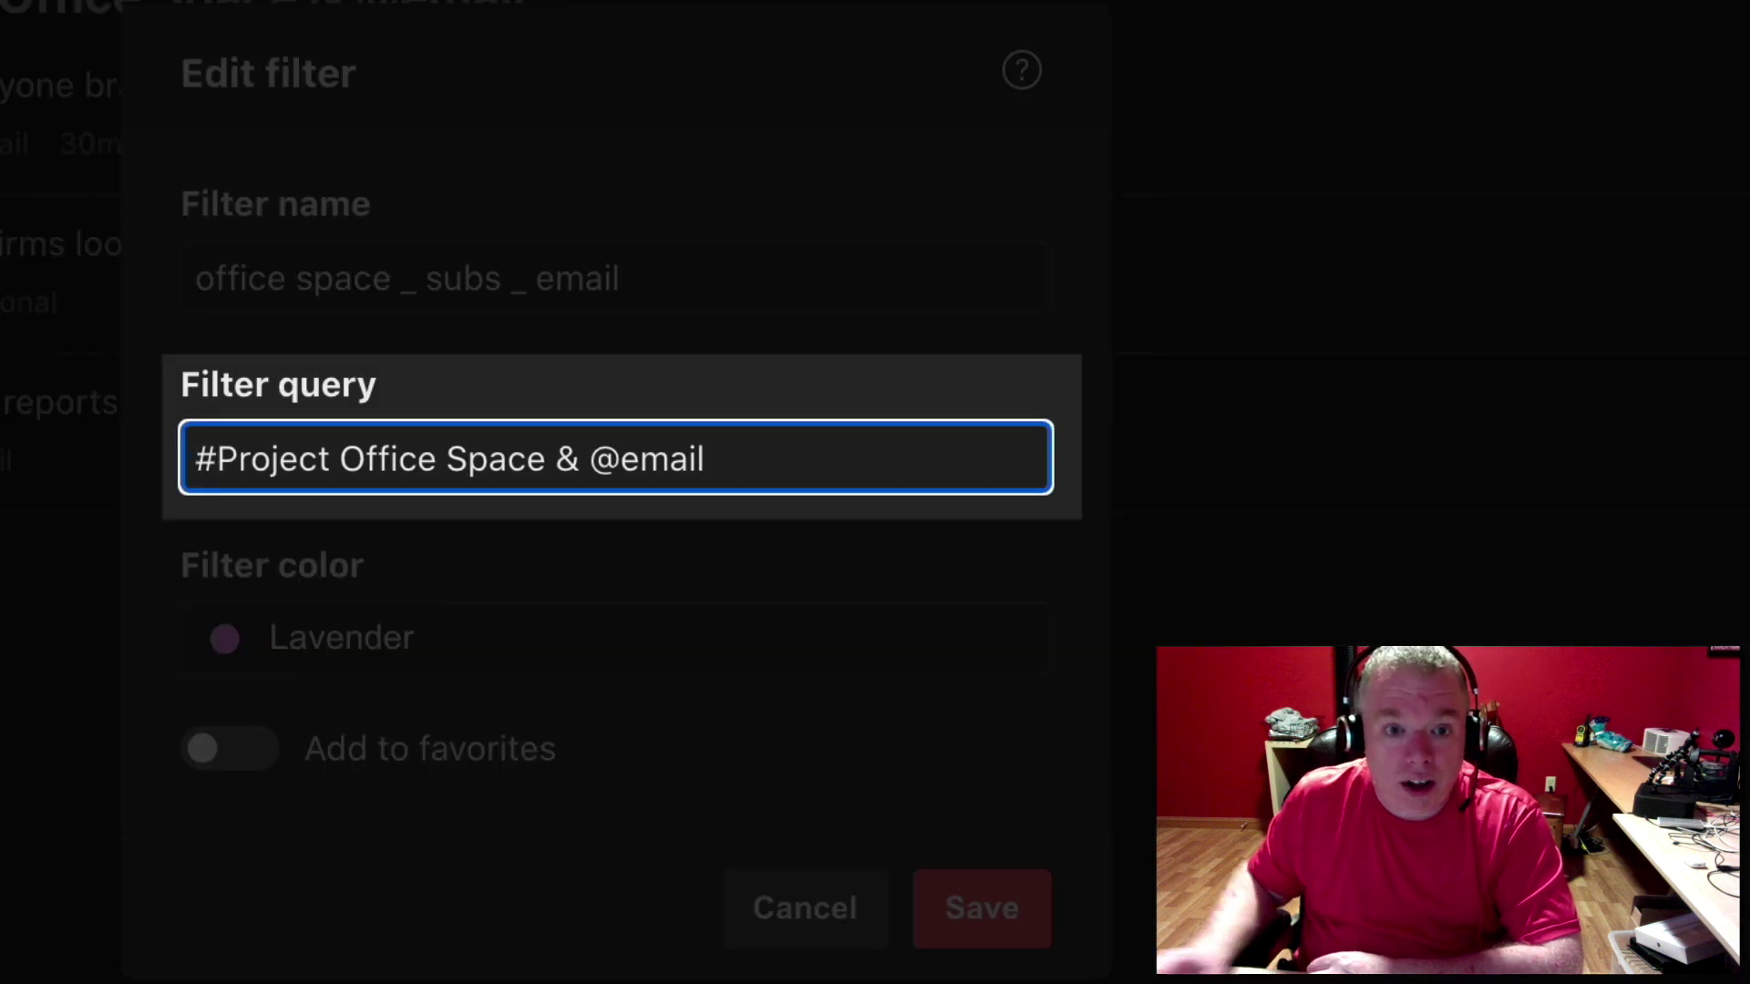
pyautogui.click(1009, 937)
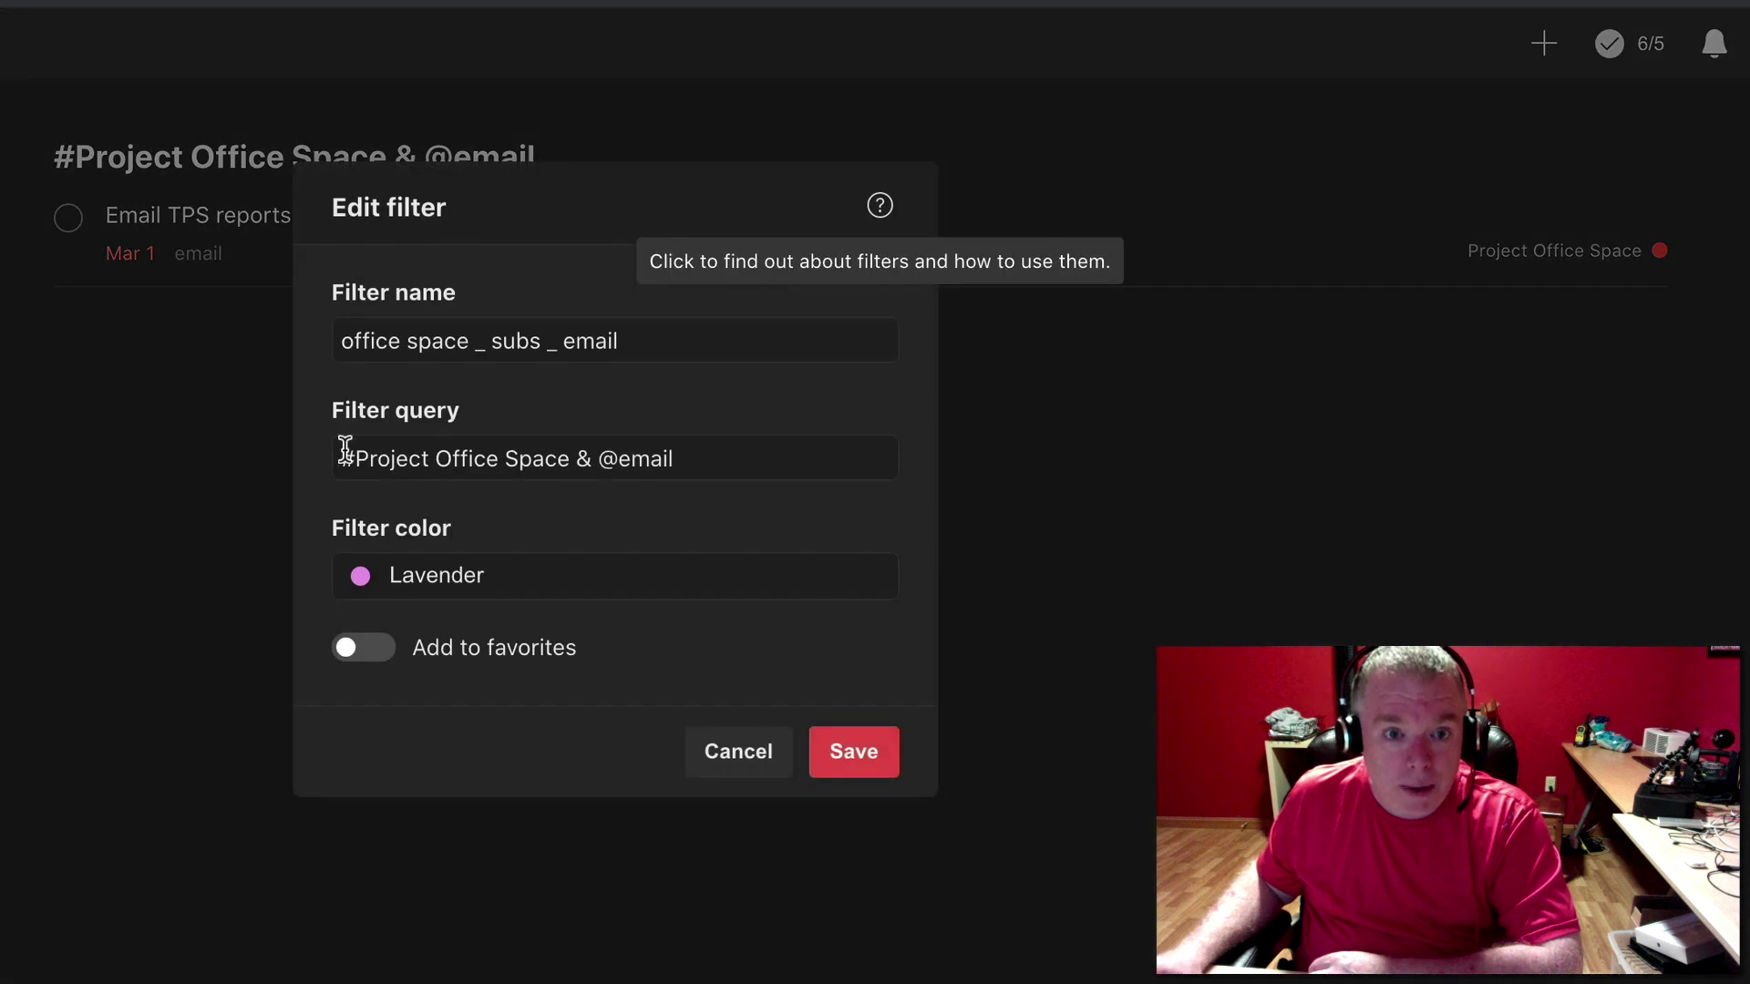
pyautogui.click(346, 449)
pyautogui.write('#')
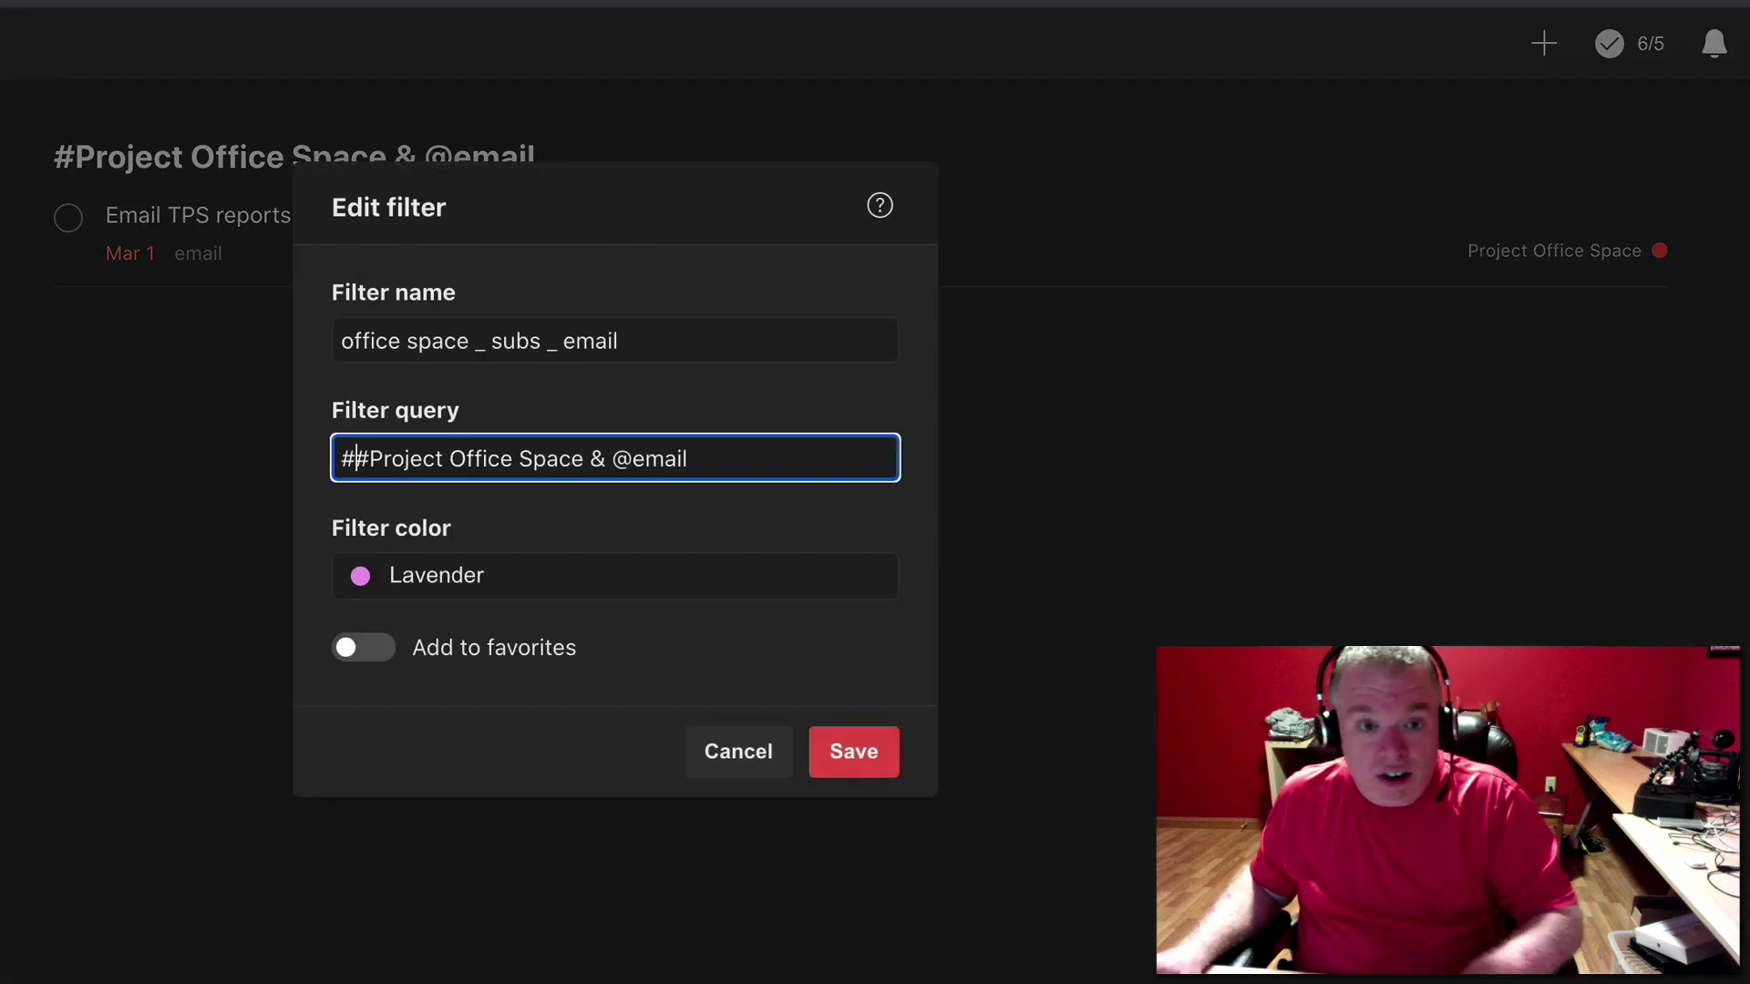
pyautogui.click(854, 770)
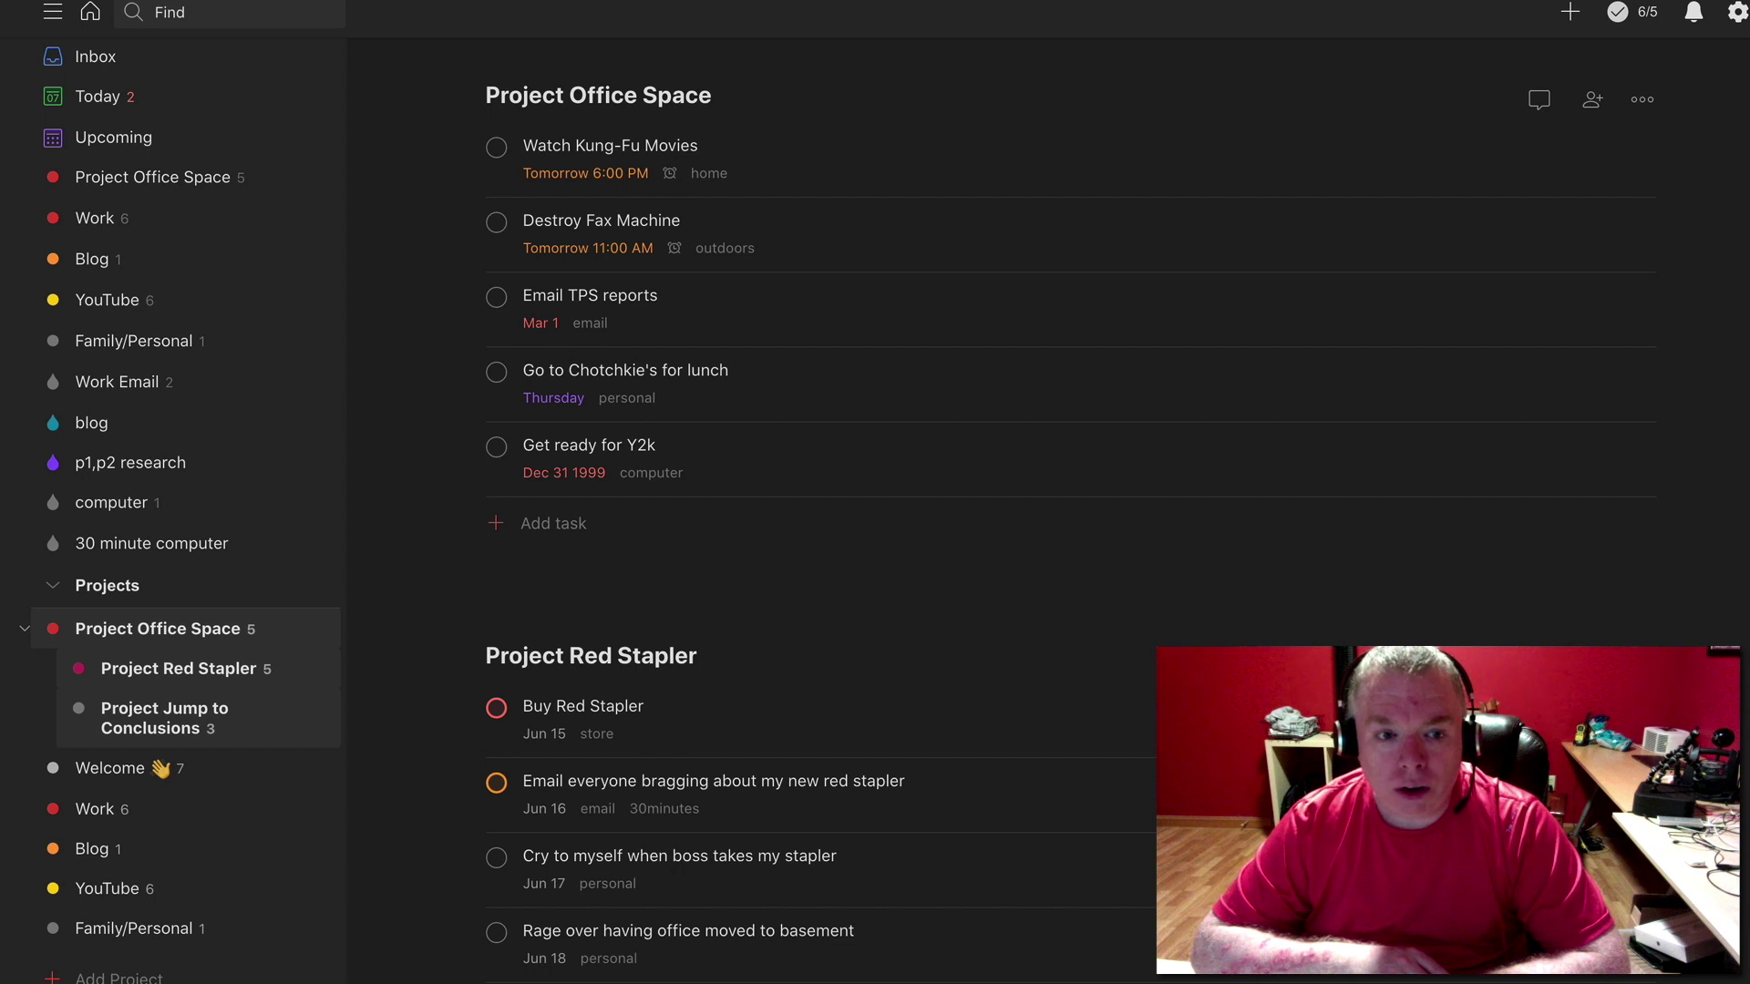
# - Scroll the sidebar to the Filters section and begin adding a new filter
pyautogui.scroll(-1, 242, 593)
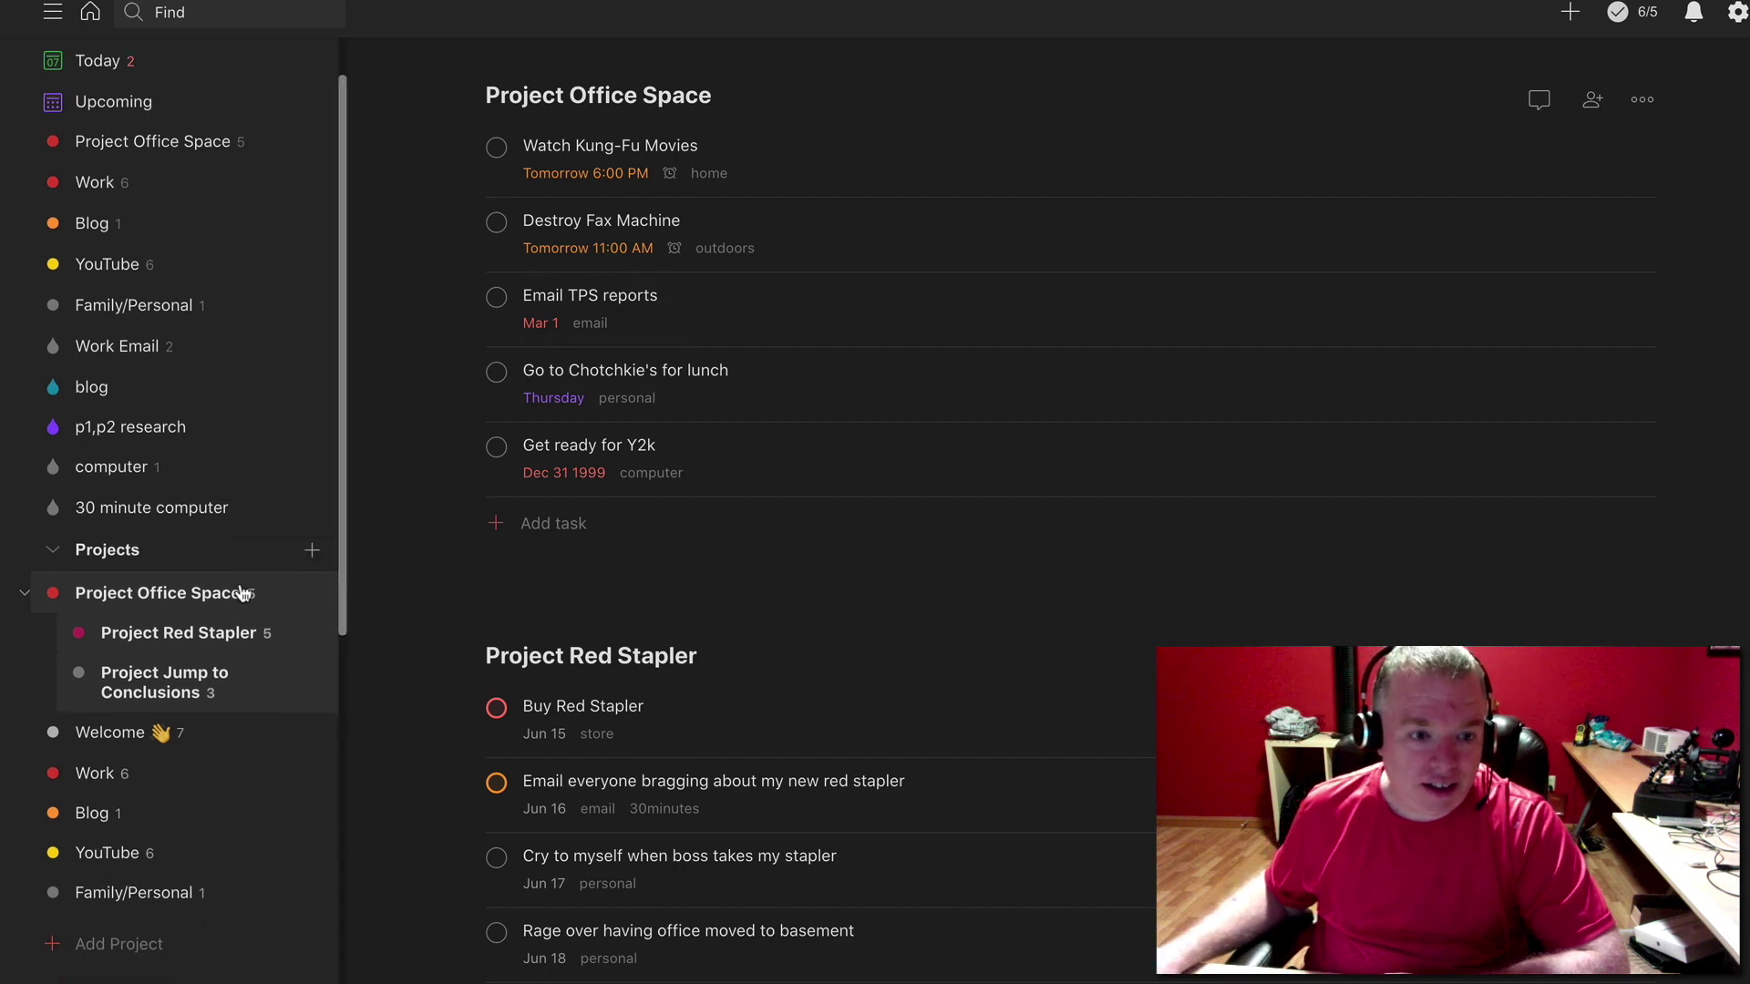
pyautogui.scroll(-7, 273, 594)
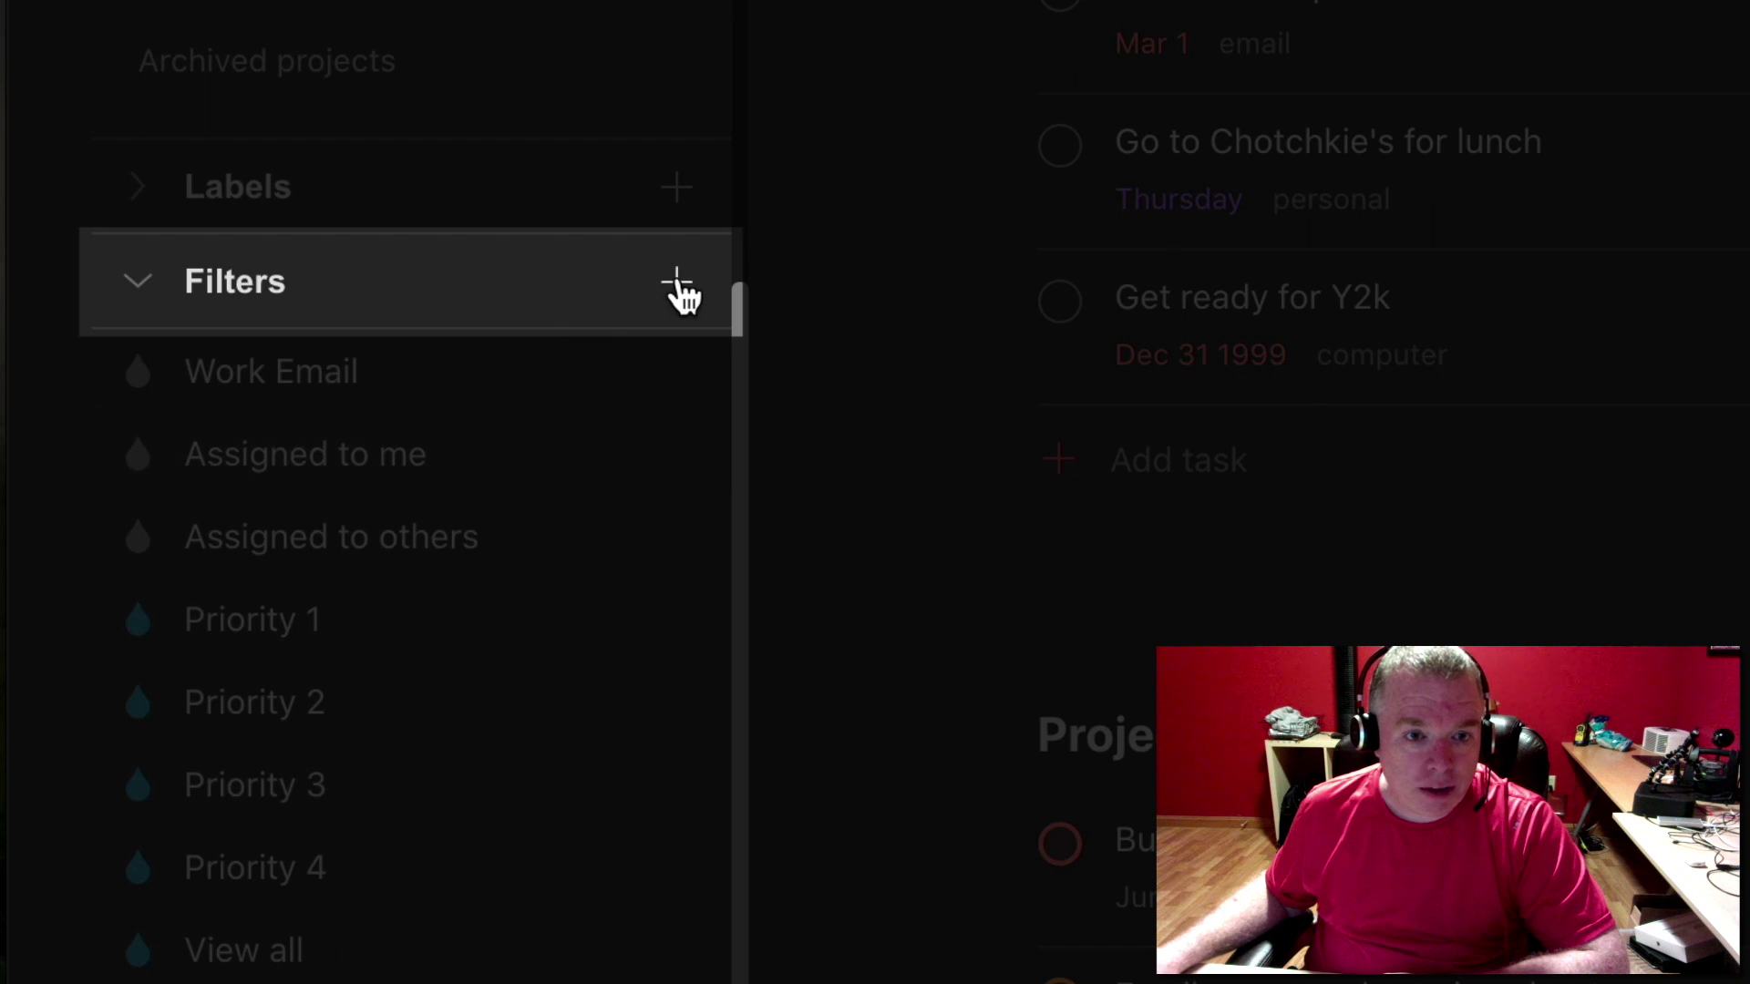
pyautogui.click(676, 283)
# - Create filter 'tomorrow before noon' with query tomorrow & due before: 12pm
pyautogui.write('to')
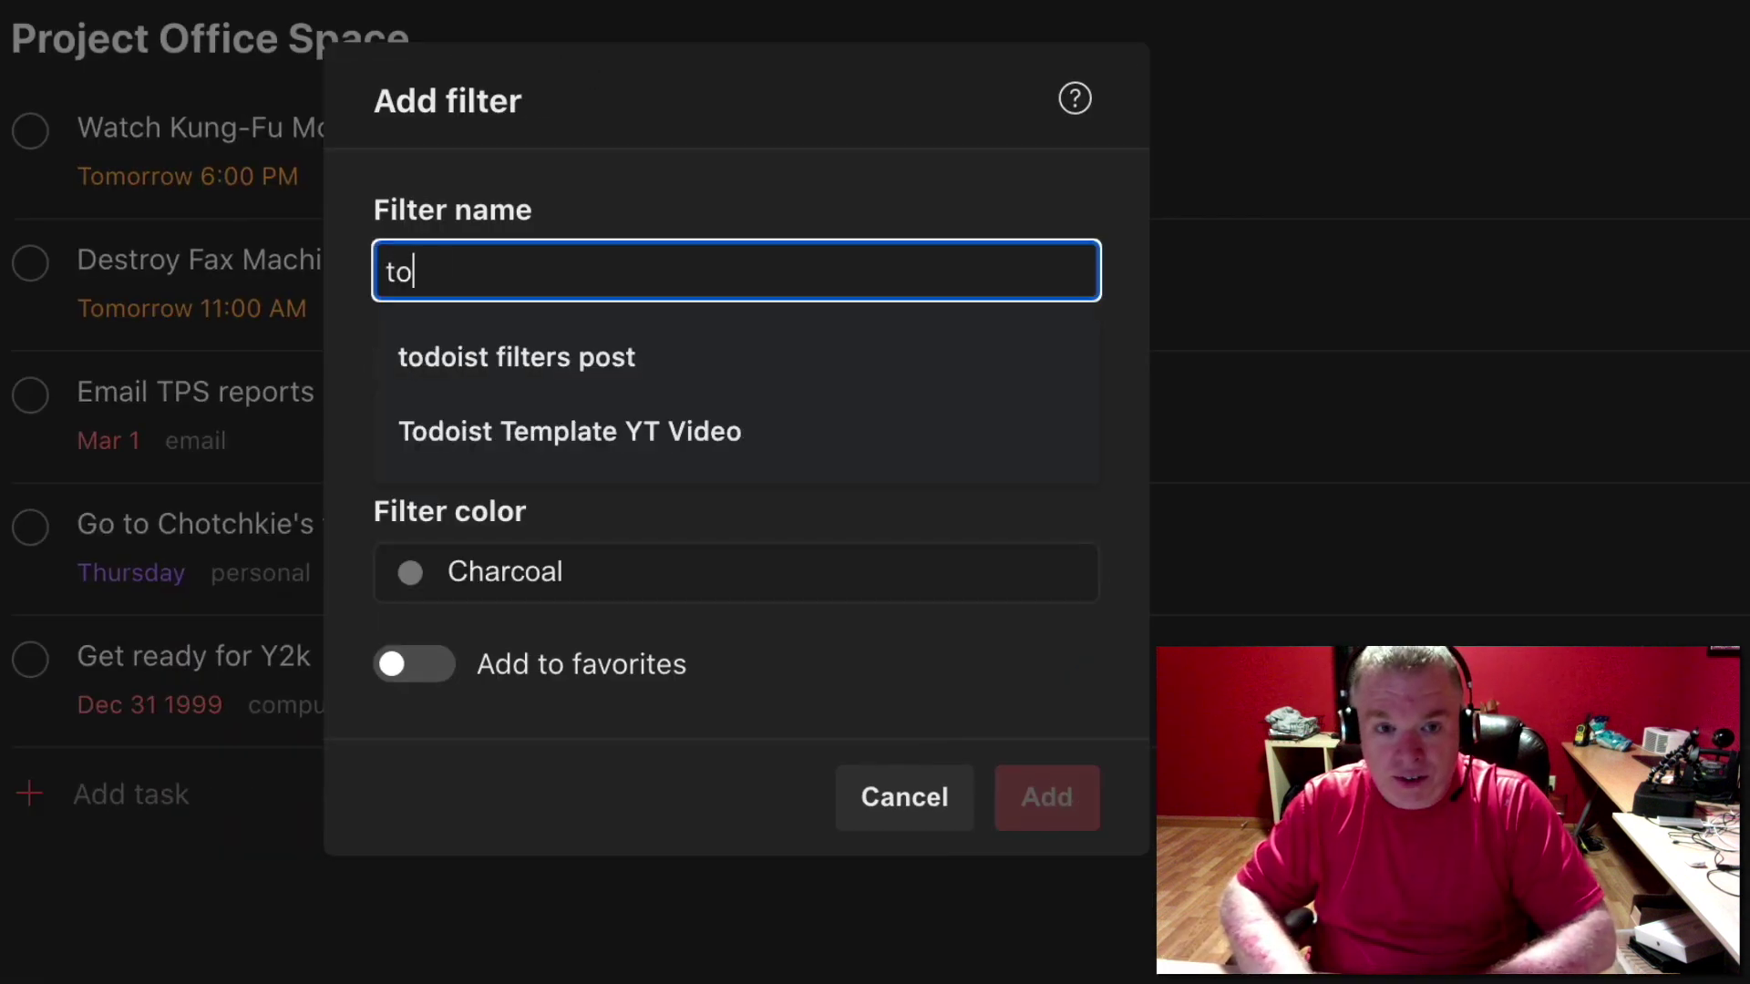
pyautogui.write('morr')
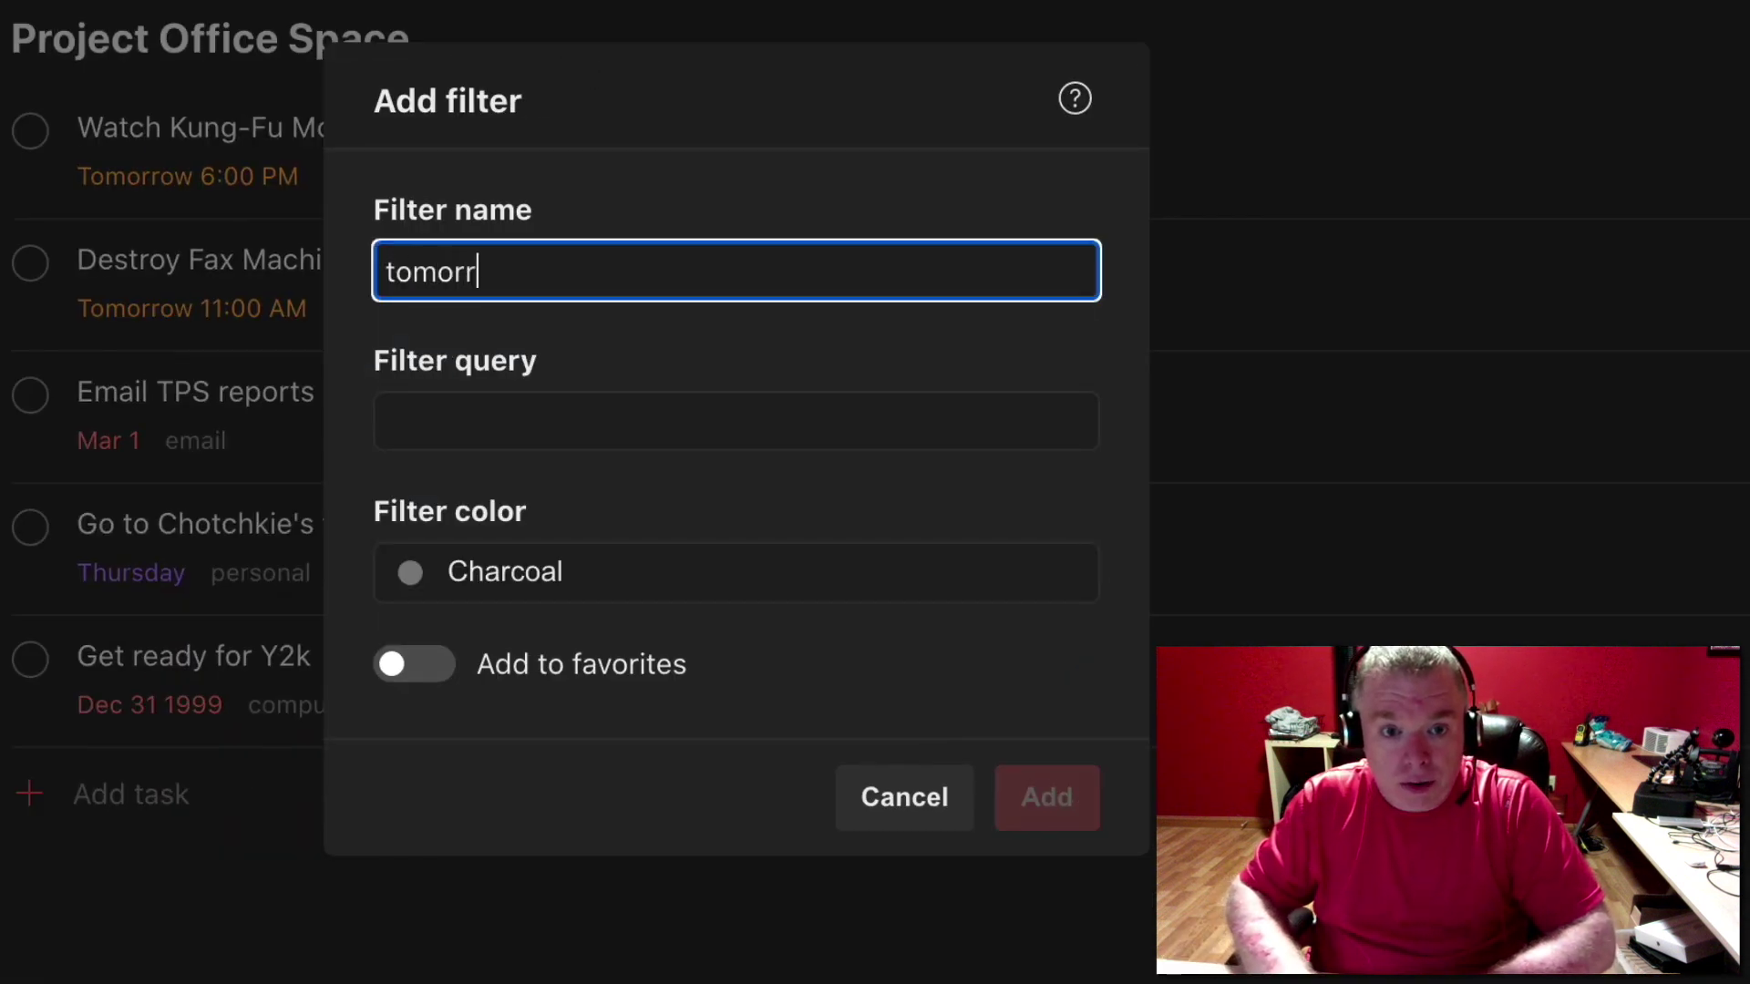
pyautogui.write('ow bef')
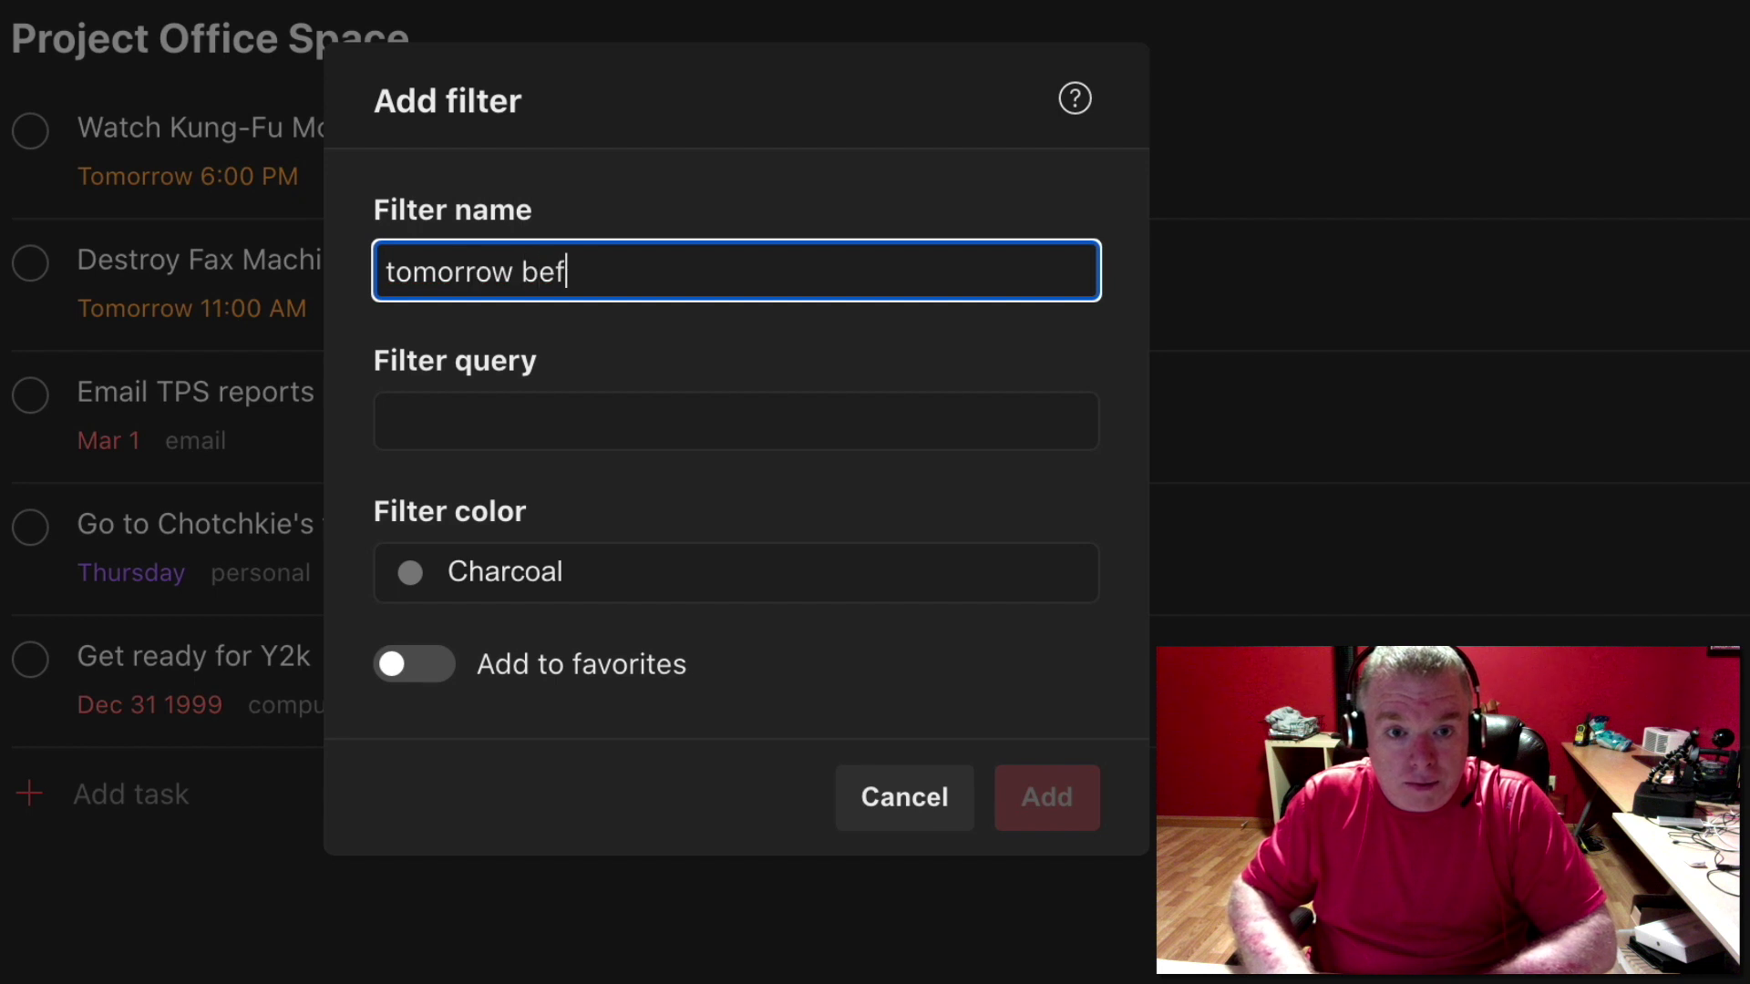
pyautogui.write('ore noon')
pyautogui.click(386, 421)
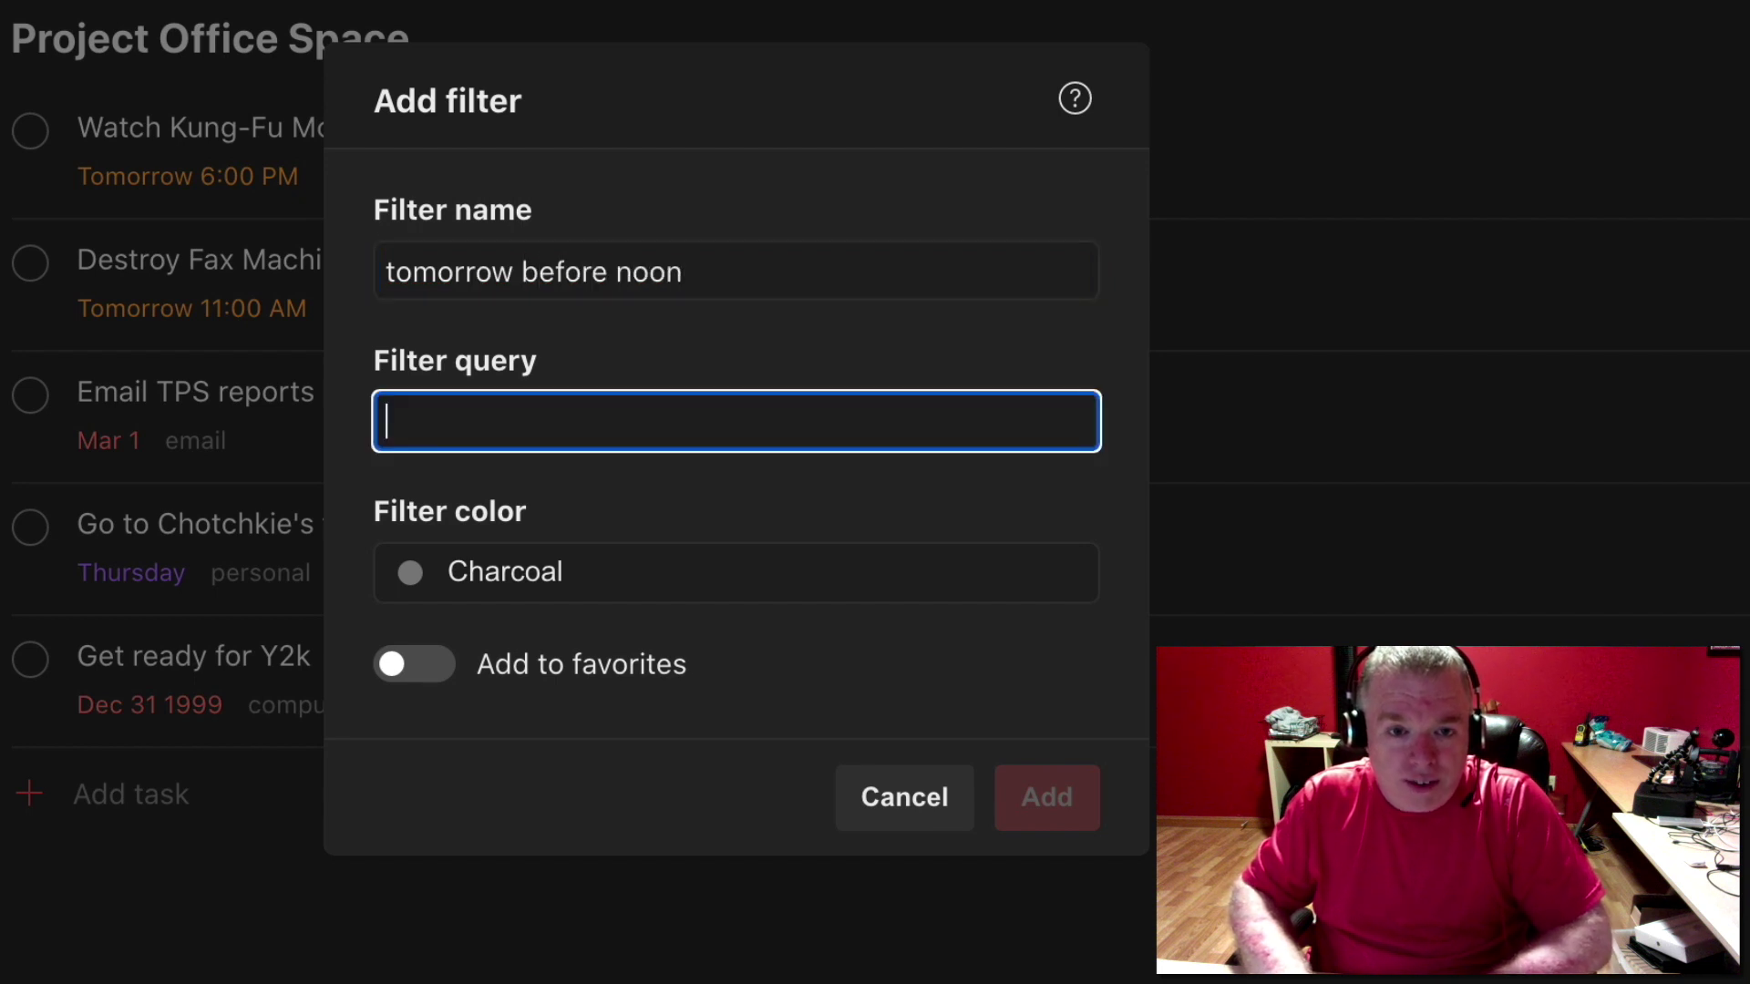
pyautogui.write('tomorrow')
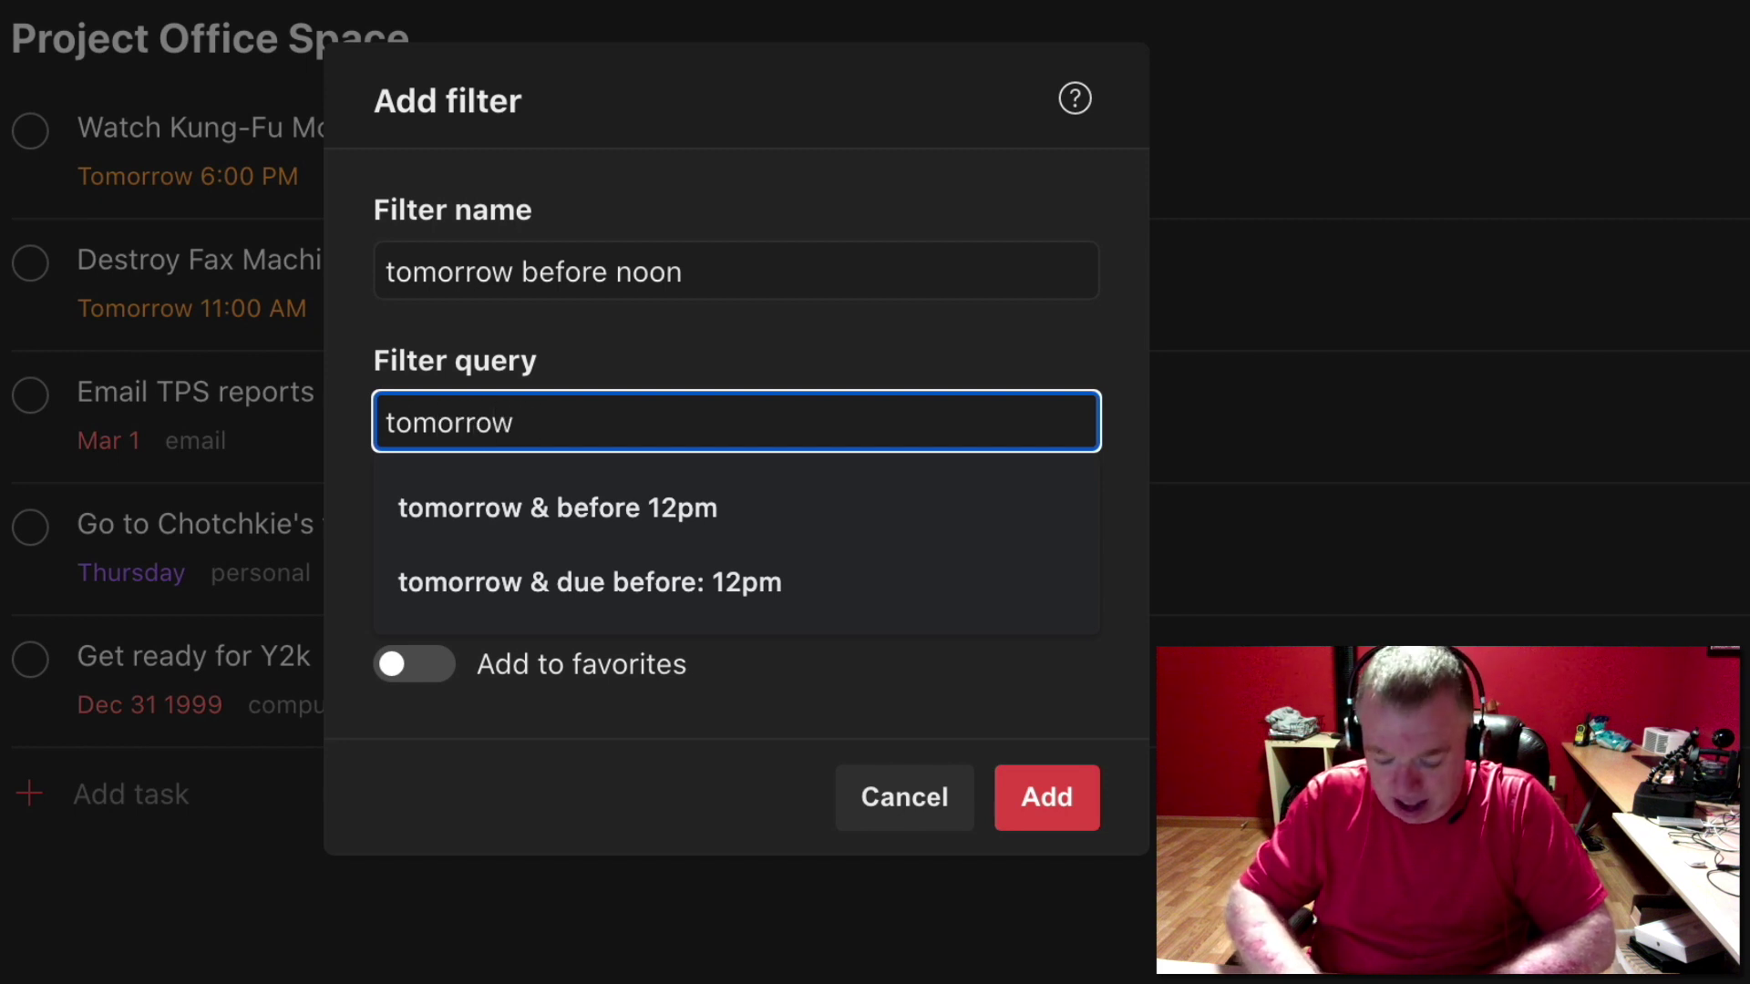
pyautogui.write(' & d')
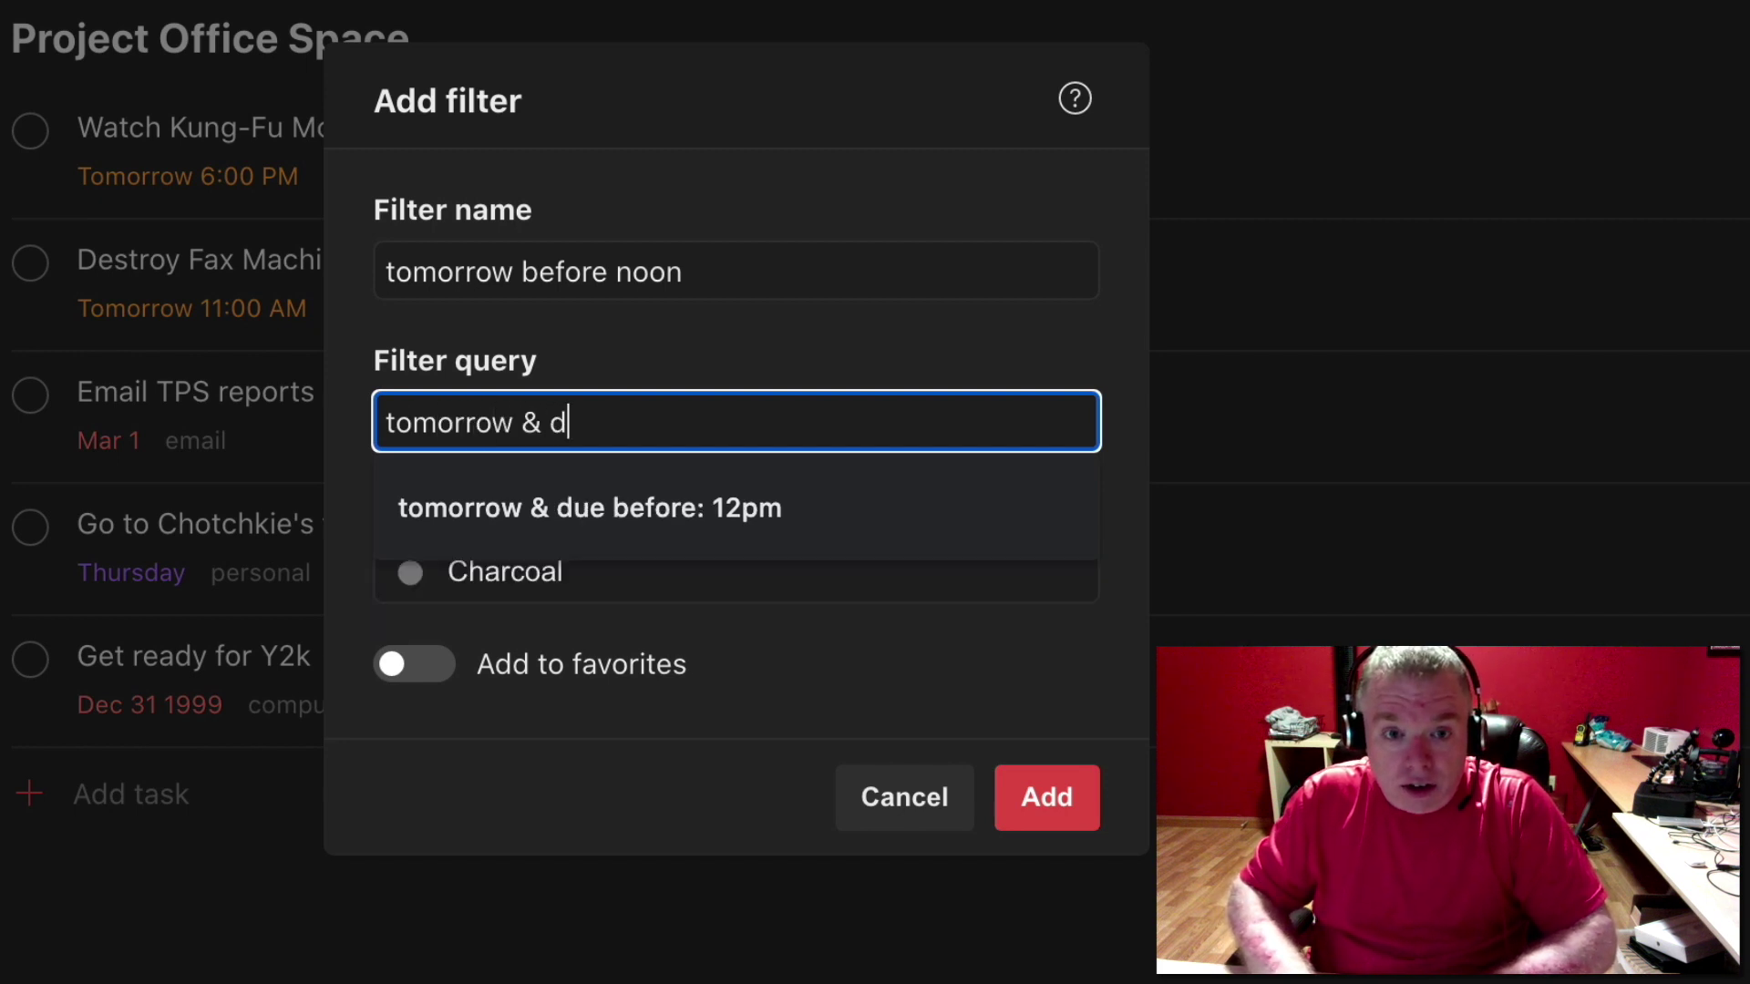
pyautogui.write('ue before')
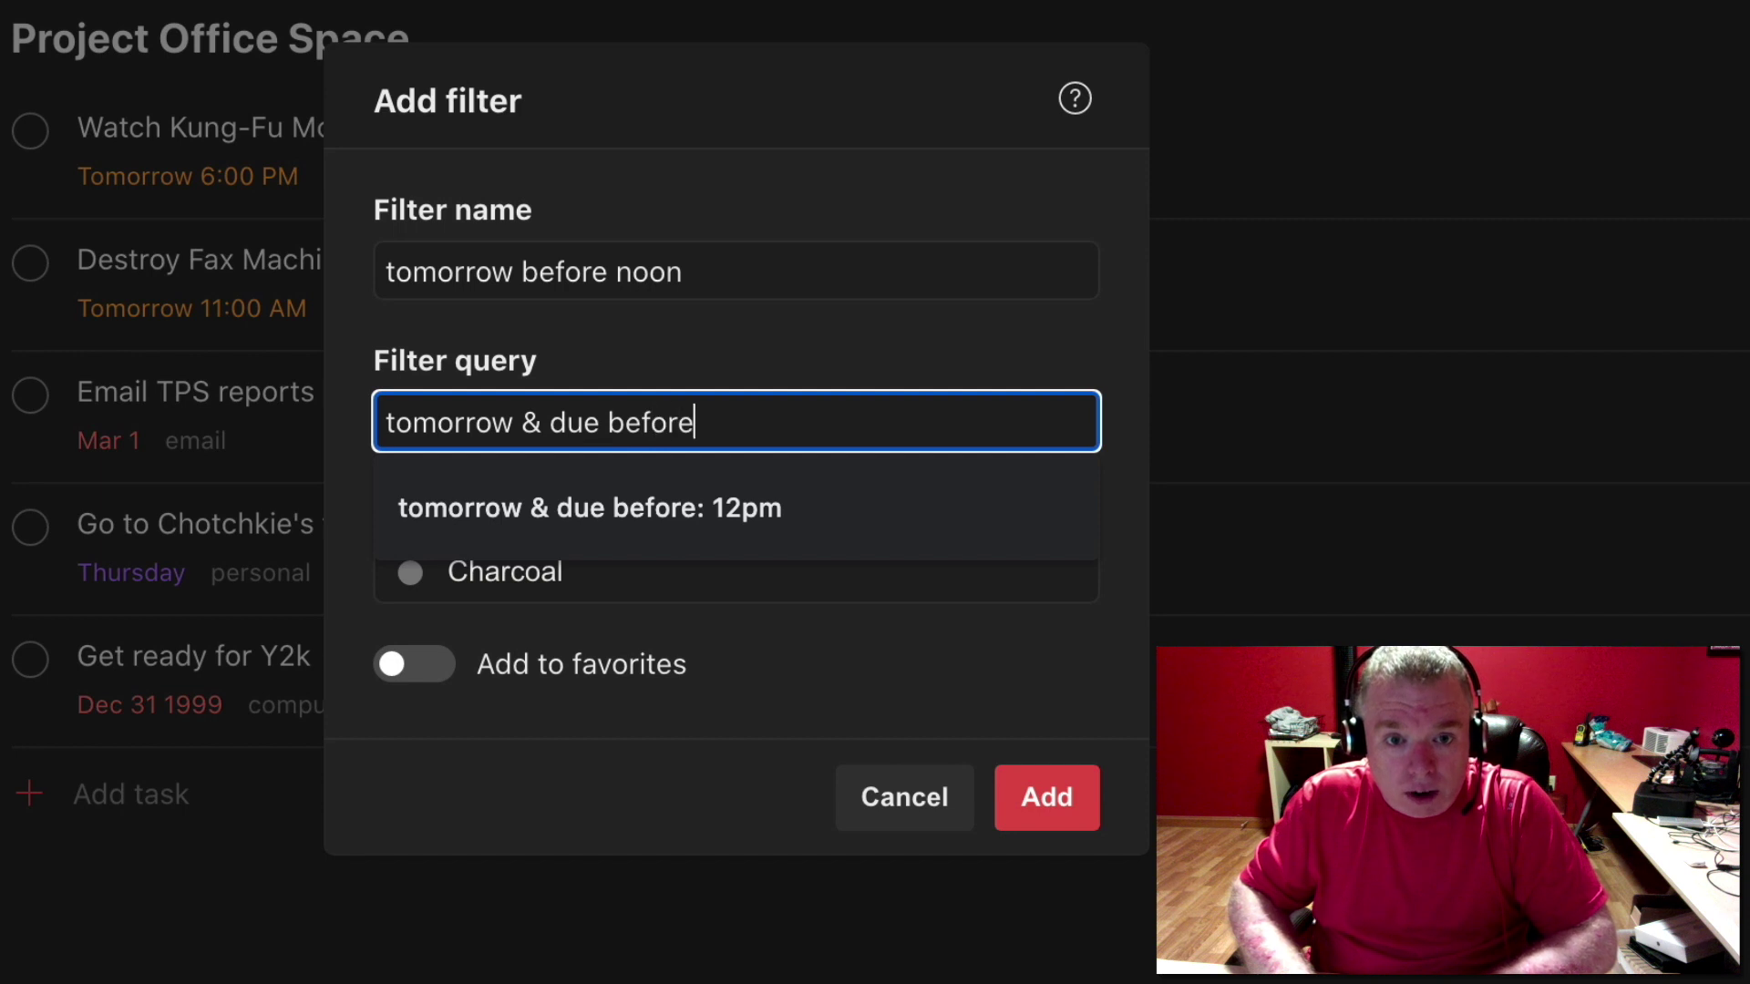
pyautogui.write(': 12pm')
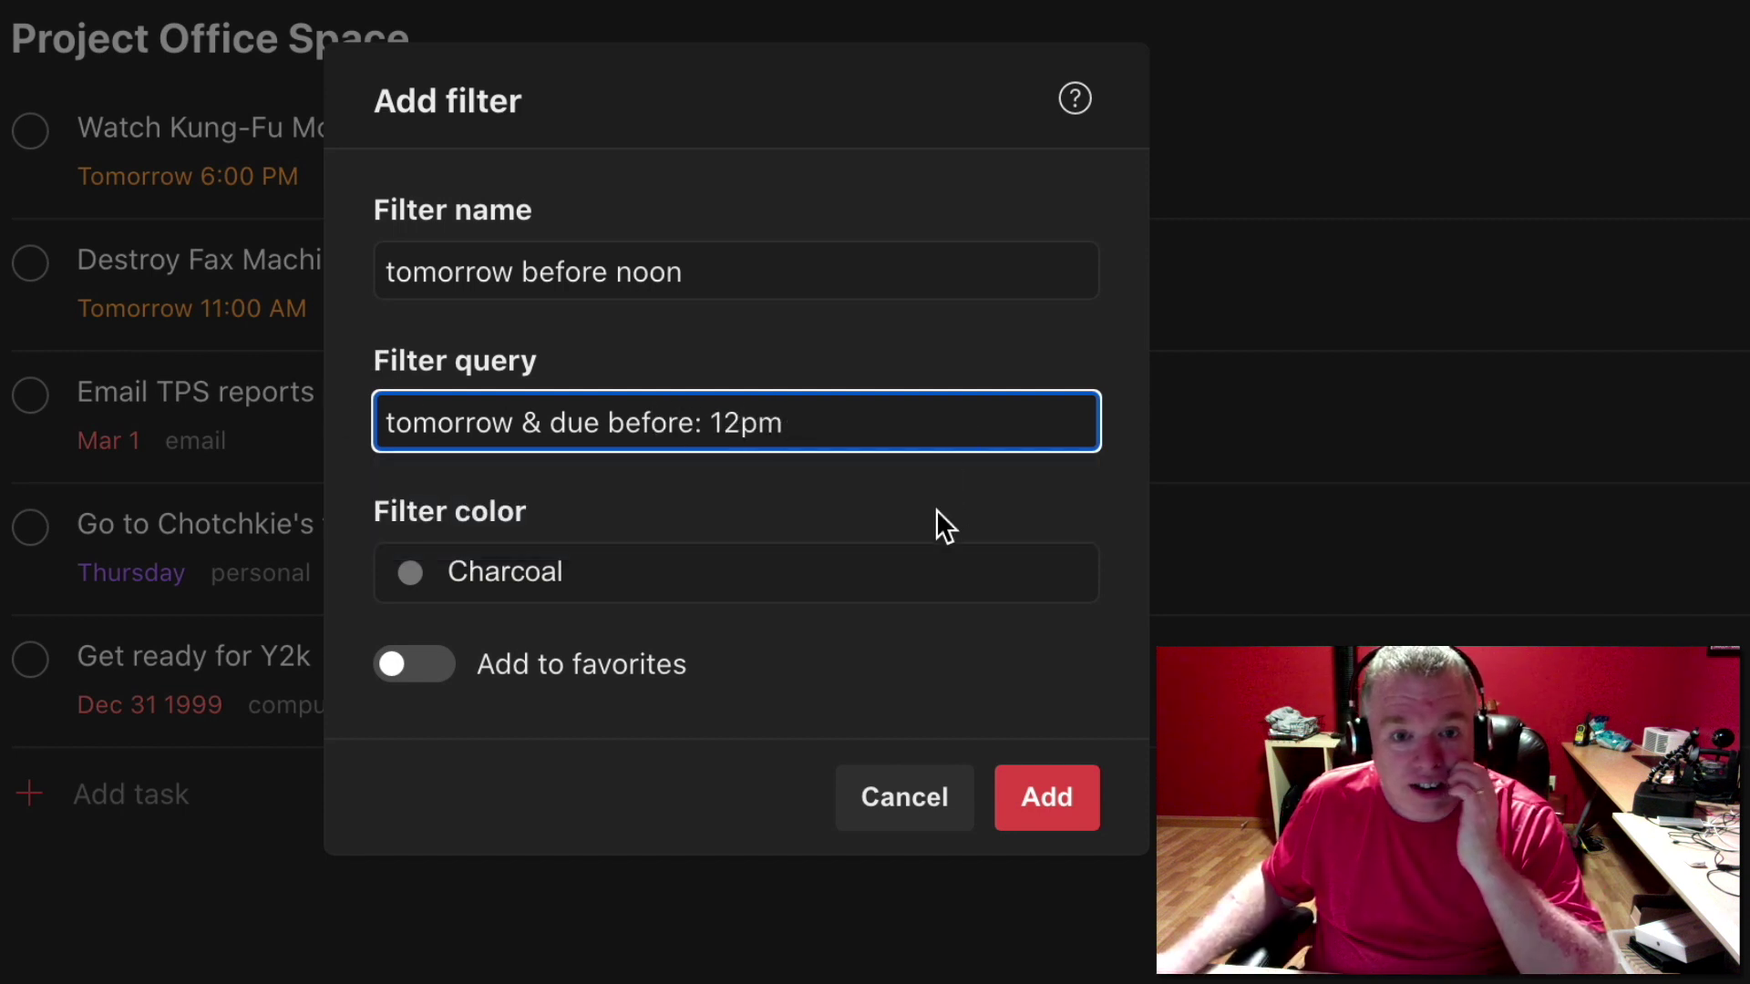
pyautogui.click(1020, 820)
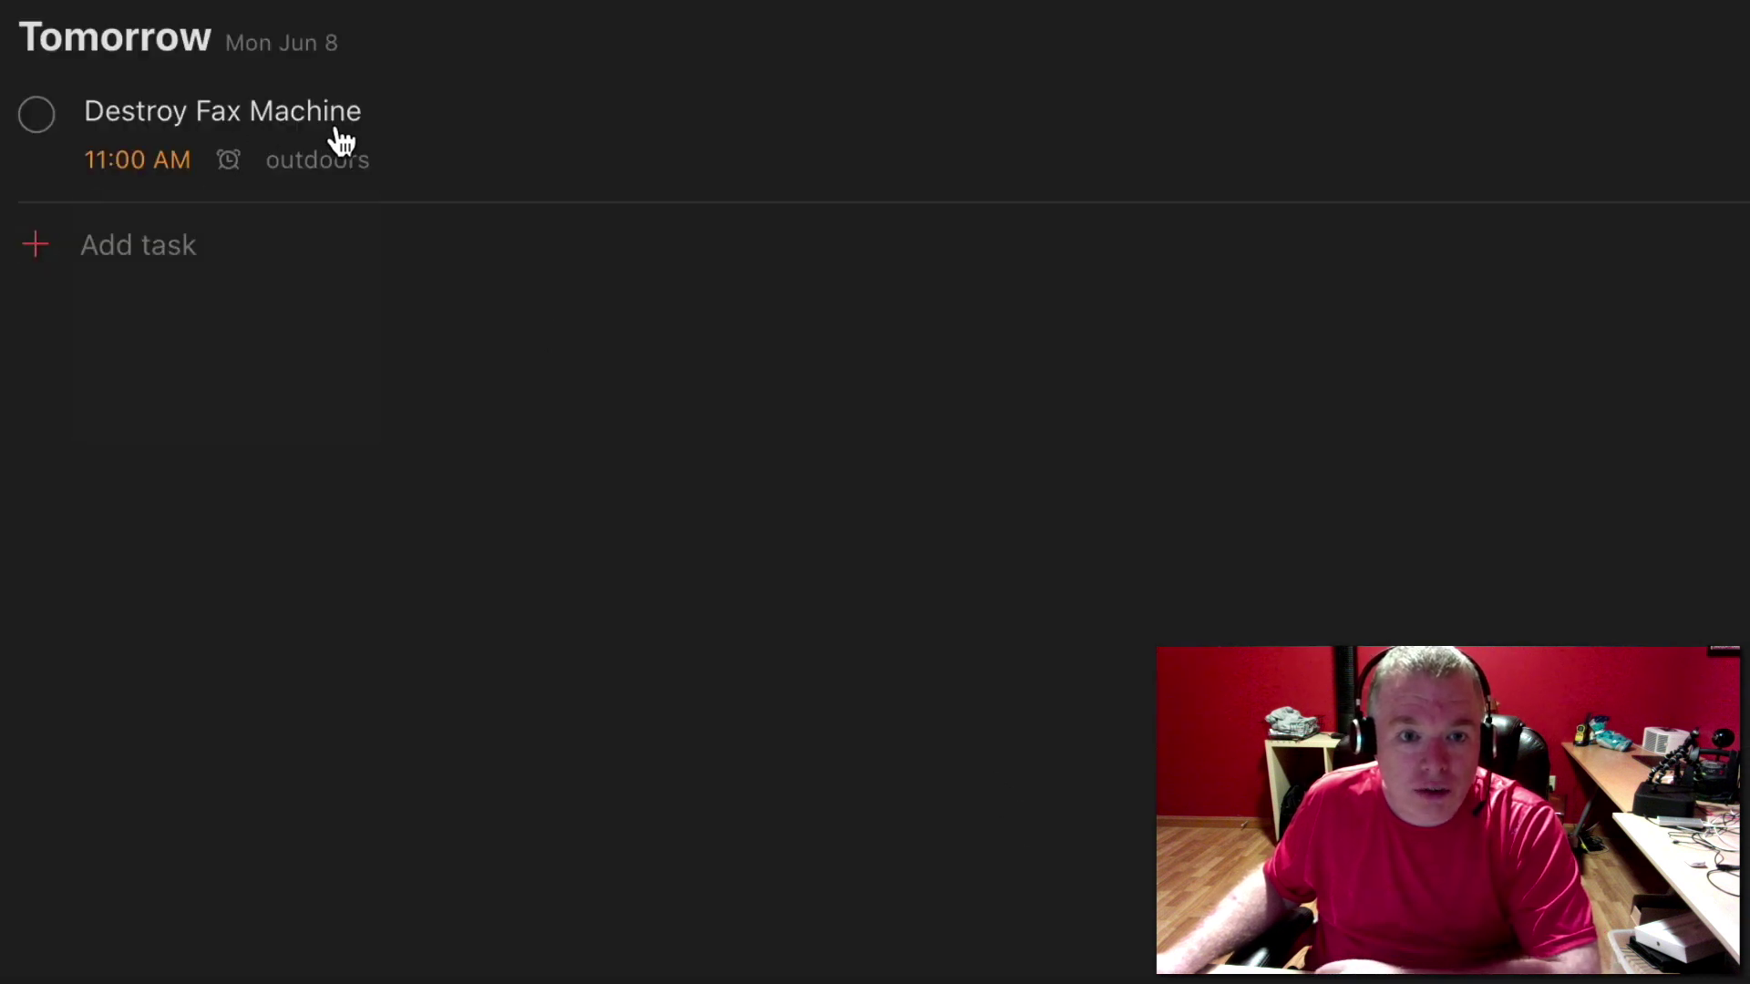
# - Cut the tomorrow before noon filter's query down to just 'tomorrow' and save it
pyautogui.moveTo(188, 164)
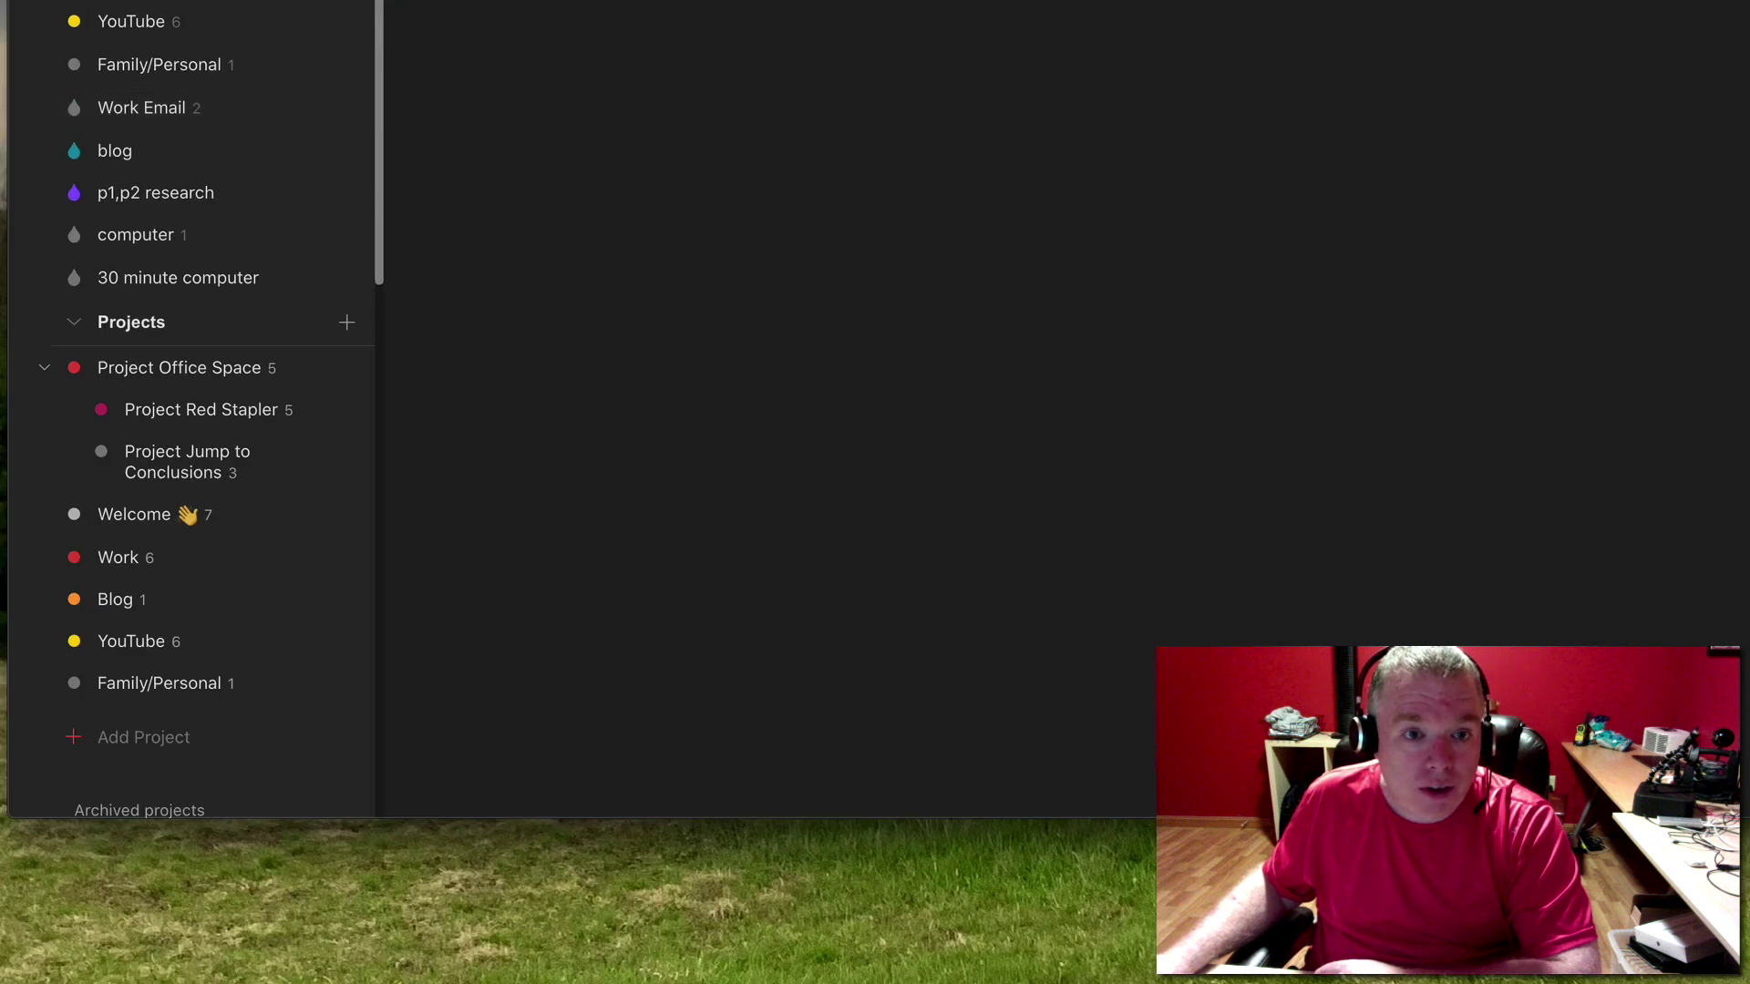
pyautogui.scroll(-10, 364, 401)
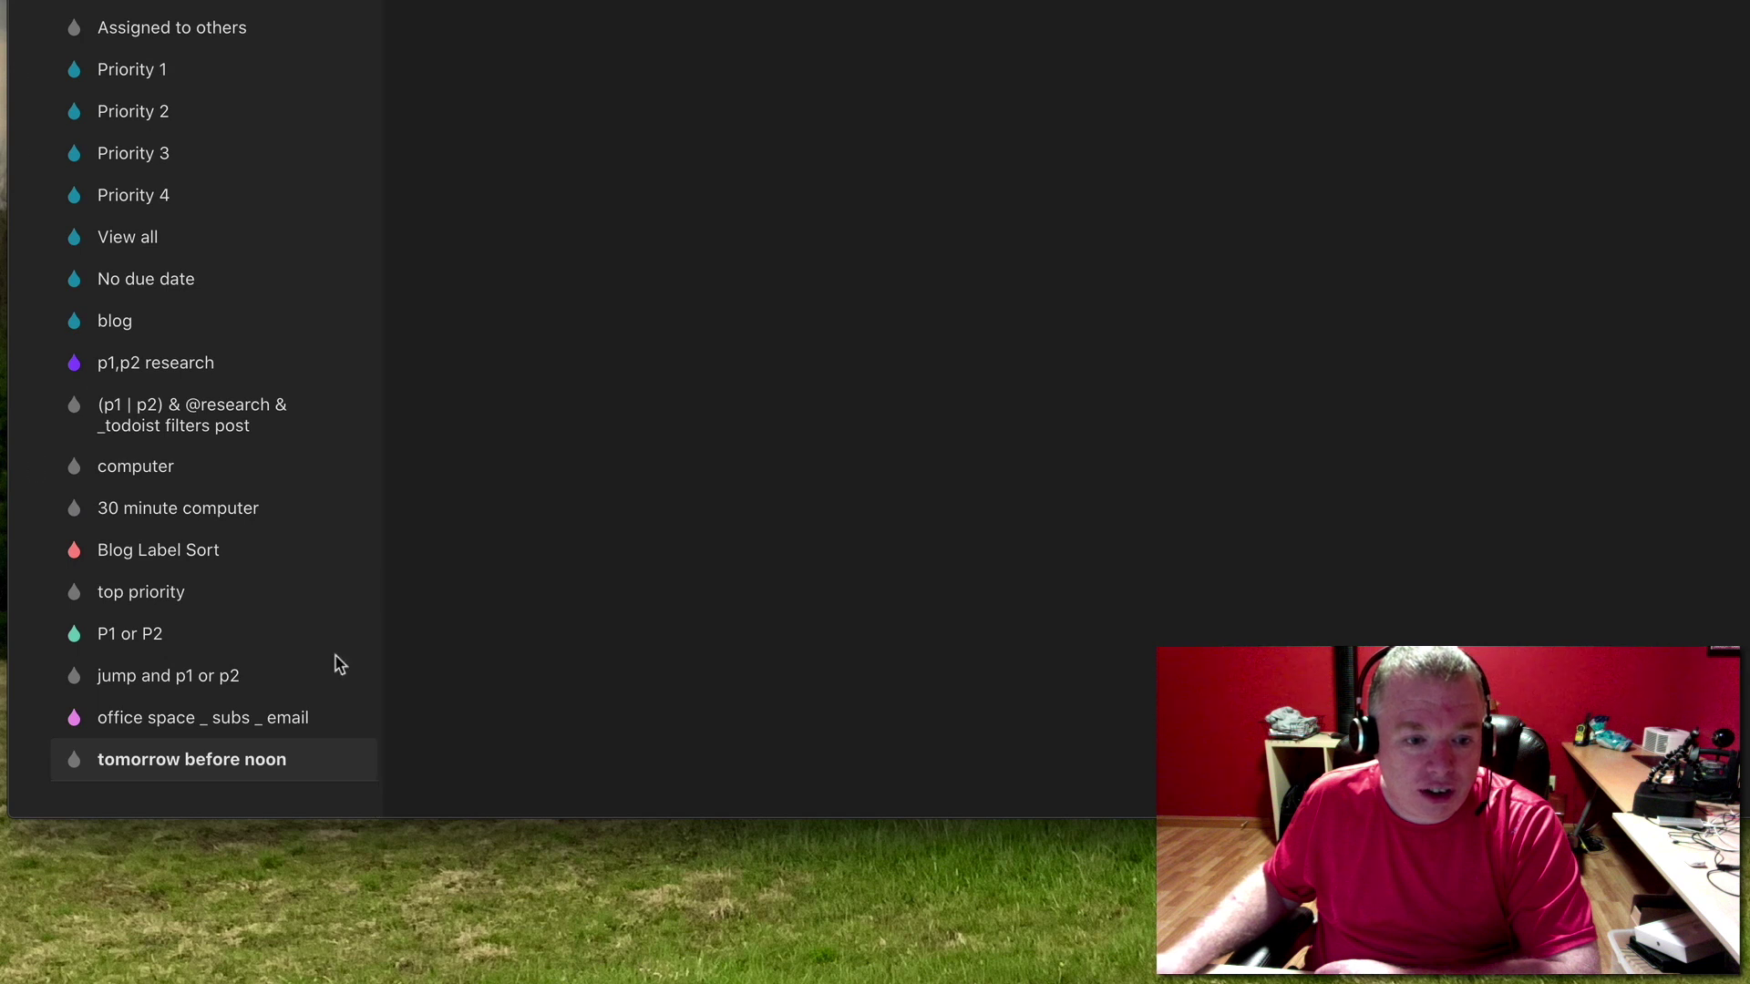
pyautogui.click(627, 603)
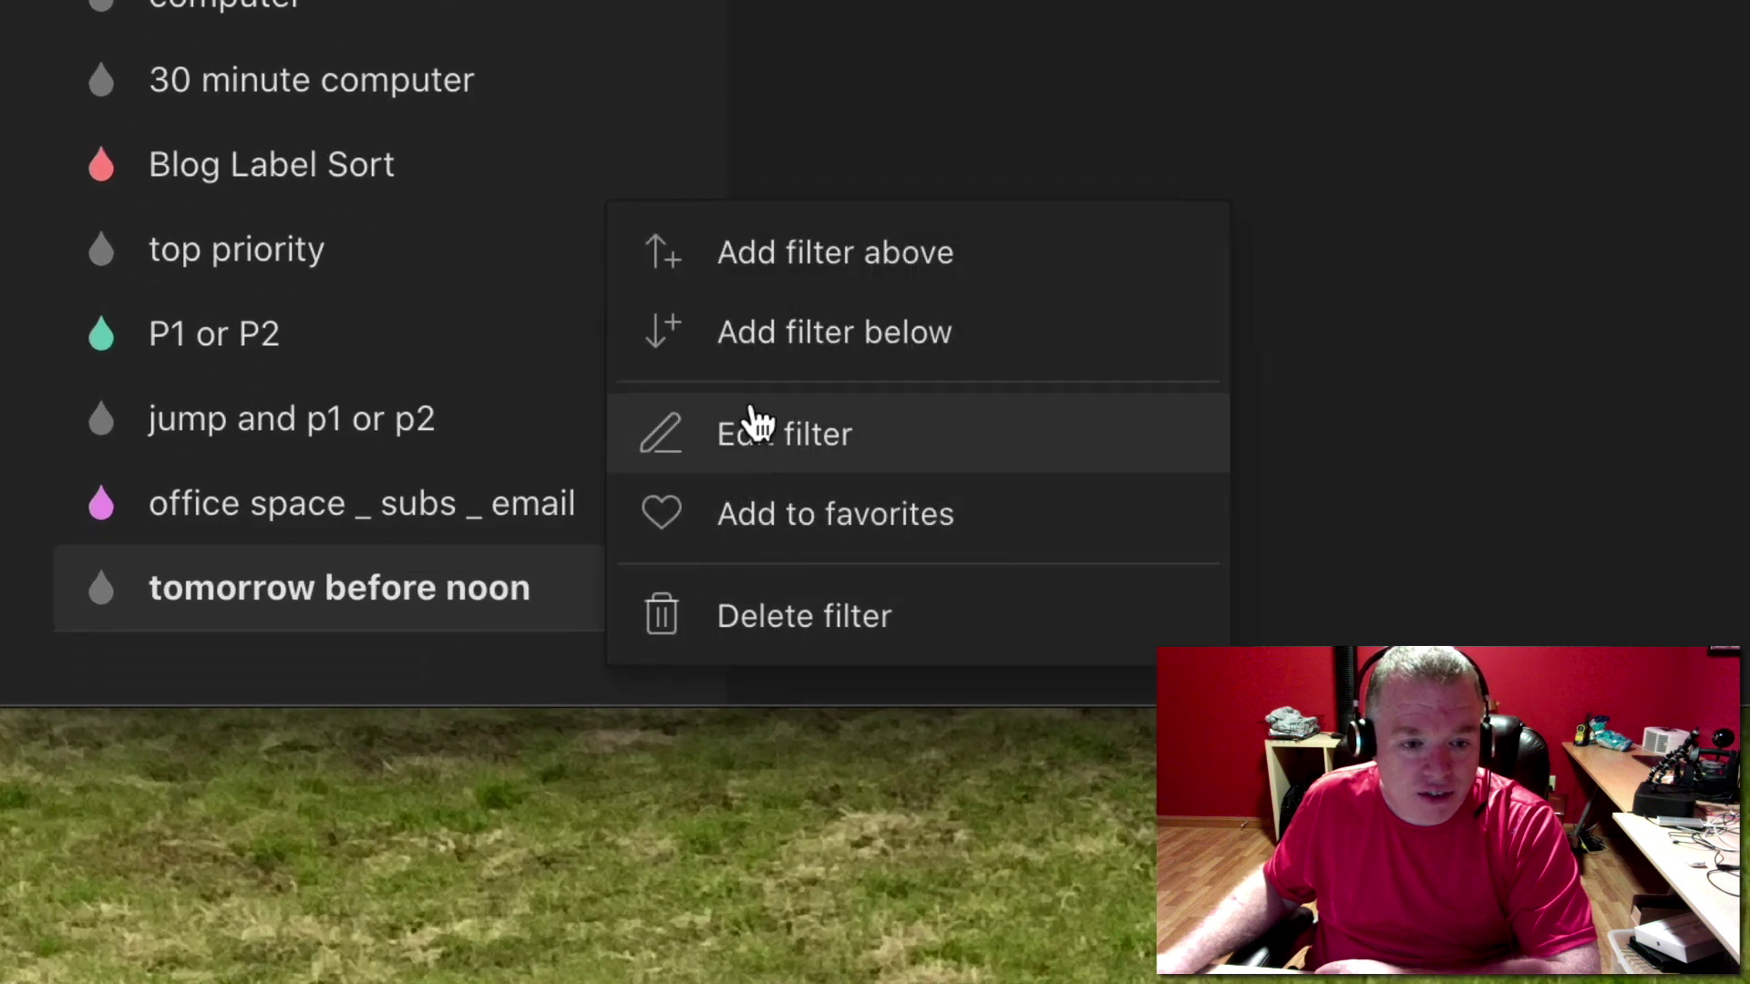
pyautogui.click(761, 430)
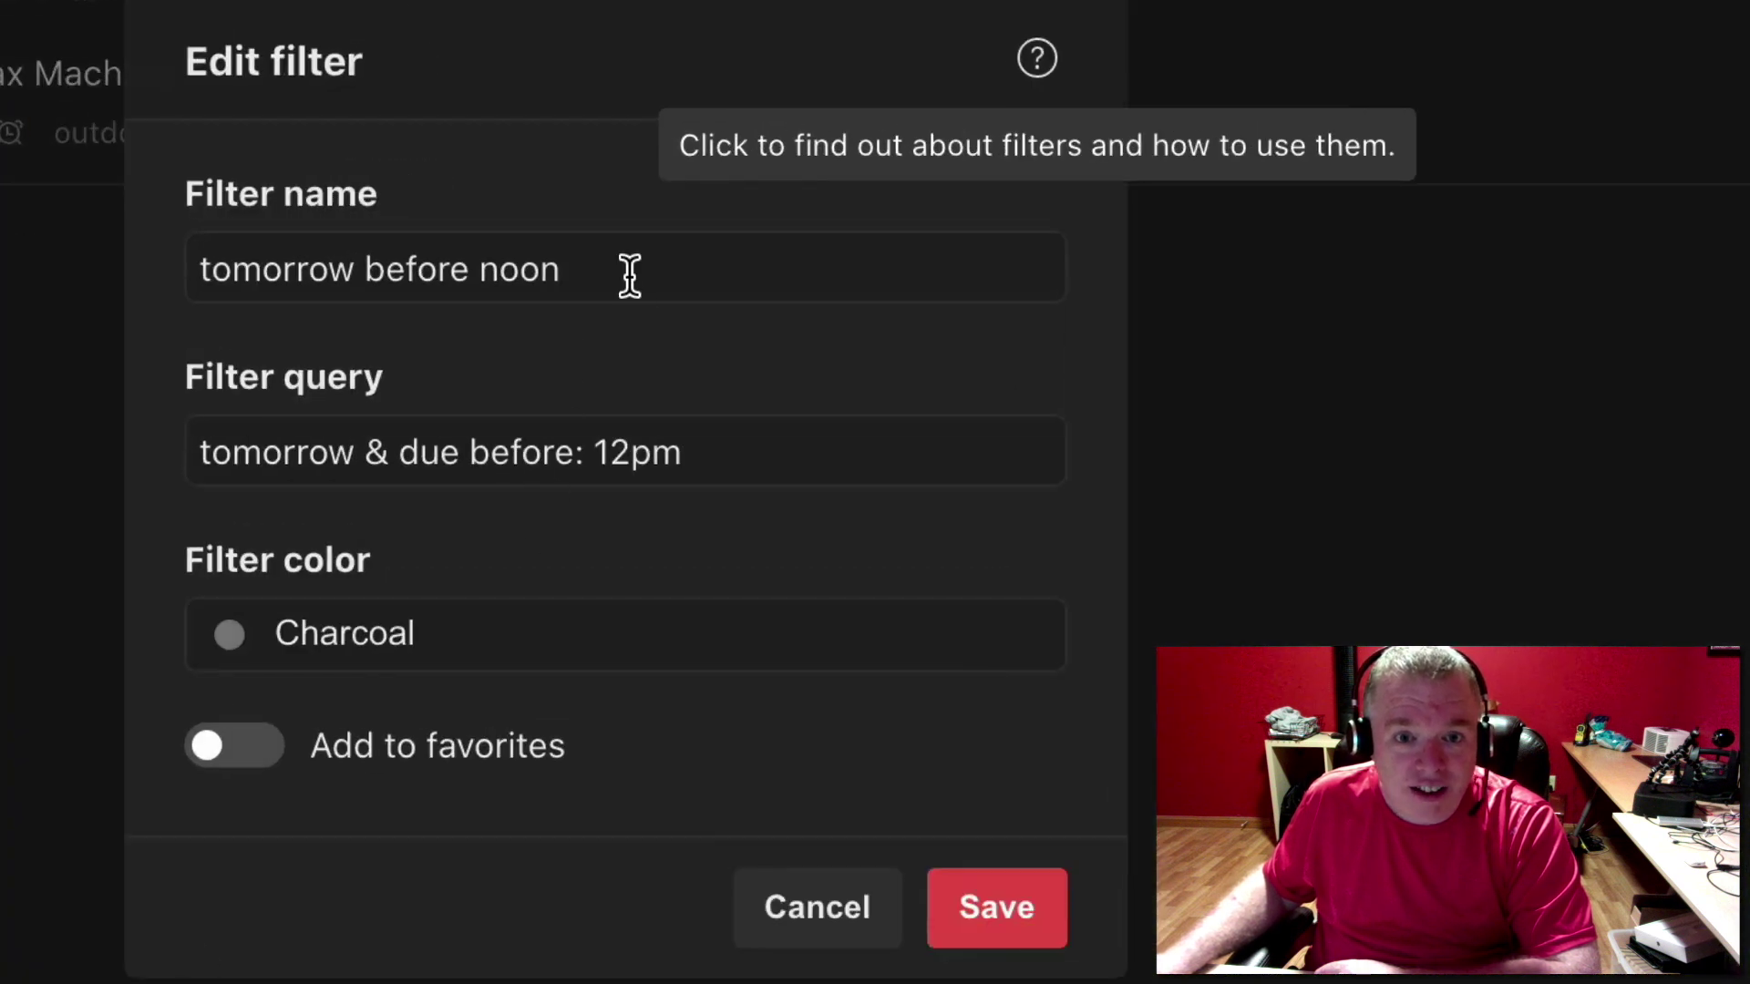
pyautogui.moveTo(717, 442); pyautogui.dragTo(367, 456)
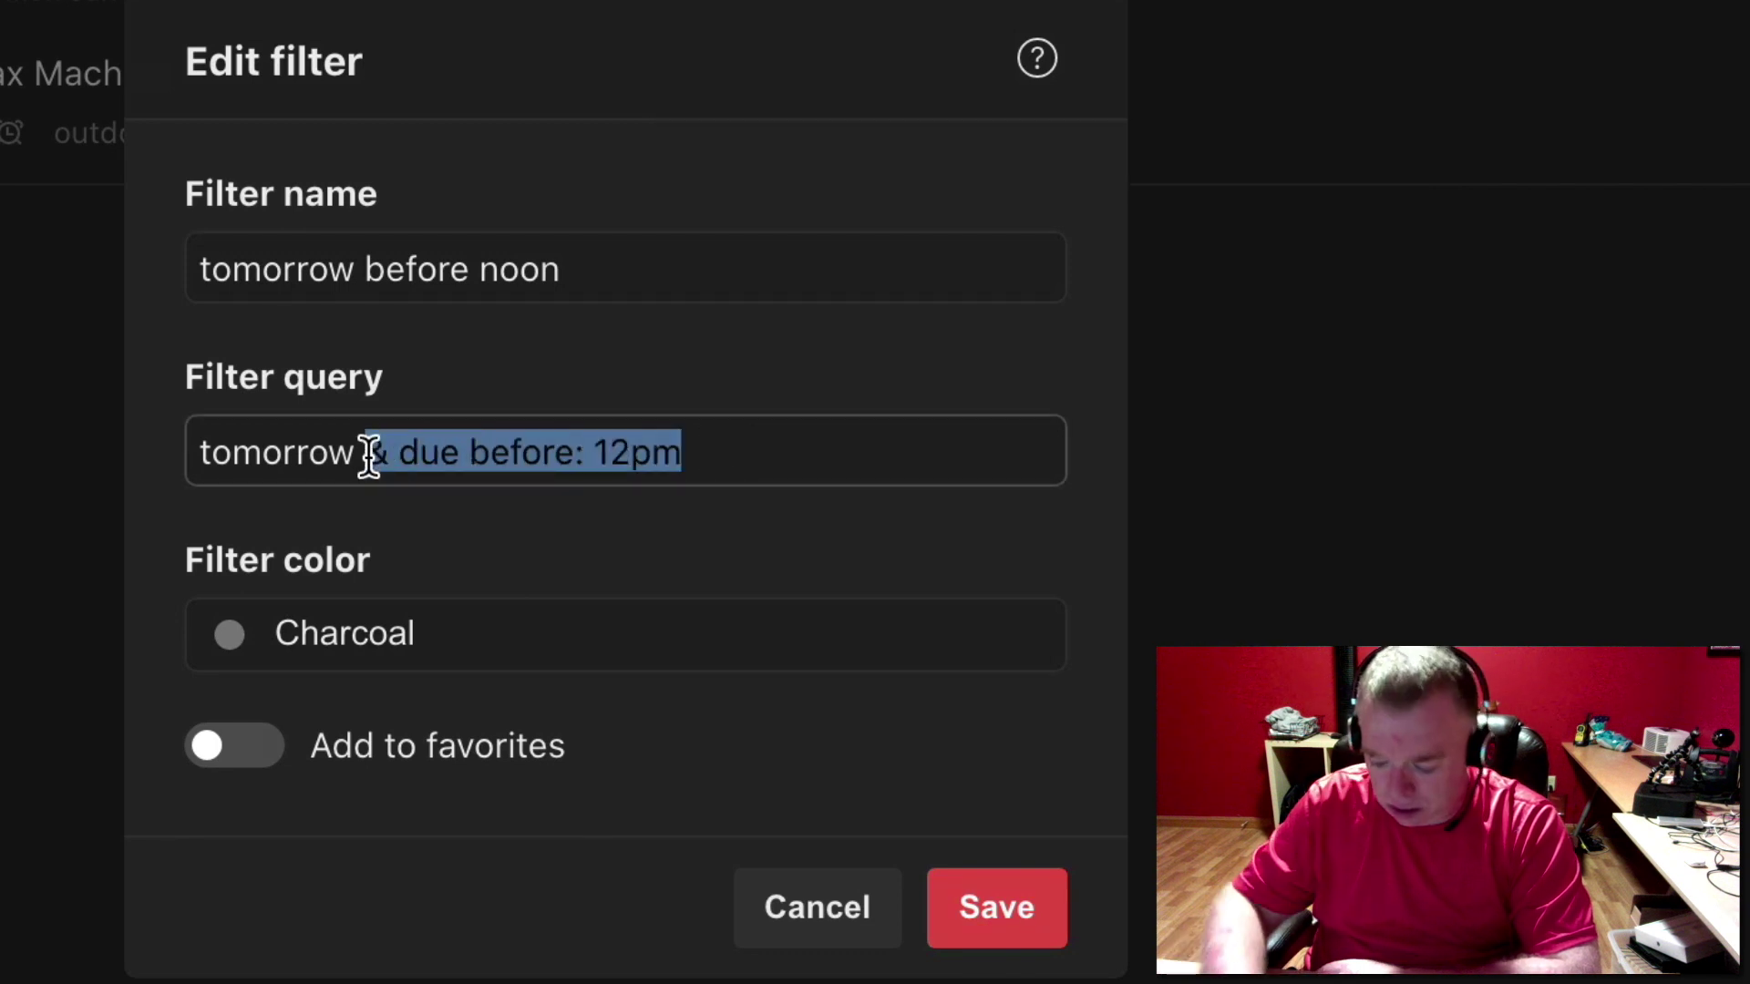
pyautogui.press('BackSpace')
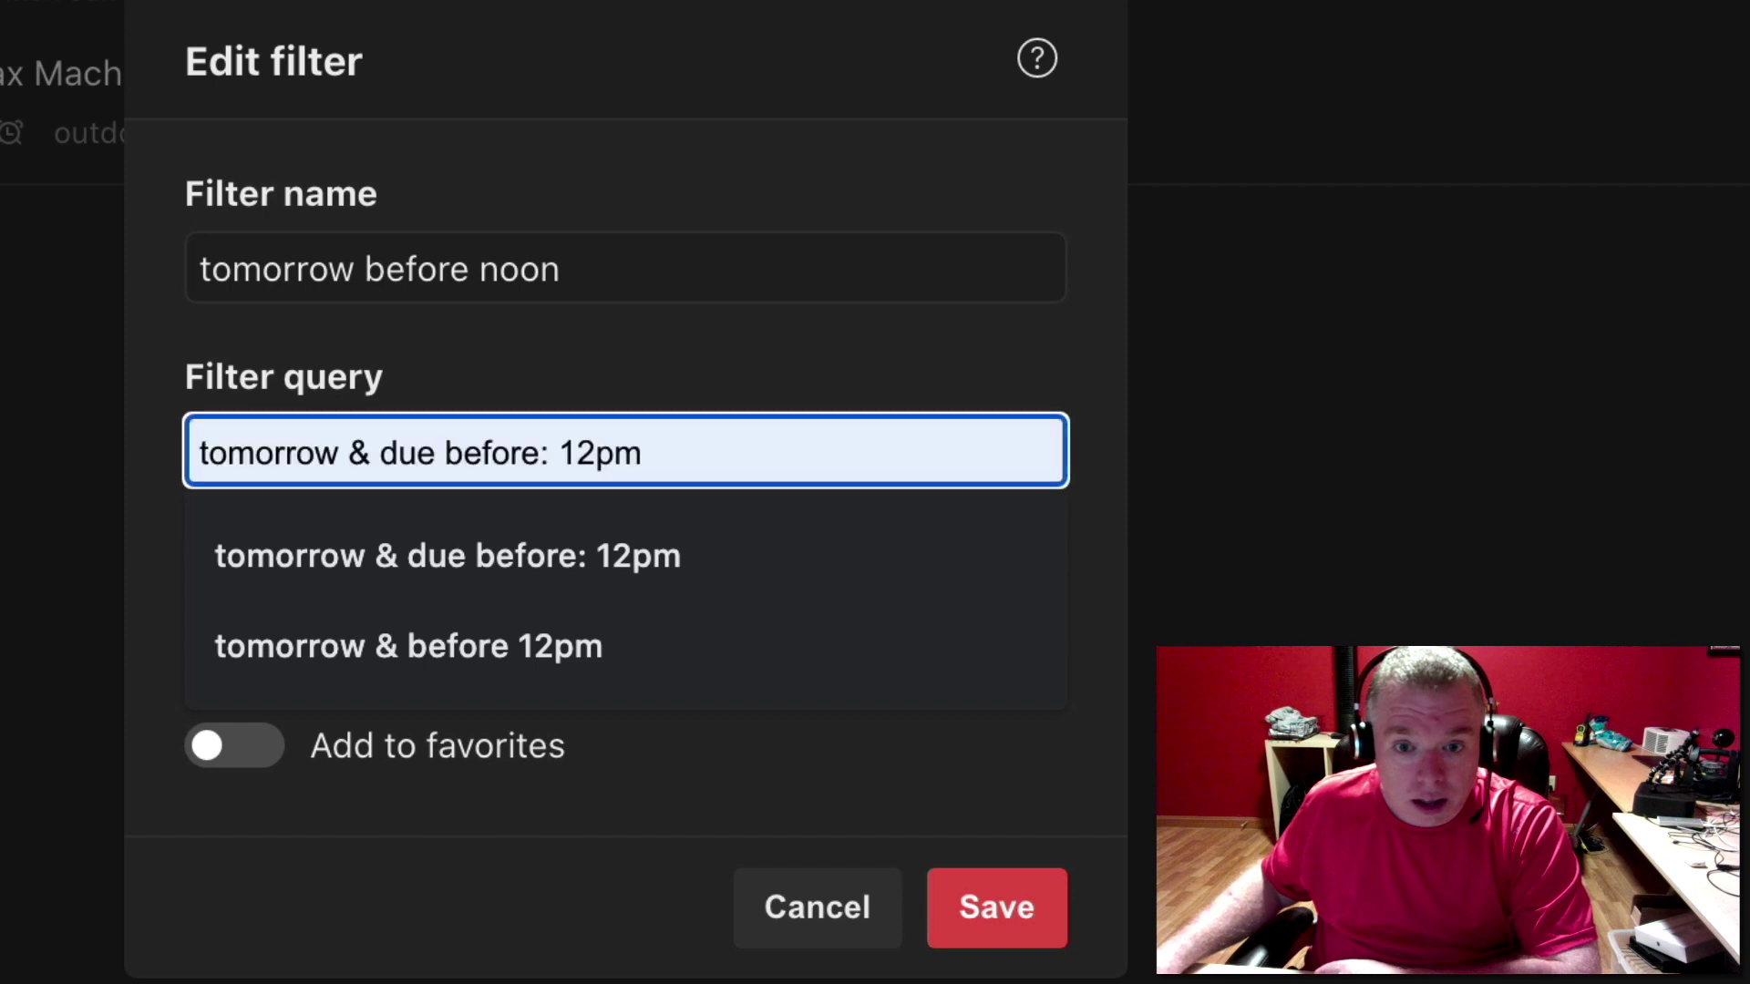
pyautogui.click(1002, 922)
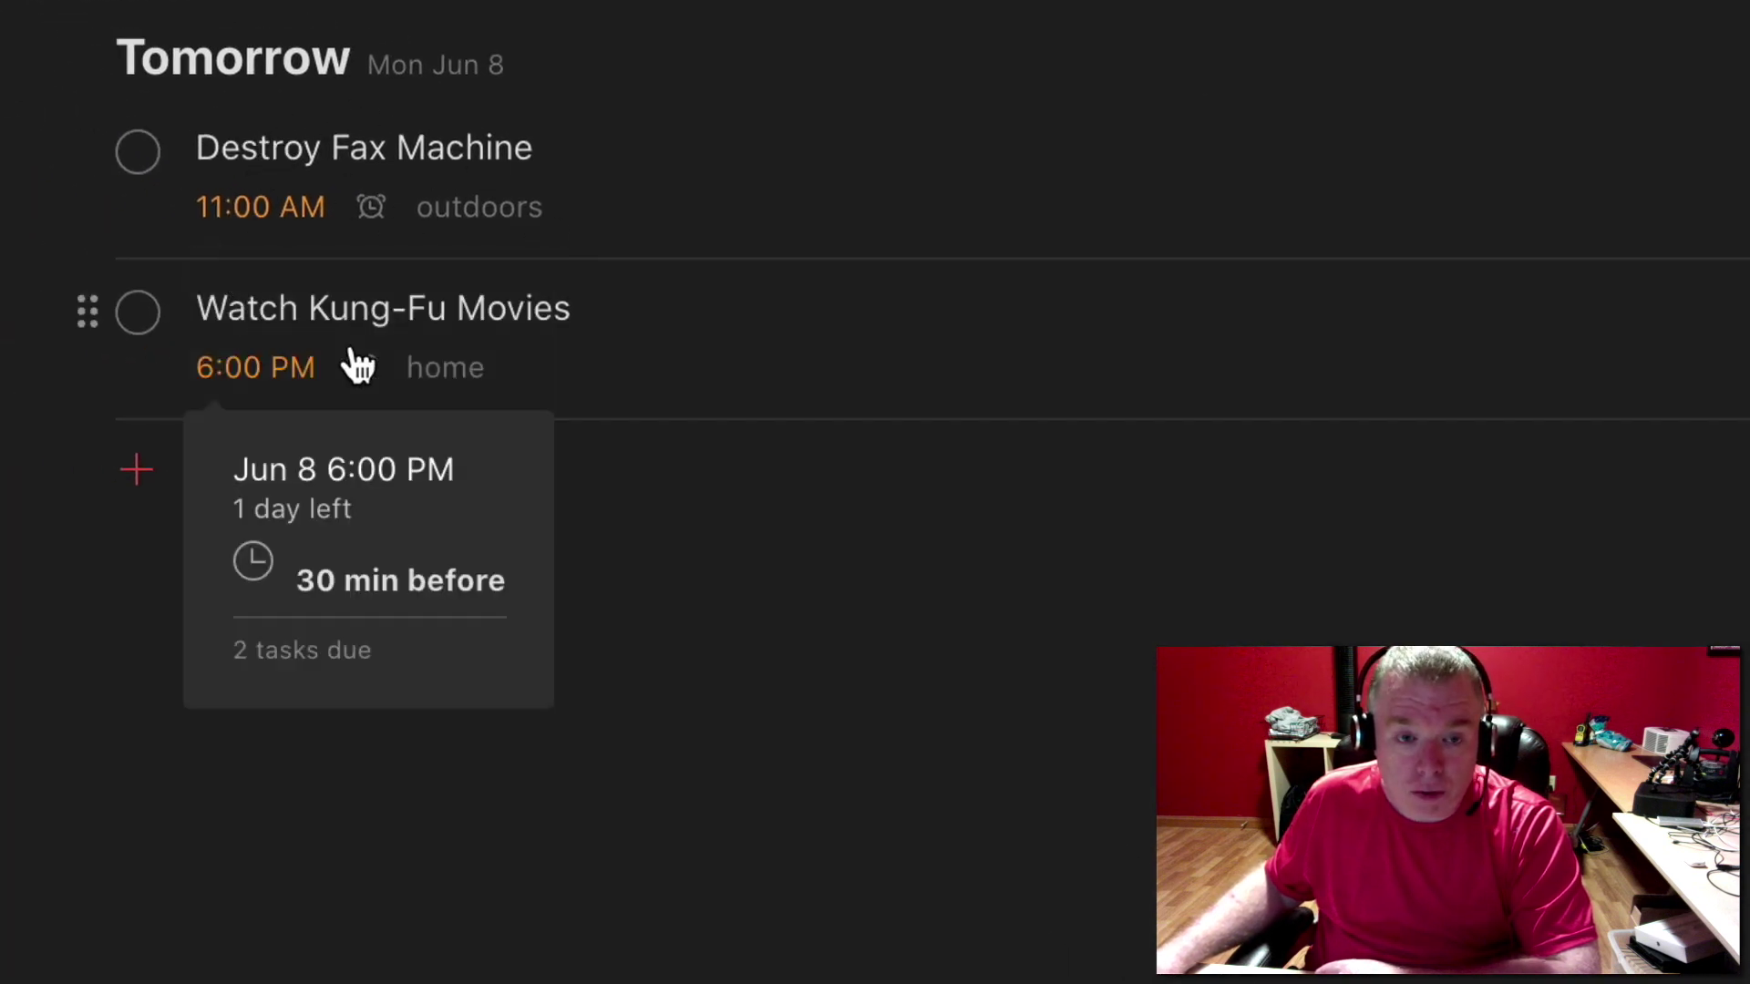
pyautogui.moveTo(205, 230)
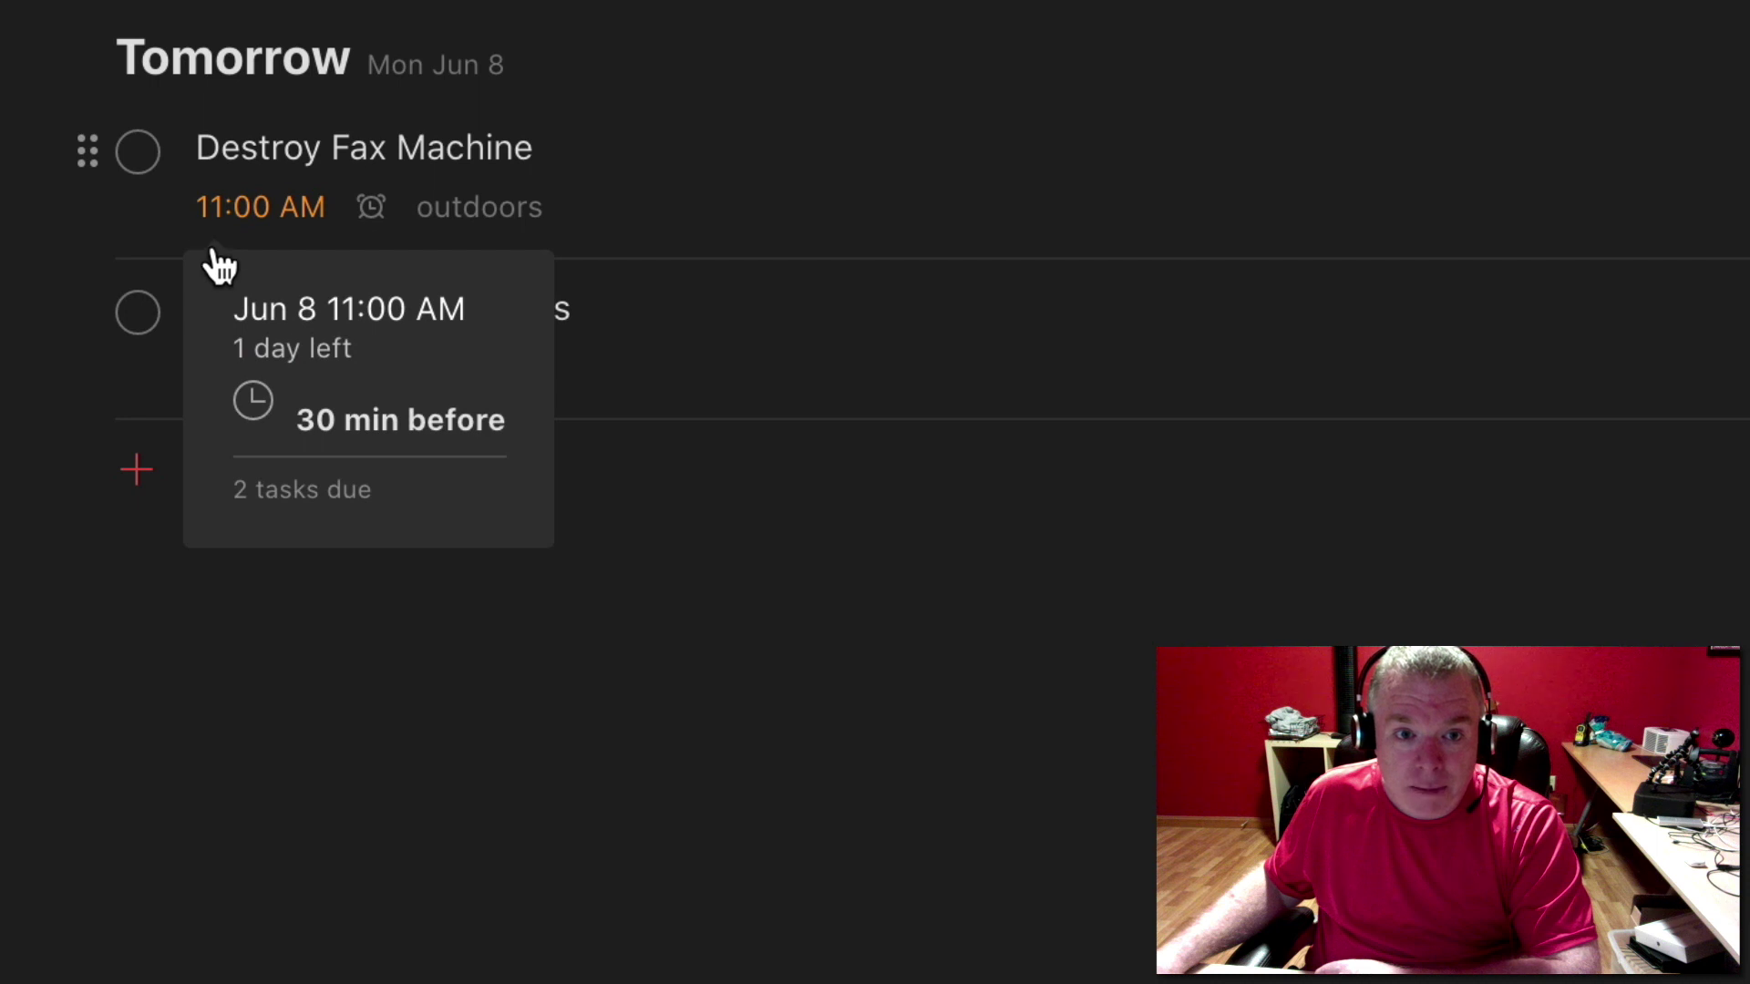
pyautogui.moveTo(219, 369)
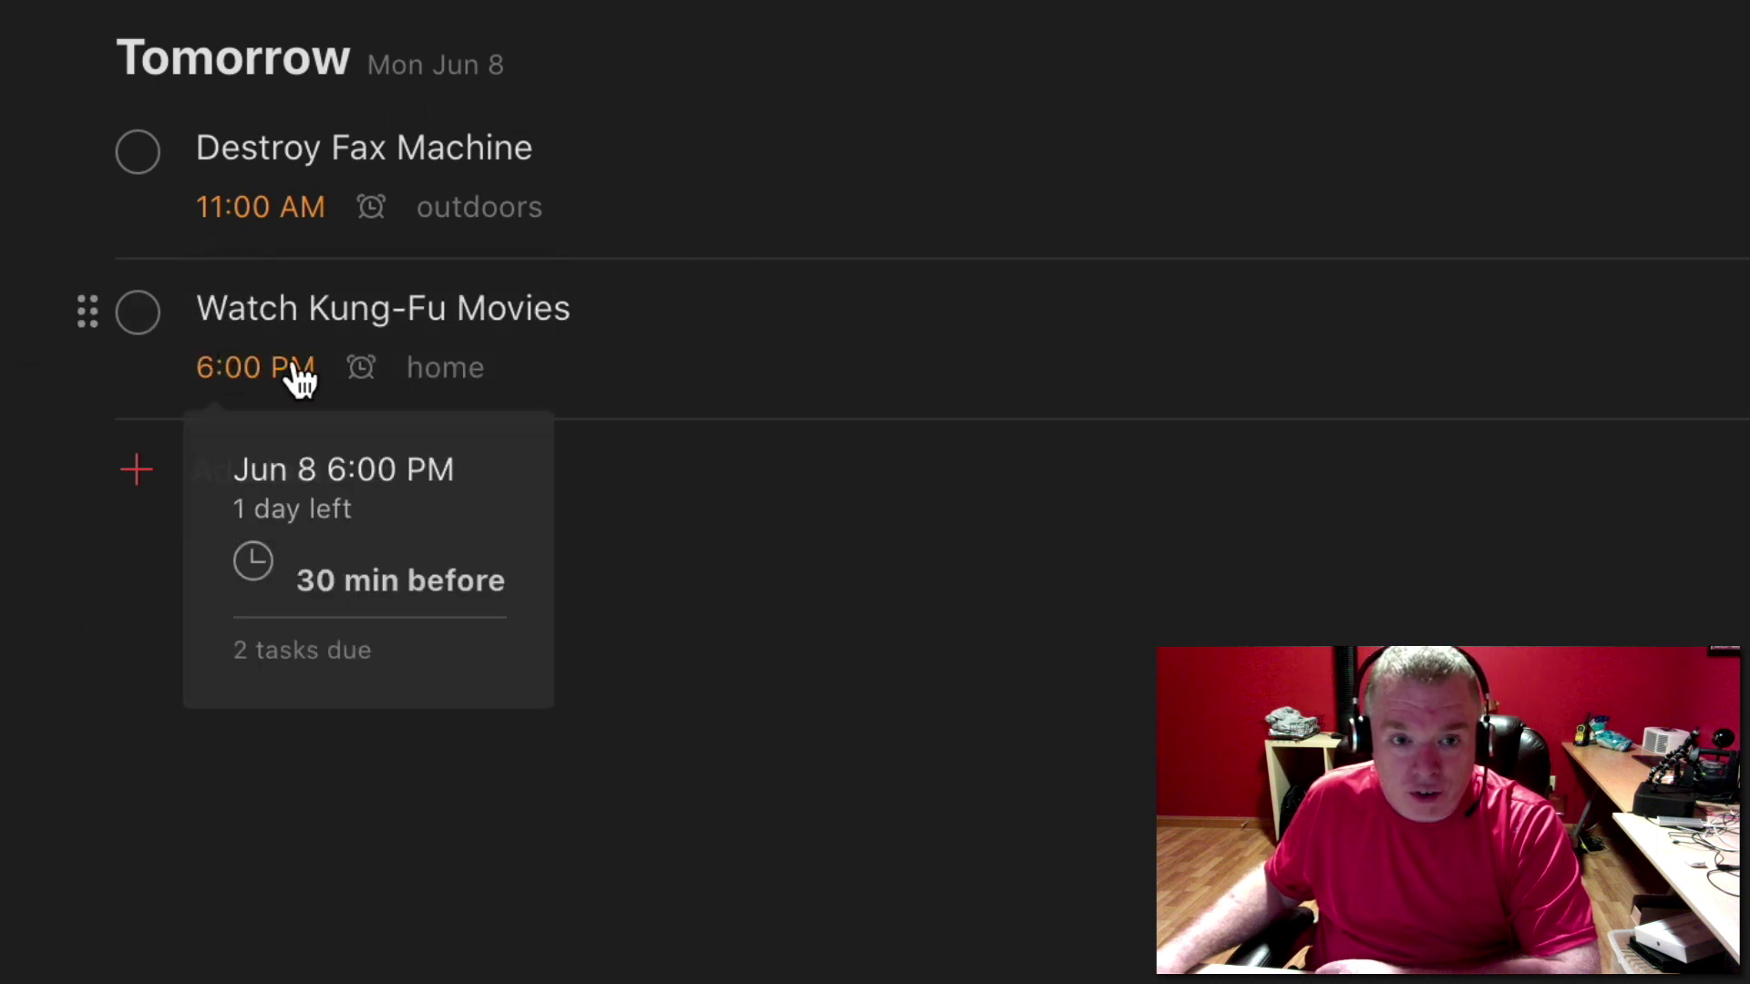
pyautogui.moveTo(291, 374)
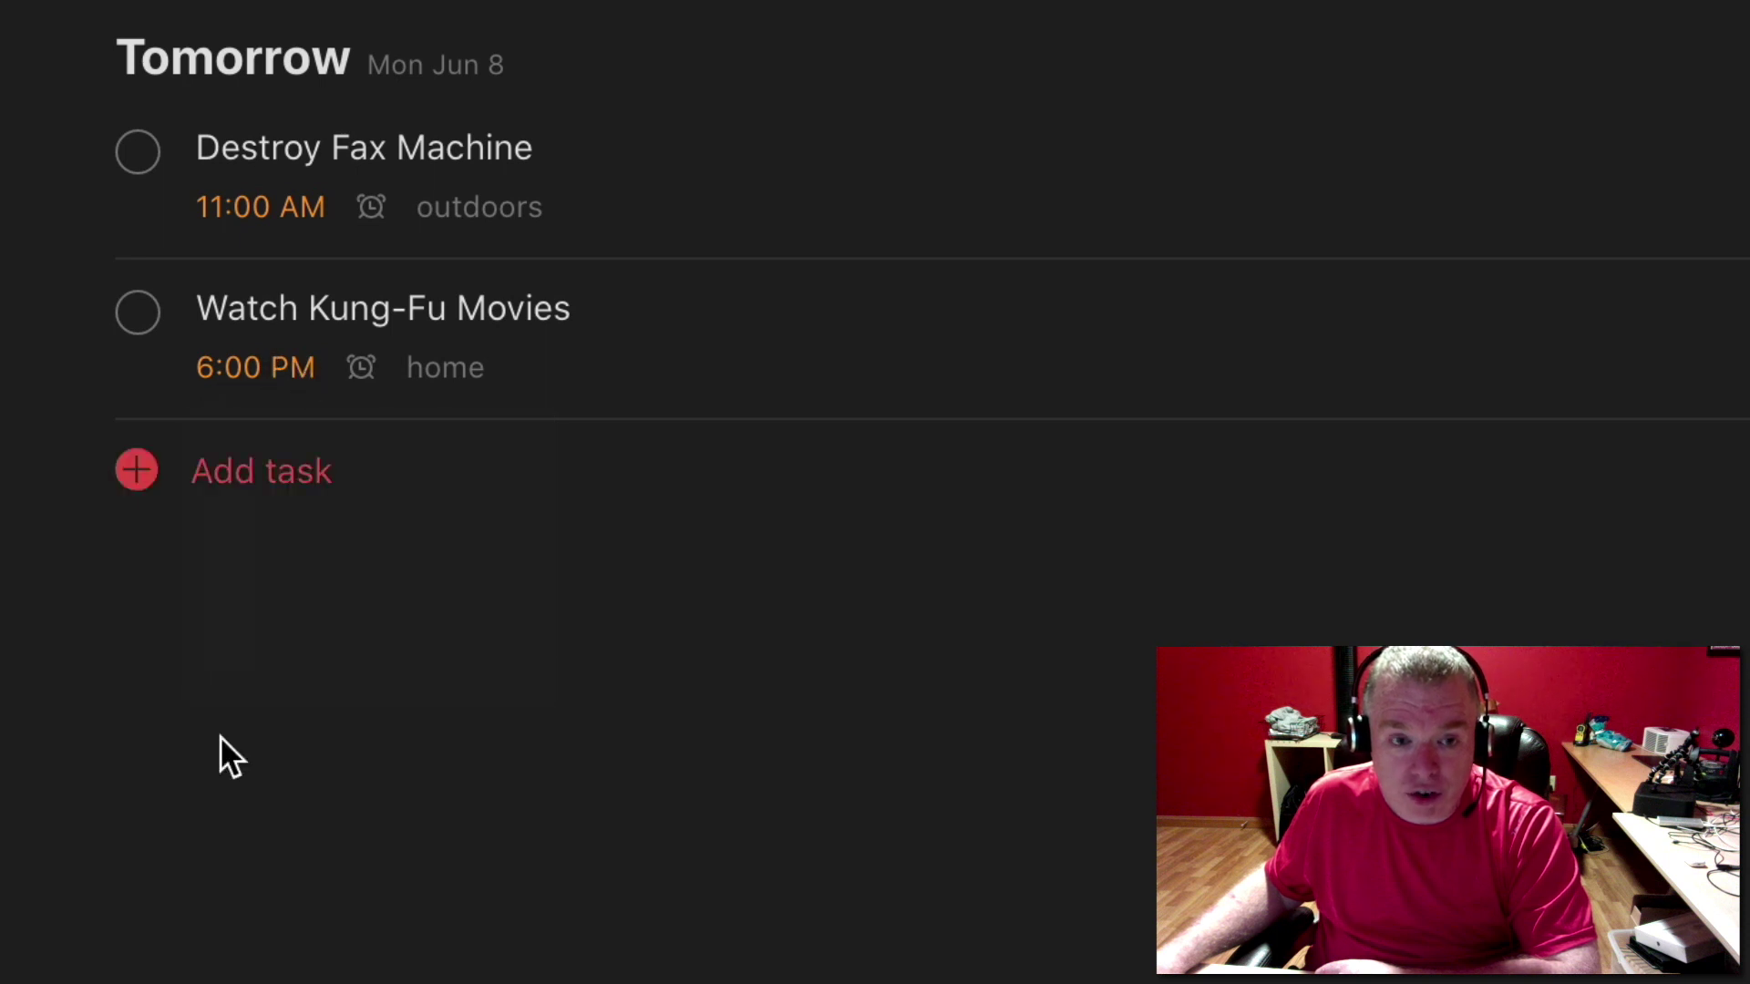
# - Change the tomorrow before noon filter's query back to 'tomorrow & due before: 12pm' and save
pyautogui.click(473, 820)
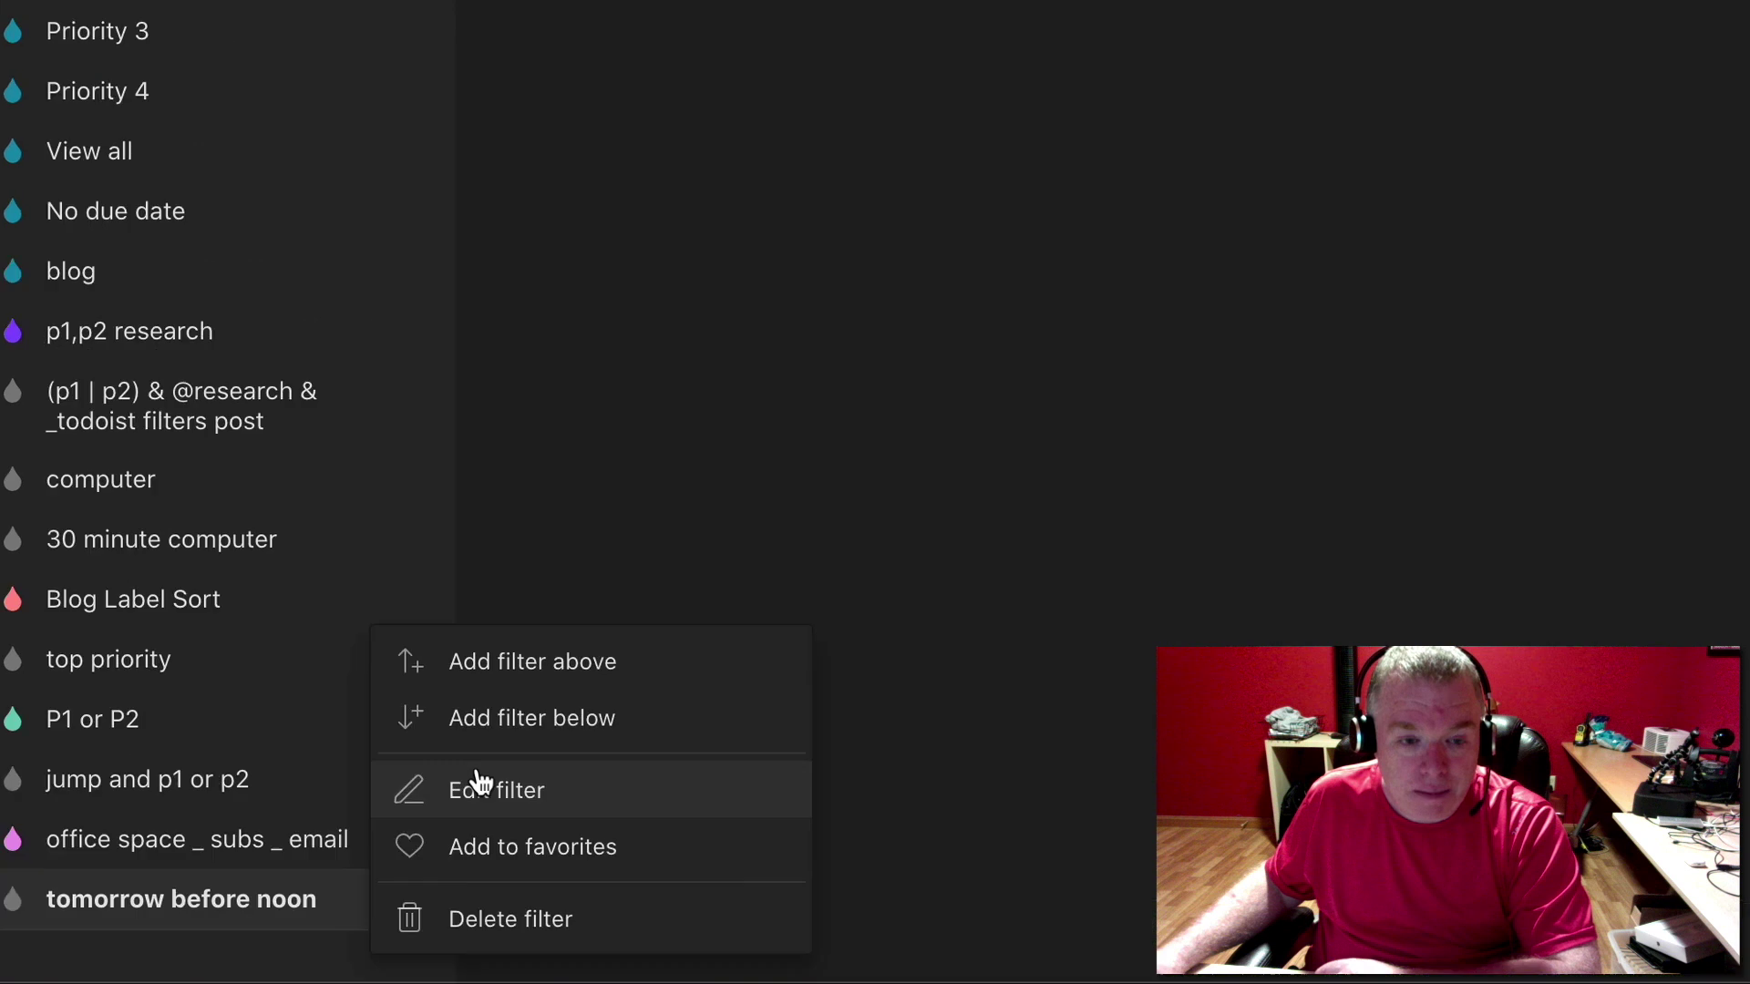
pyautogui.click(558, 714)
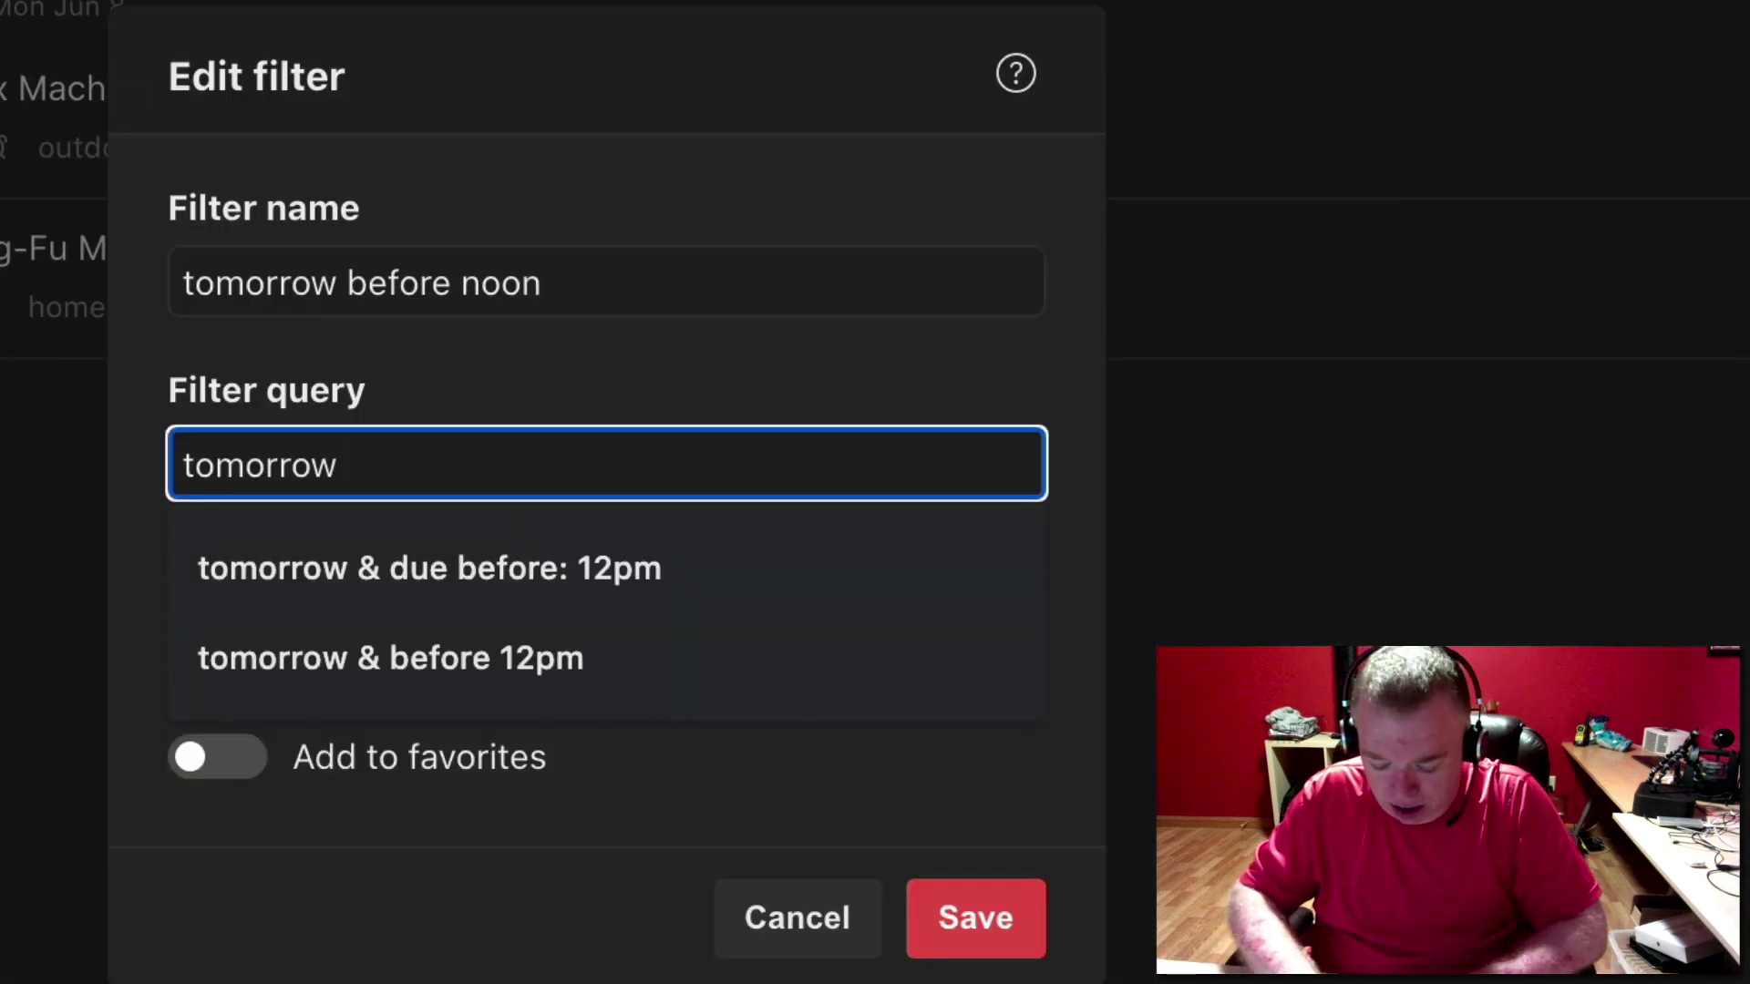
pyautogui.write('& due before: 12pm')
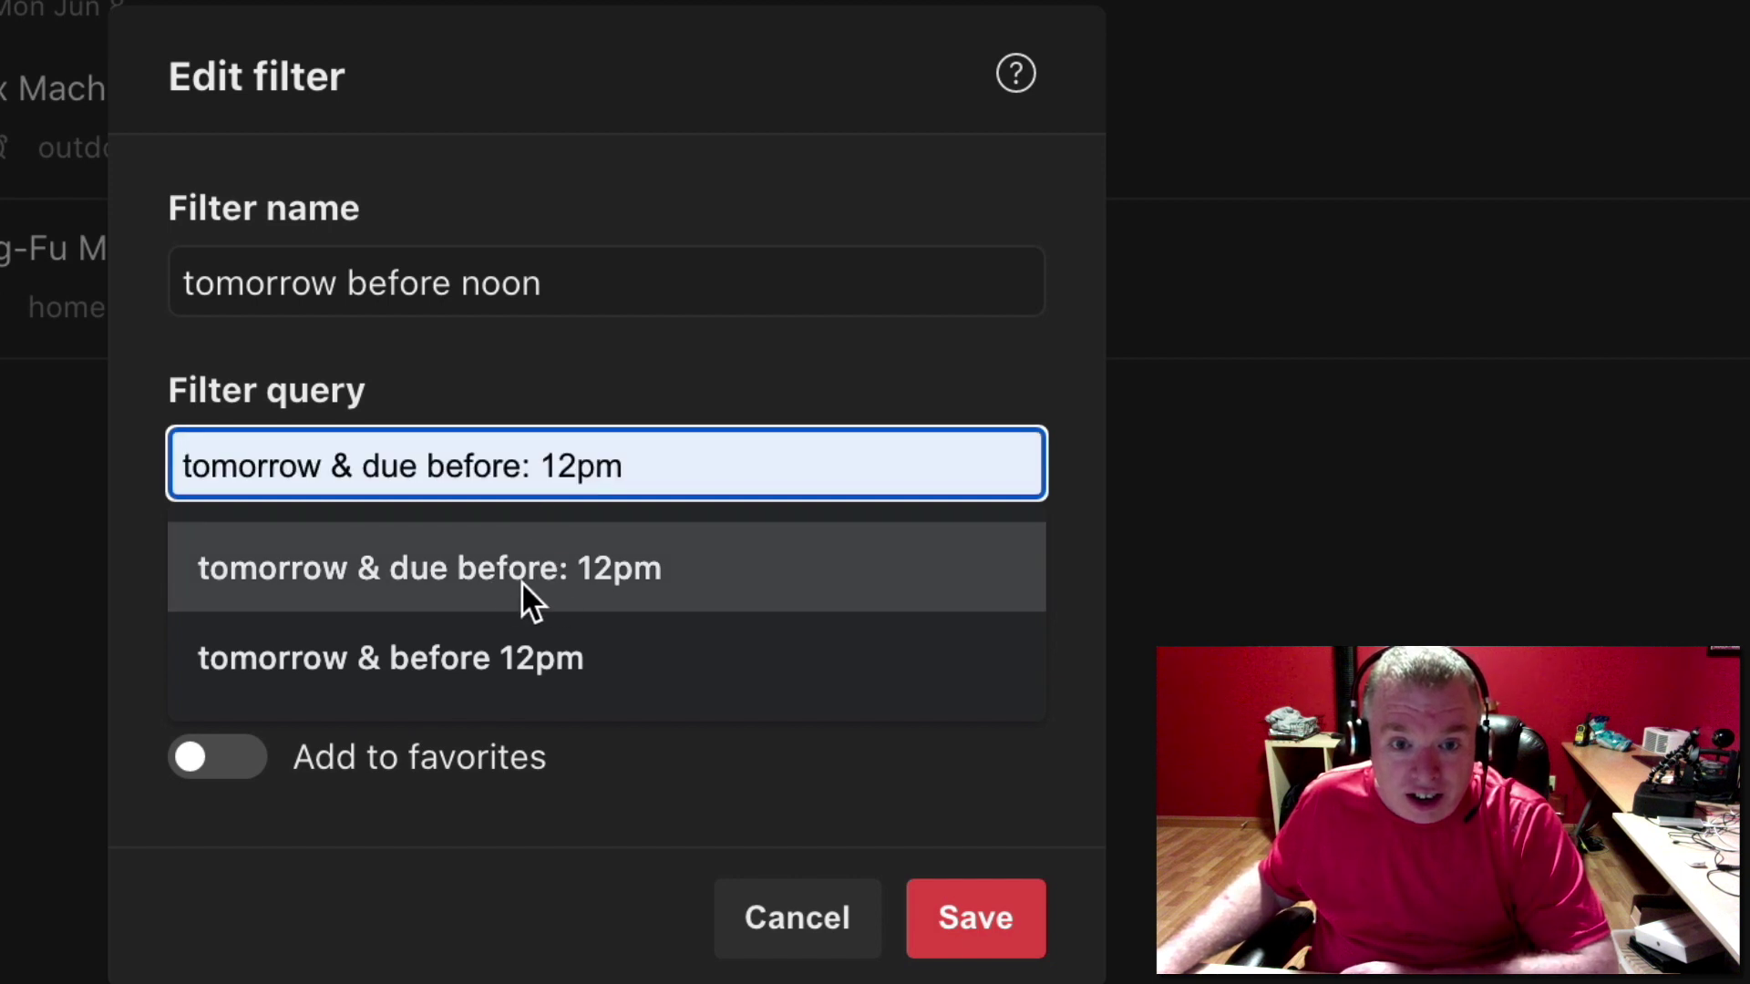
pyautogui.click(521, 581)
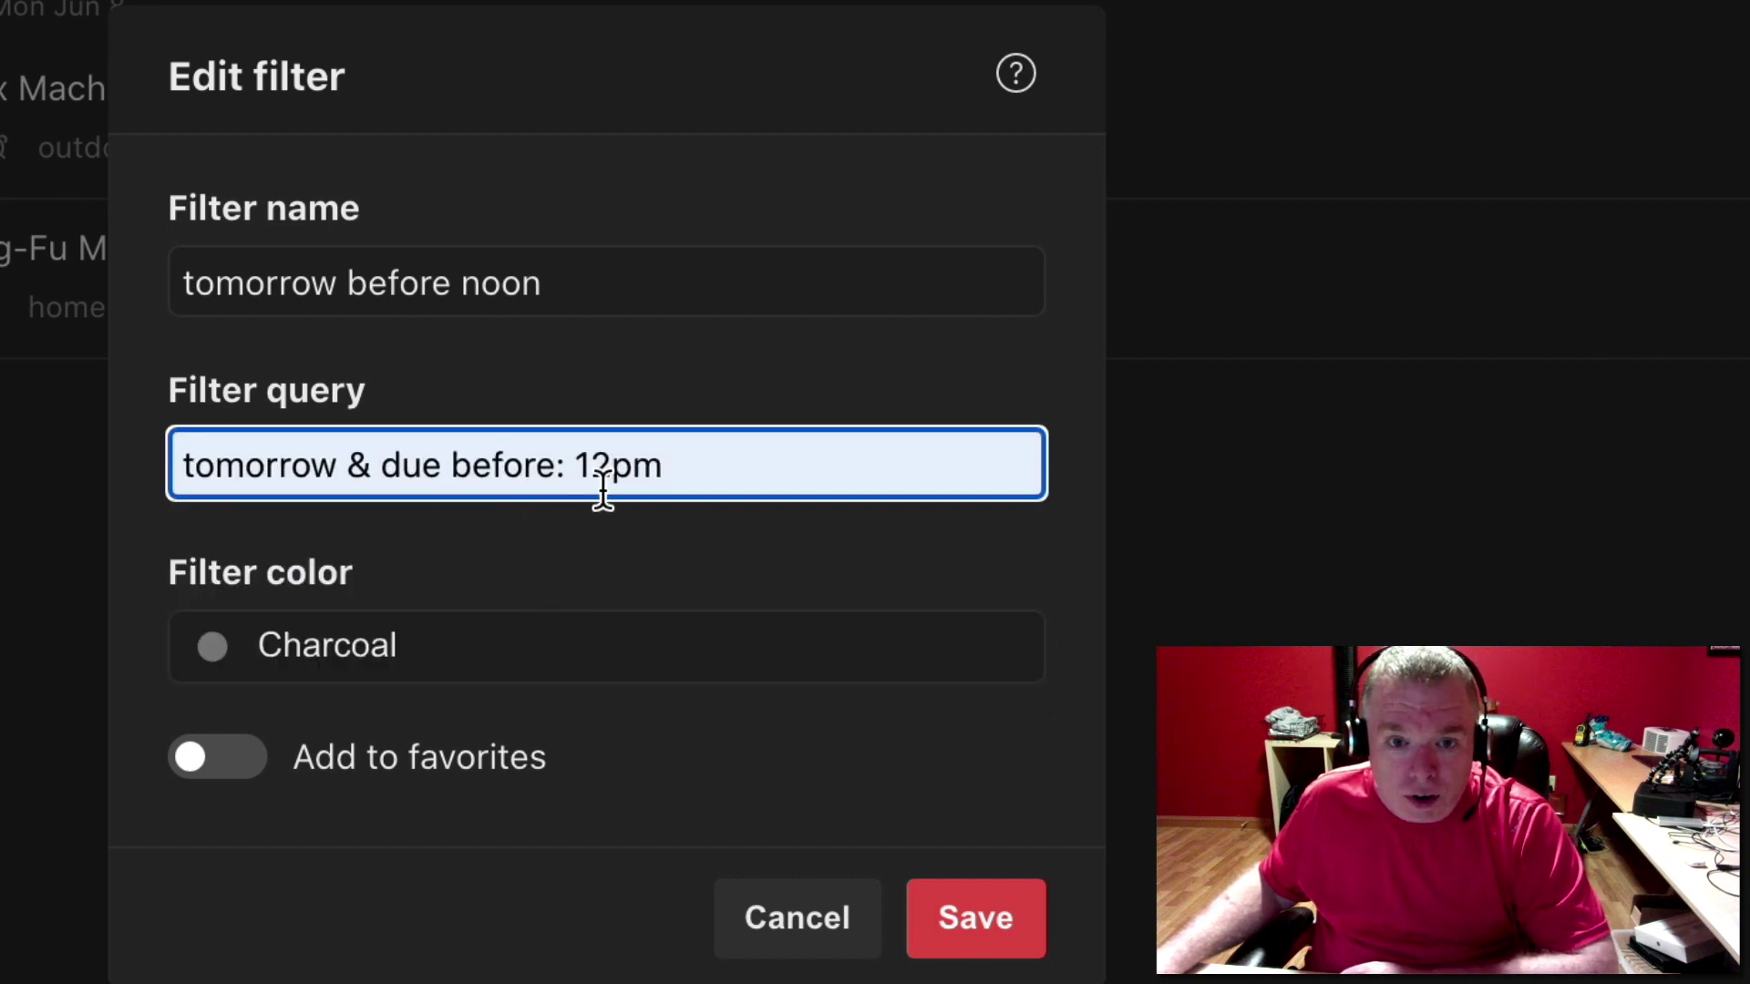
pyautogui.click(972, 917)
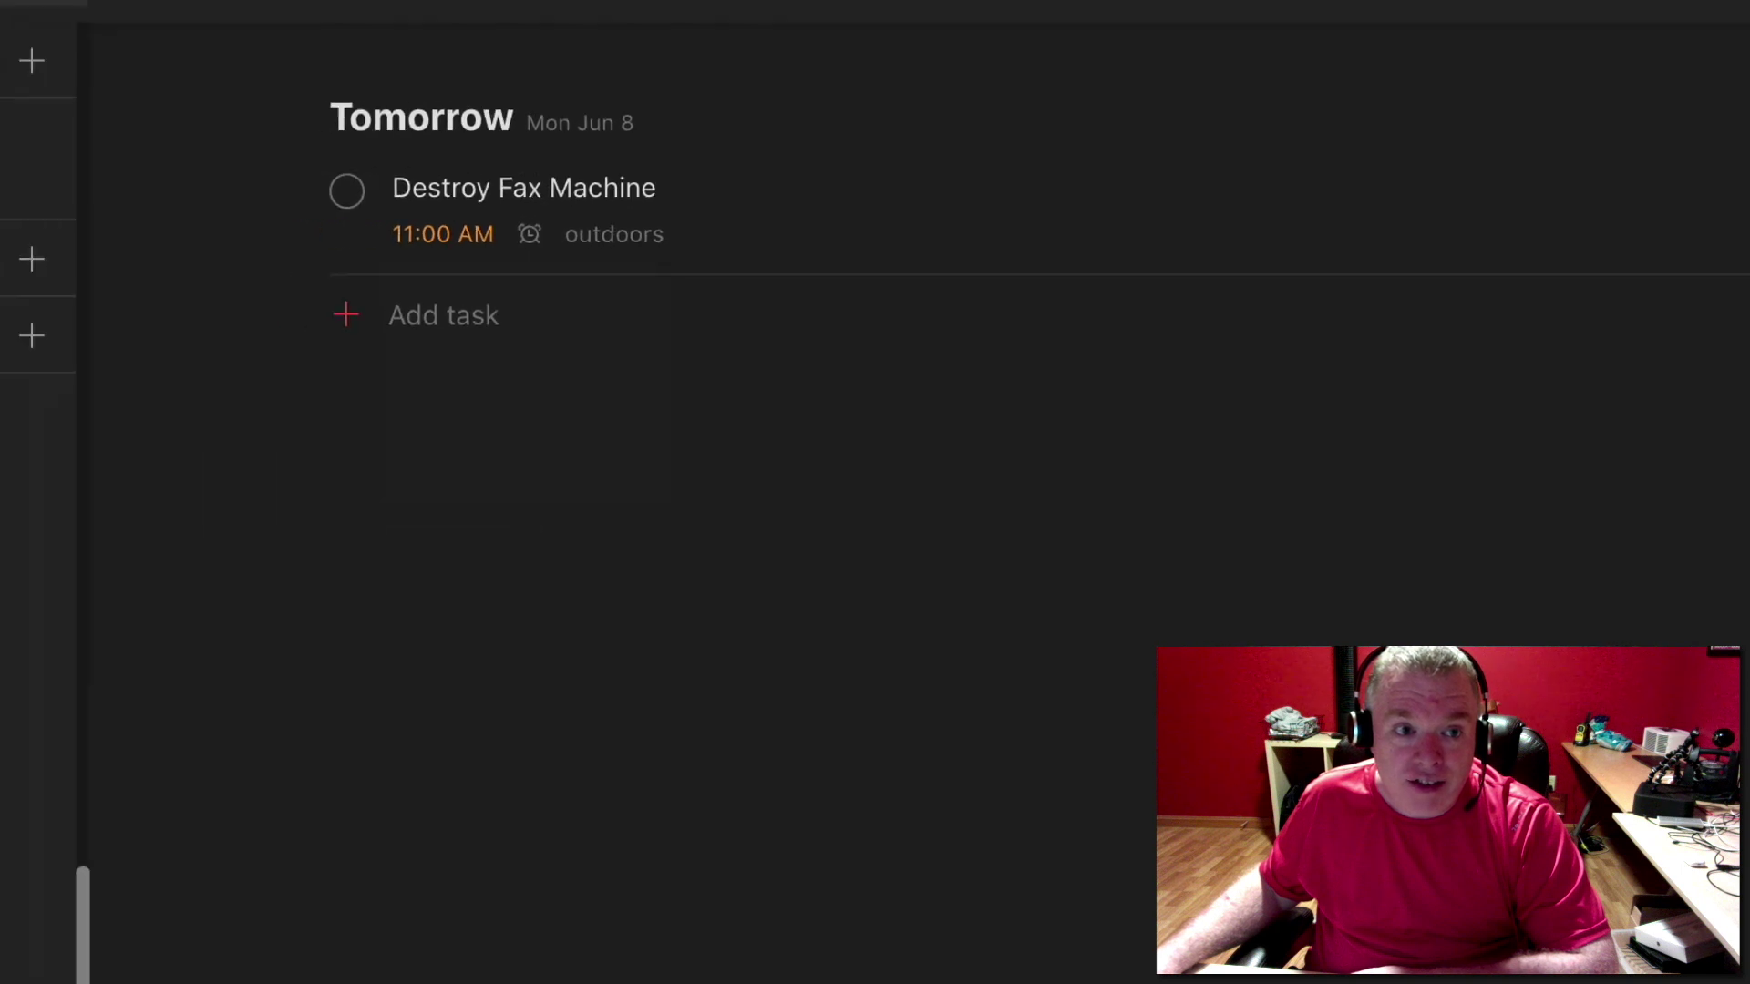
# - Show Project Office Space's tasks, then start a new saved filter from the sidebar's Filters section
pyautogui.scroll(3, 290, 604)
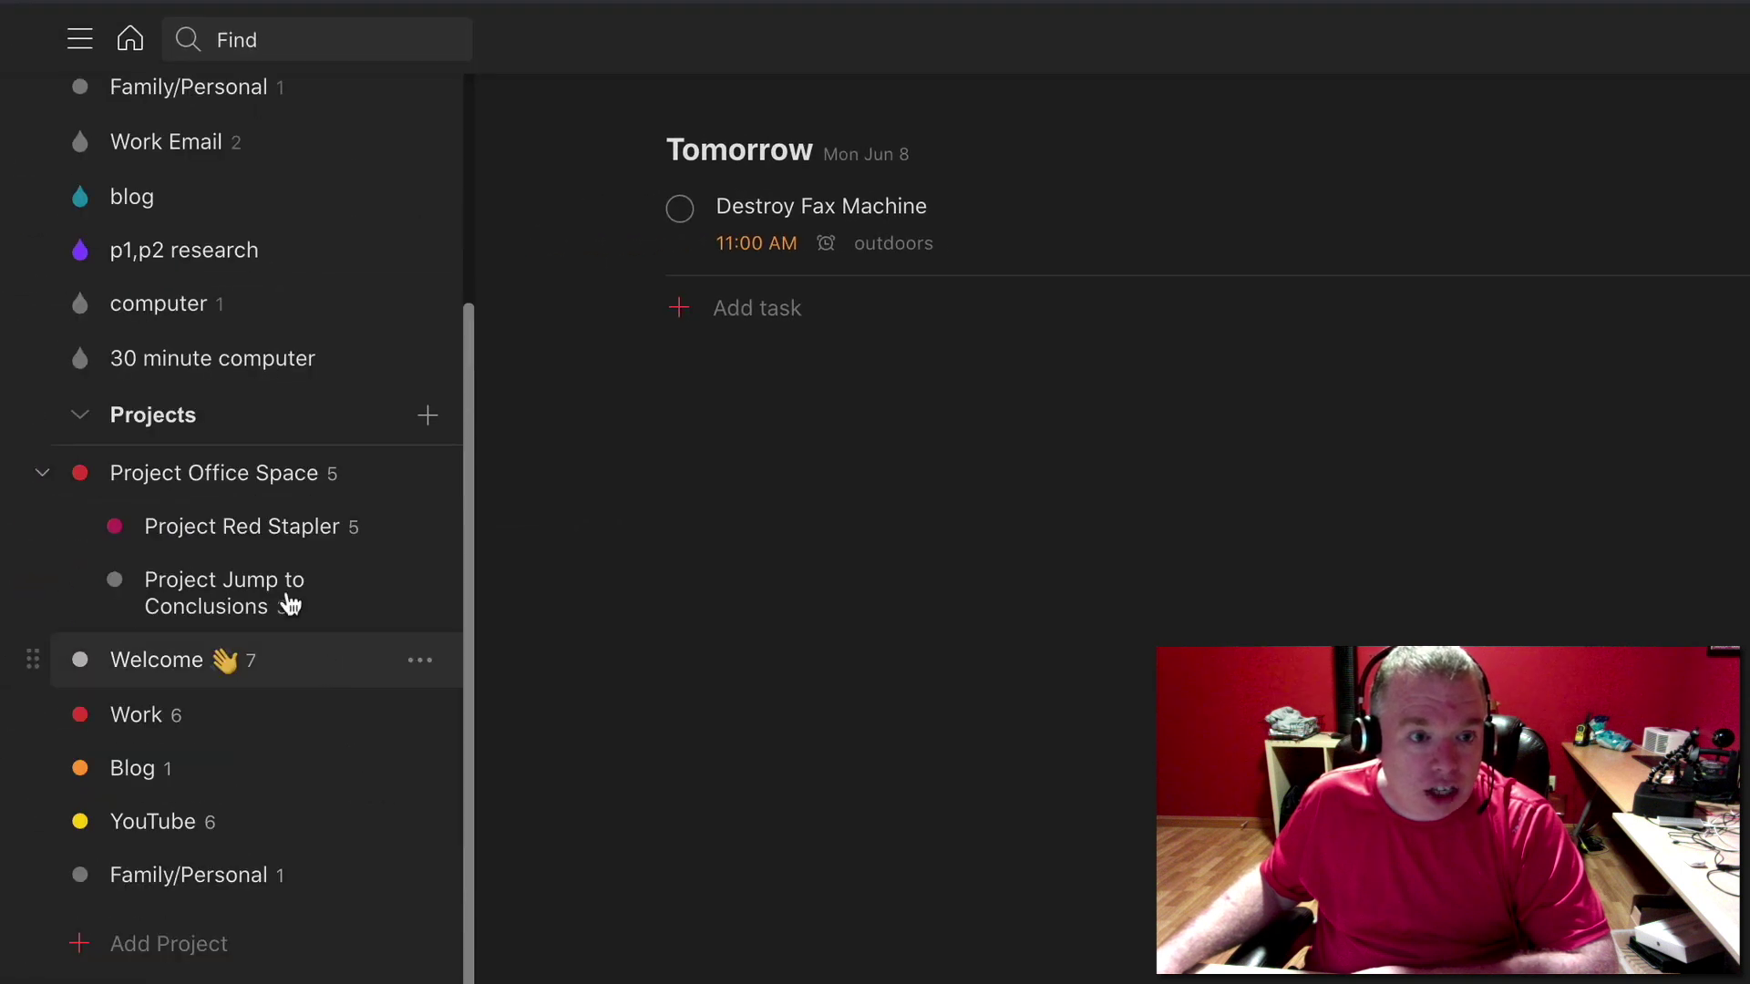
pyautogui.click(242, 480)
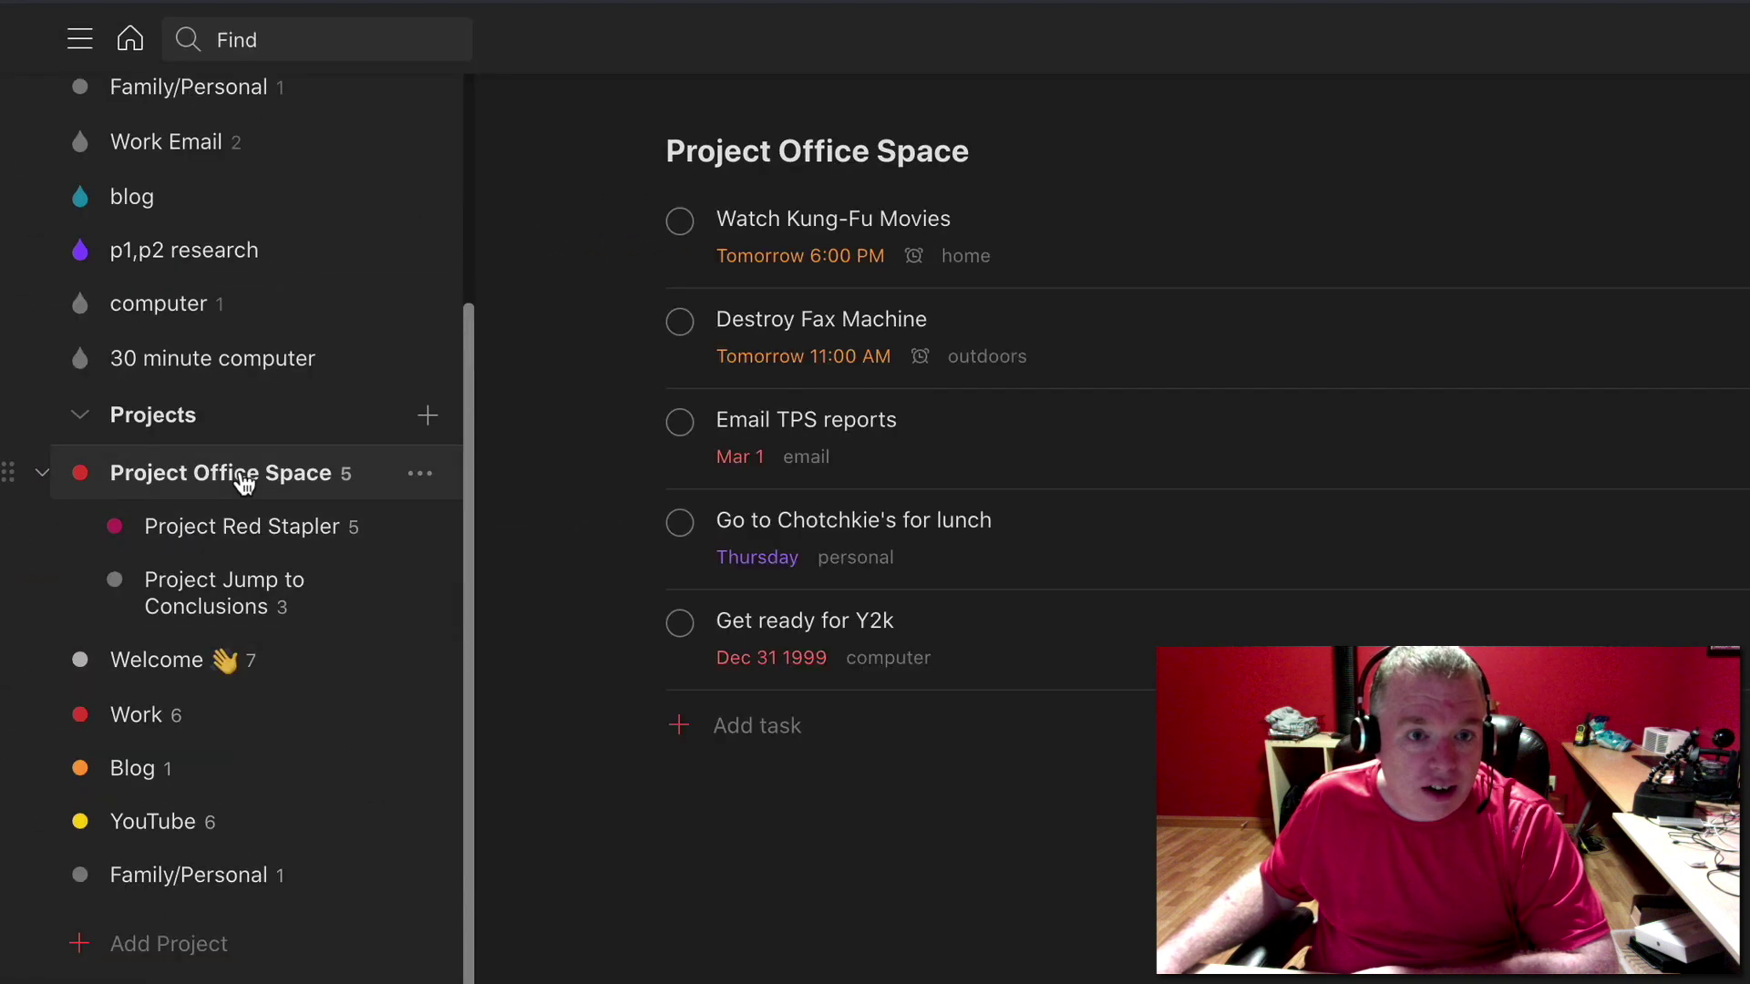
pyautogui.scroll(-5, 1080, 506)
pyautogui.scroll(5, 1080, 505)
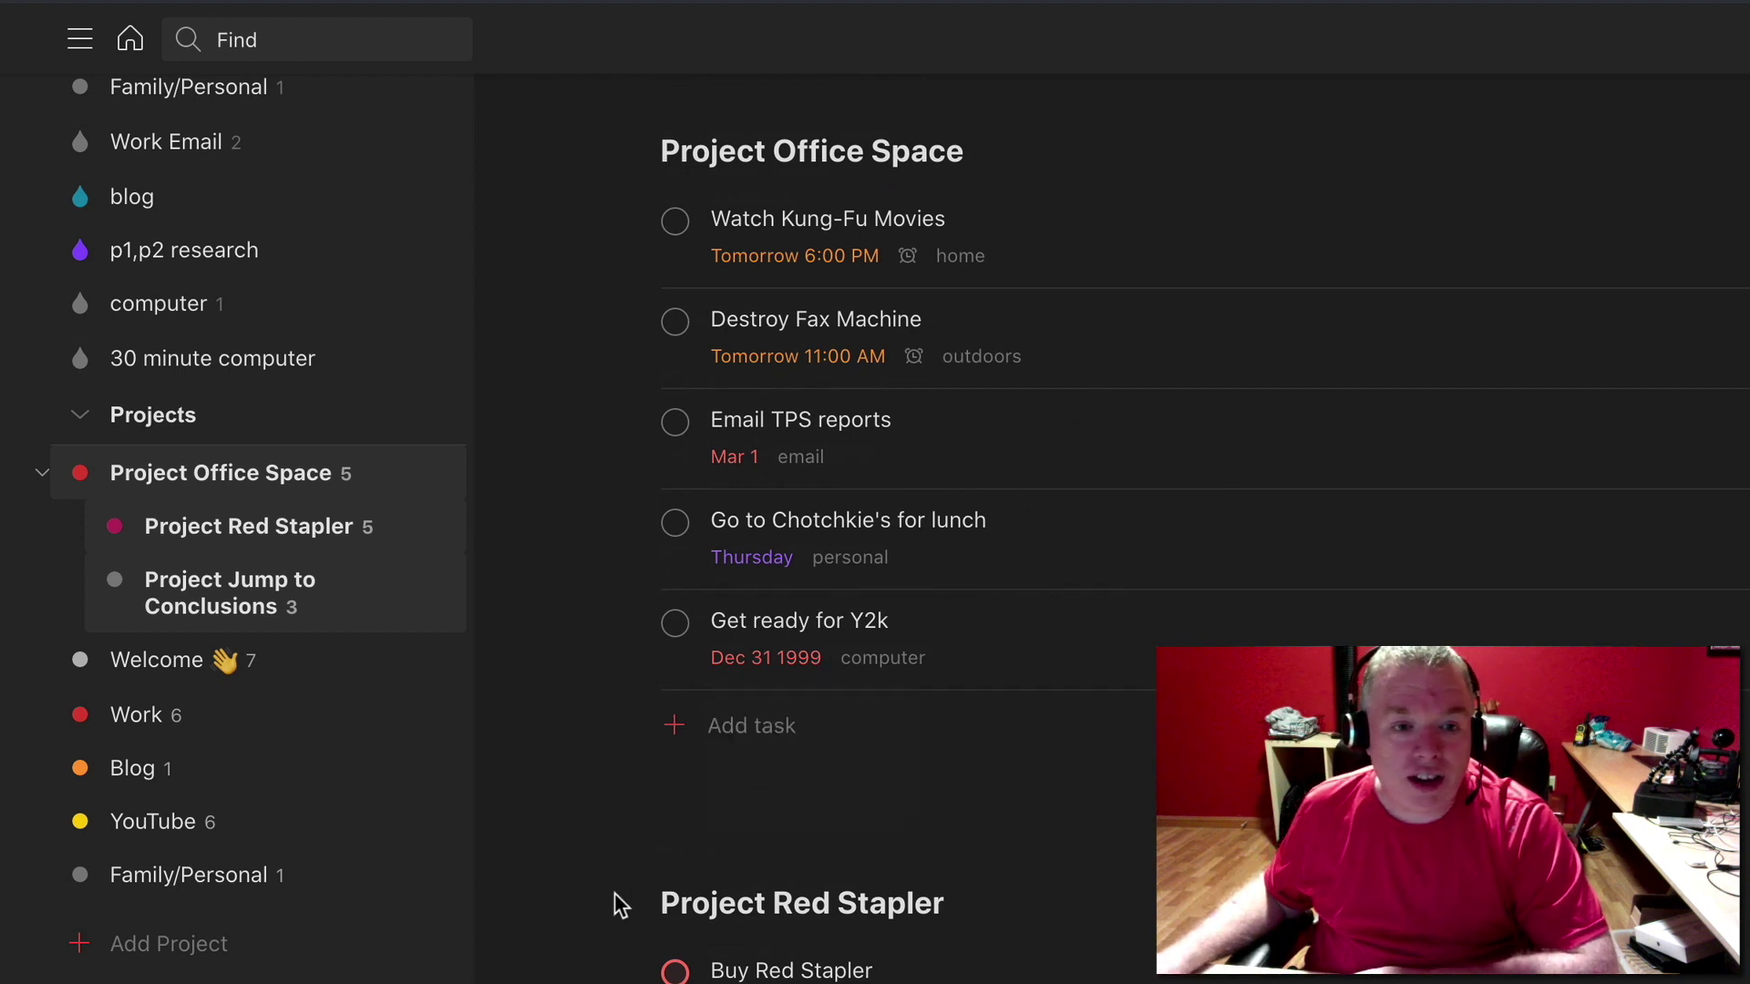
pyautogui.scroll(-1, 1112, 511)
pyautogui.scroll(-1, 1080, 510)
pyautogui.scroll(-3, 273, 415)
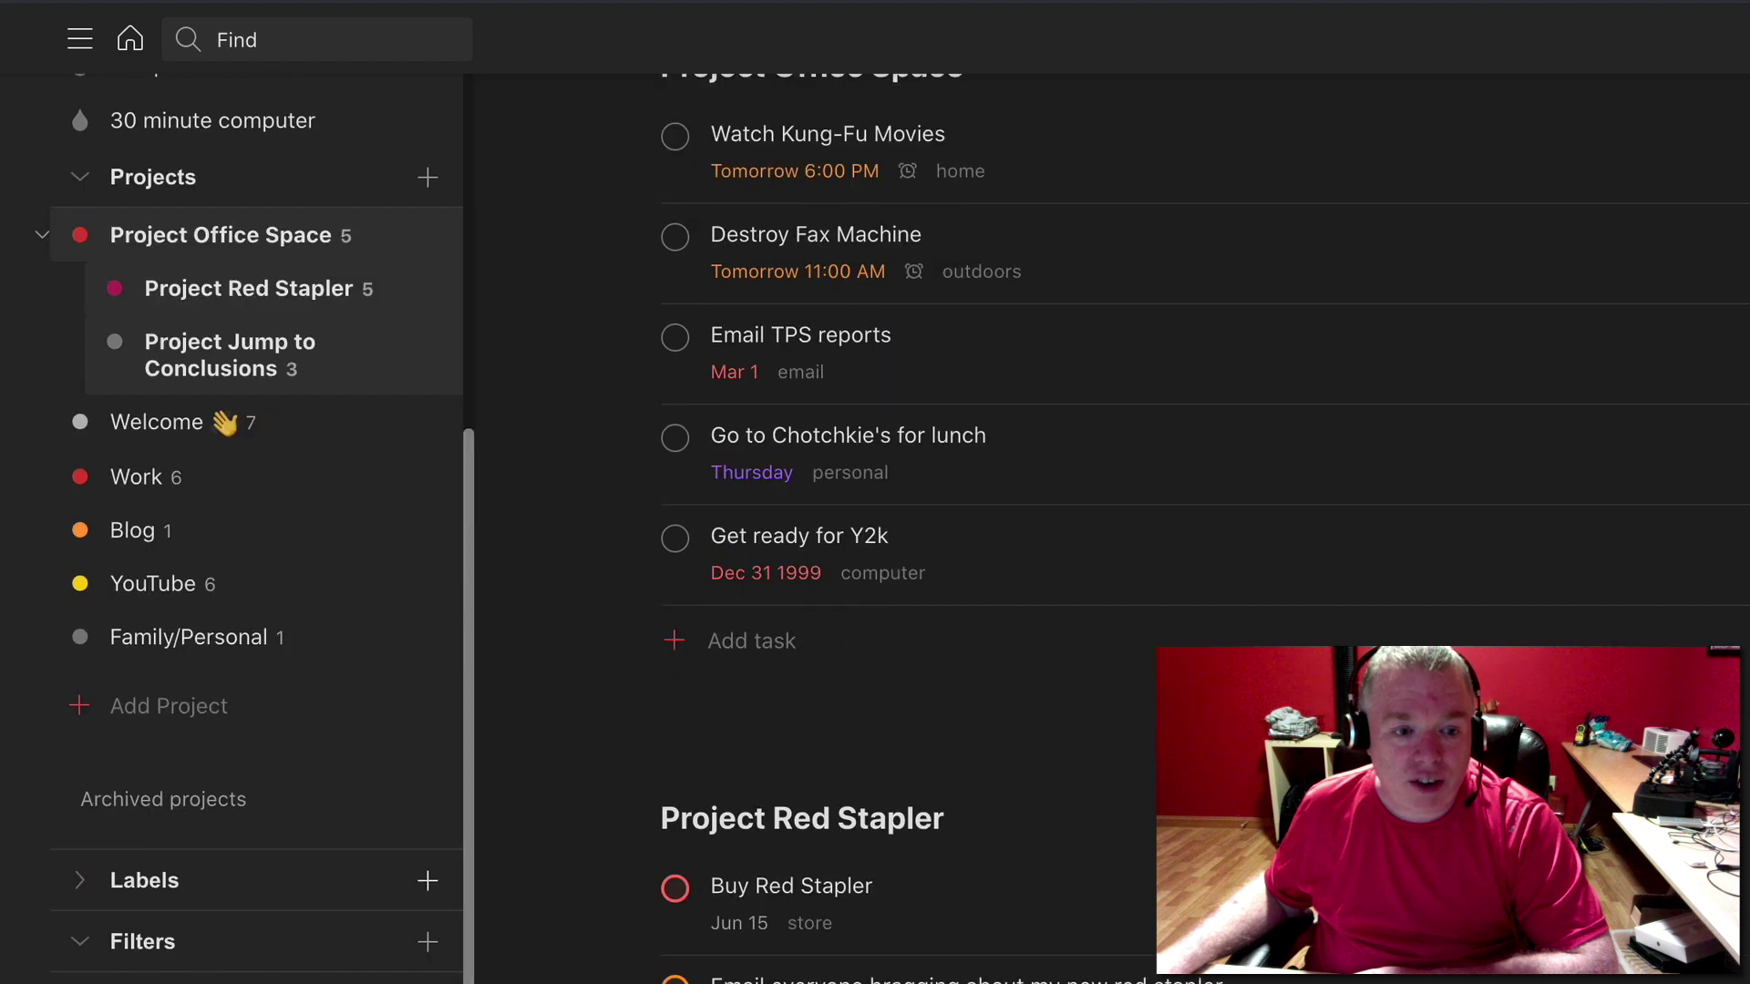
pyautogui.click(428, 942)
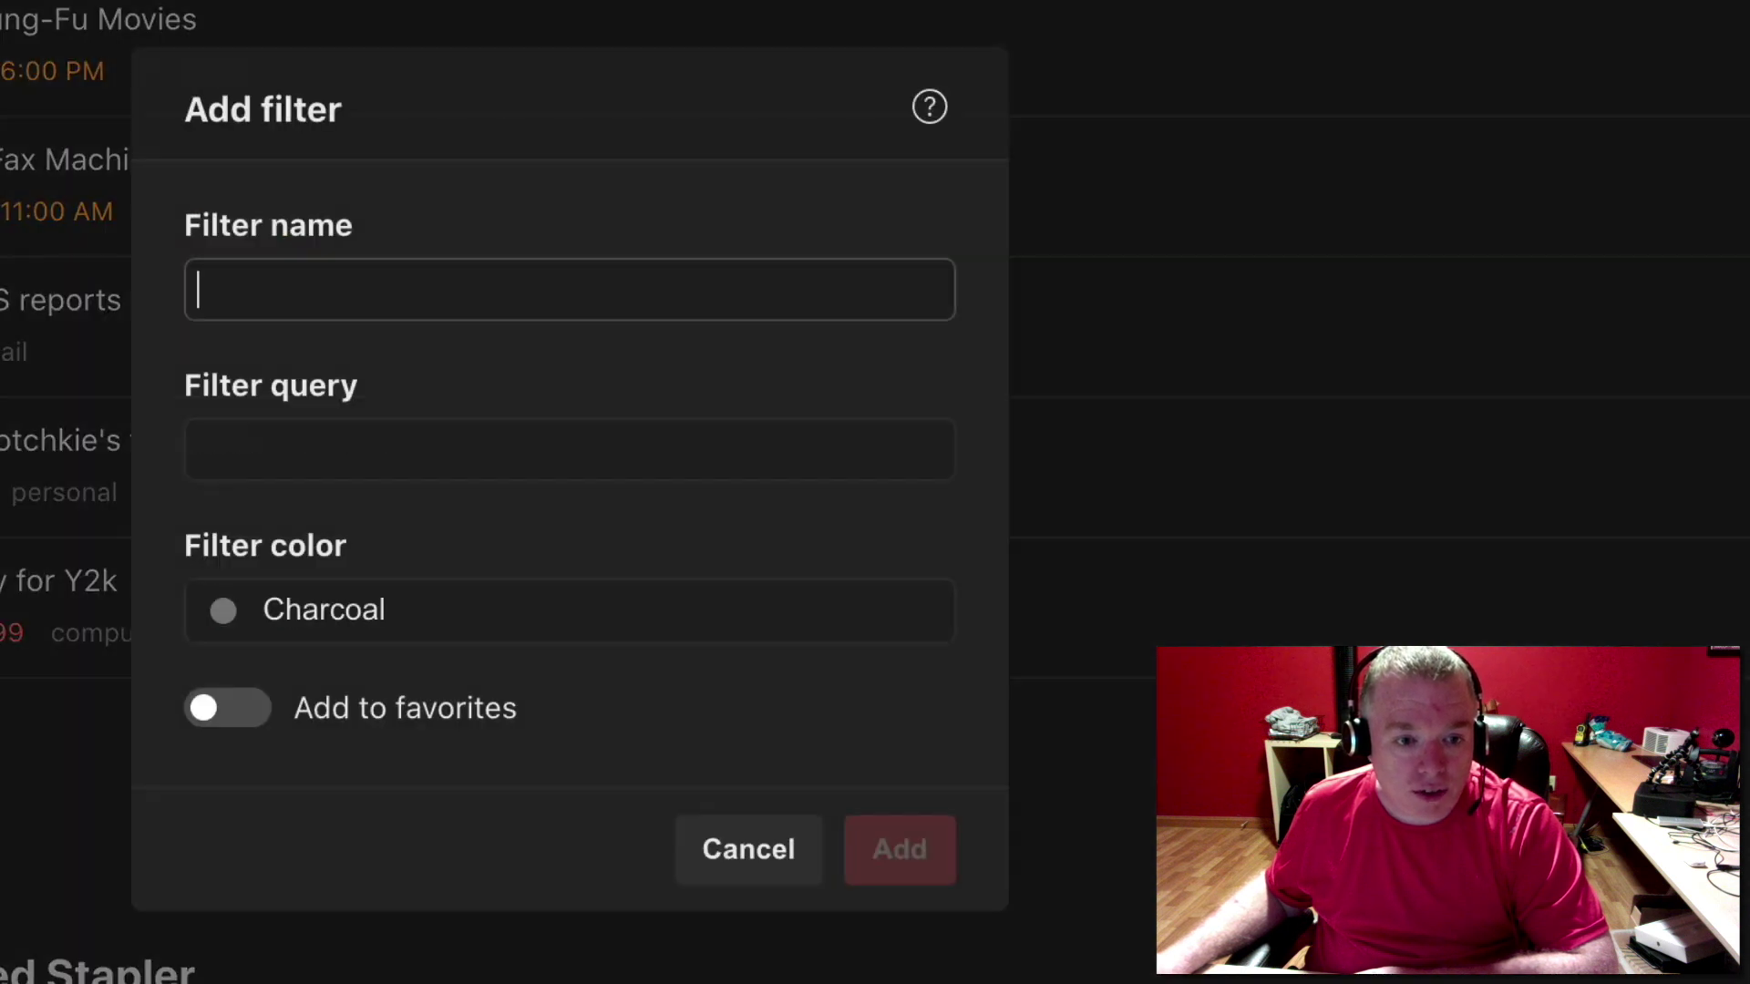
# - Add a filter named 'no due dates' with the query 'no due date'
pyautogui.write('no')
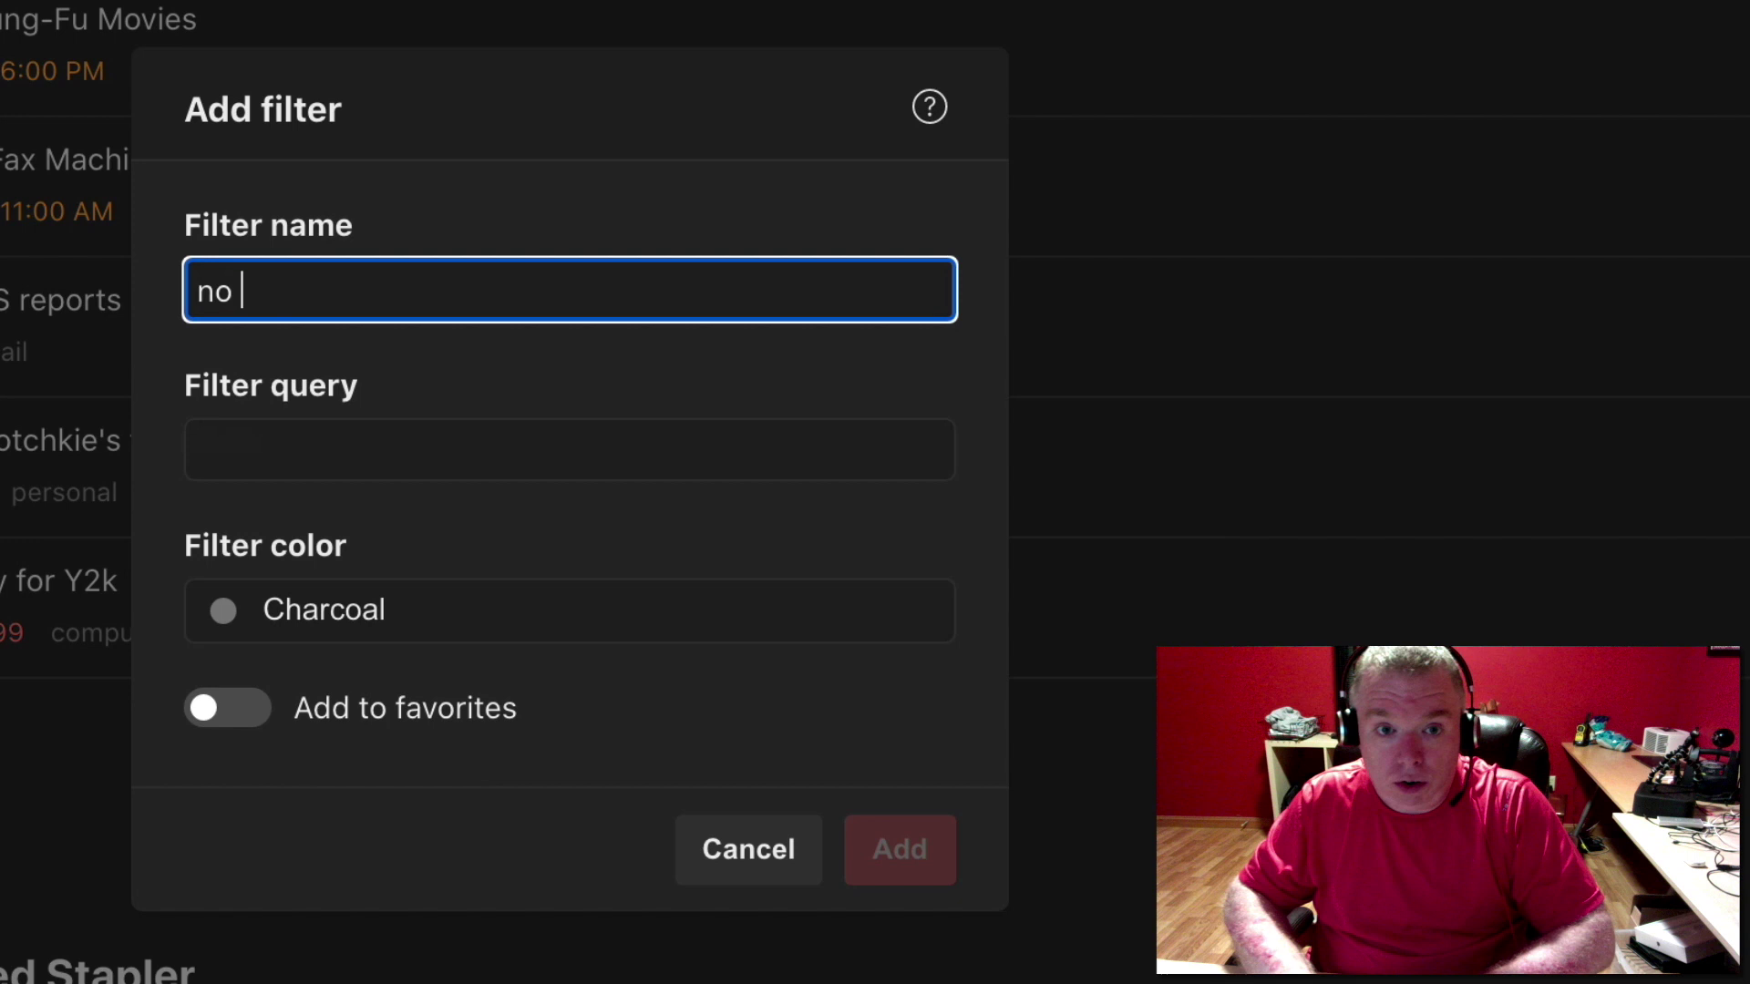
pyautogui.write(' due dates')
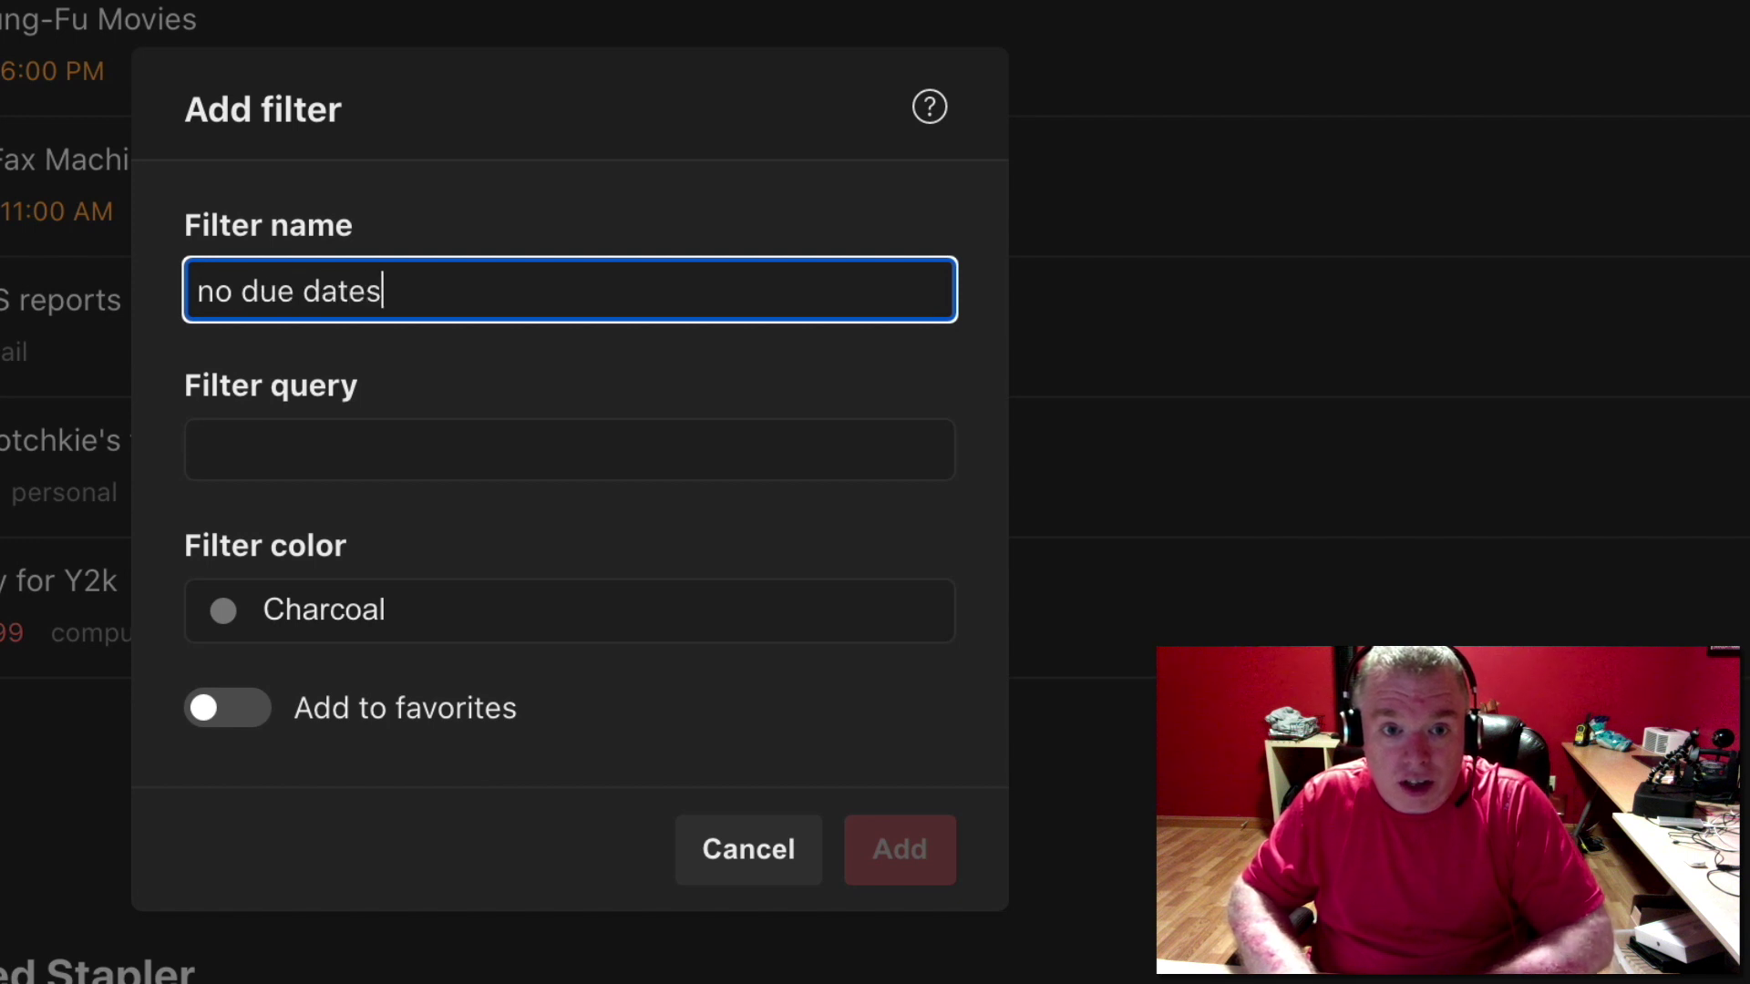
pyautogui.press('Tab')
pyautogui.write('no d')
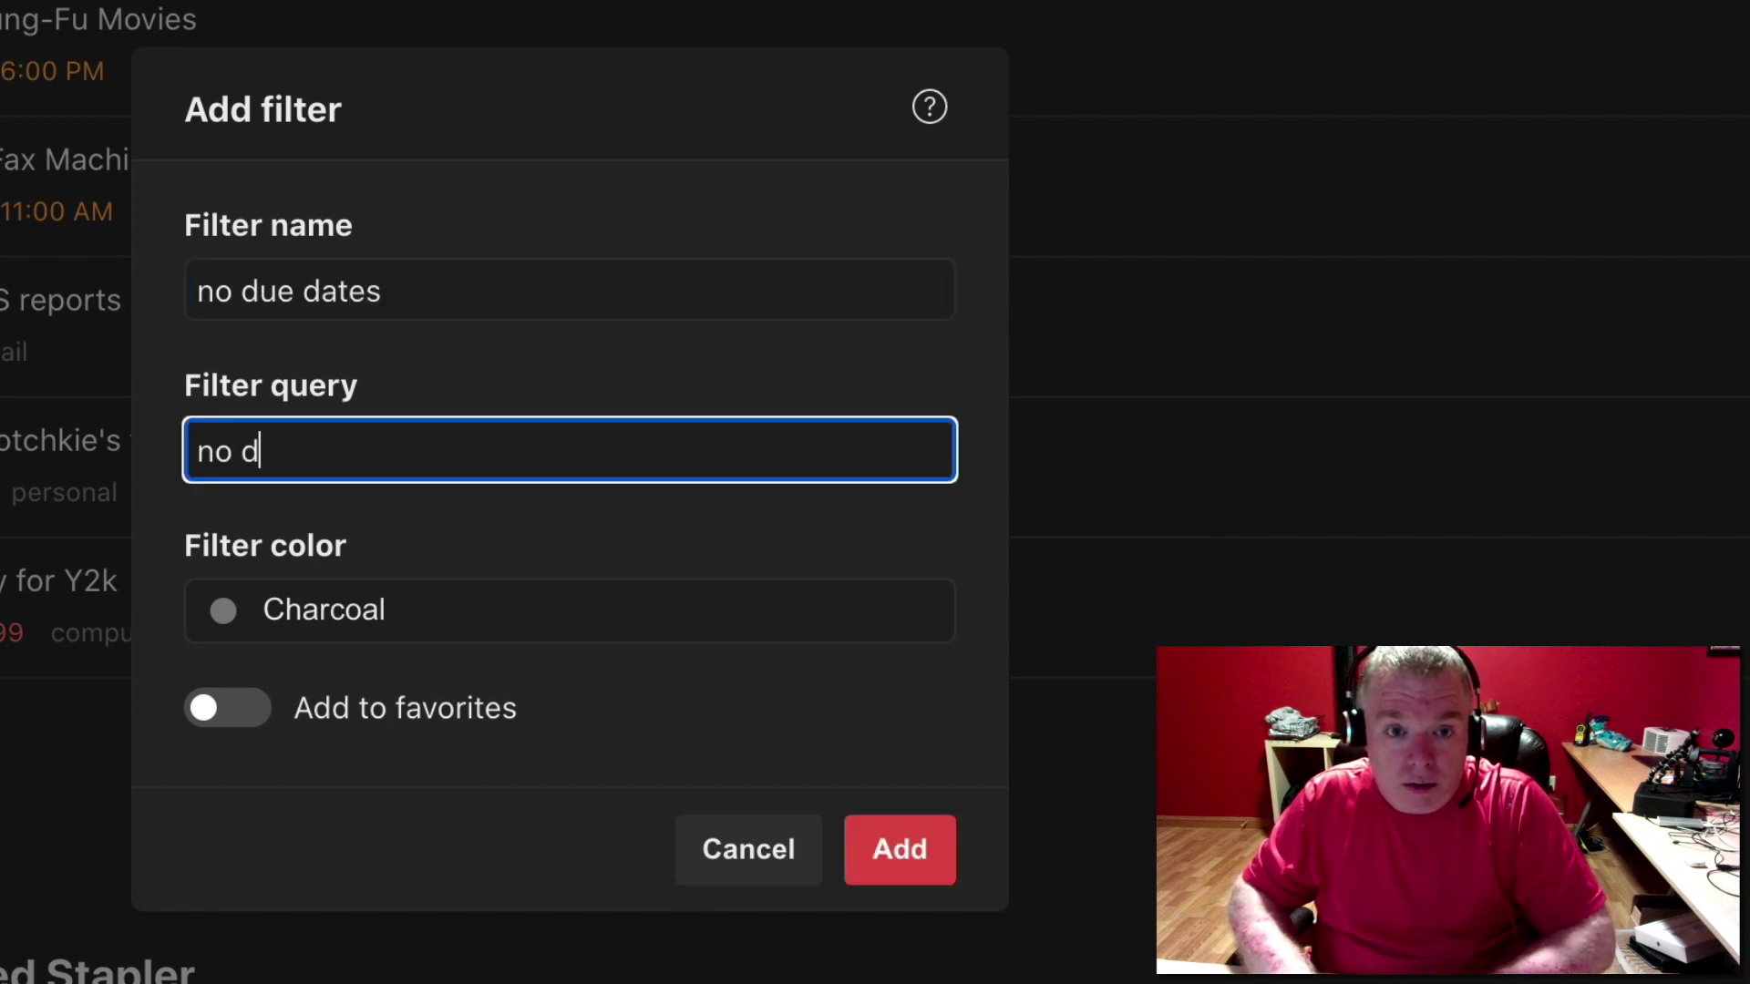
pyautogui.write('ue date')
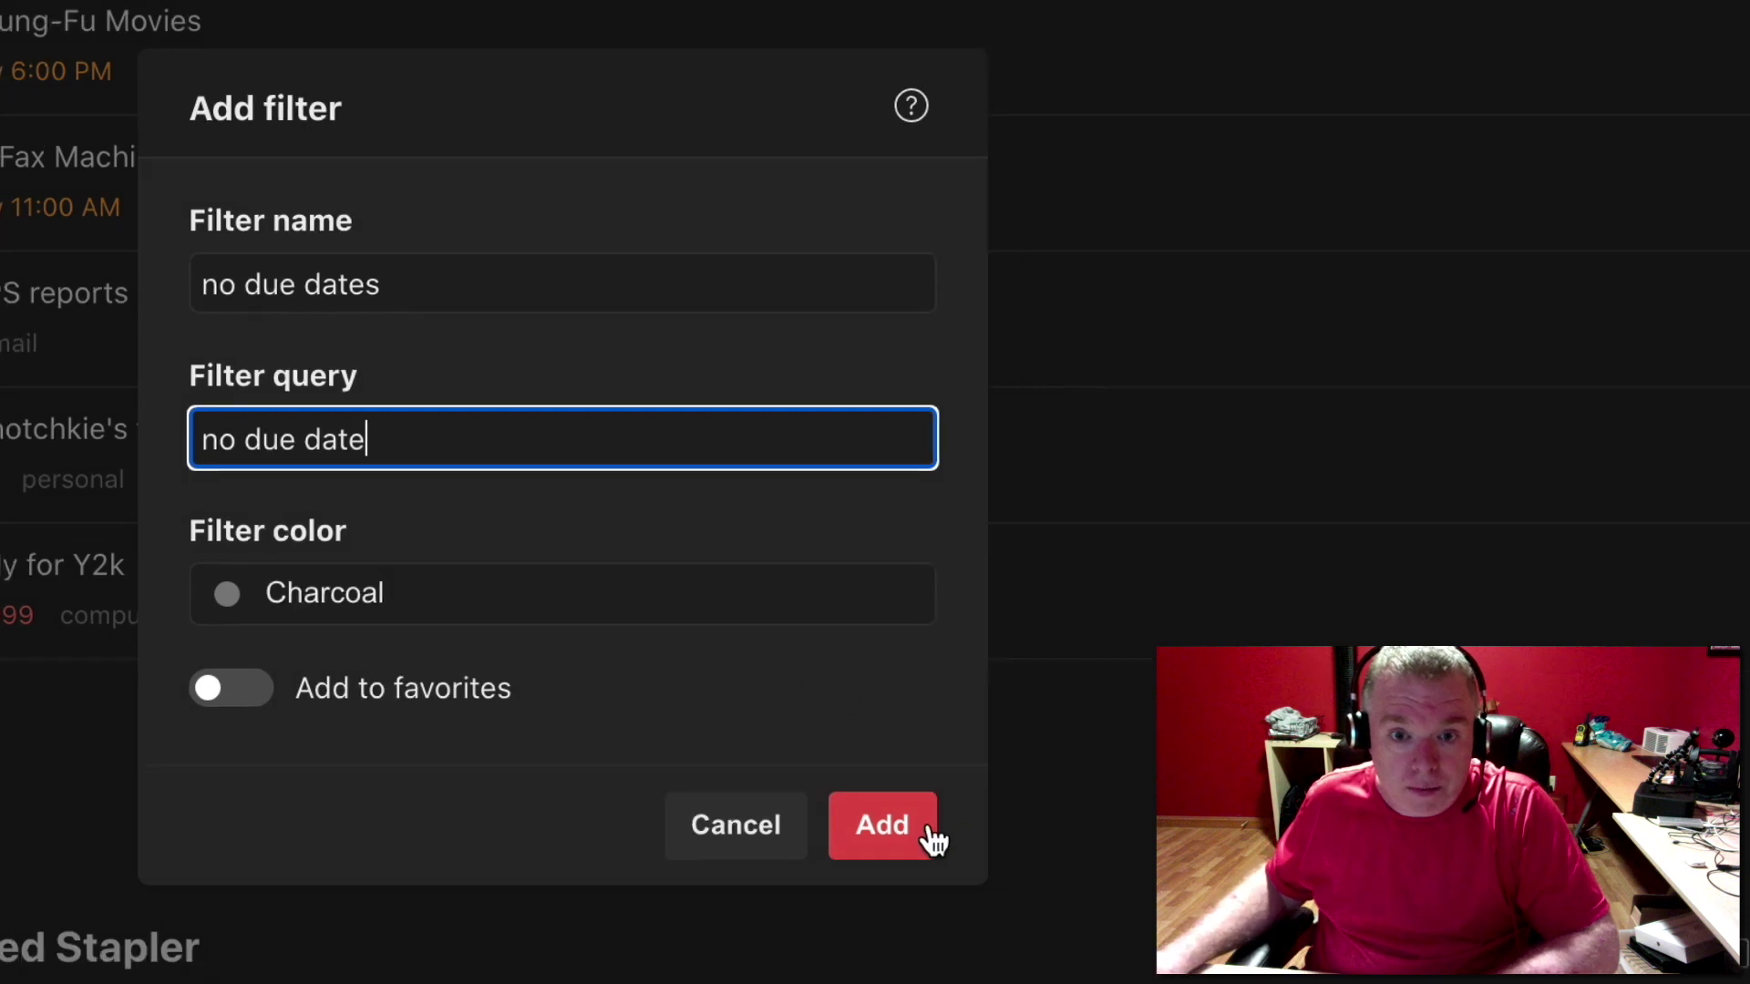
pyautogui.click(931, 836)
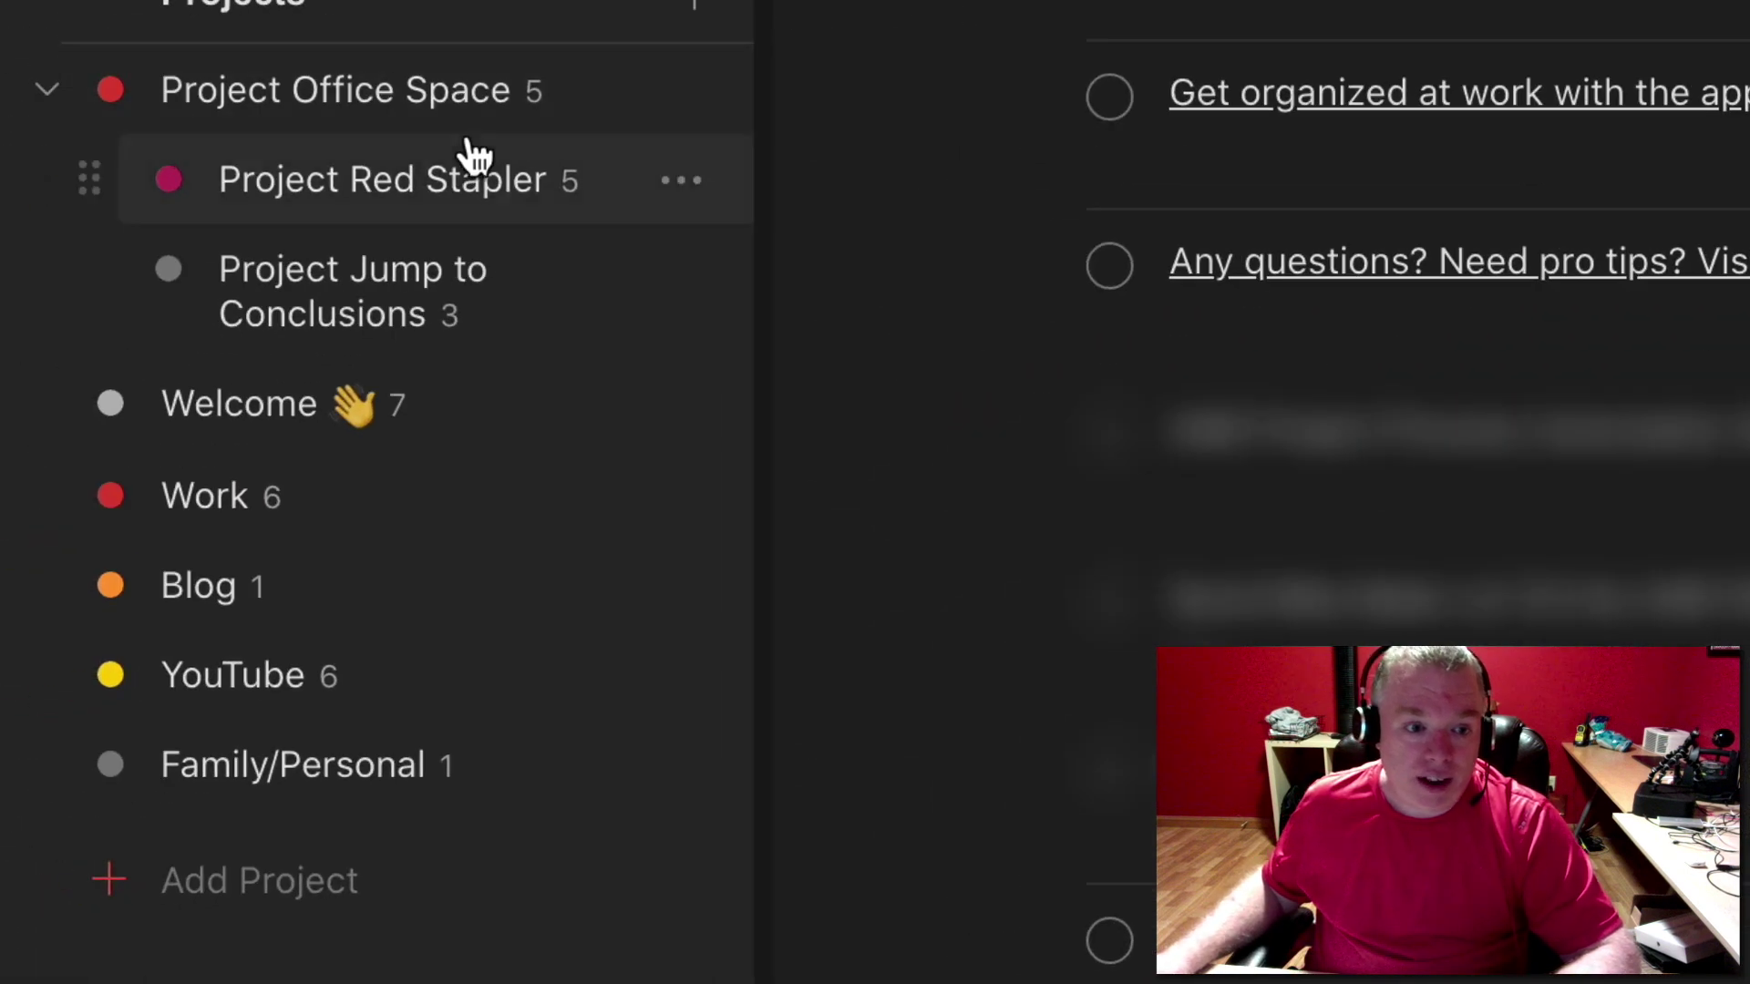
# - Open Project Office Space and start adding another saved filter
pyautogui.click(368, 129)
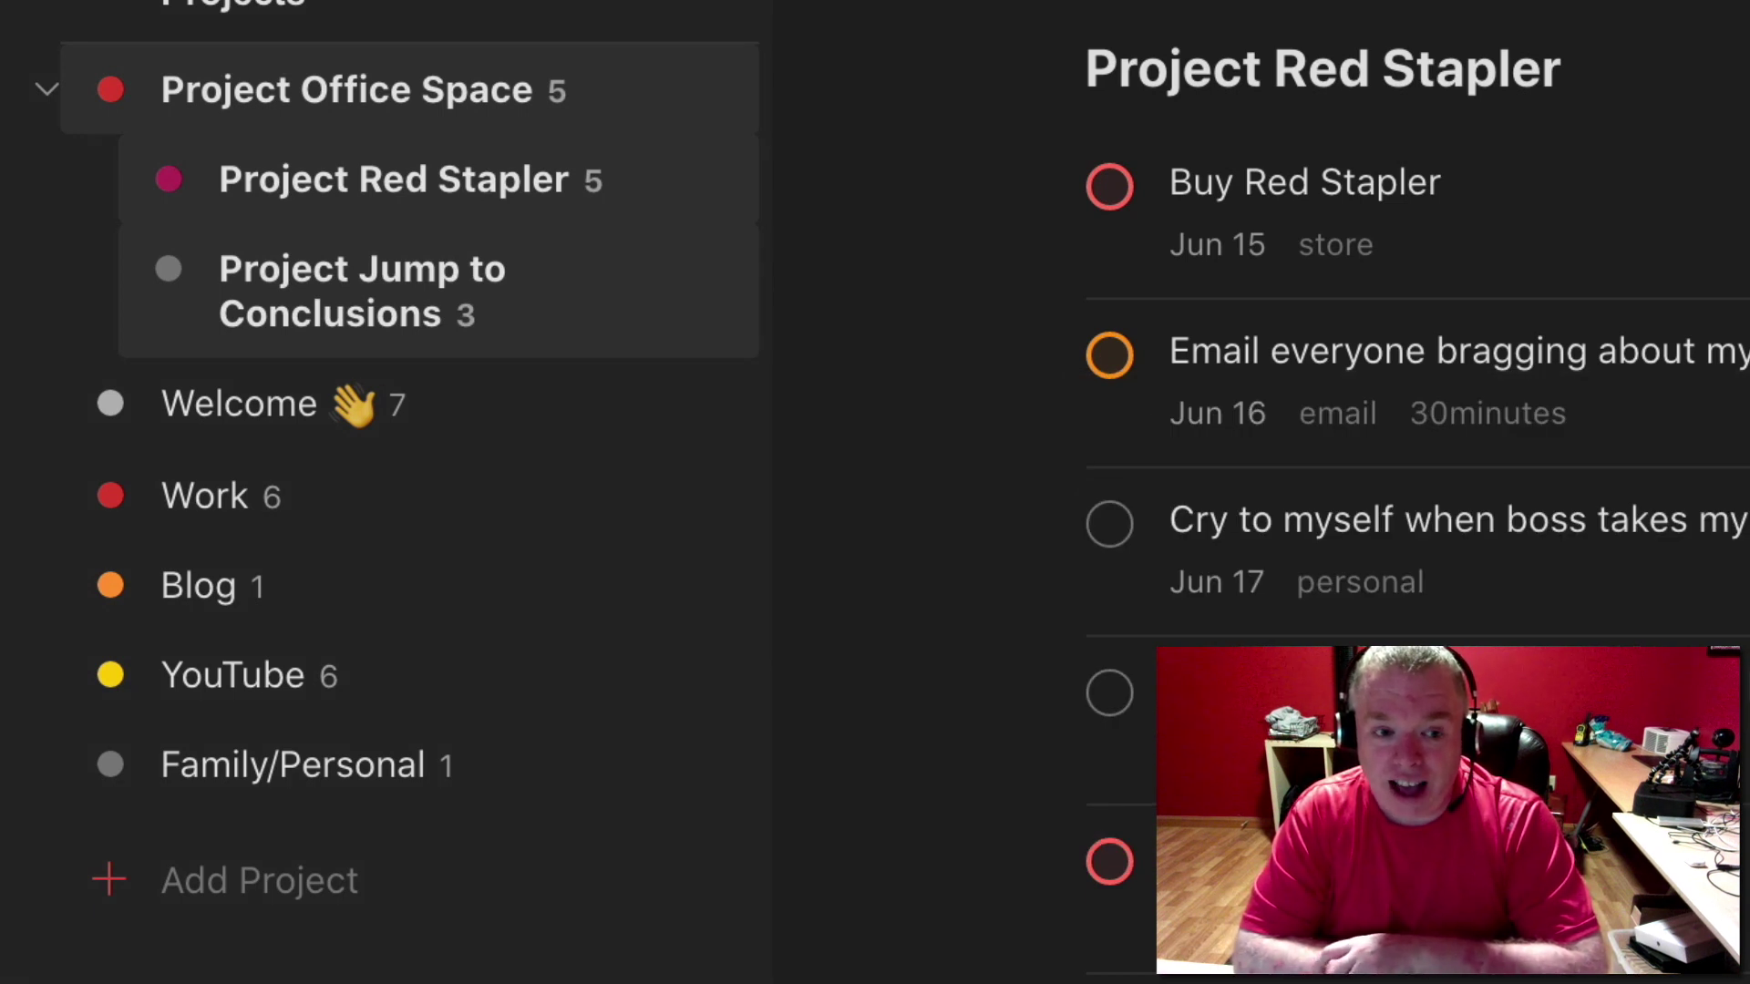
pyautogui.scroll(-10, 392, 538)
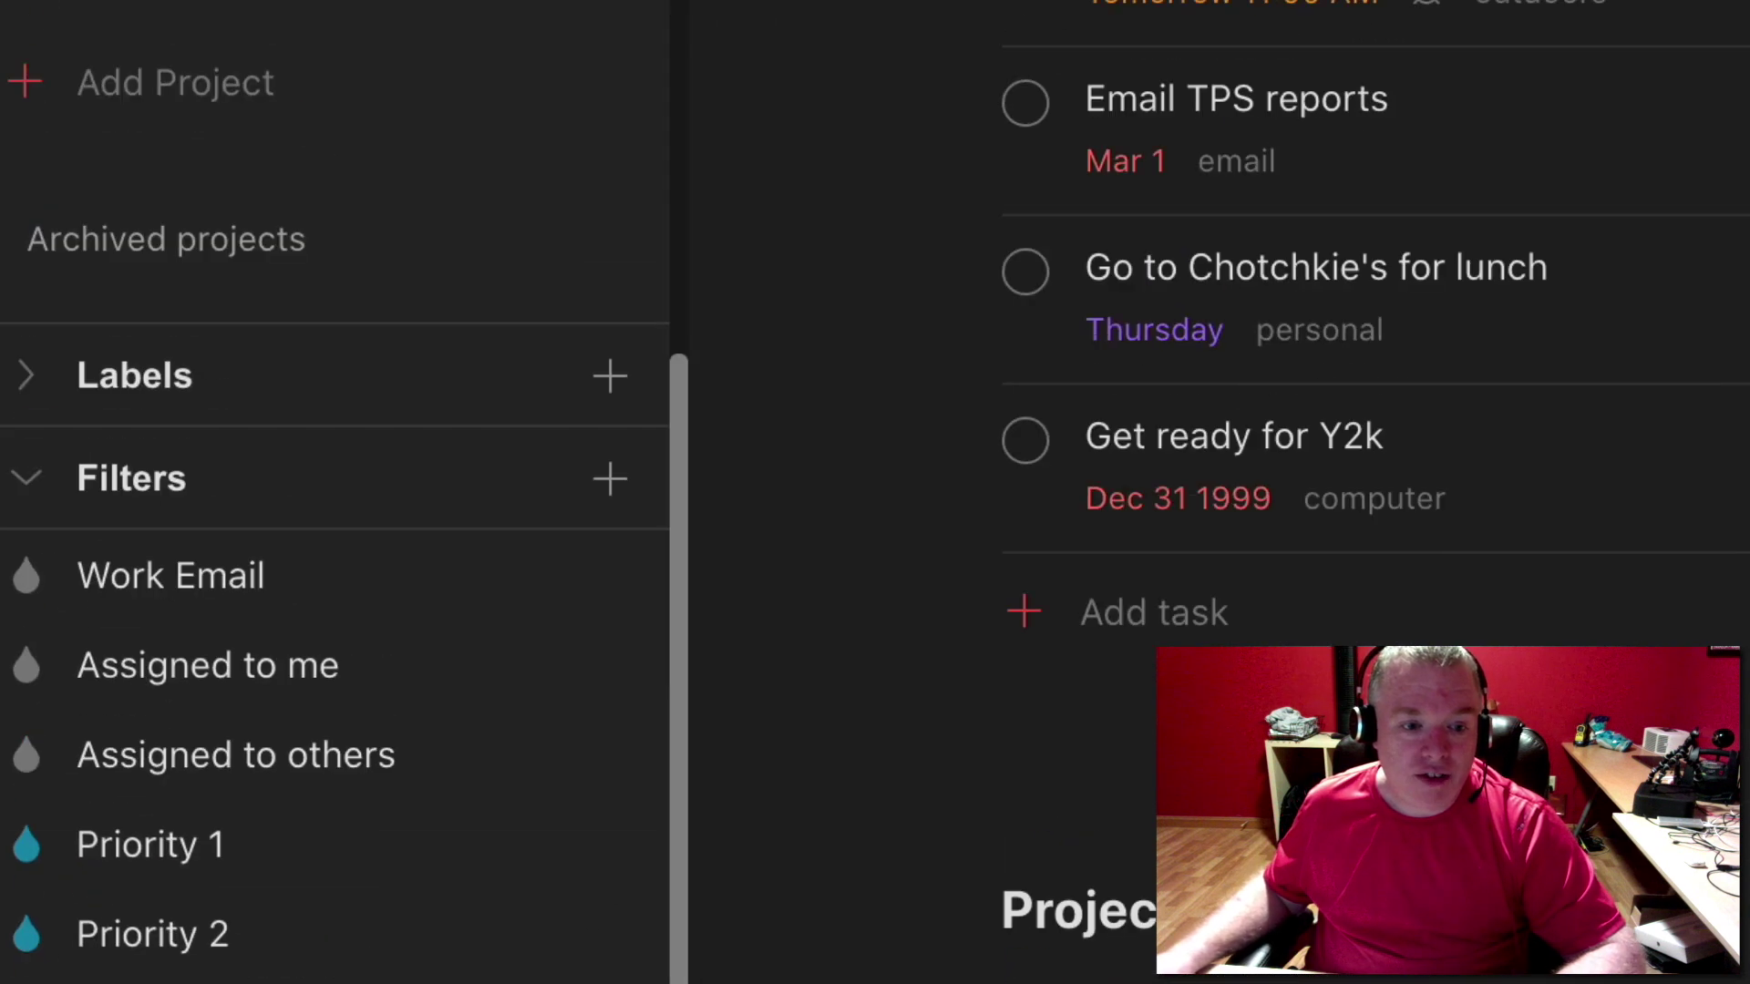
pyautogui.click(610, 478)
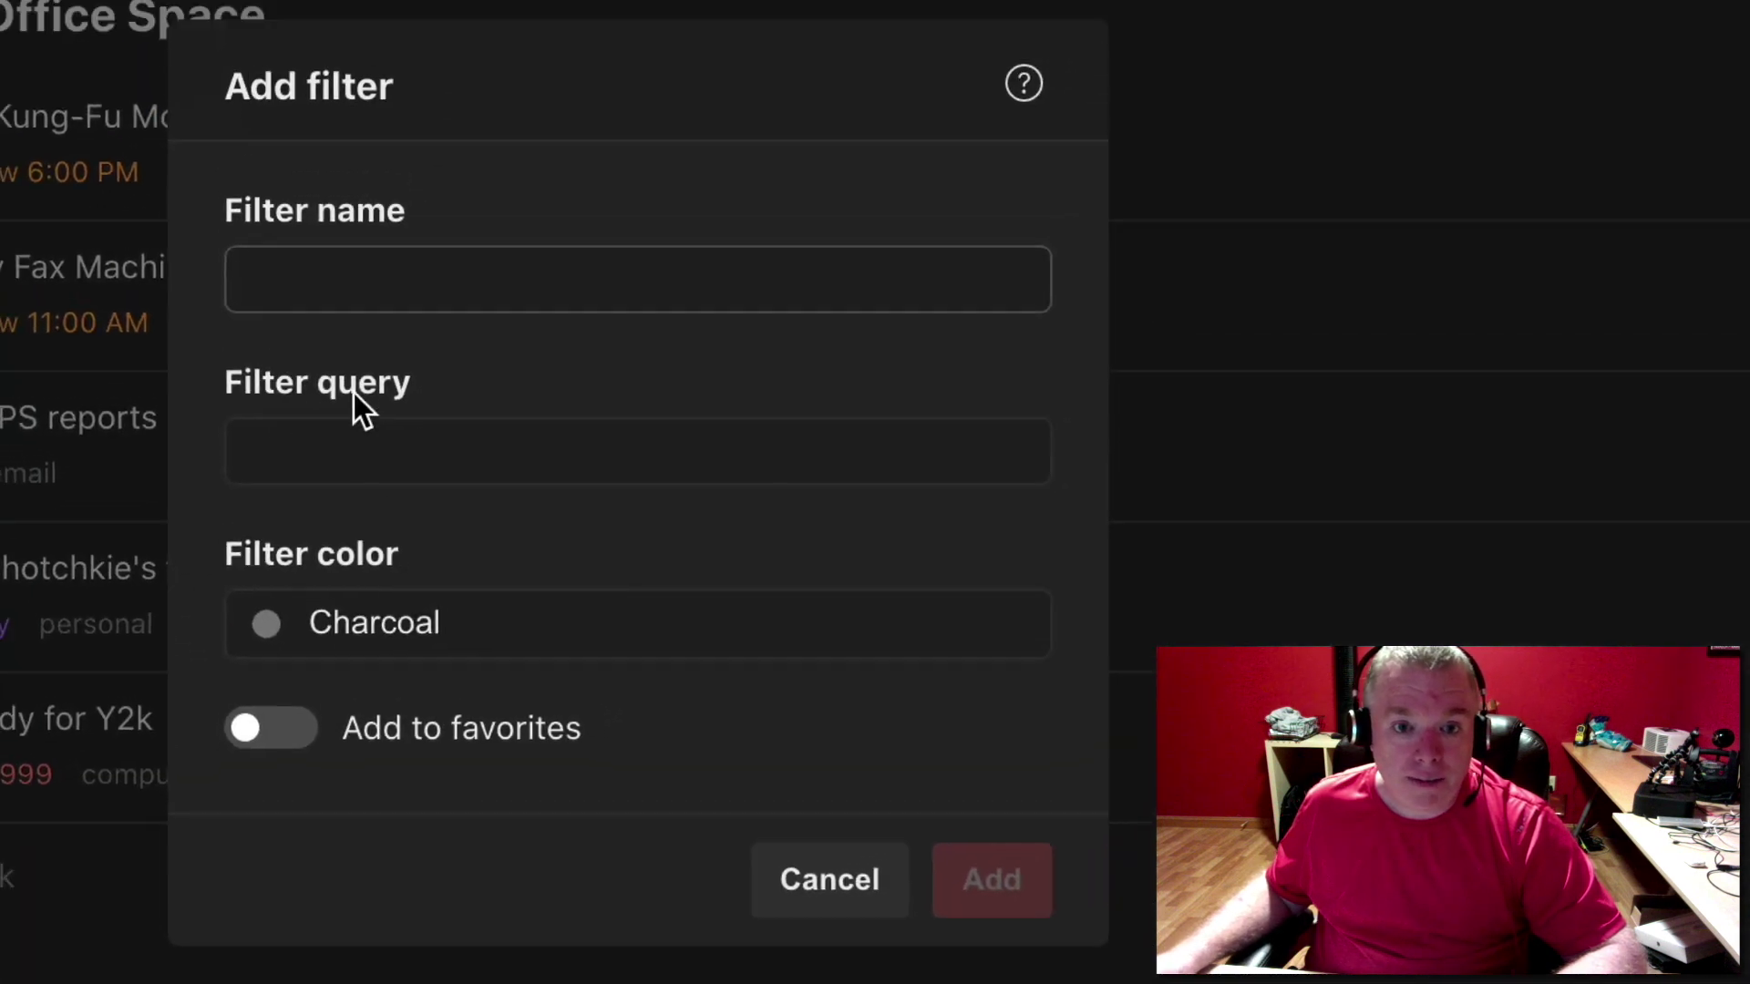
# - Name the filter 'no labels', give it the query 'no labels', and add it
pyautogui.write('no l')
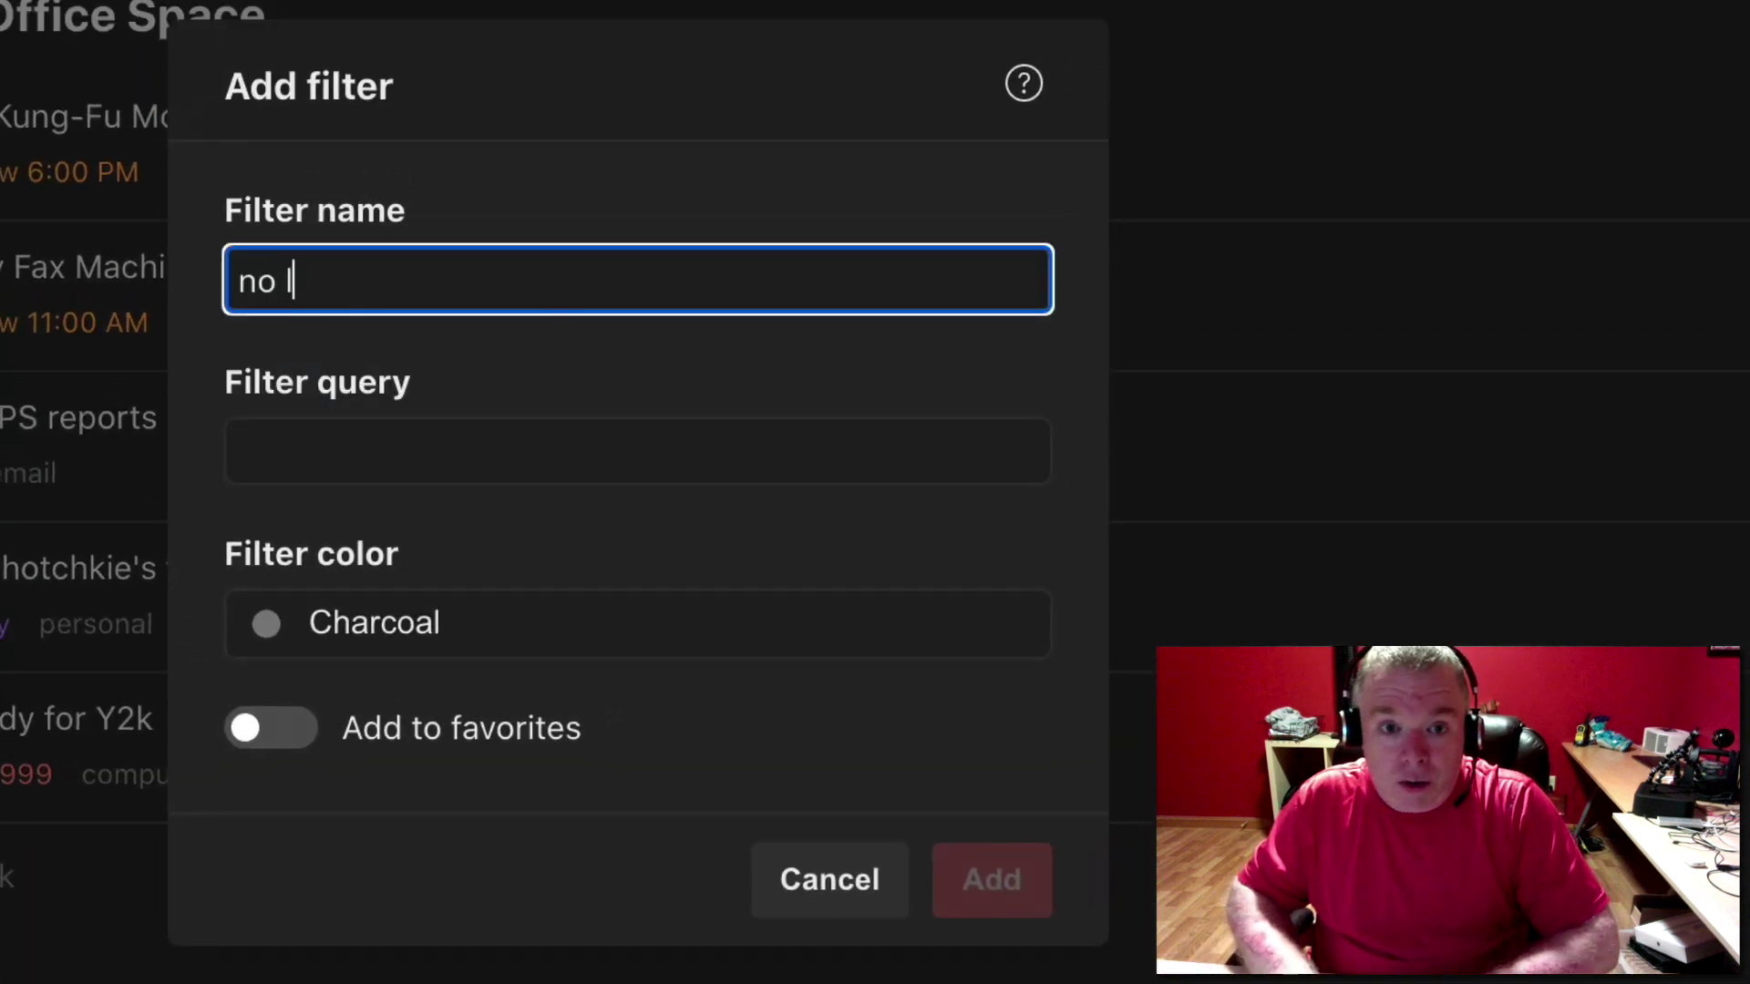
pyautogui.write('able')
pyautogui.press('BackSpace')
pyautogui.press('BackSpace')
pyautogui.write('els')
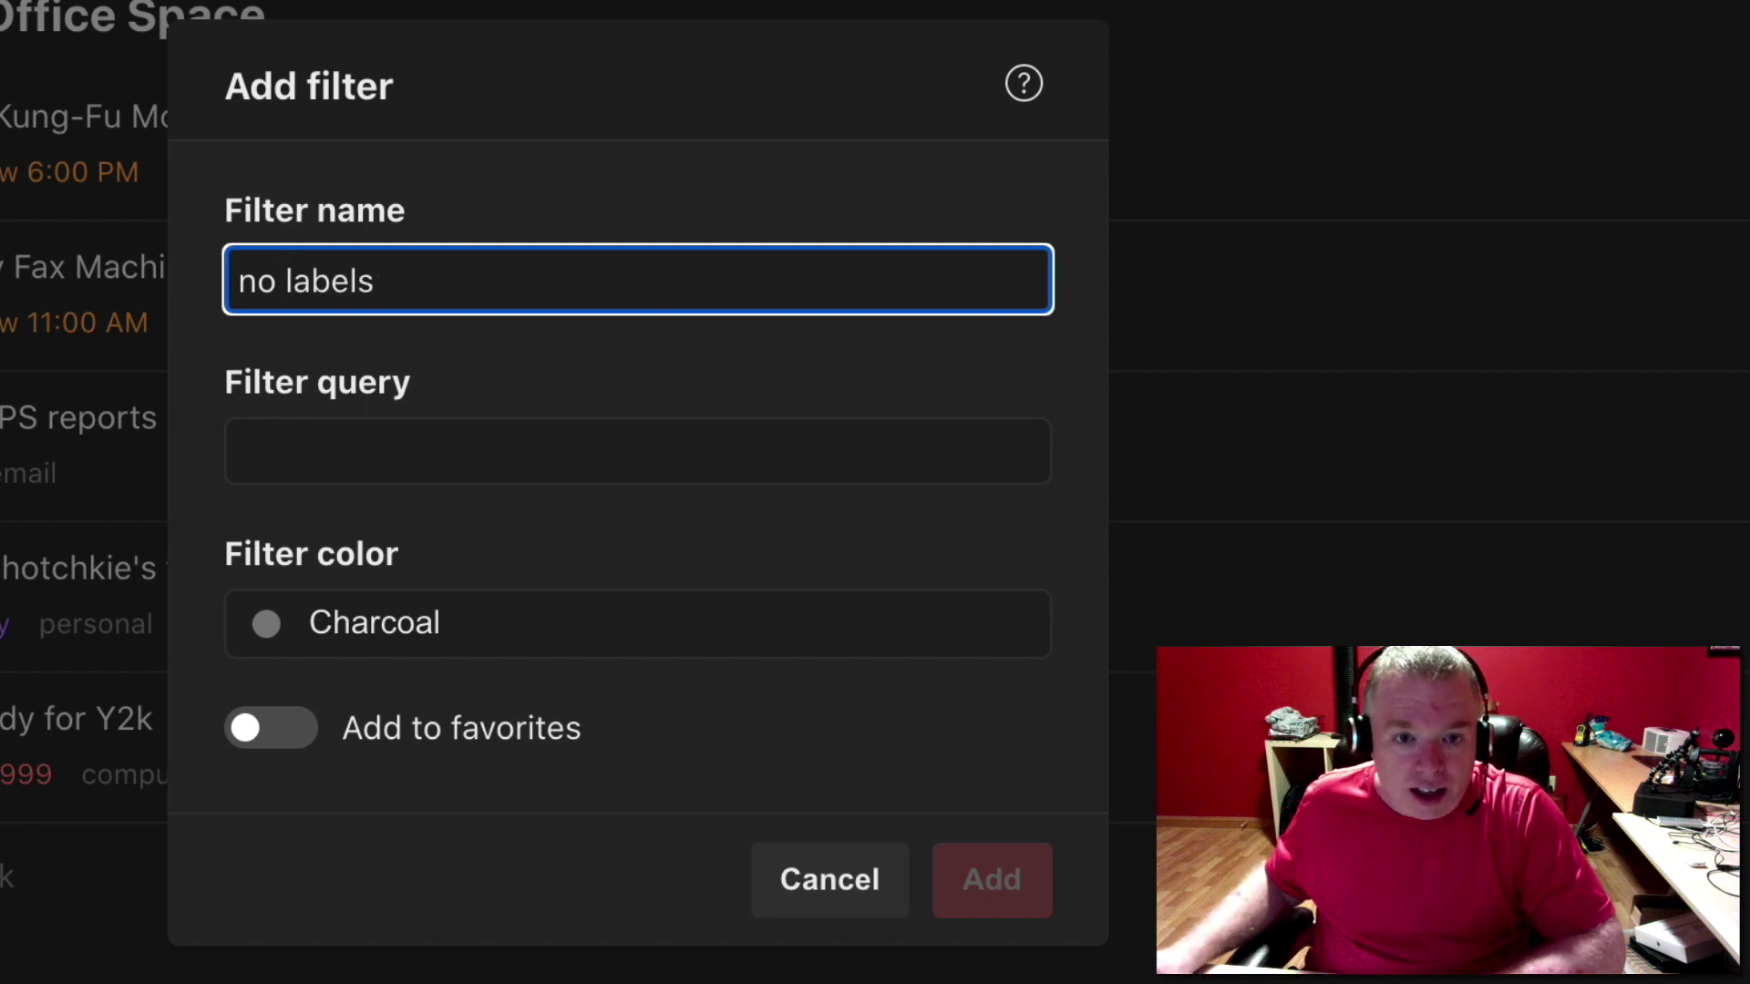
pyautogui.click(347, 460)
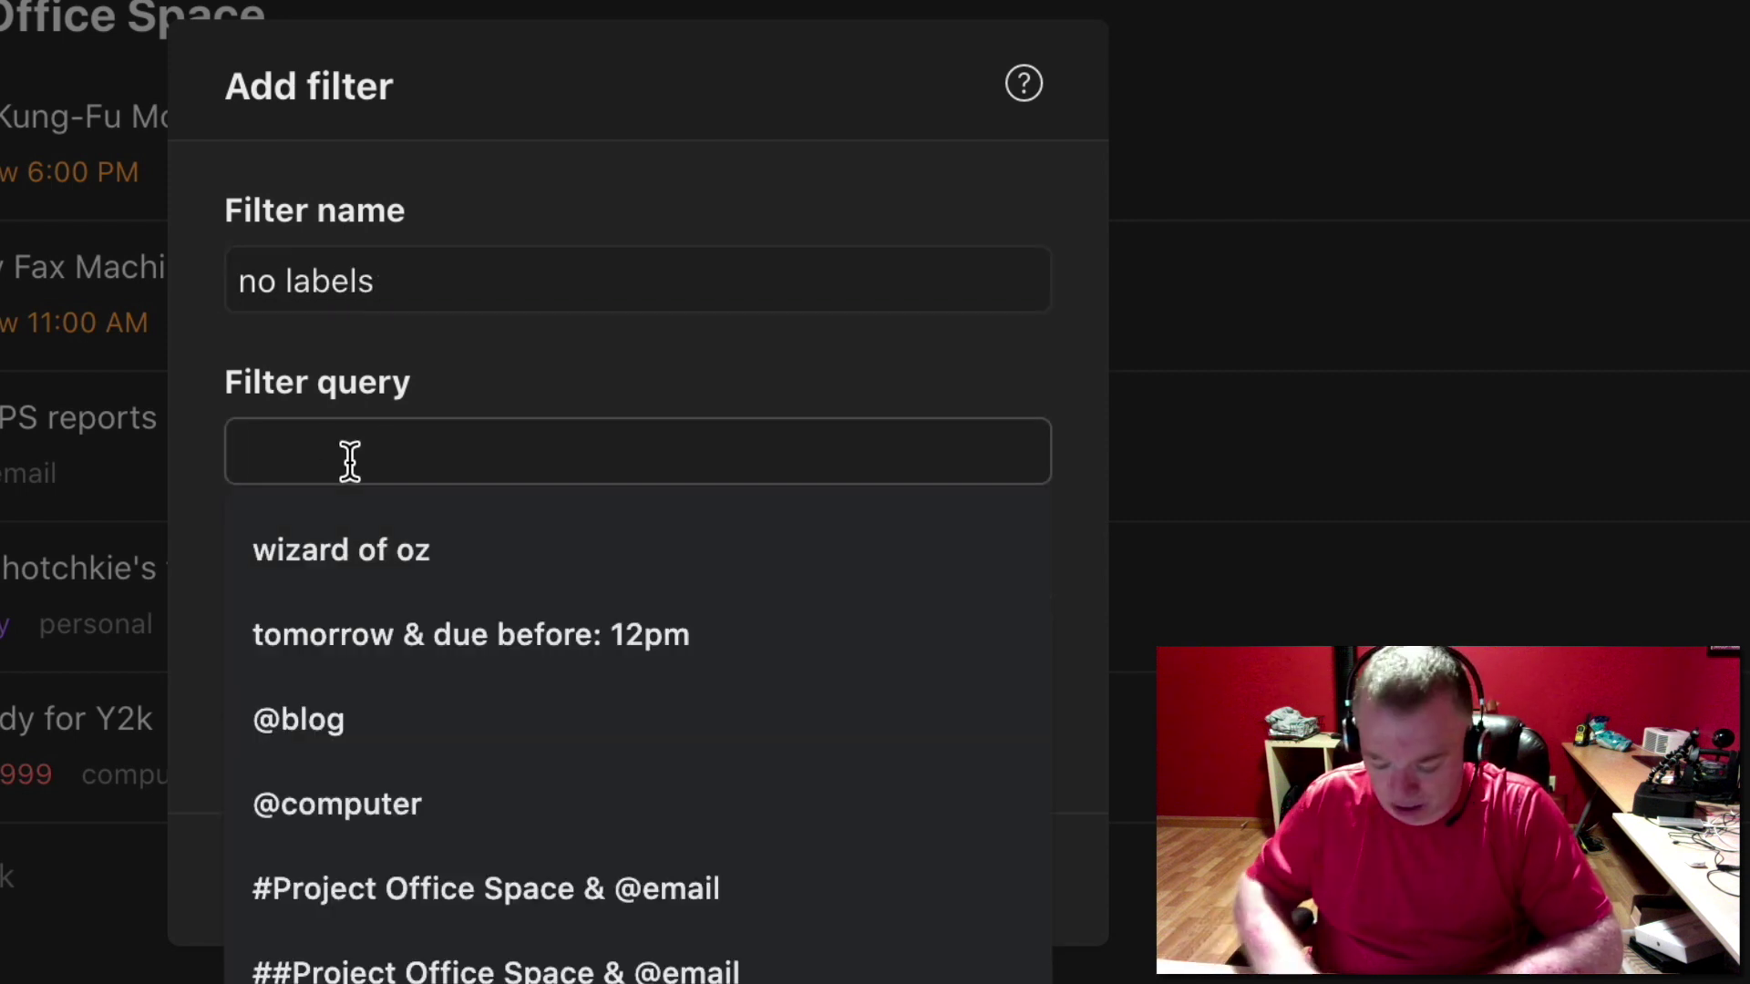
pyautogui.write('no lable')
pyautogui.press('BackSpace')
pyautogui.press('BackSpace')
pyautogui.write('els')
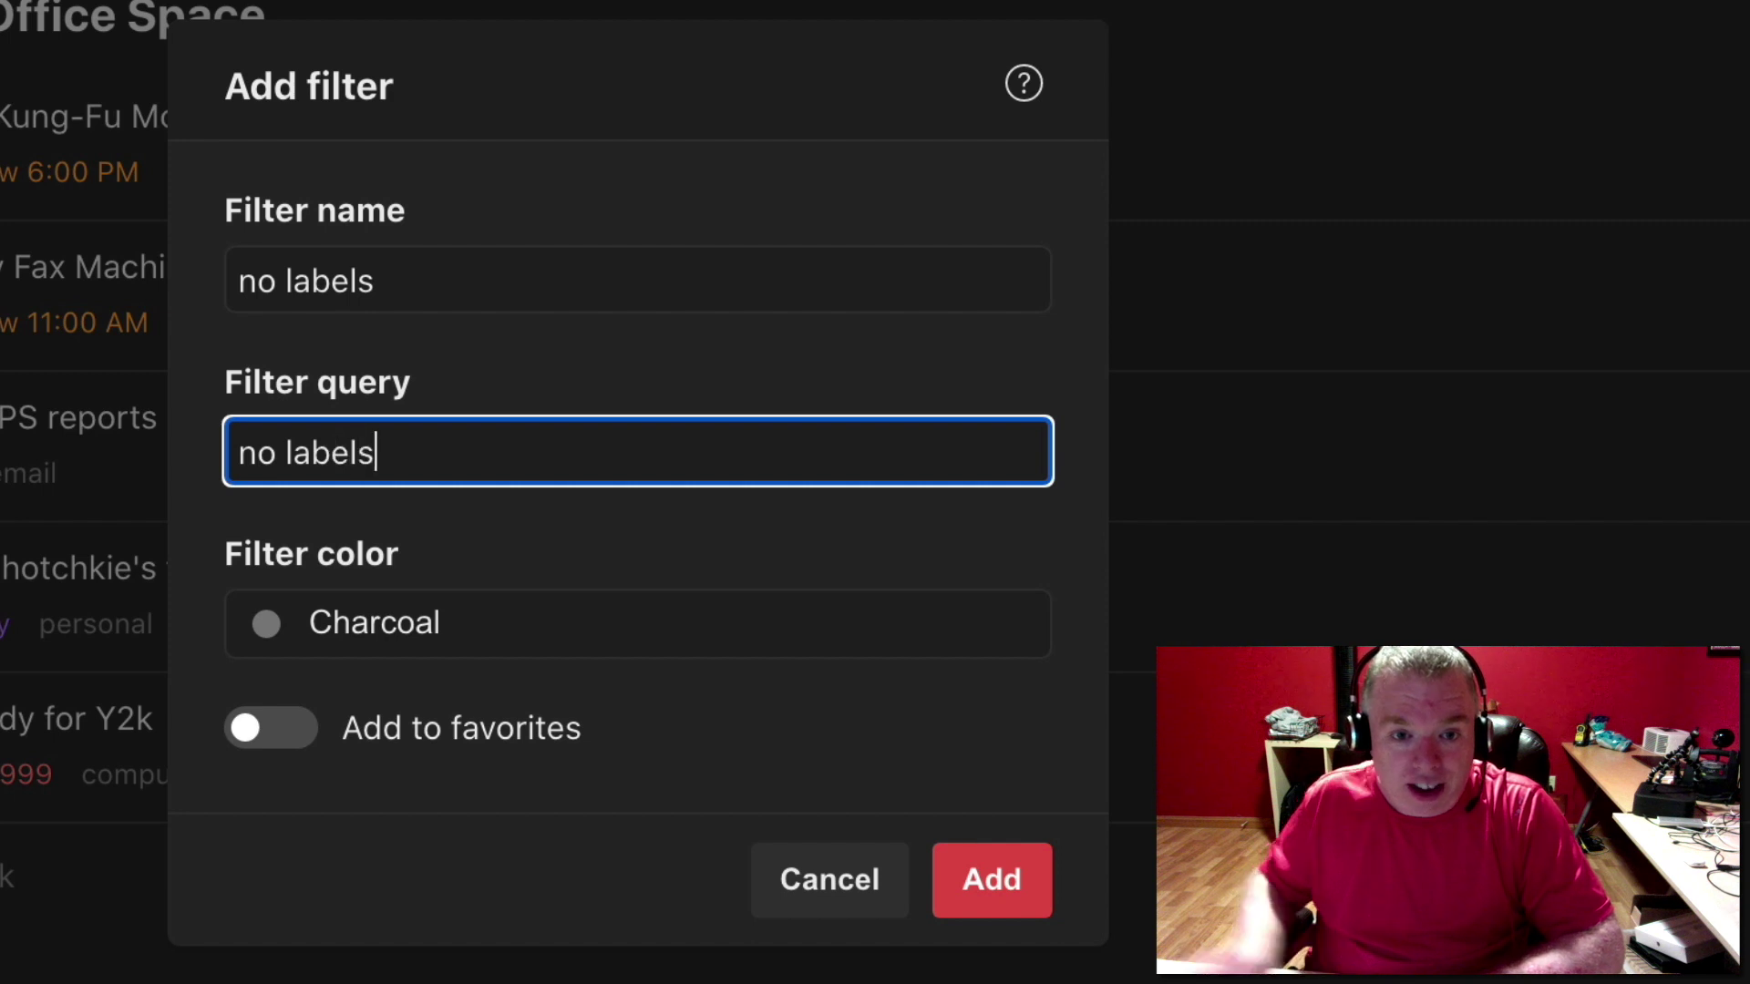
pyautogui.click(1038, 888)
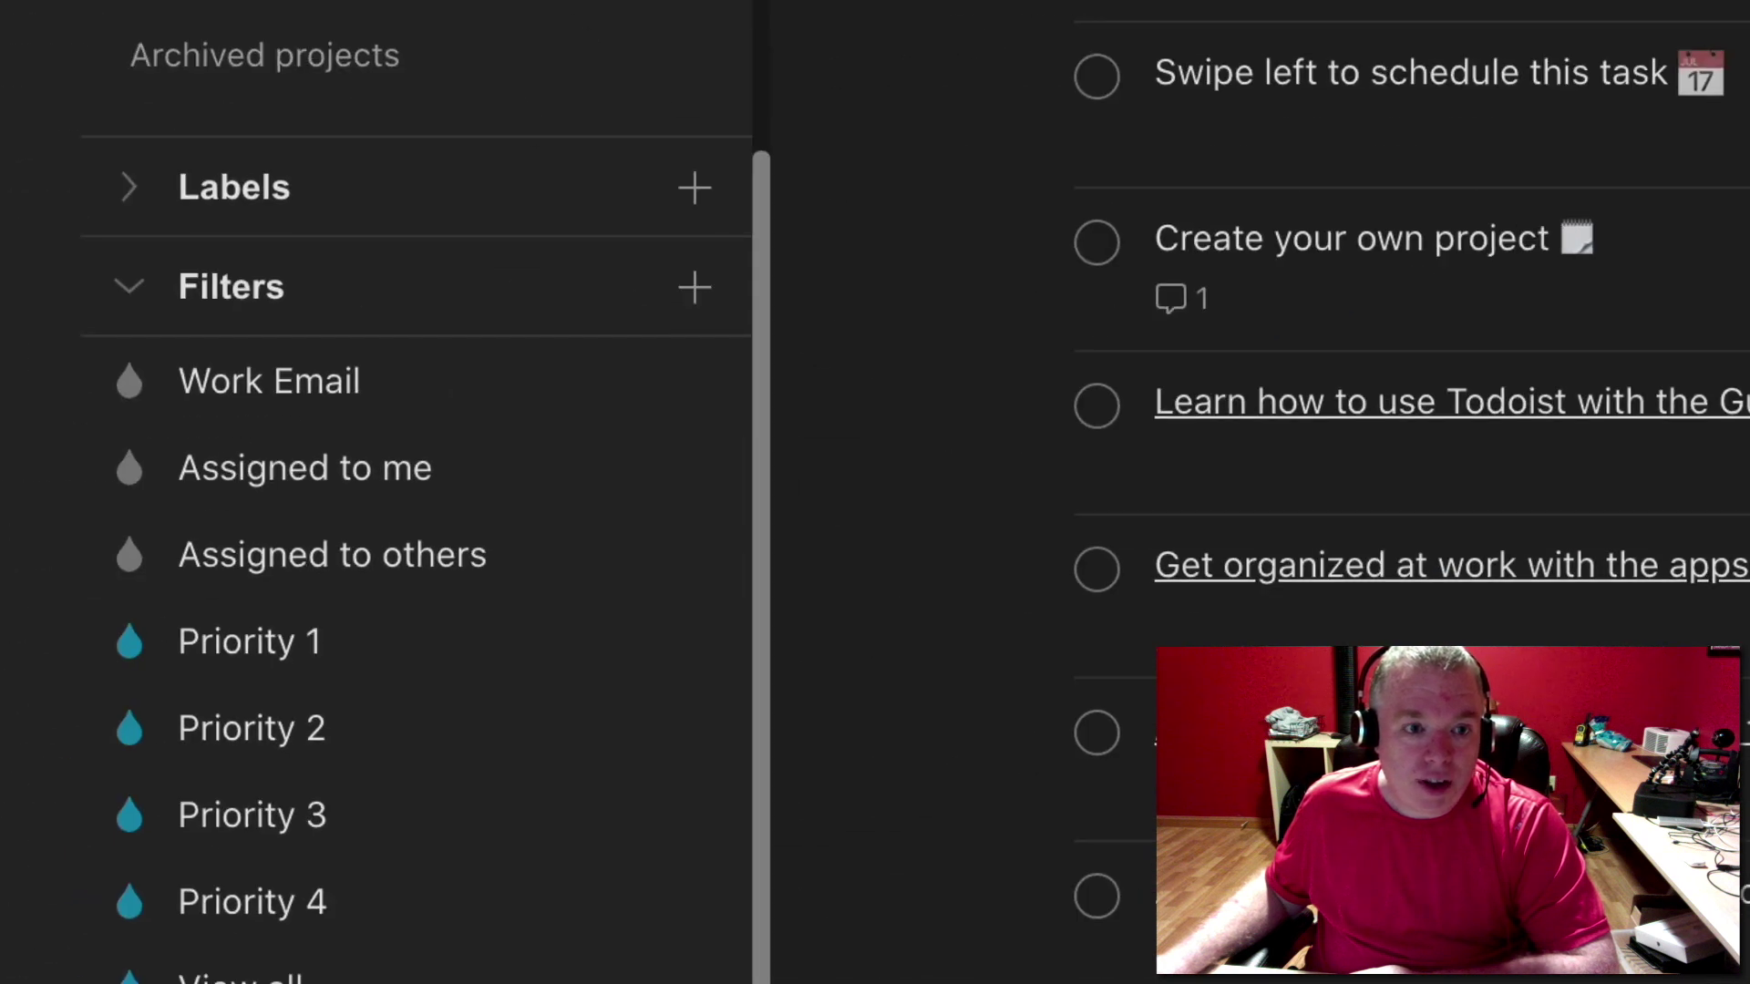
# - Return to Project Office Space's task list and start another saved filter
pyautogui.scroll(-3, 340, 78)
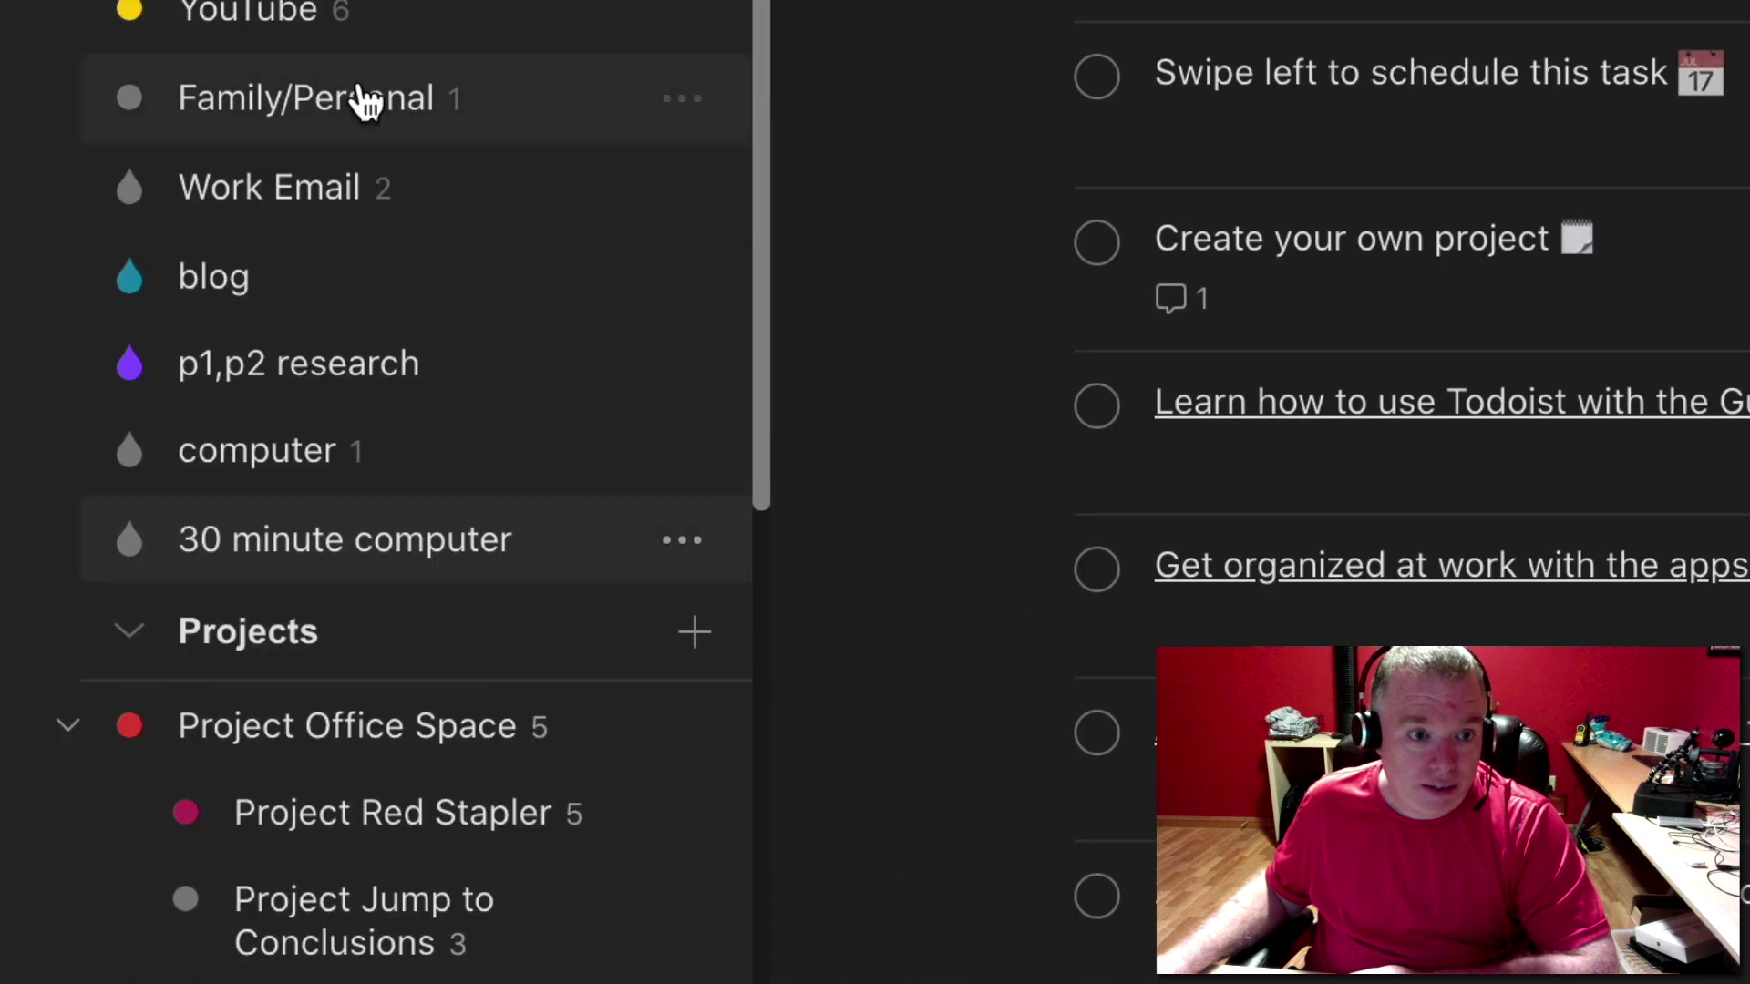
pyautogui.click(406, 733)
pyautogui.scroll(-5, 401, 734)
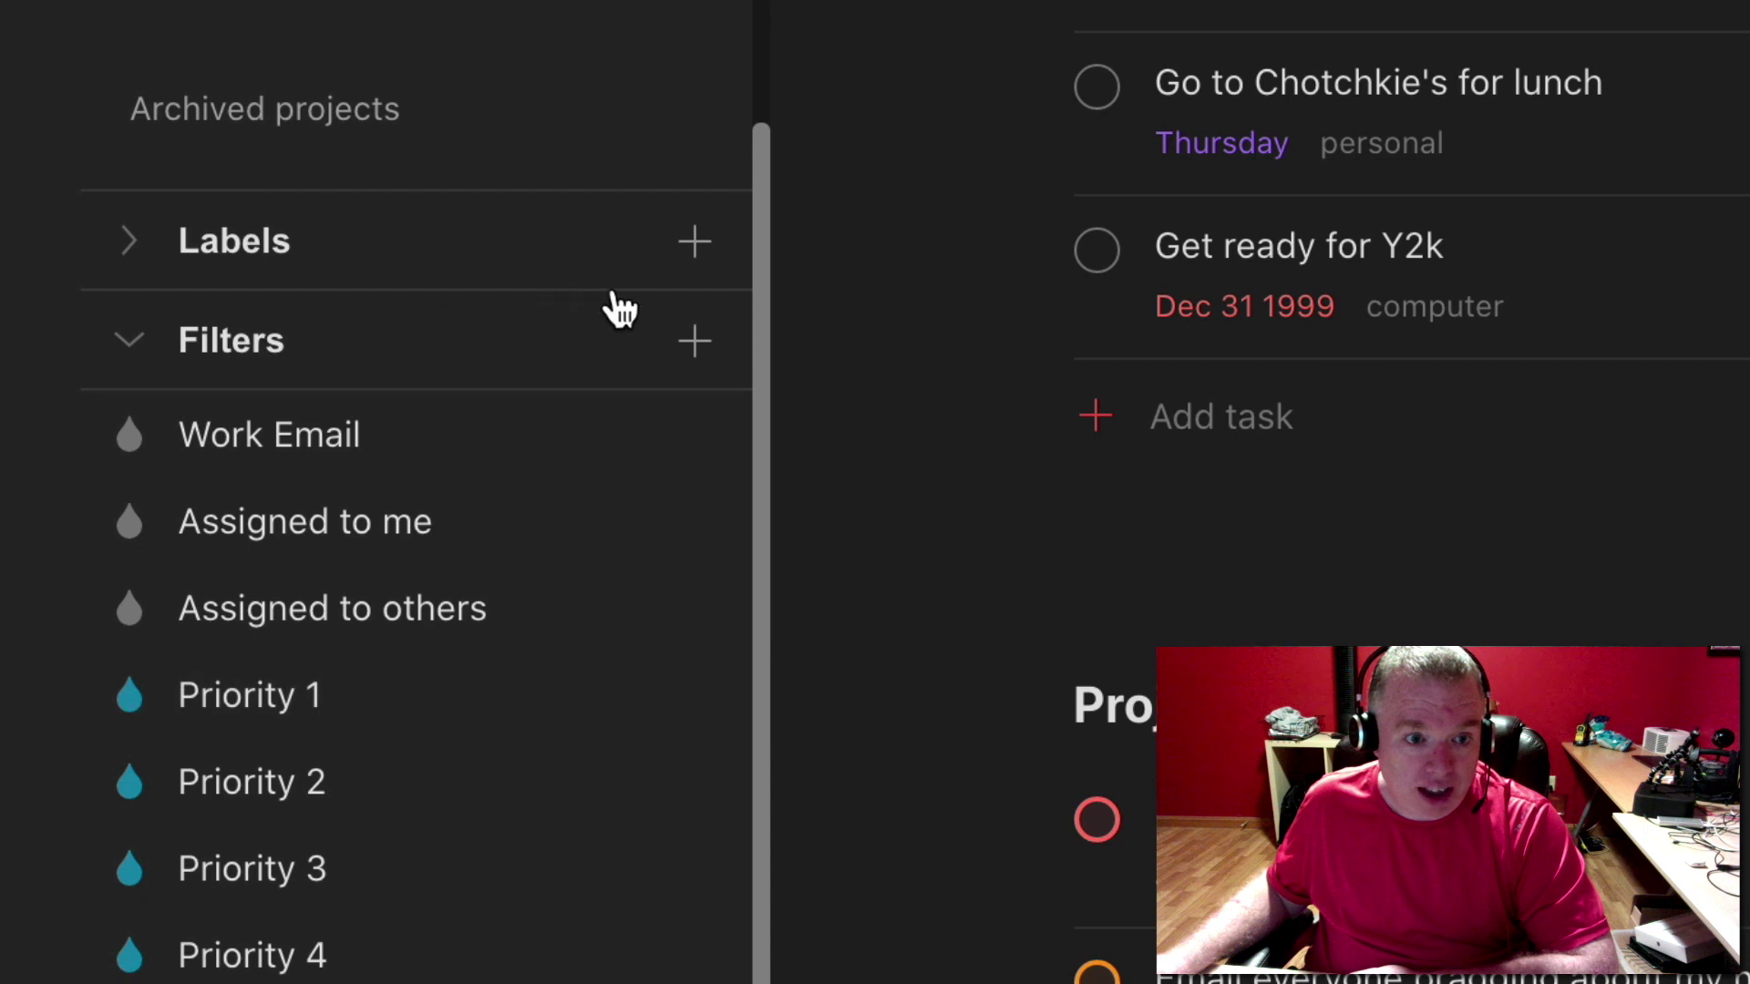
pyautogui.click(206, 542)
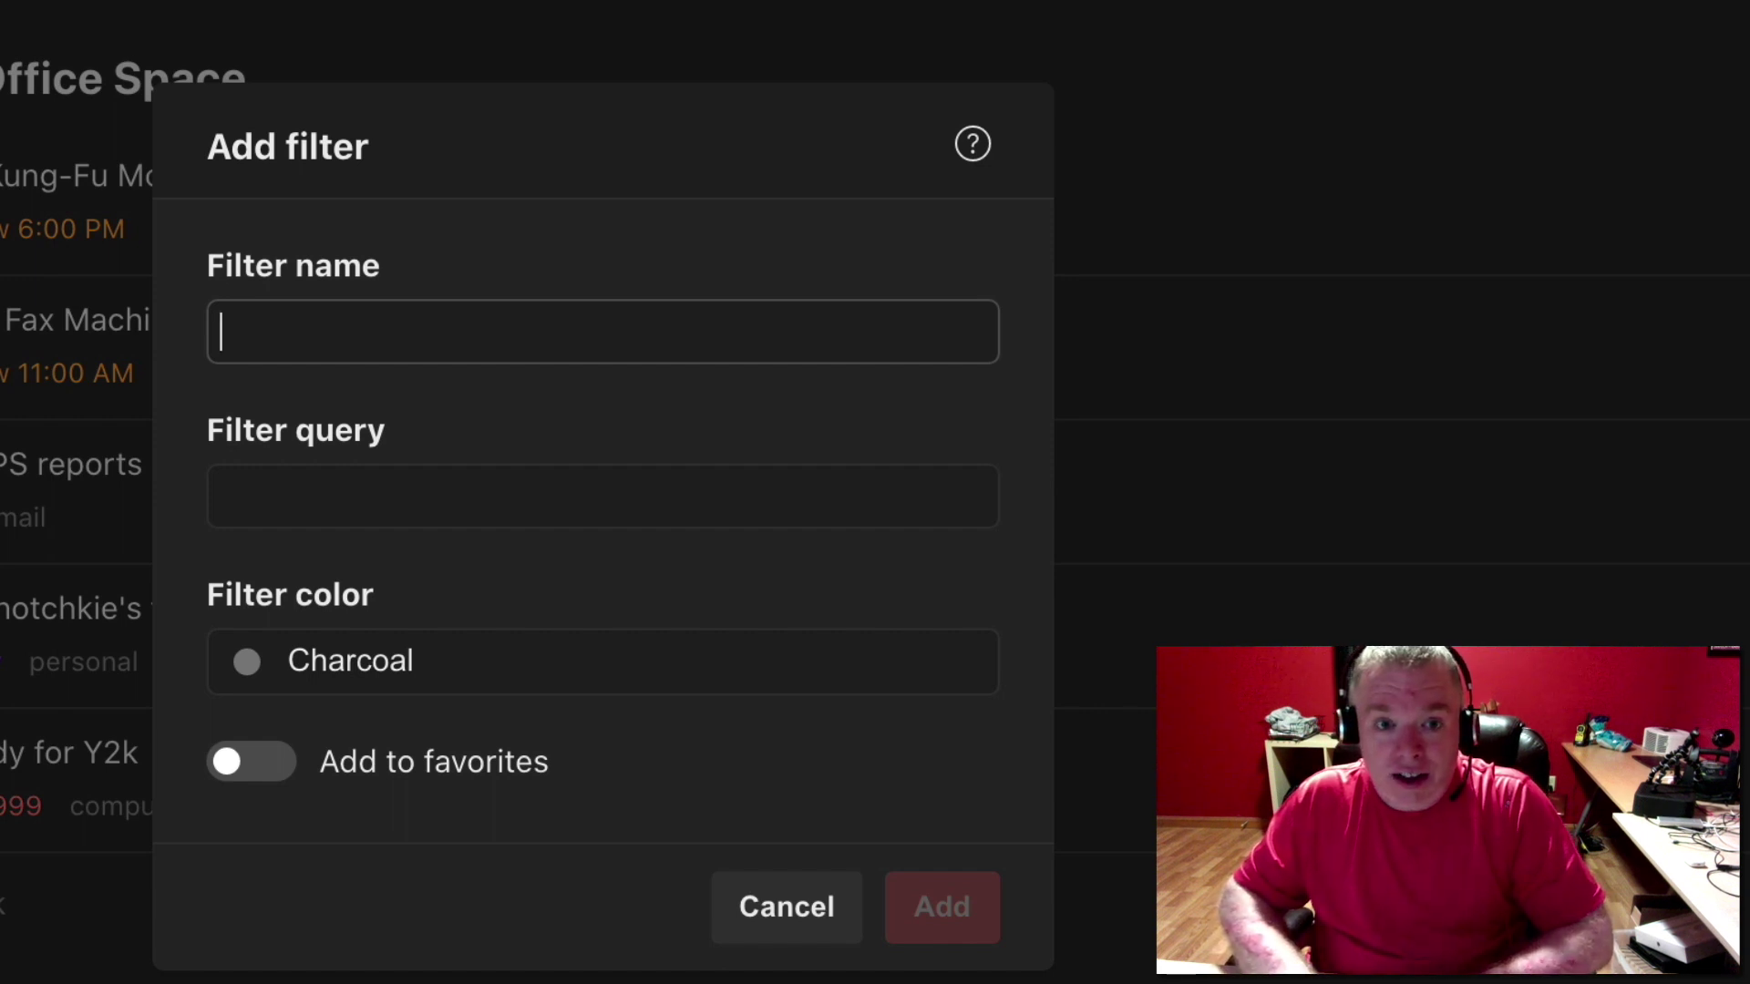
# - Add a filter named 'p1 next 2 weeks' with the query 'p1 & next 14 days'
pyautogui.write('p1 next')
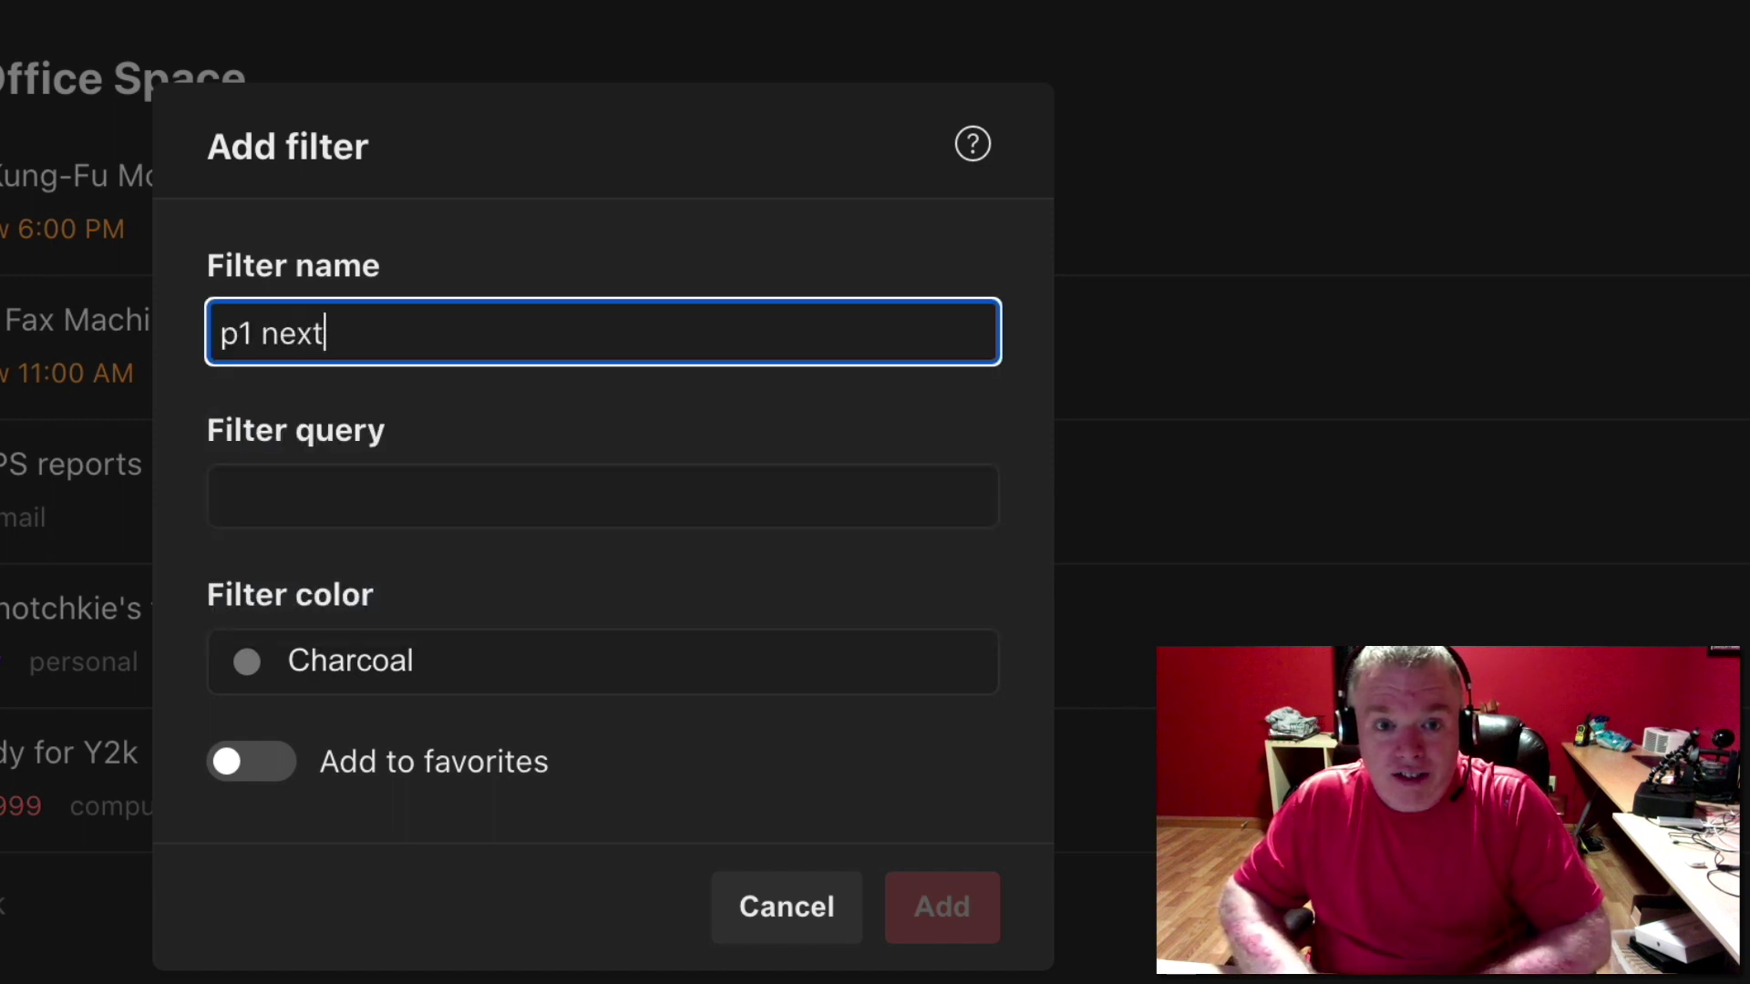
pyautogui.write(' 2 weeks')
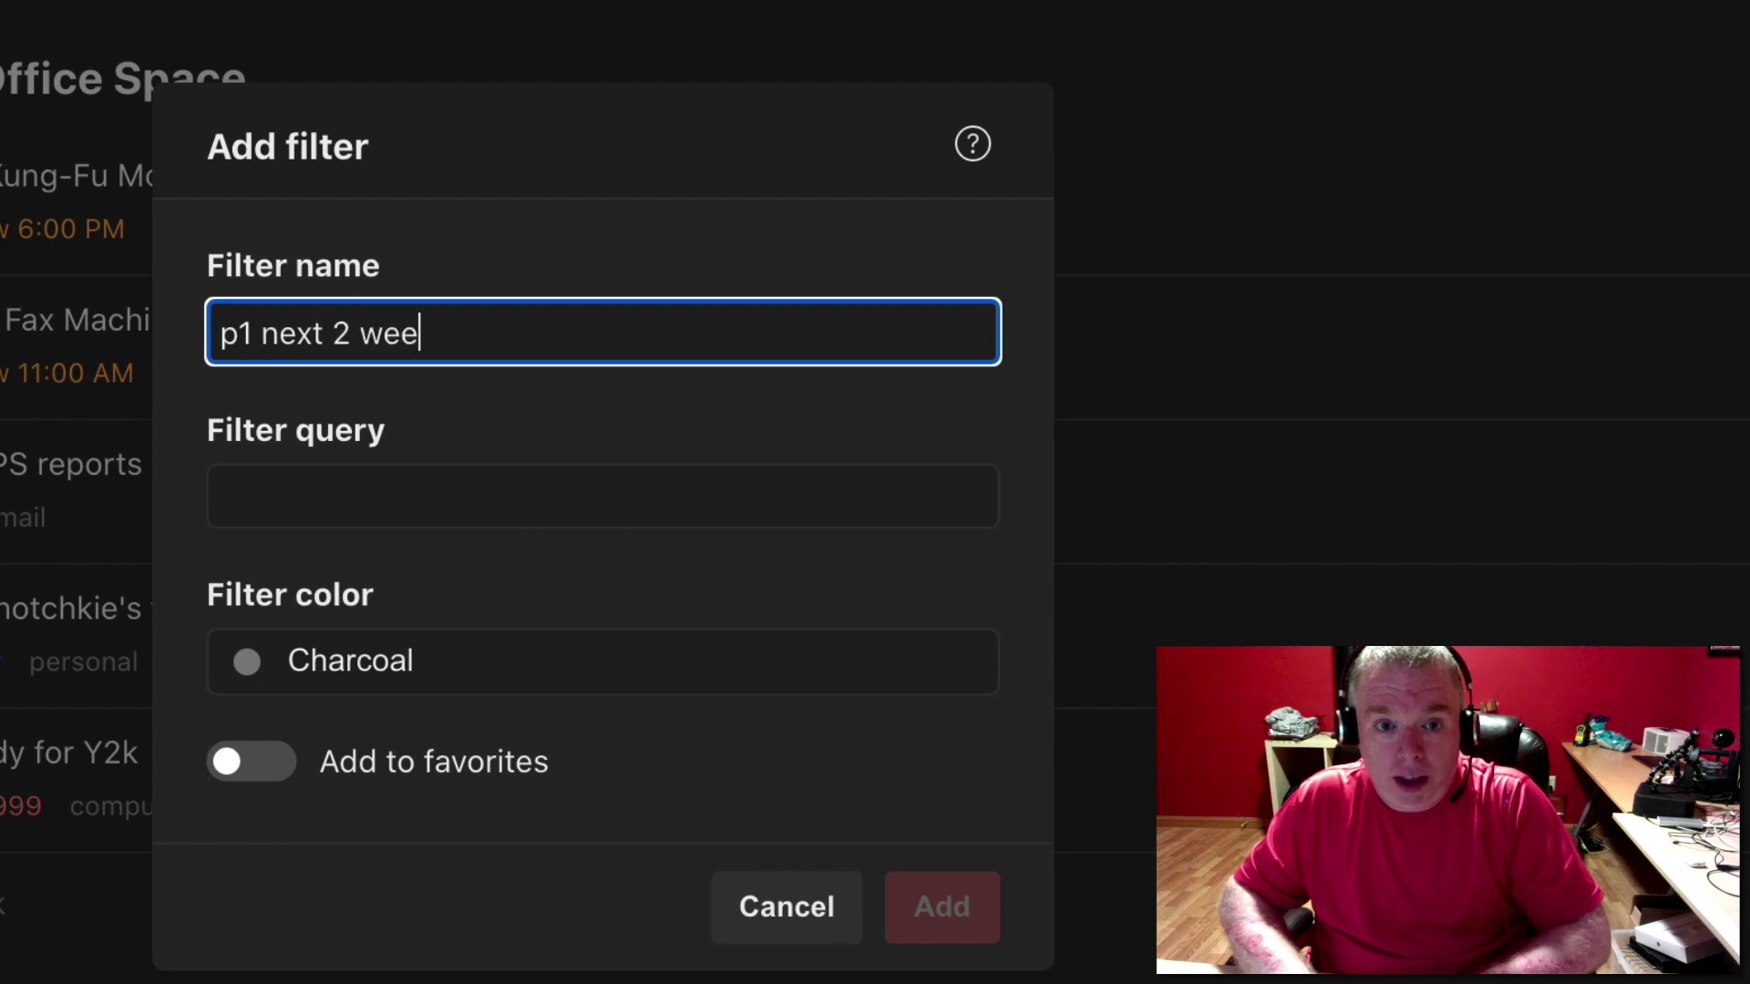
pyautogui.click(337, 490)
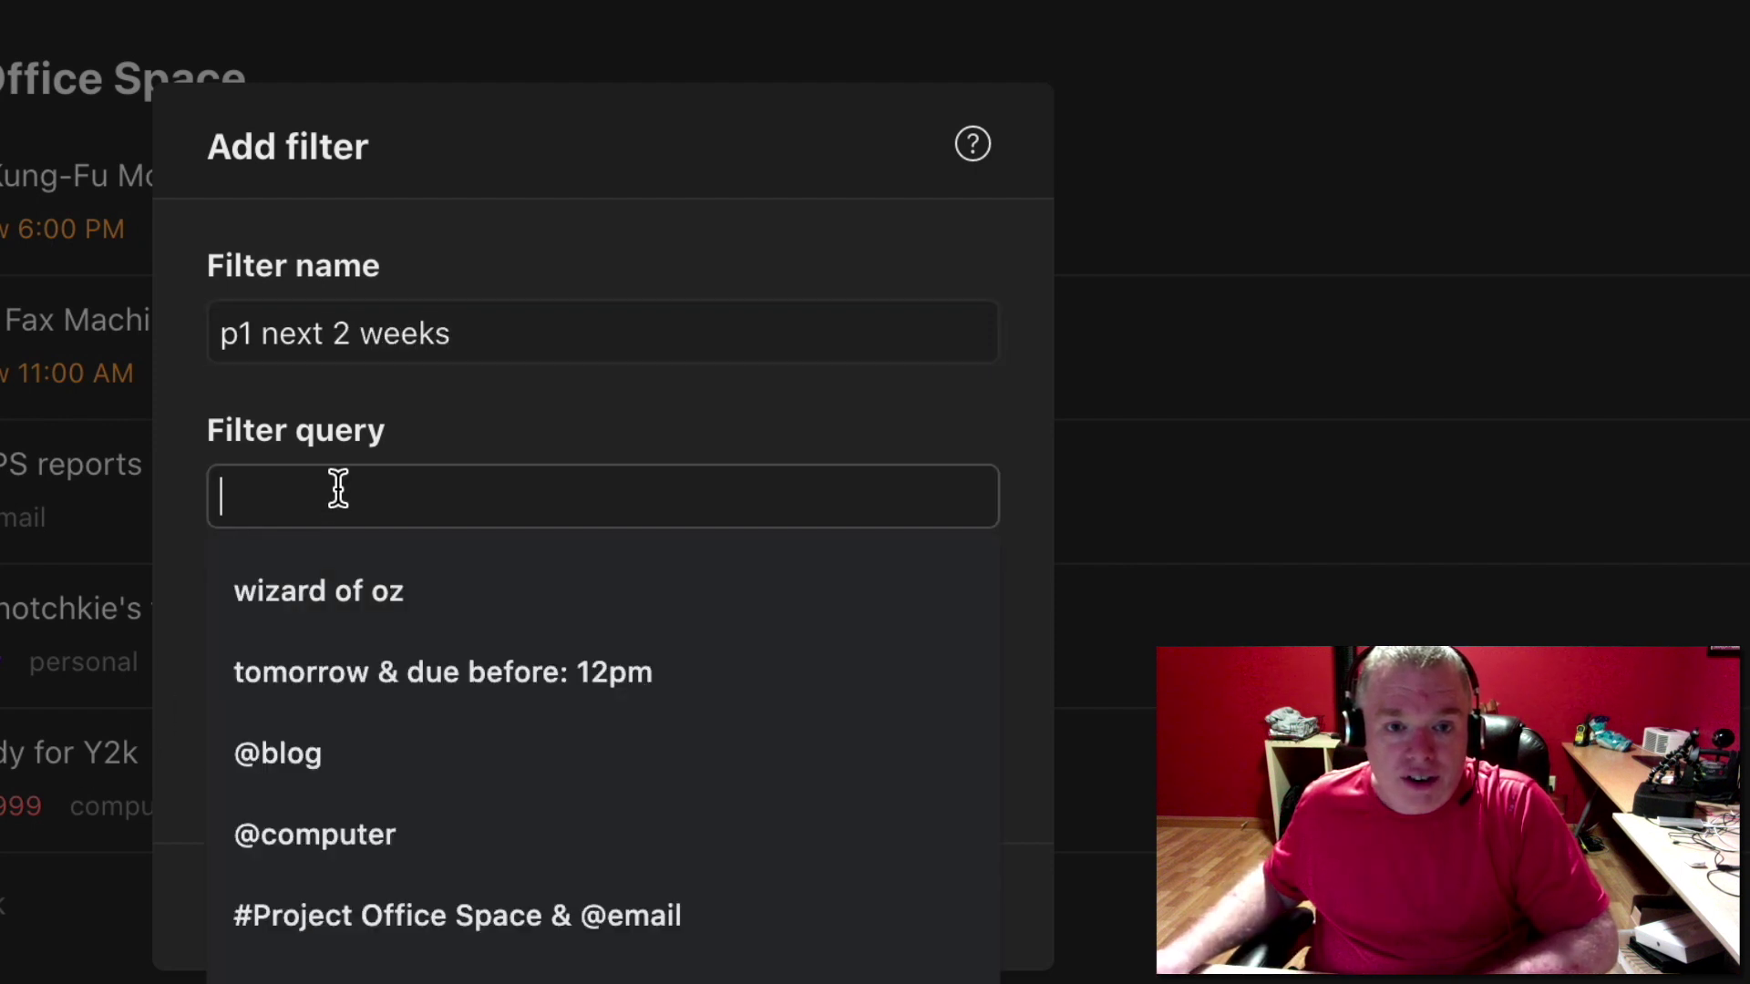
pyautogui.write('p1 ')
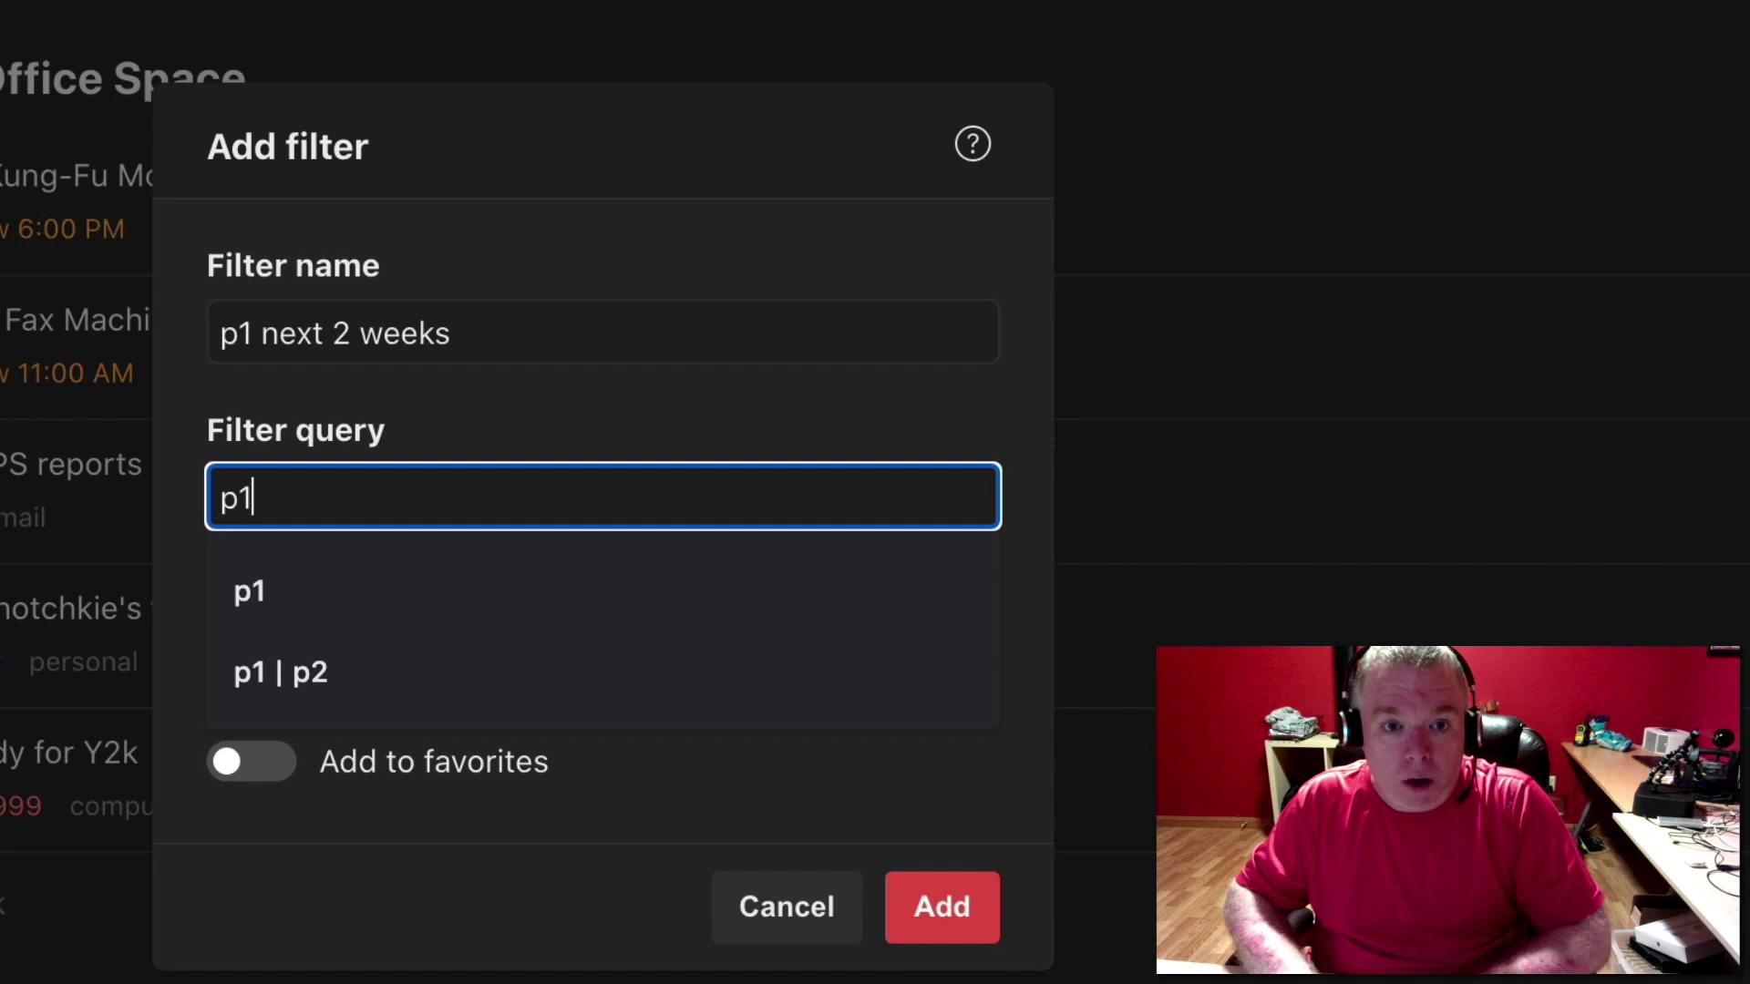
pyautogui.write('& n')
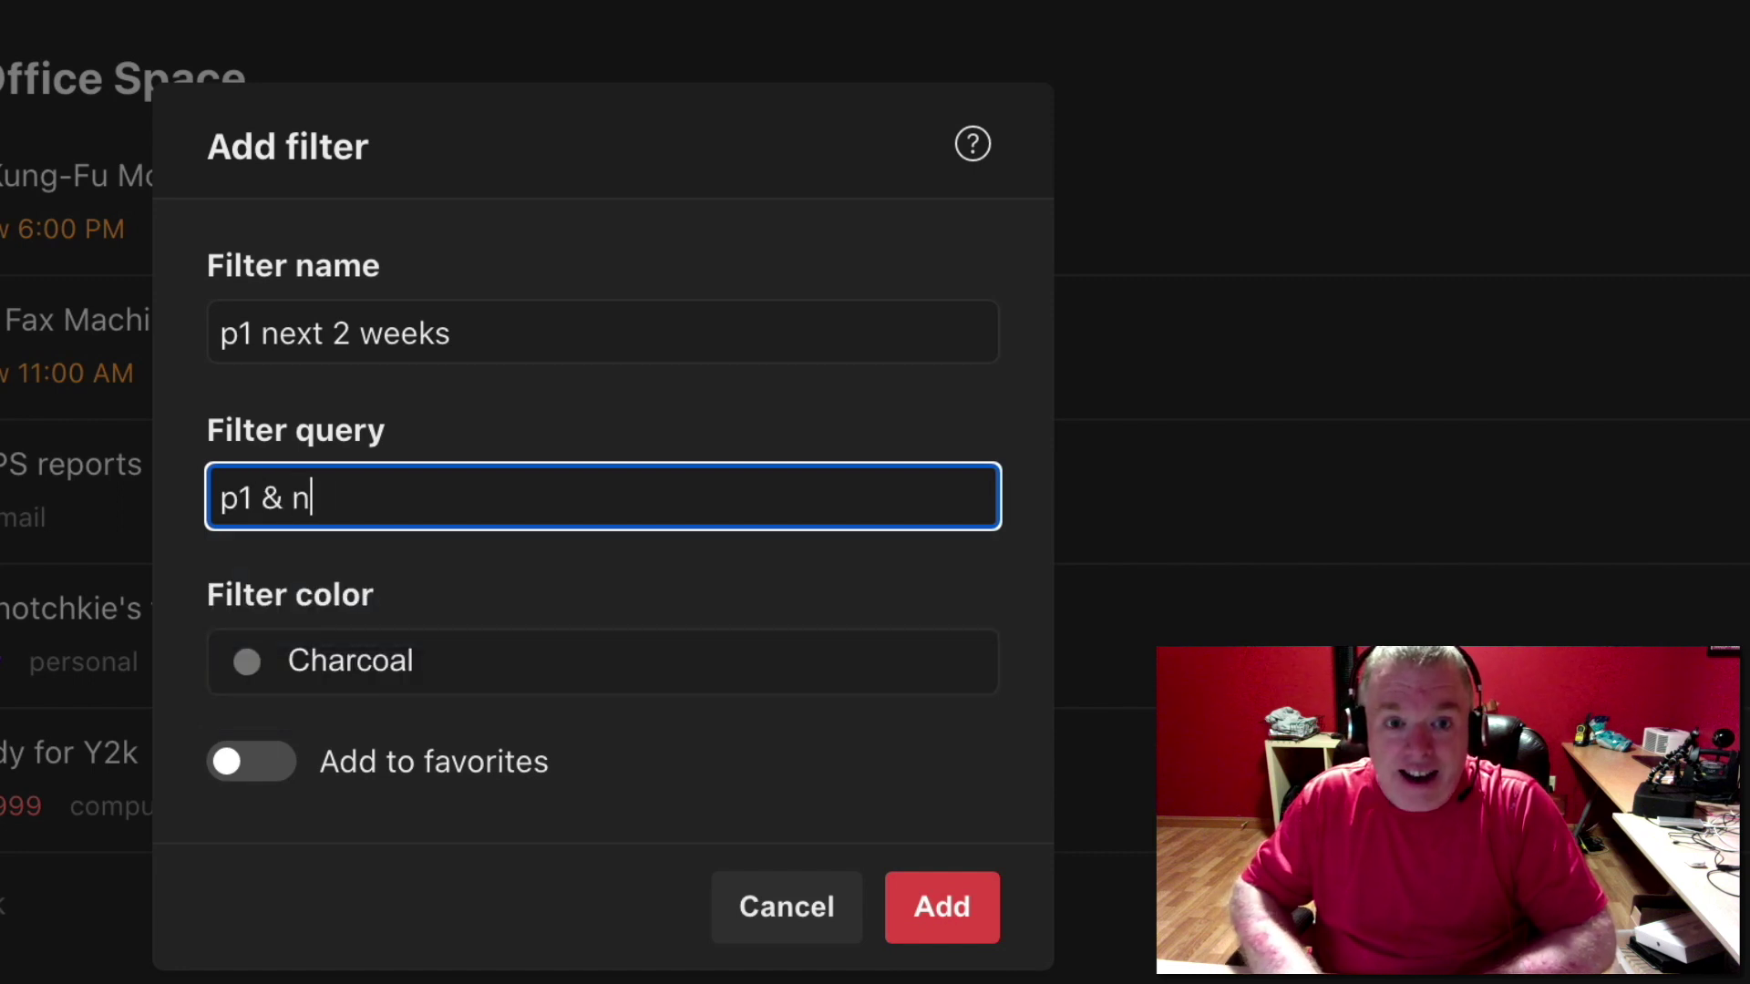
pyautogui.write('ext 14 ')
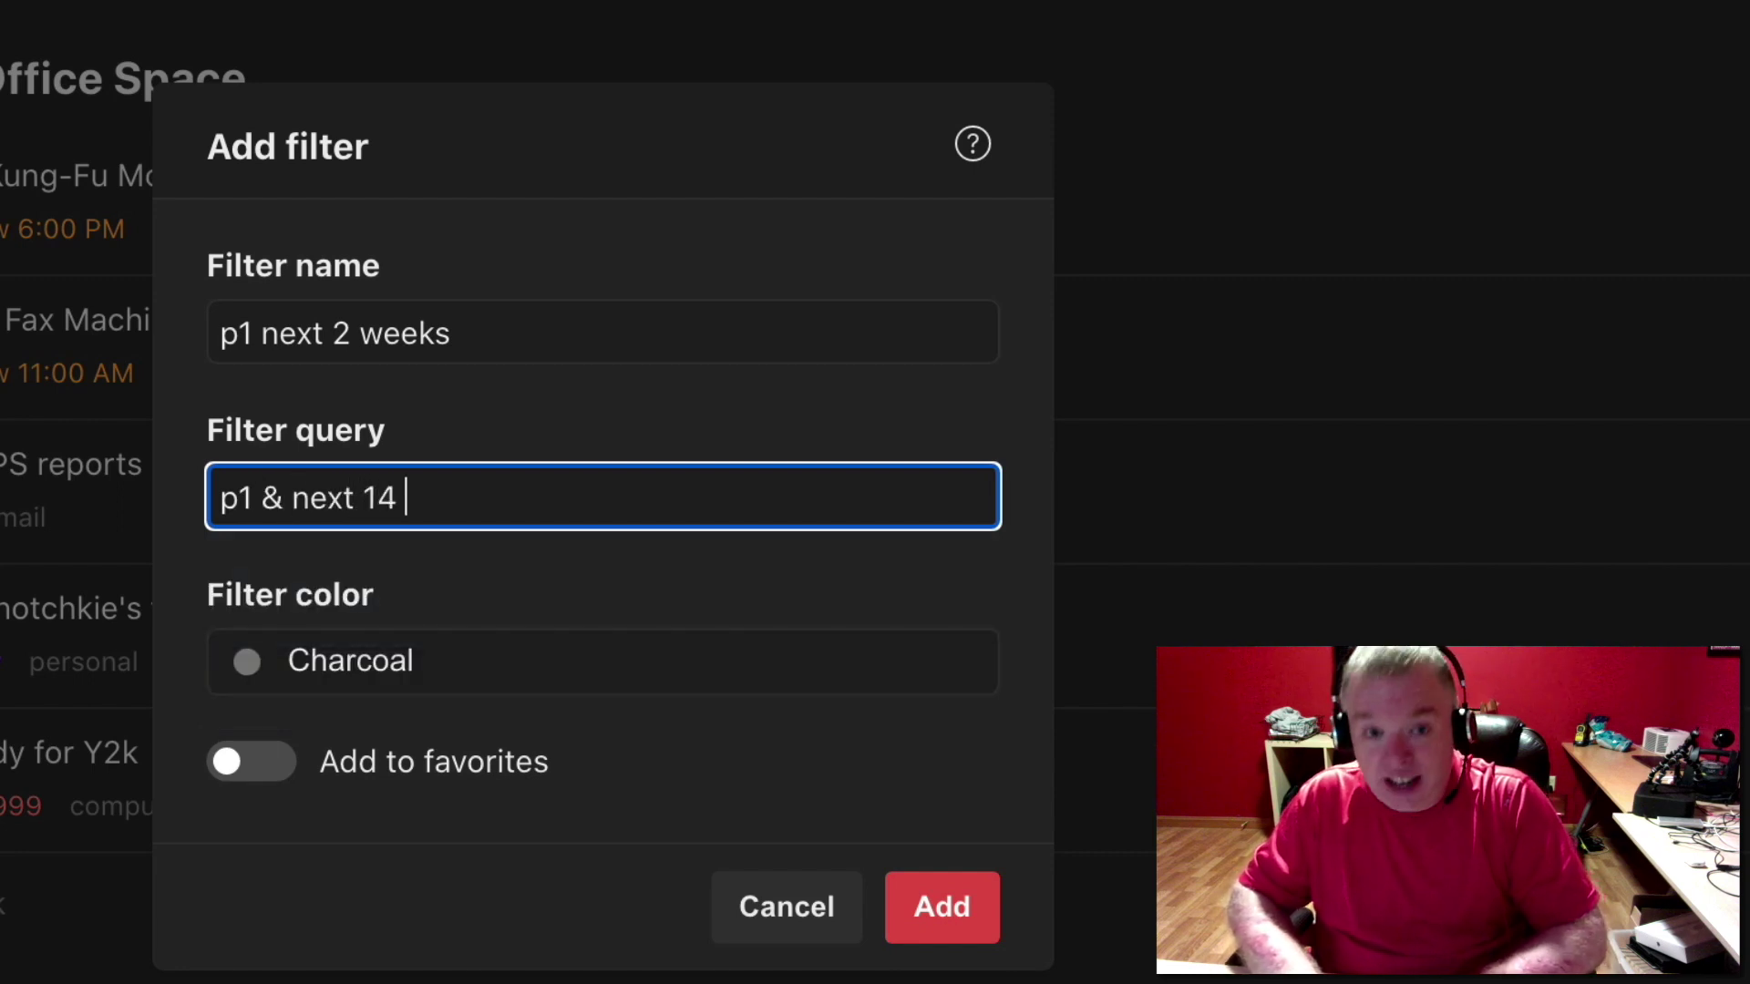
pyautogui.write('days')
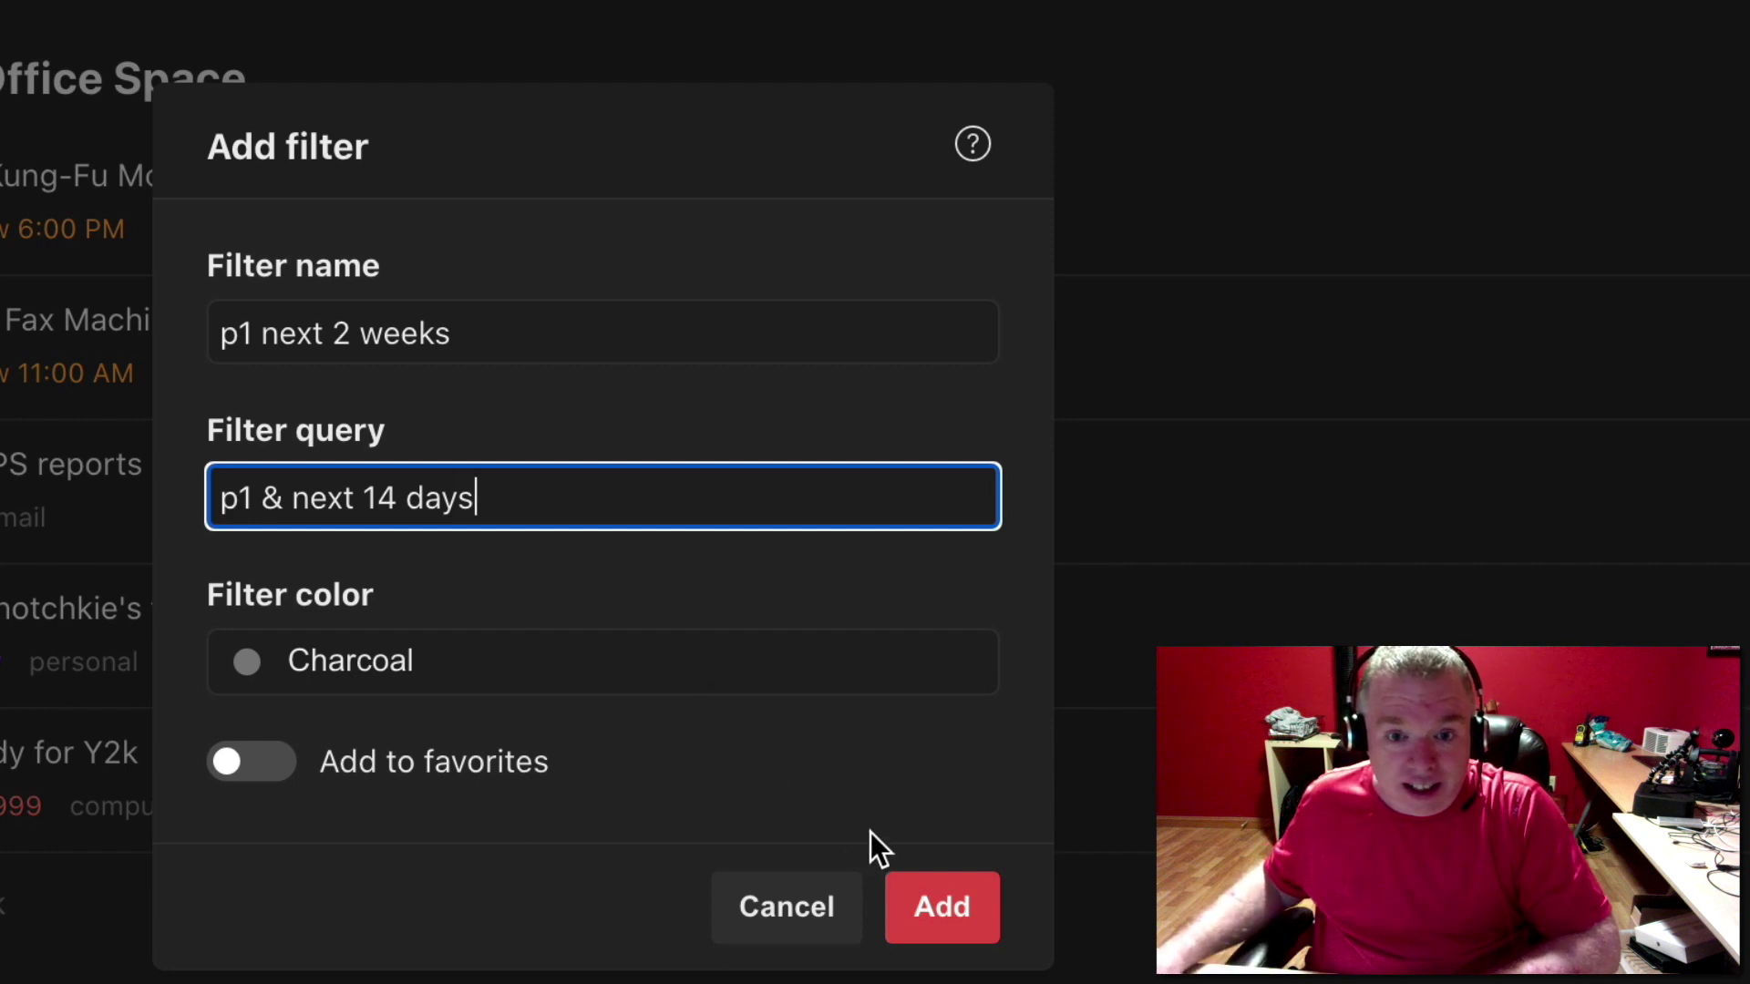
pyautogui.click(933, 914)
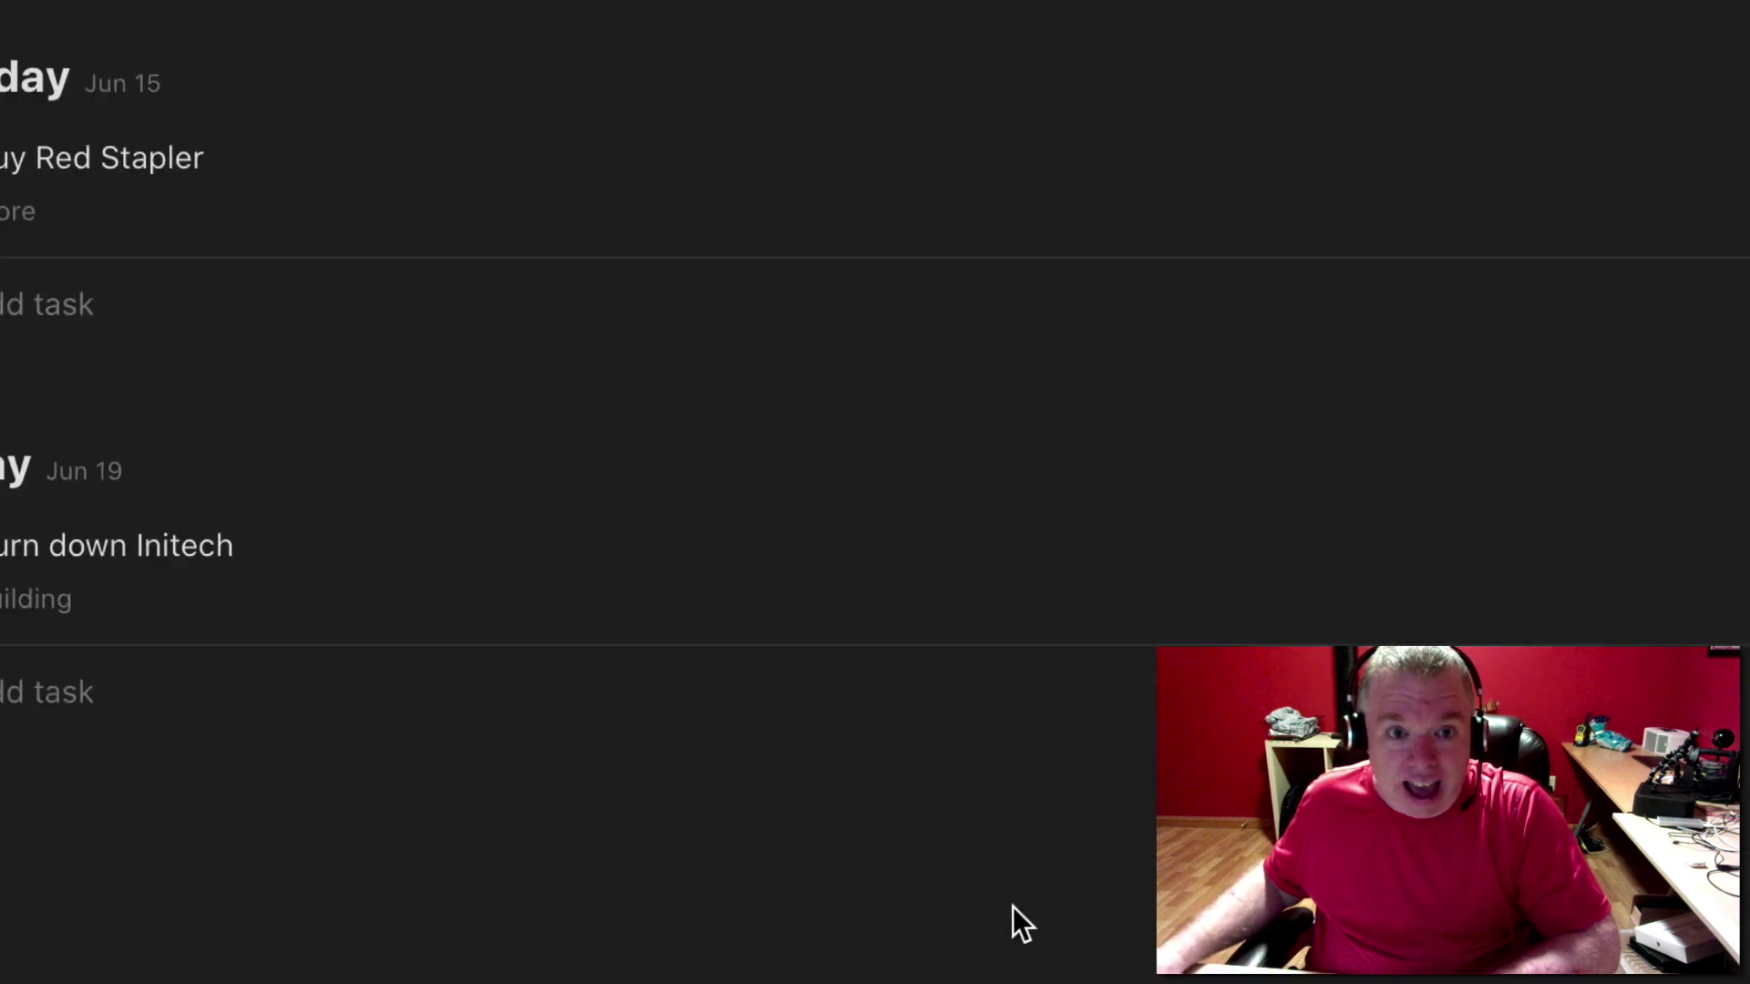